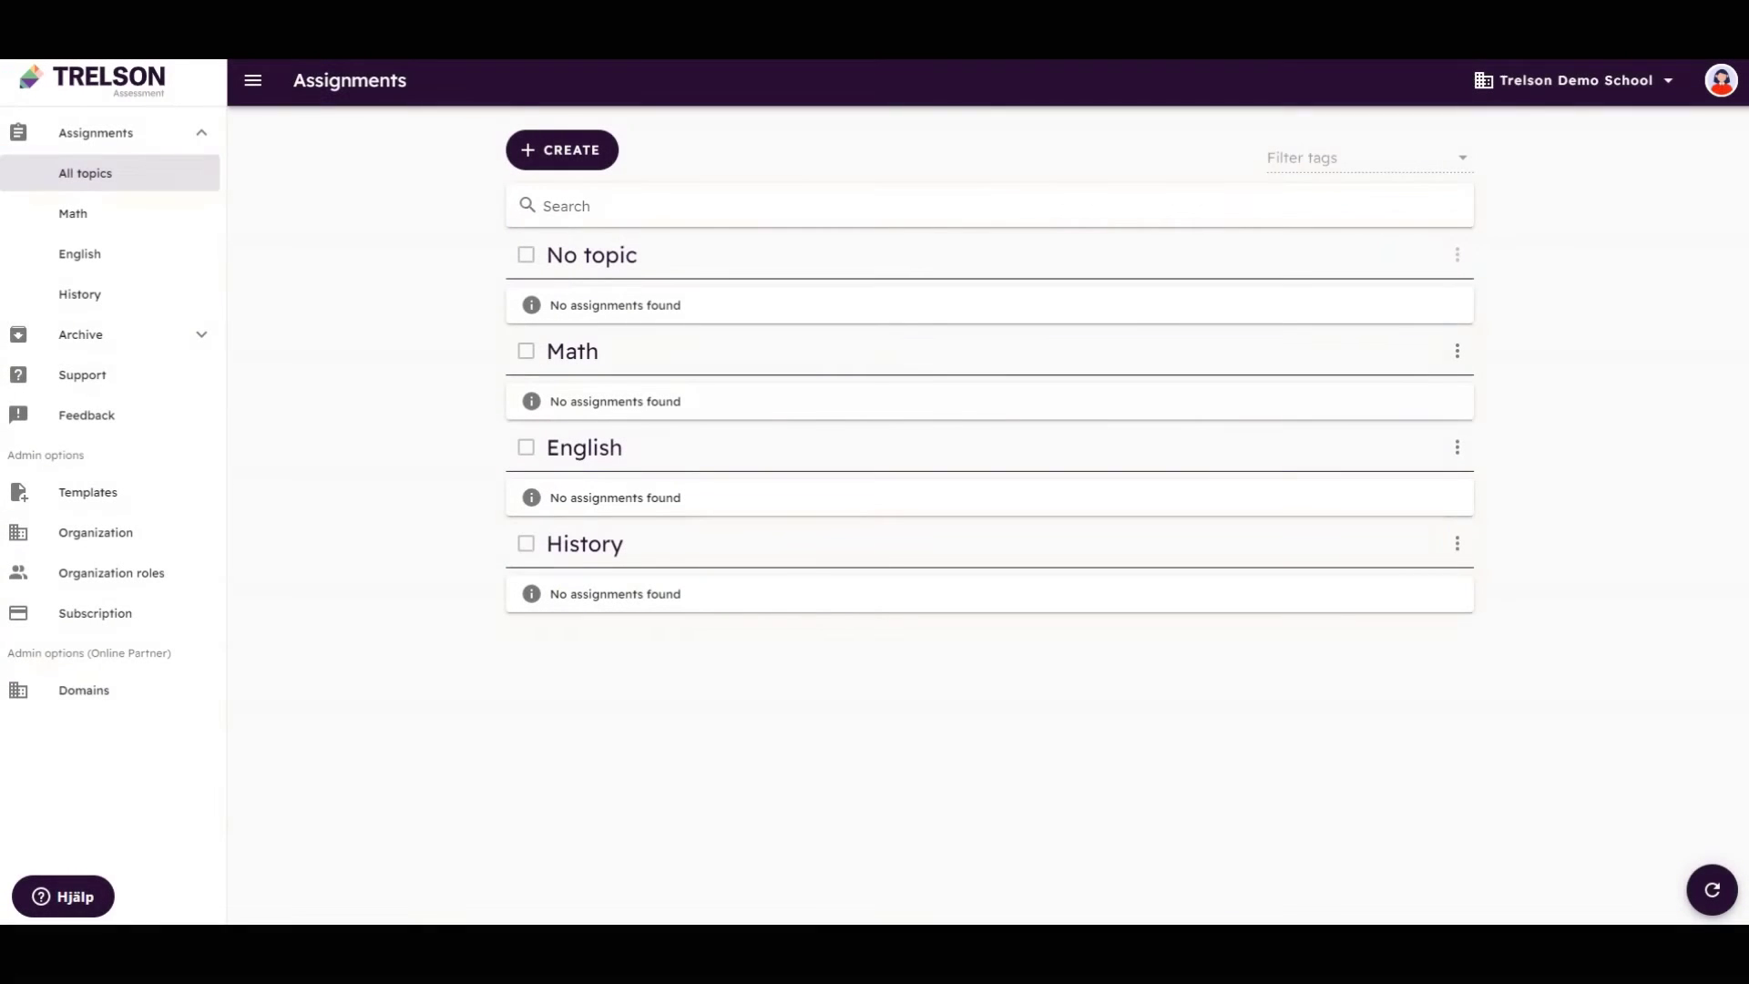
Start a new blank assignment and name it 'Assignment name'
{"action": "left_click", "coordinate": [579, 162]}
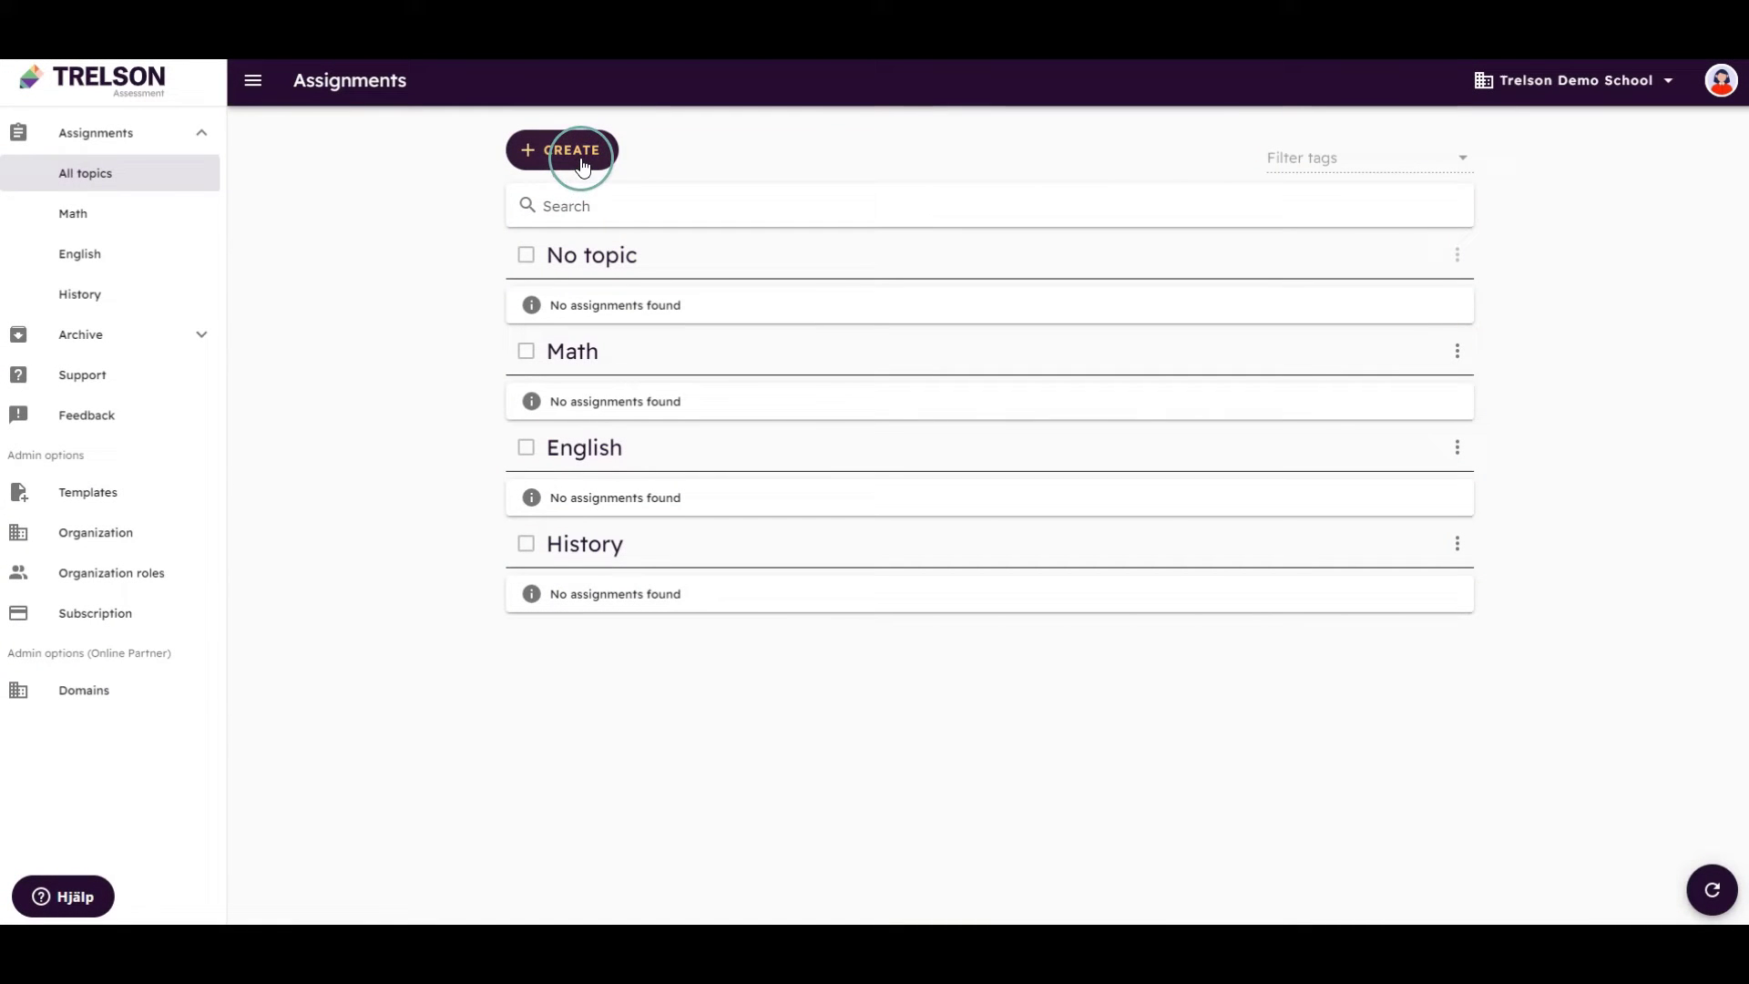
{"action": "left_click", "coordinate": [585, 162]}
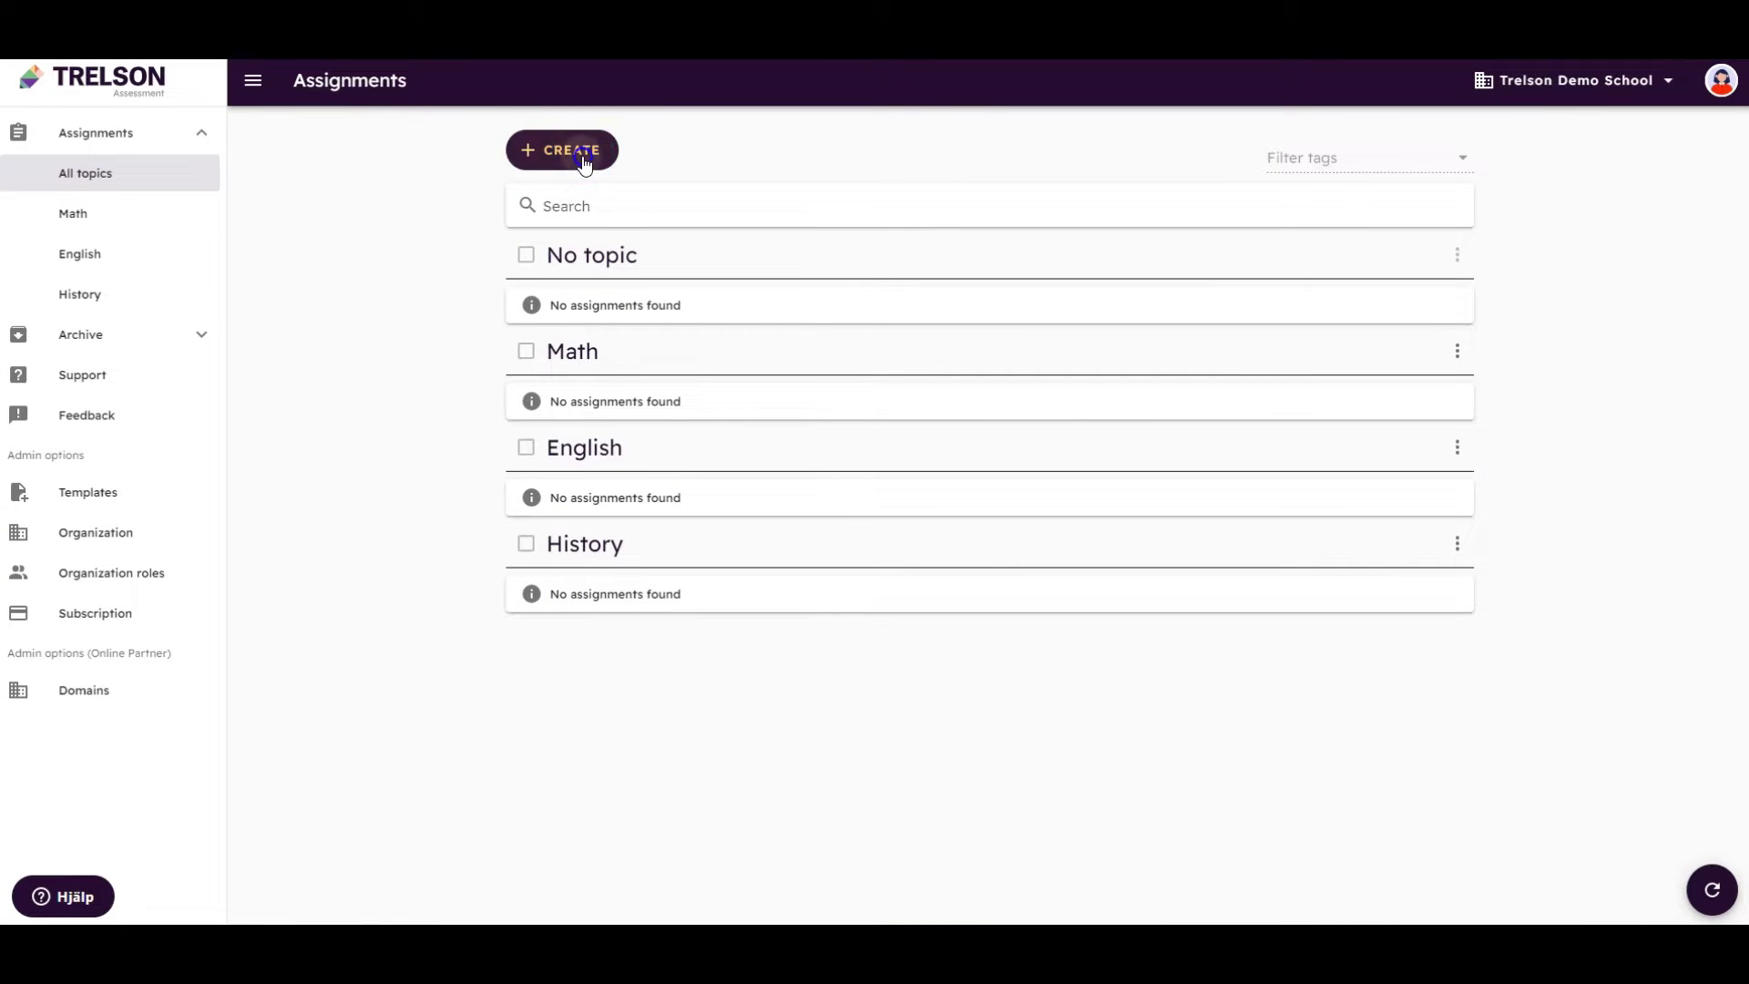
{"action": "left_click", "coordinate": [593, 191]}
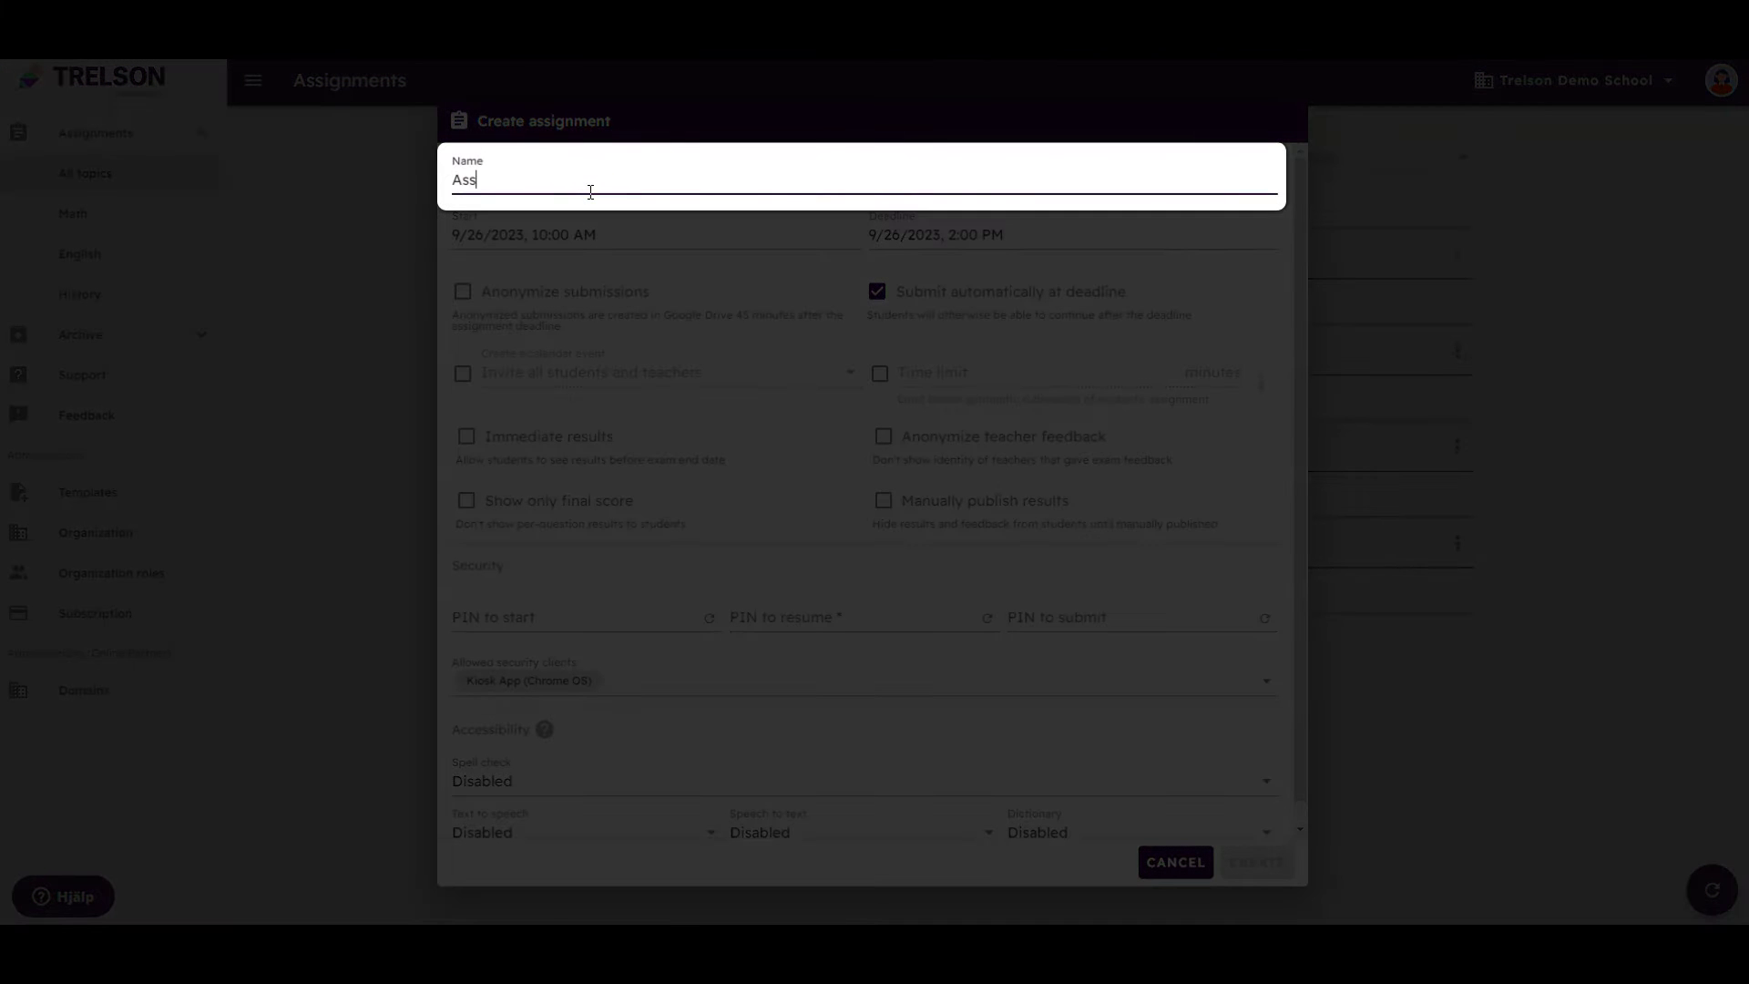
{"action": "type", "text": "Assignment name"}
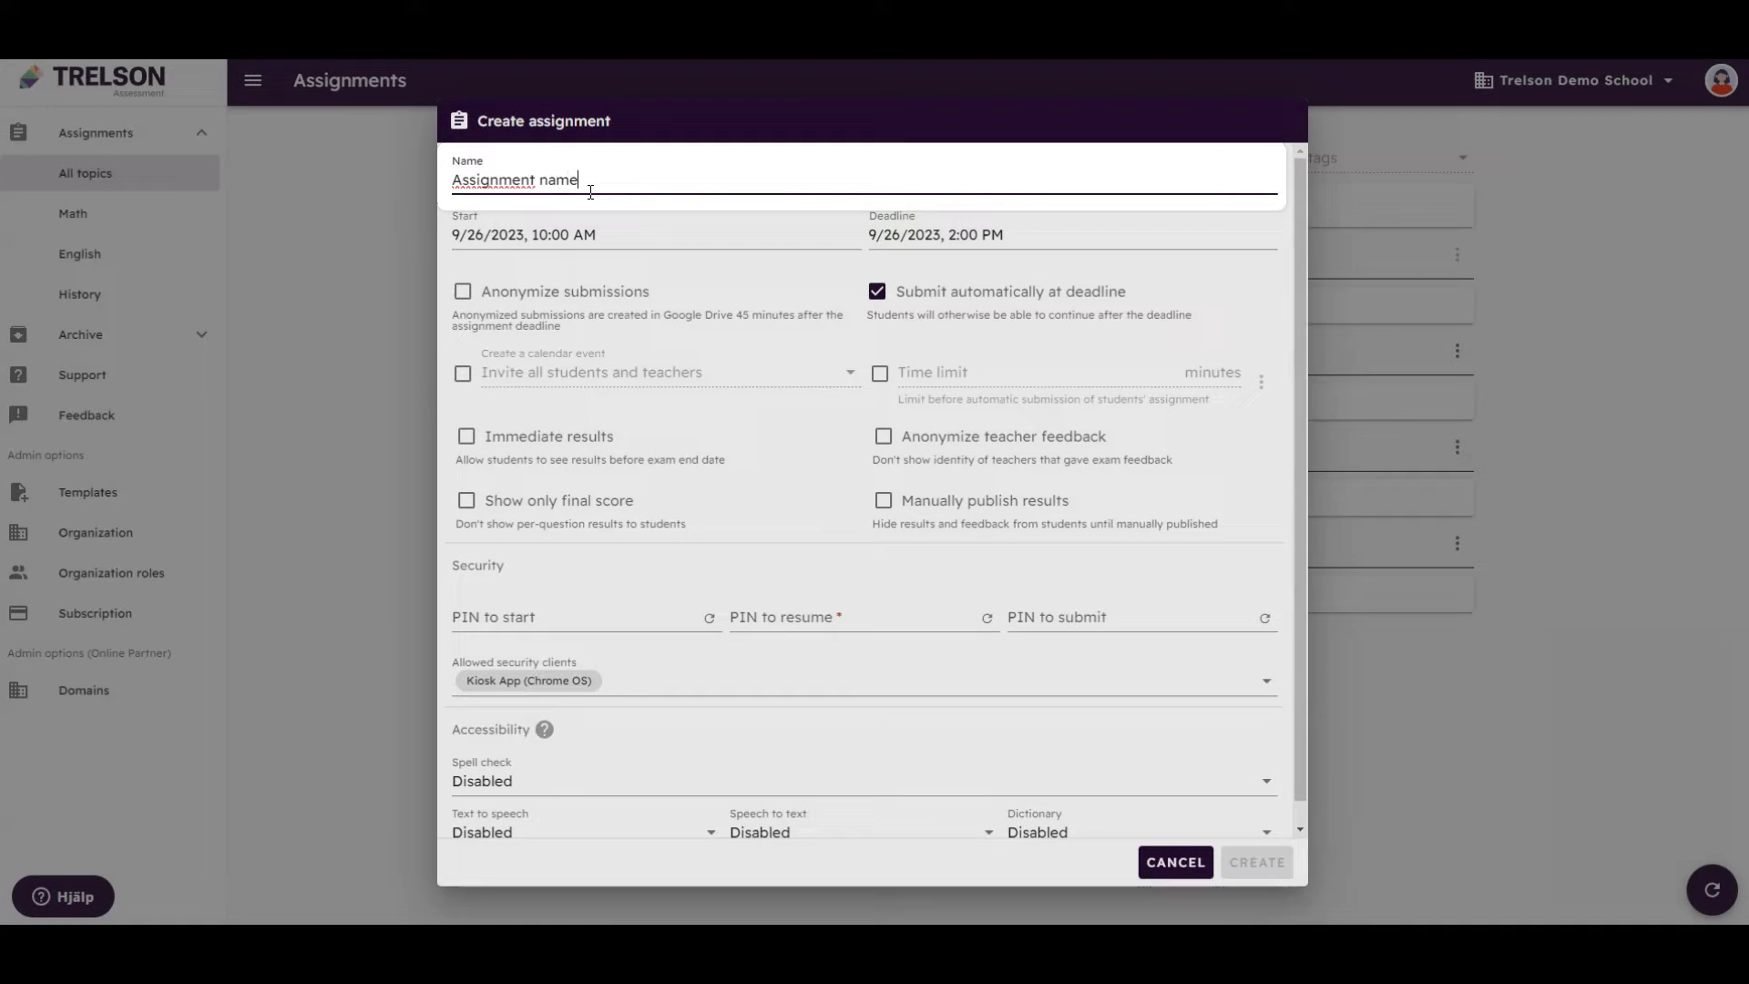
Set the assignment deadline to September 28, 2023, 2:00 PM
{"action": "left_click", "coordinate": [645, 230]}
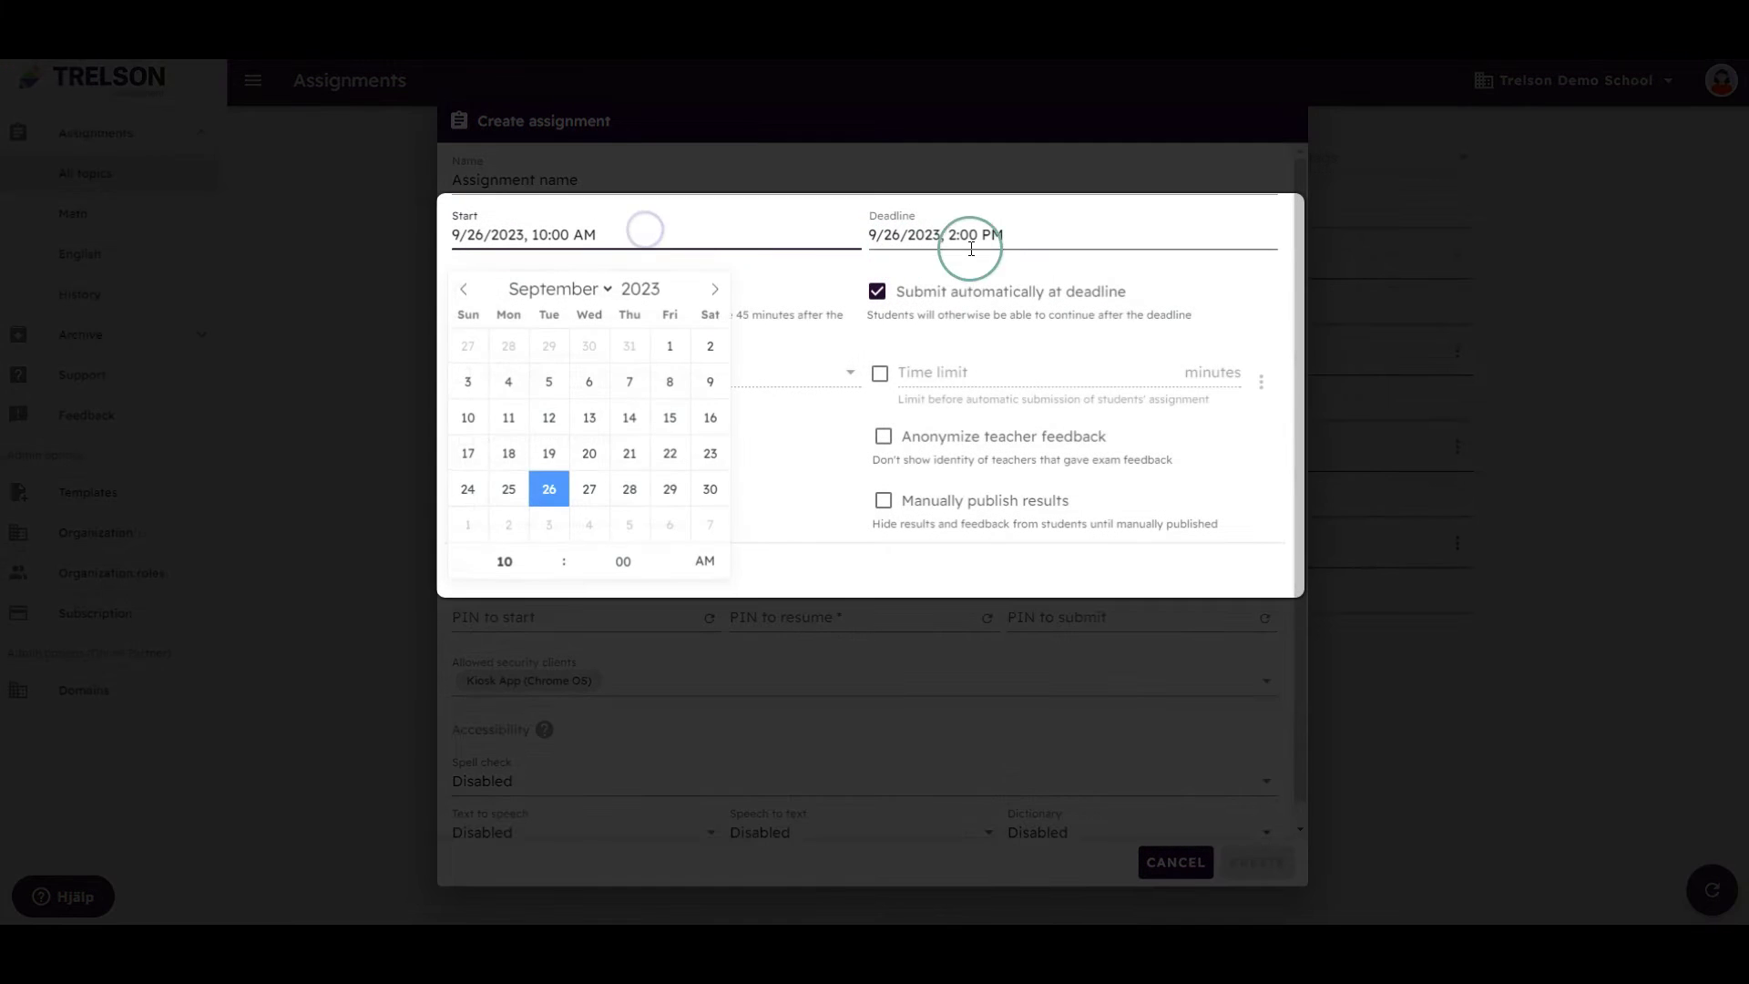
{"action": "left_click", "coordinate": [970, 238]}
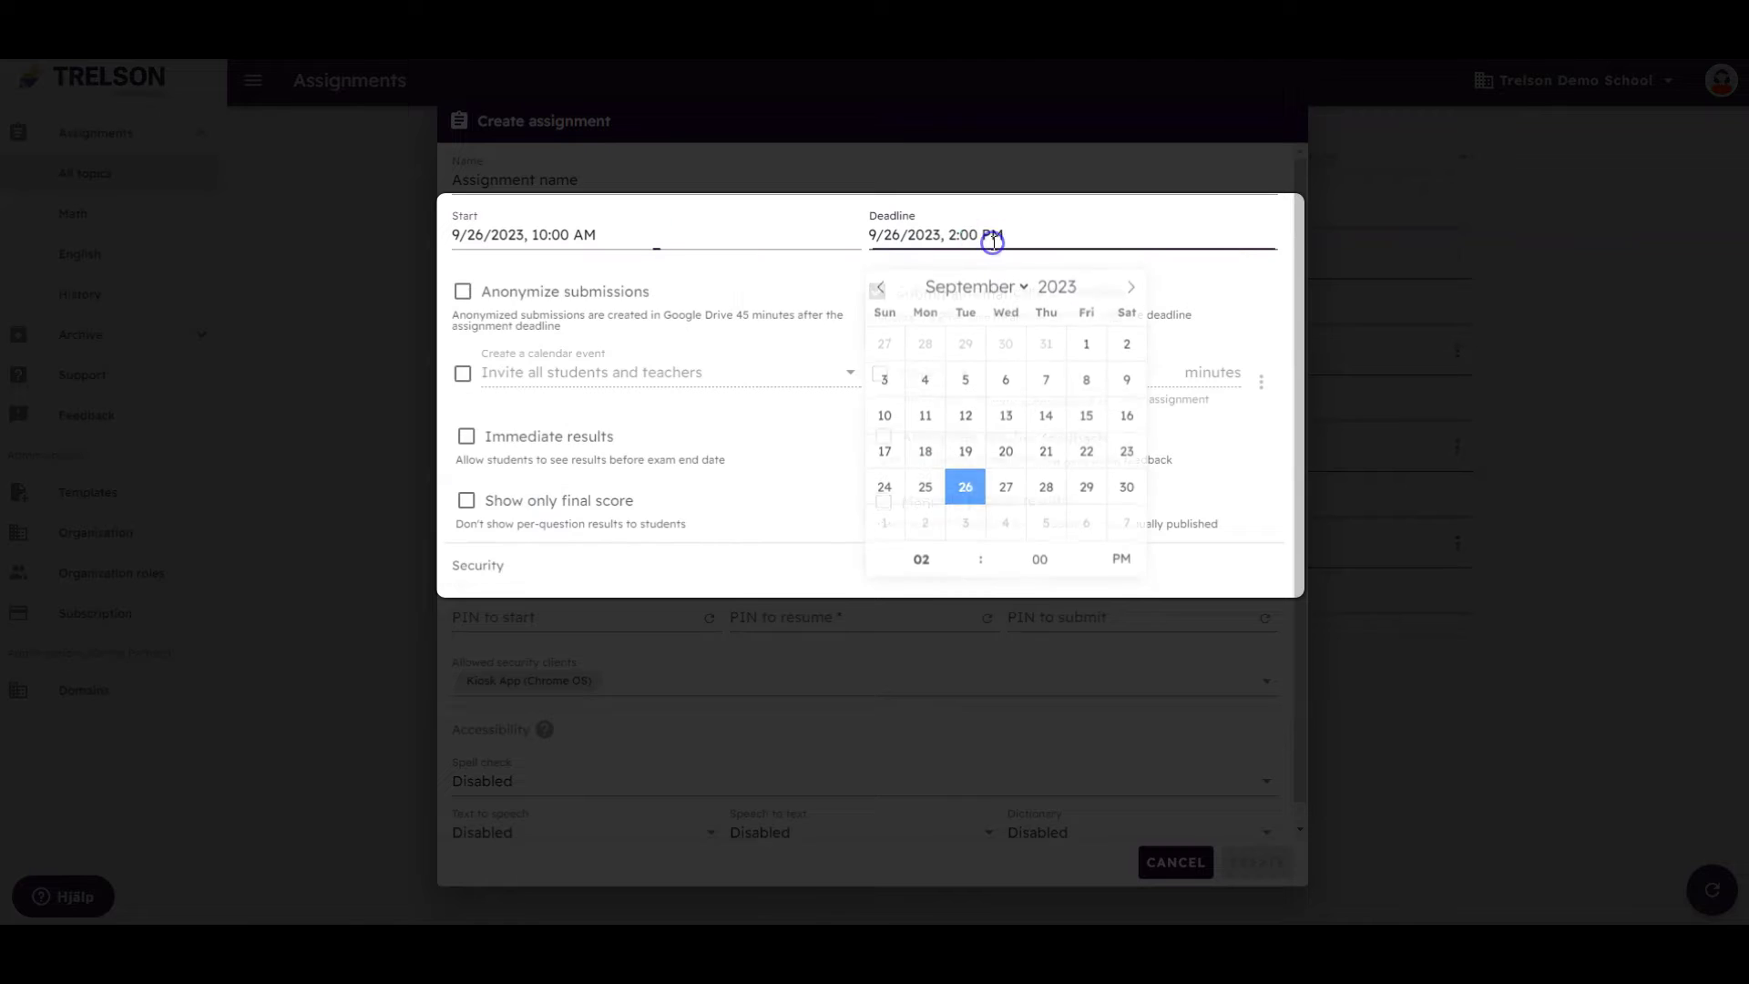
{"action": "left_click", "coordinate": [1005, 489]}
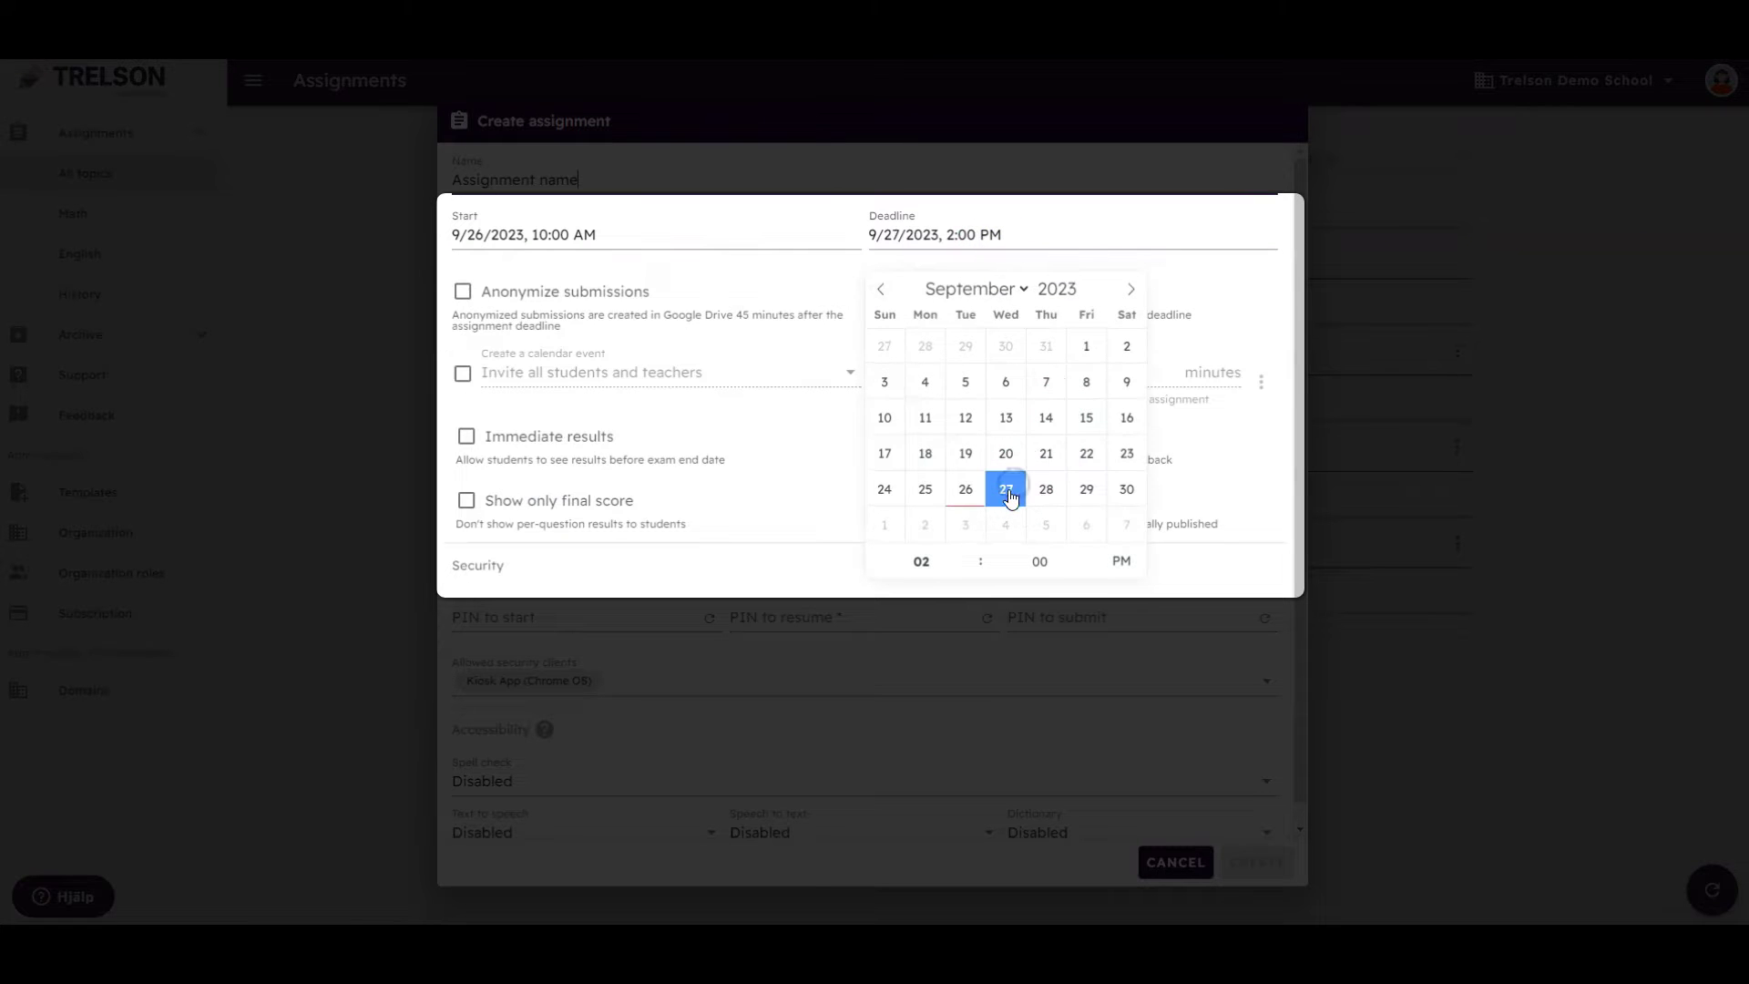
{"action": "left_click", "coordinate": [1243, 278]}
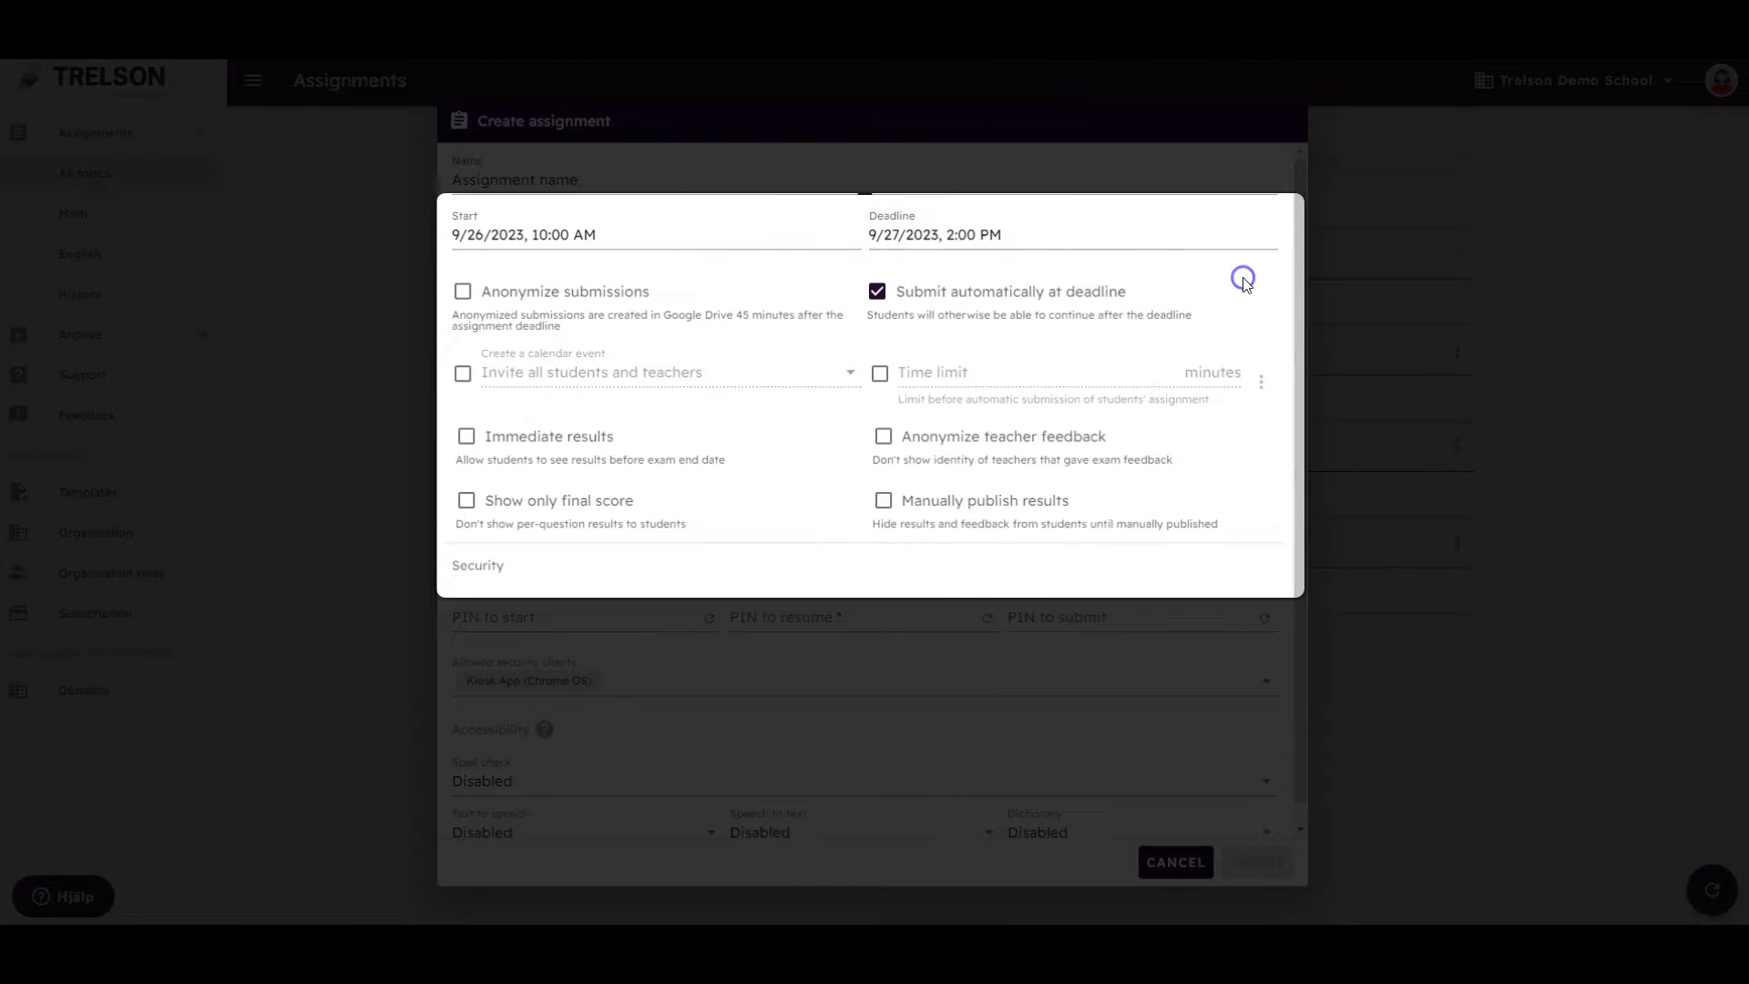
{"action": "left_click", "coordinate": [944, 235]}
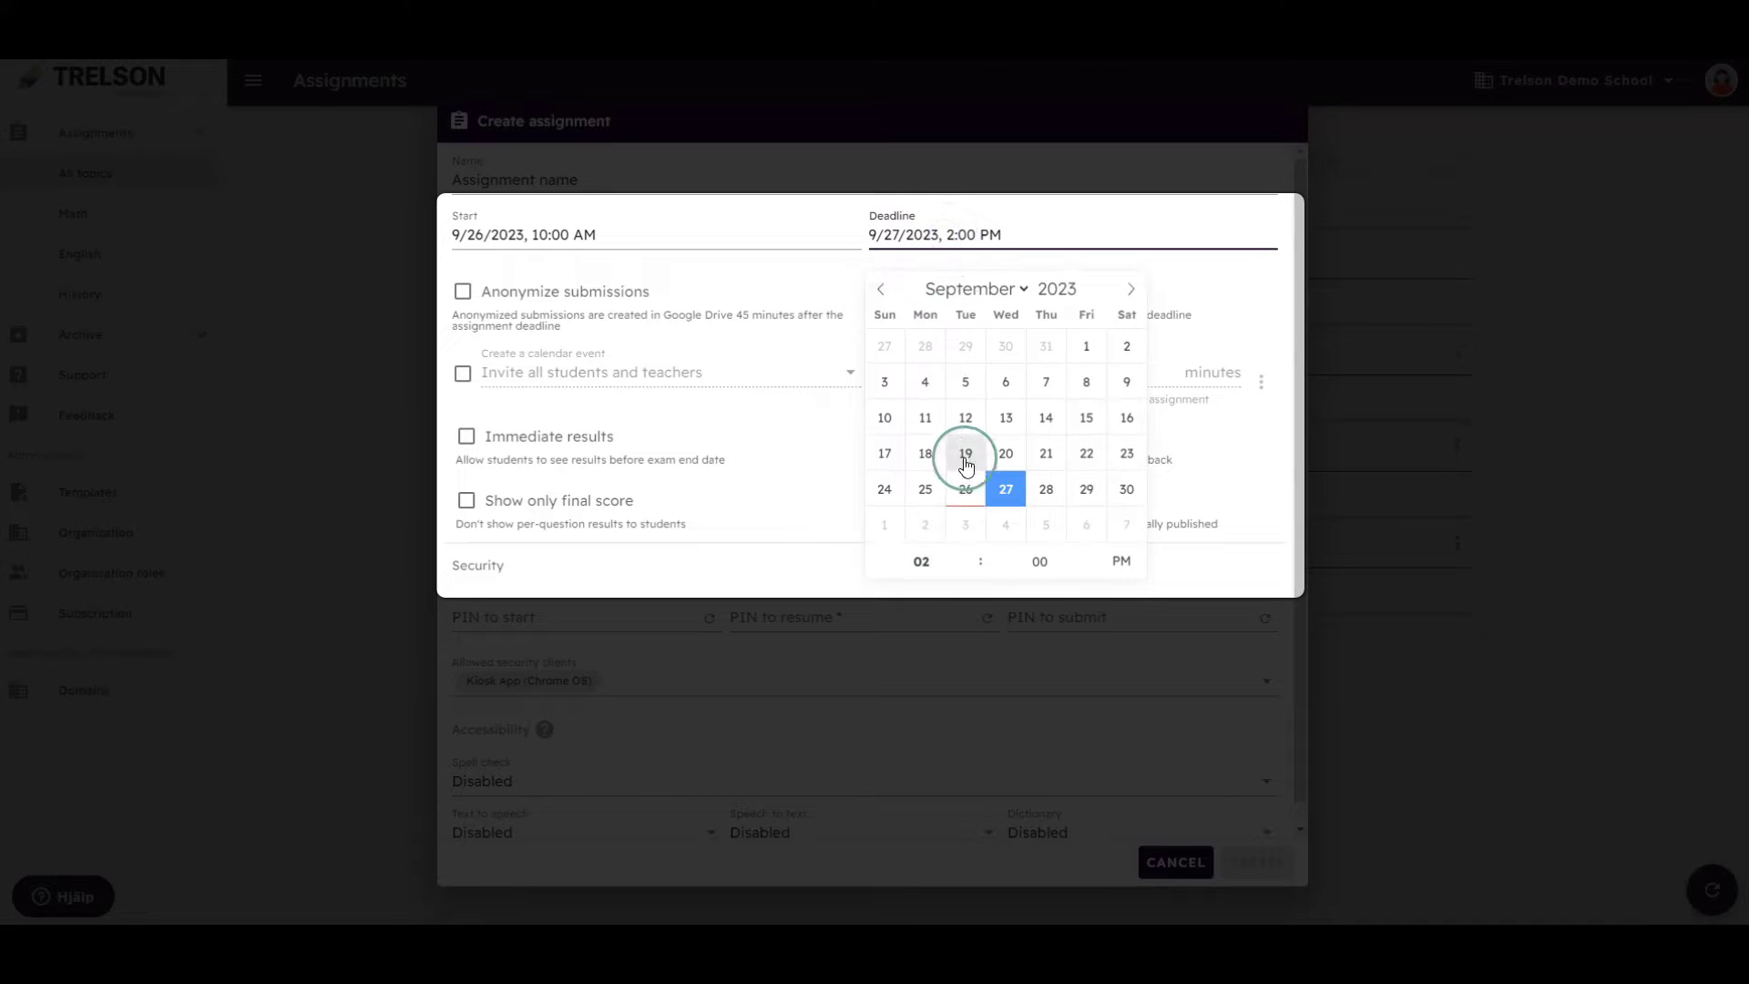
{"action": "left_click", "coordinate": [1042, 490]}
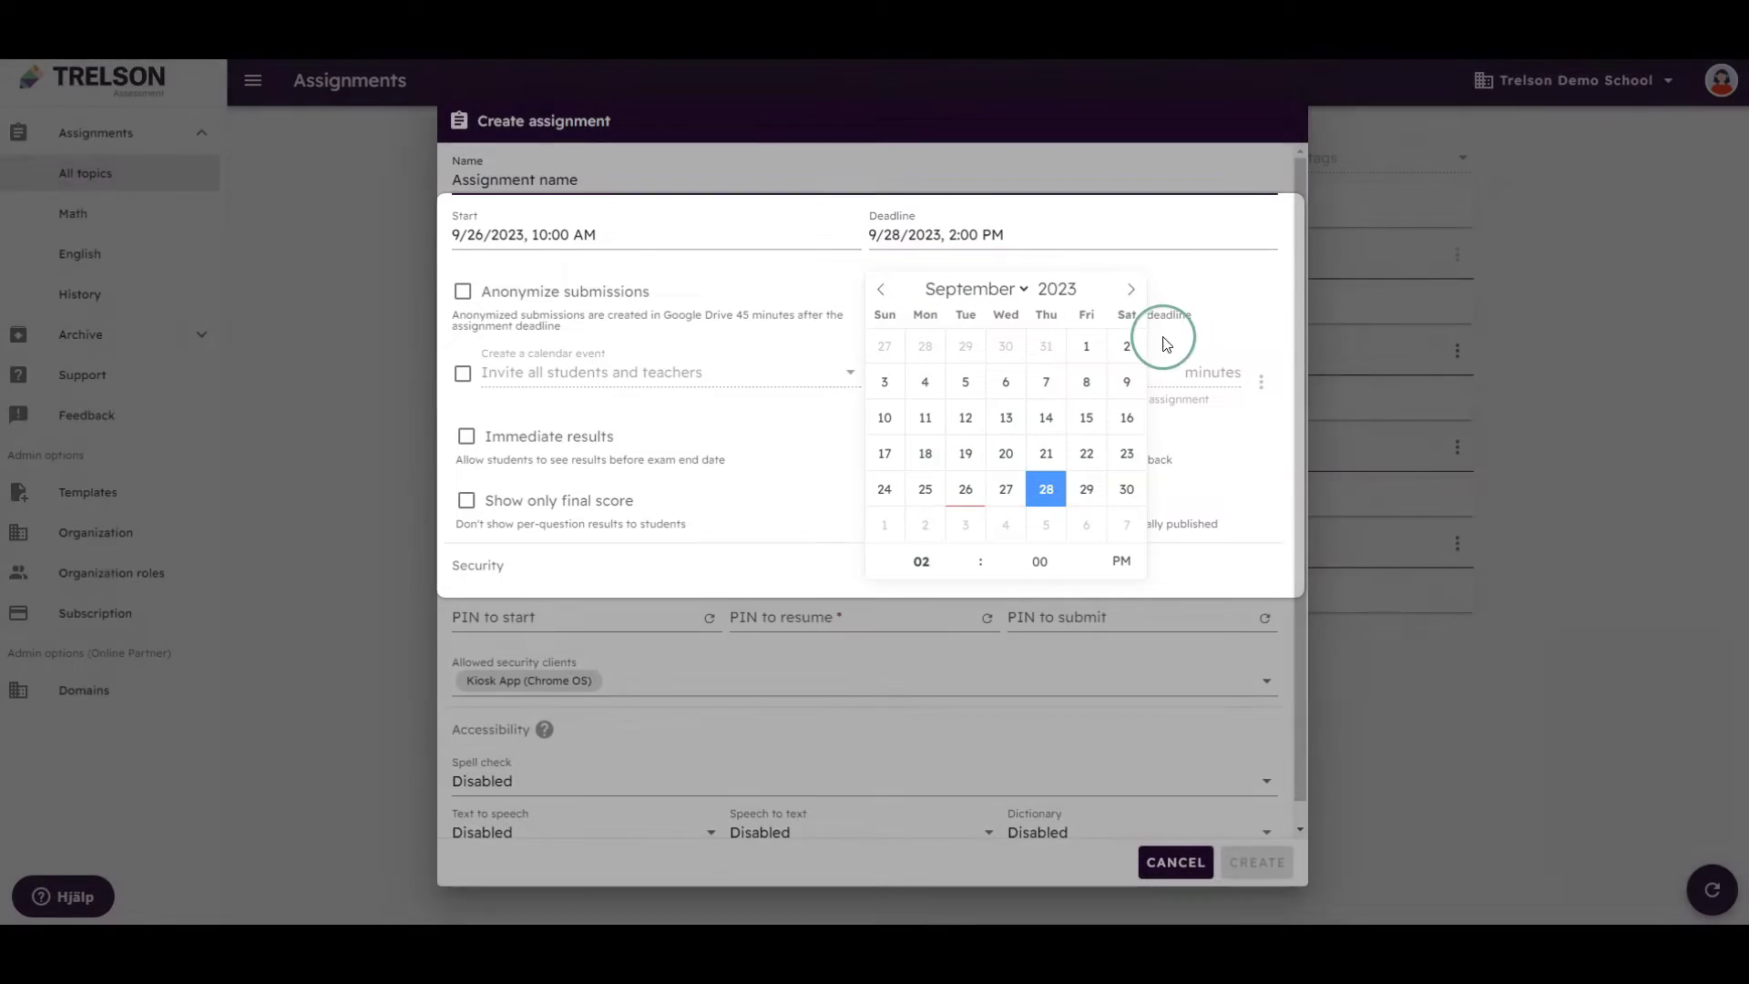
{"action": "left_click", "coordinate": [1237, 276]}
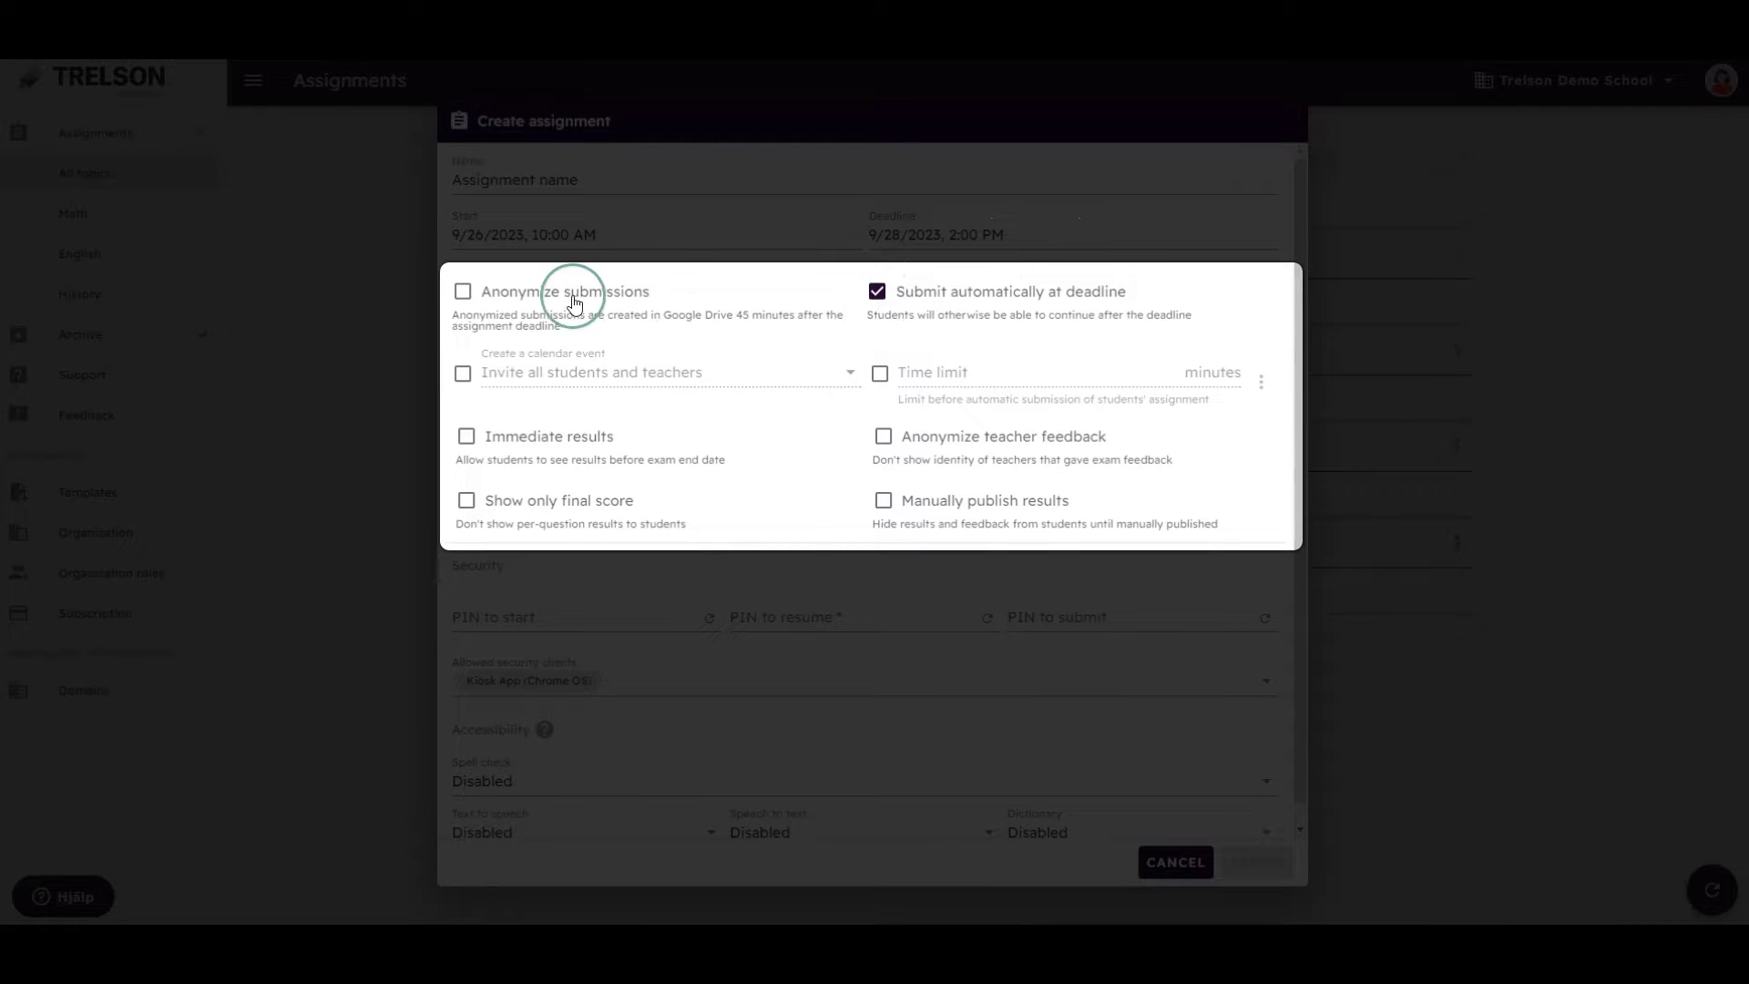
Turn on a 90-minute time limit and Manually publish results, leaving other options unchanged
{"action": "left_click", "coordinate": [462, 292]}
{"action": "left_click", "coordinate": [463, 293]}
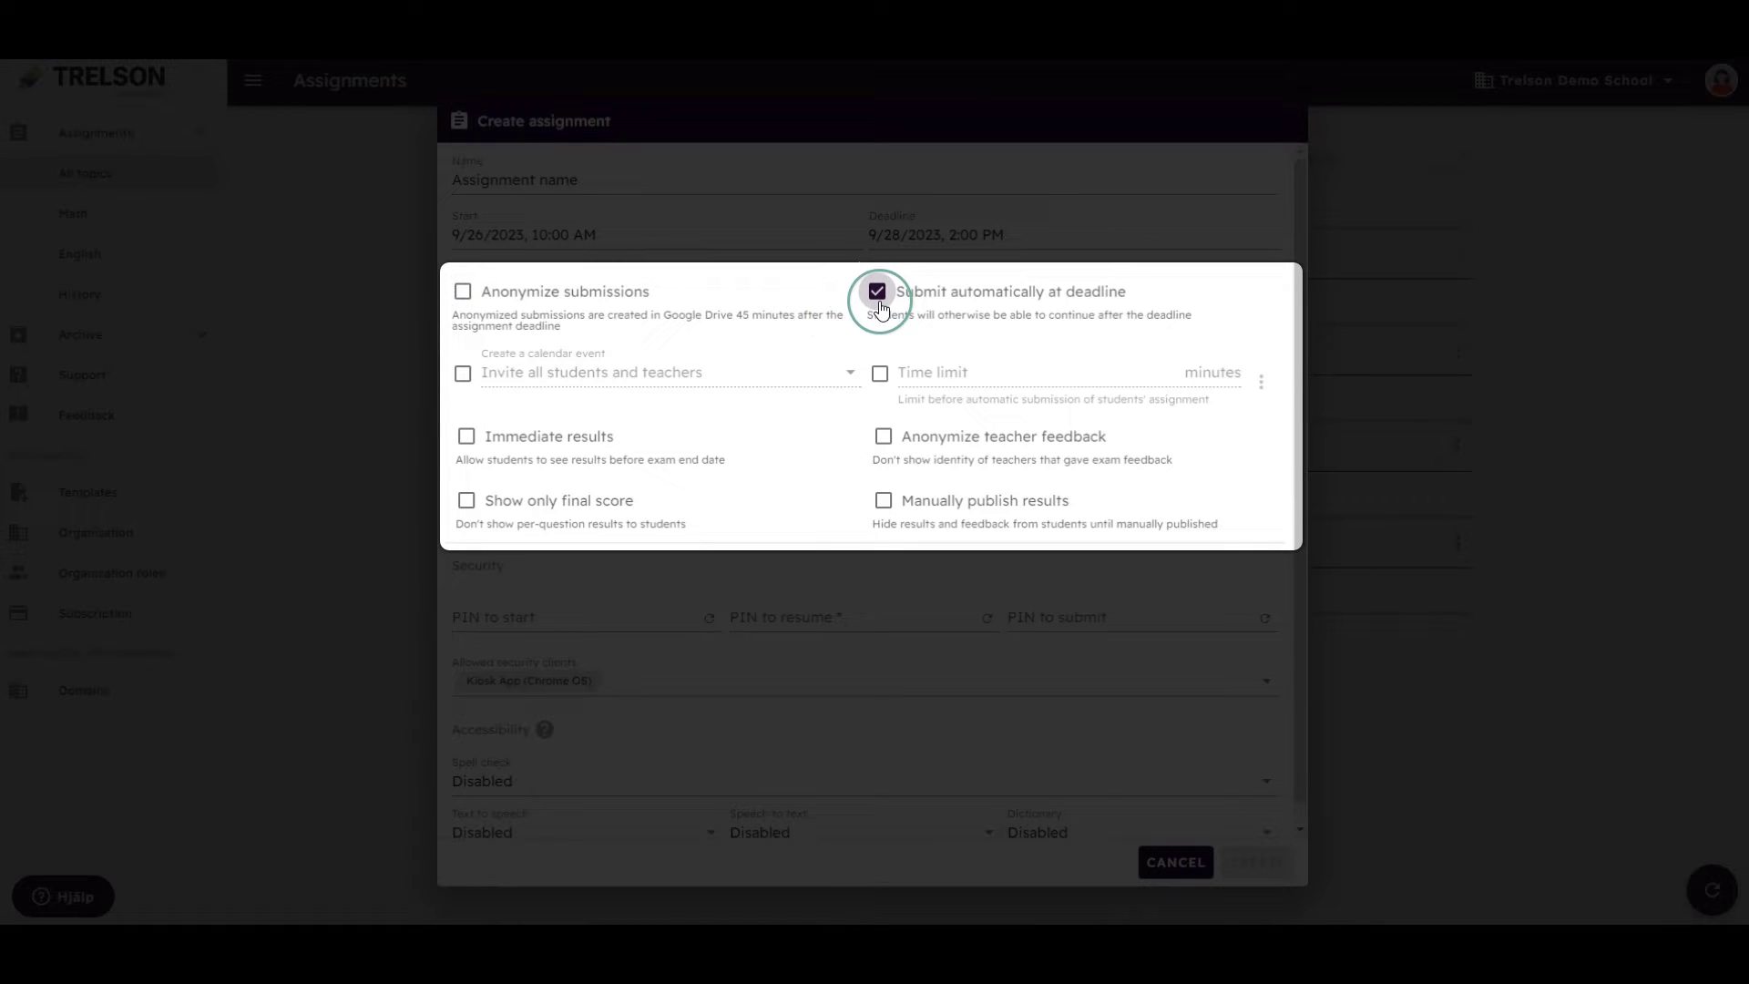
{"action": "left_click", "coordinate": [880, 305]}
{"action": "left_click", "coordinate": [880, 300]}
{"action": "left_click", "coordinate": [879, 375]}
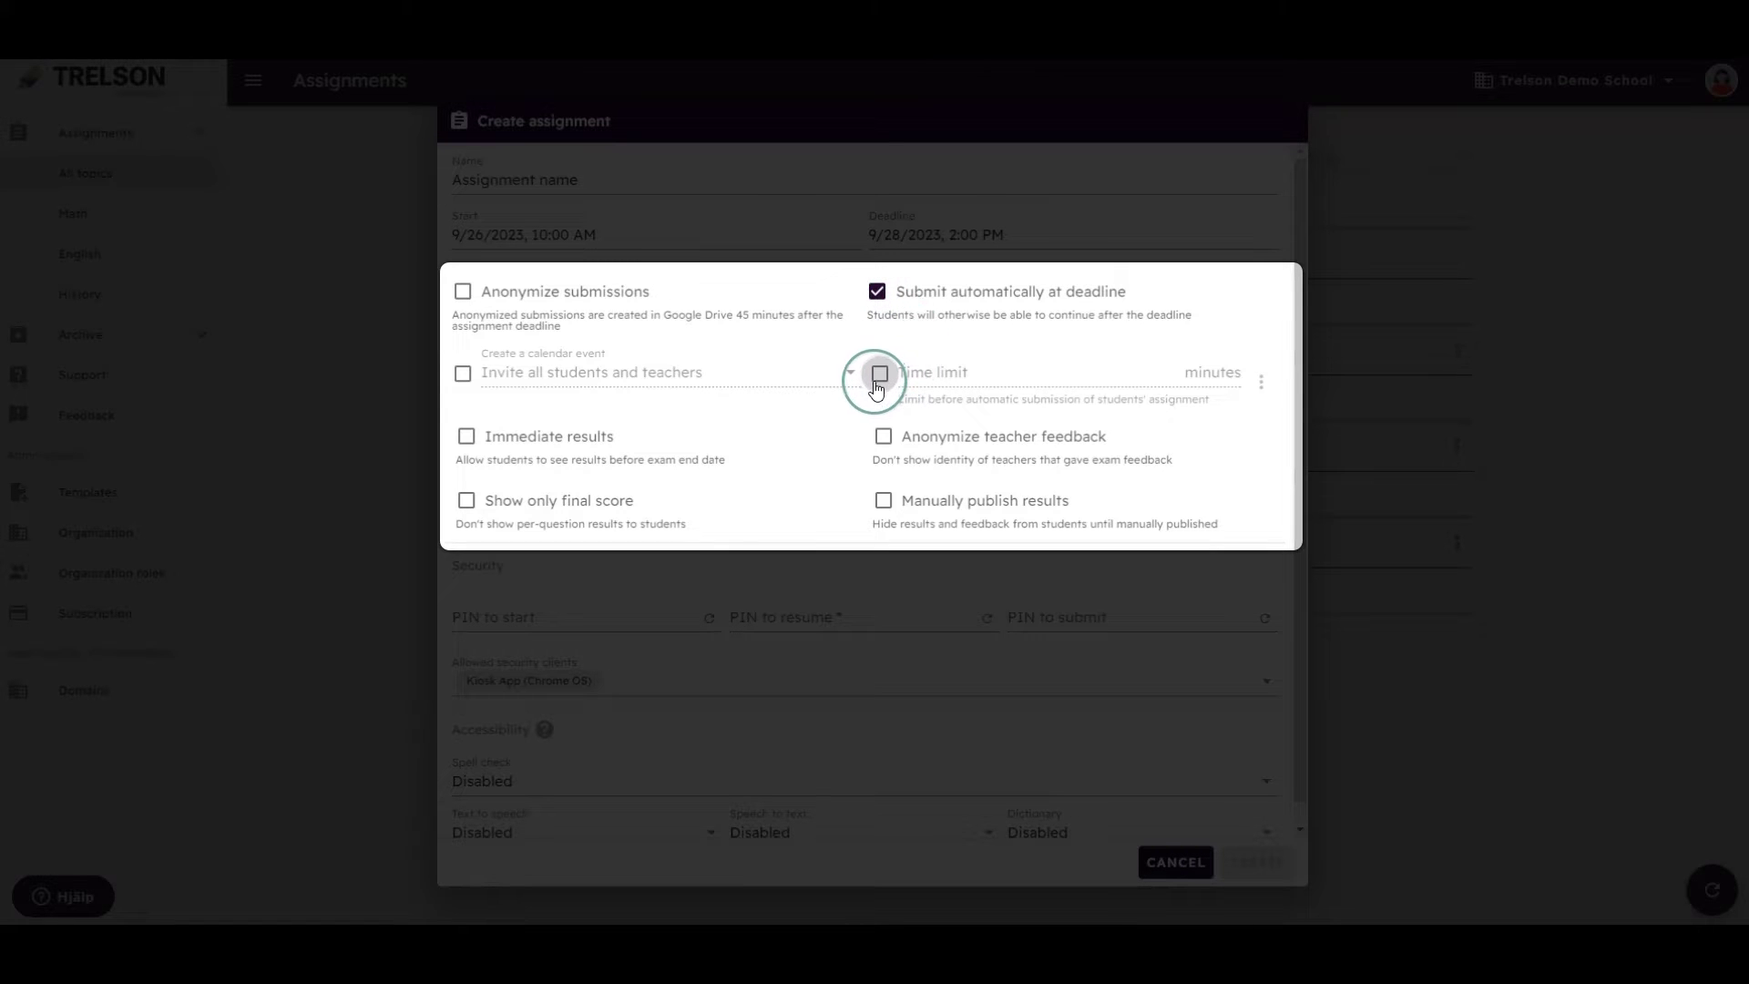
{"action": "left_click", "coordinate": [908, 376]}
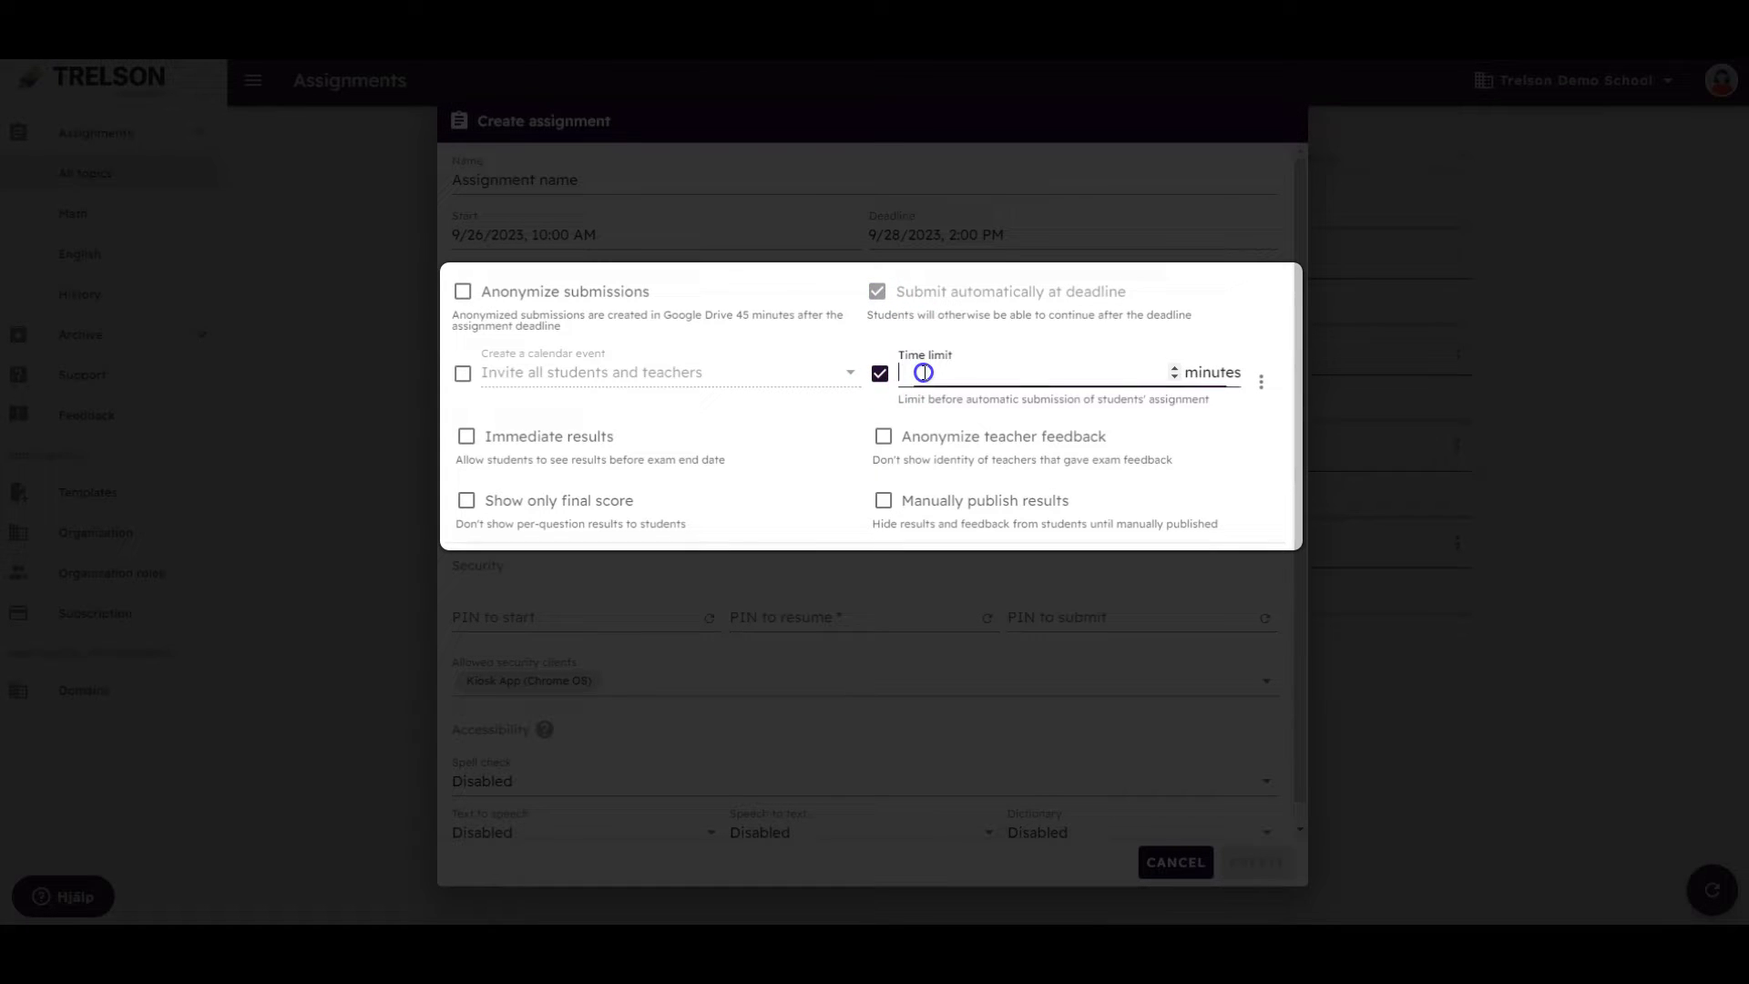
{"action": "type", "text": "90"}
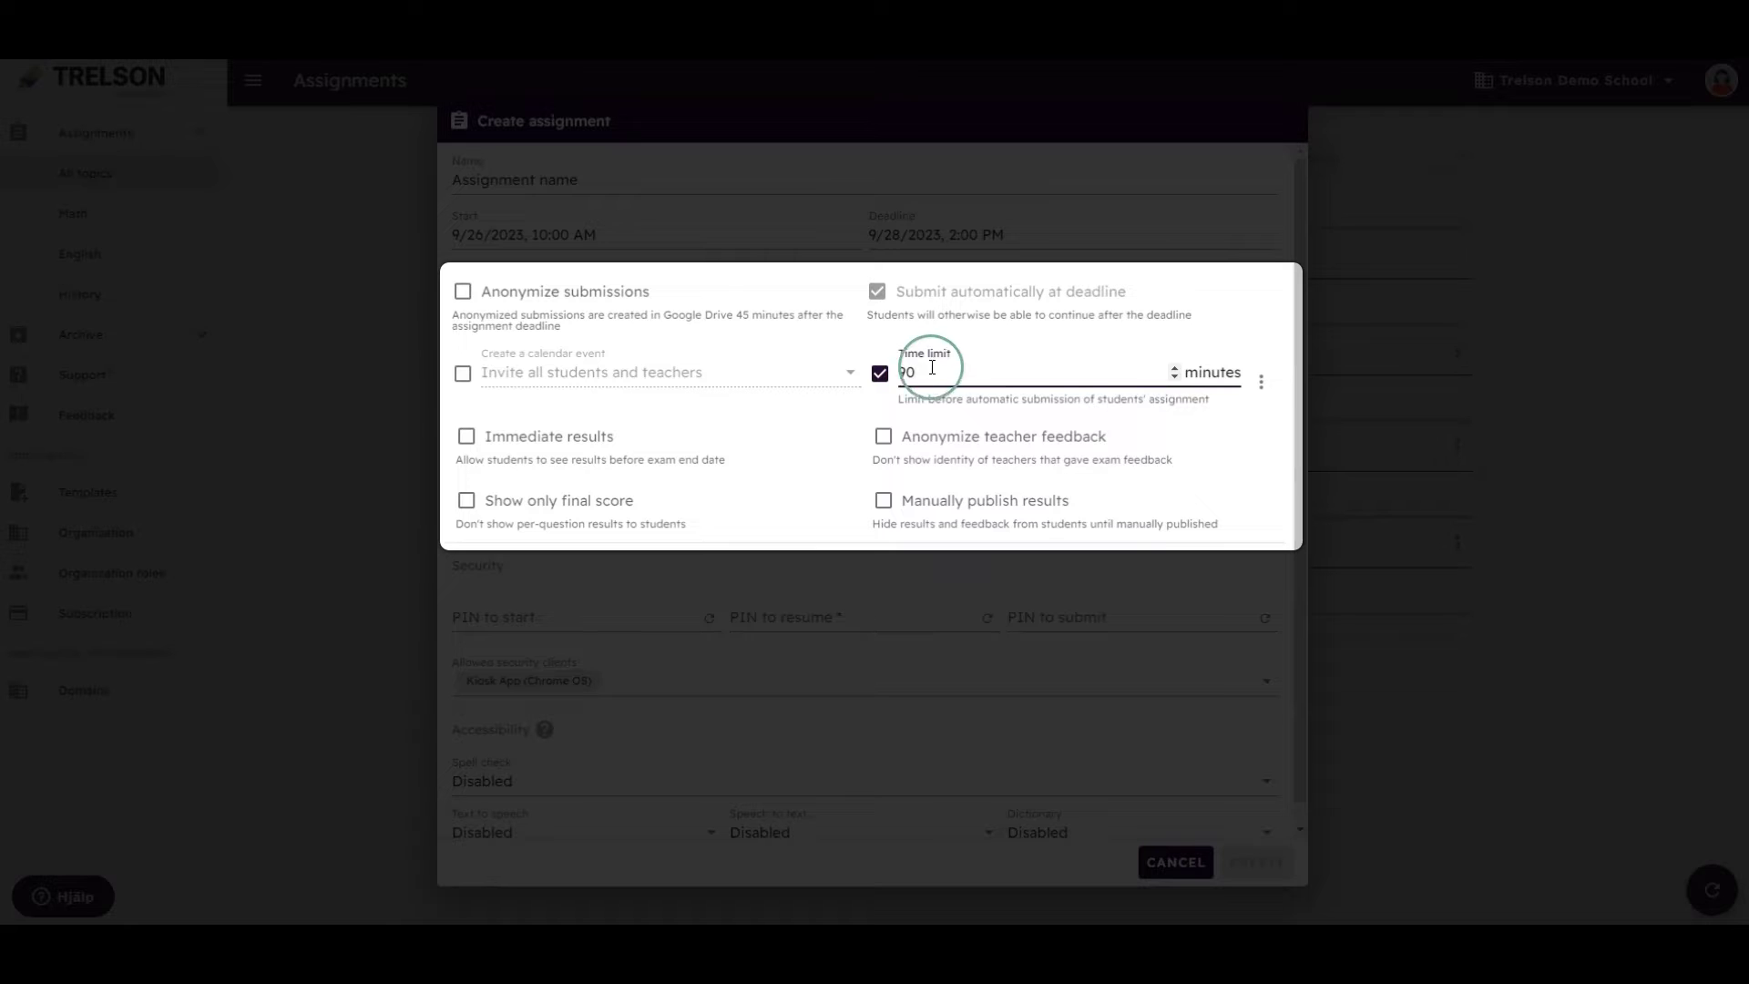
{"action": "left_click", "coordinate": [1221, 340]}
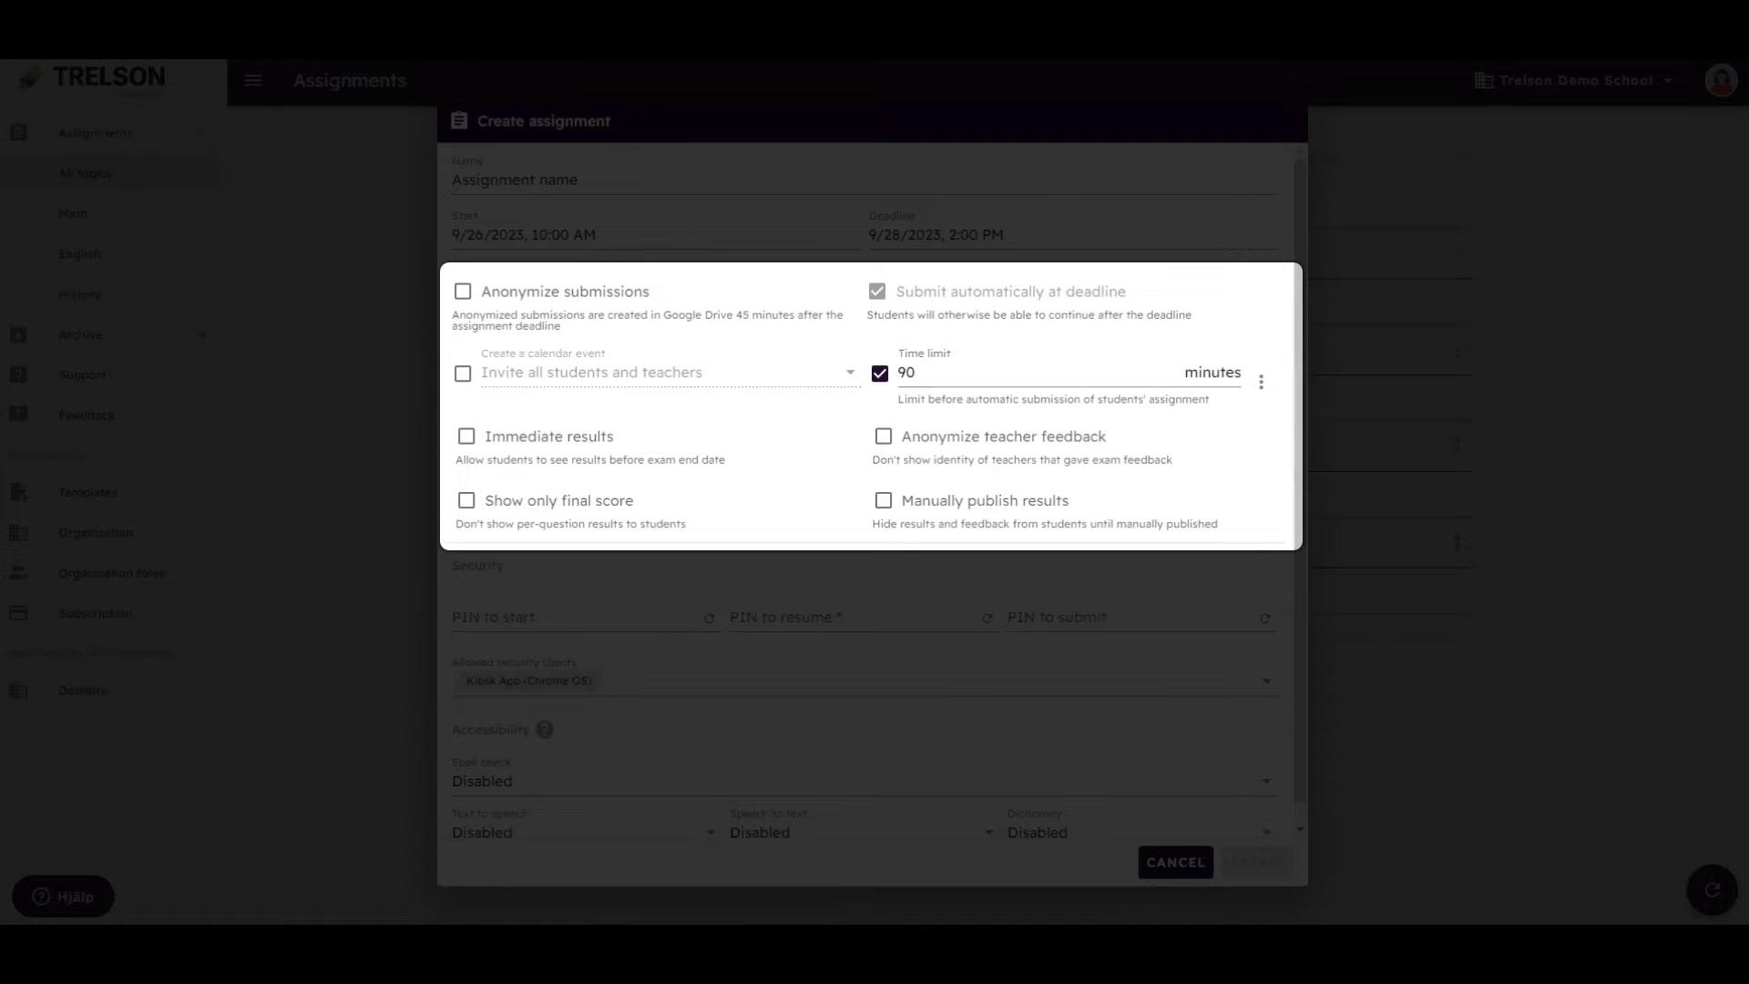
{"action": "left_click", "coordinate": [983, 442]}
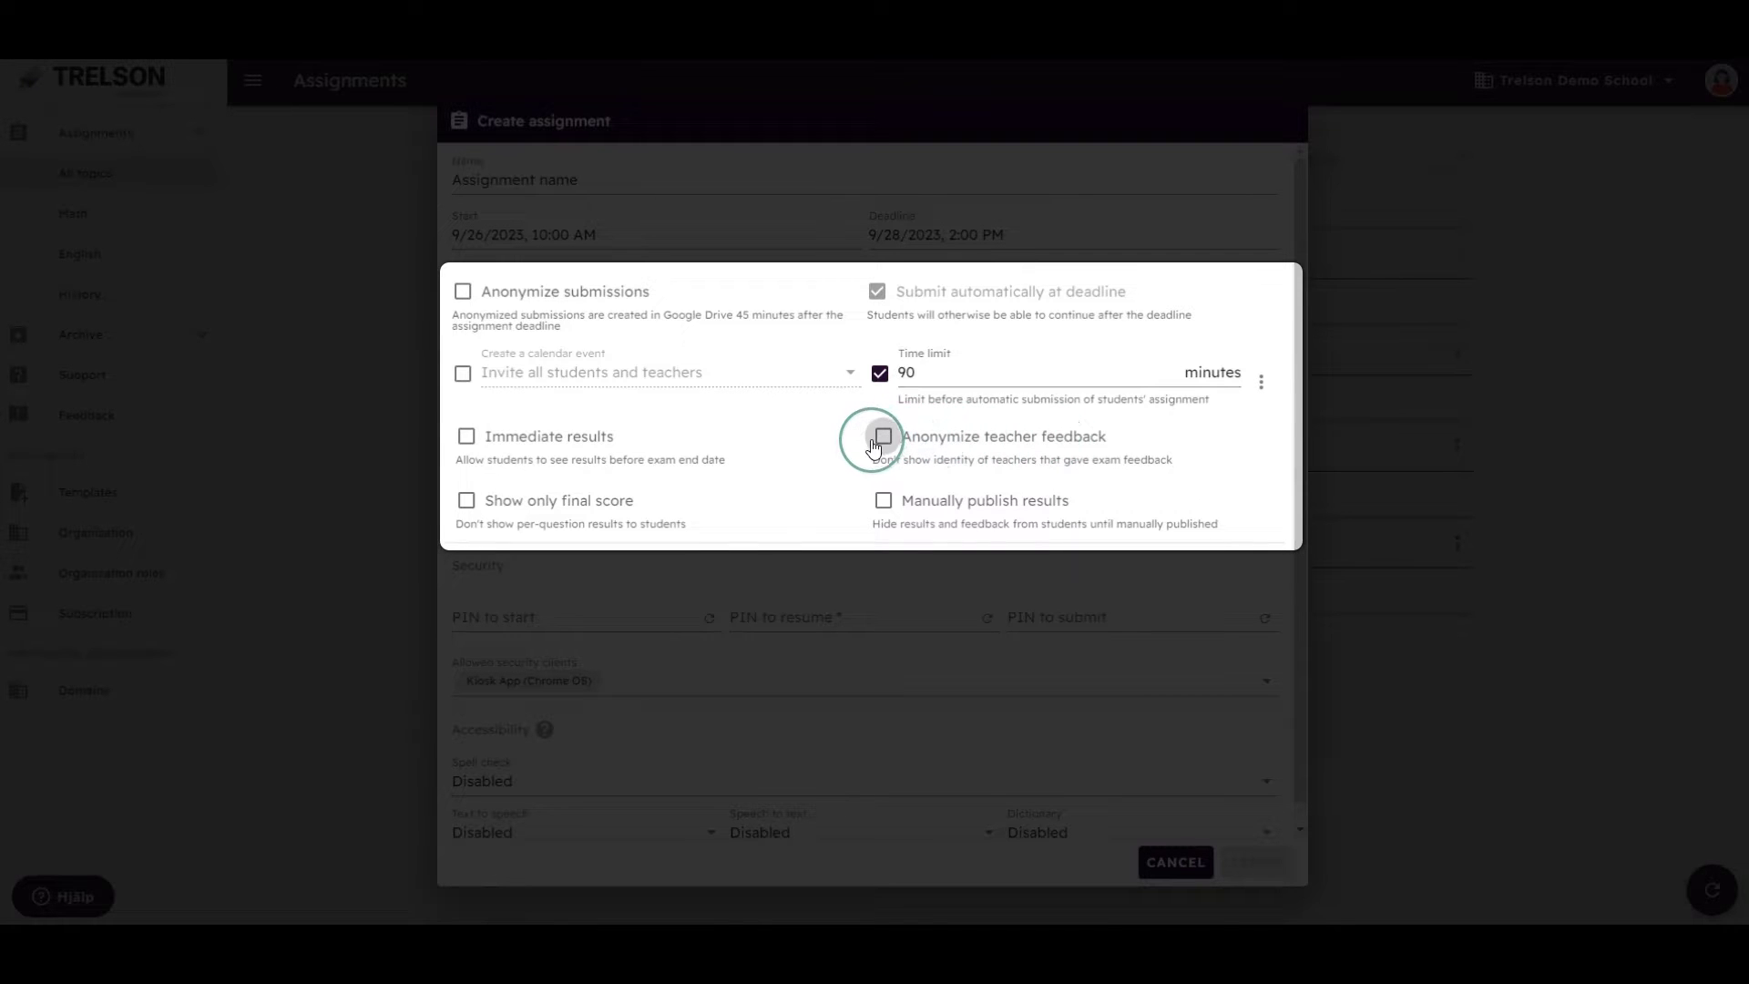
{"action": "left_click", "coordinate": [882, 502]}
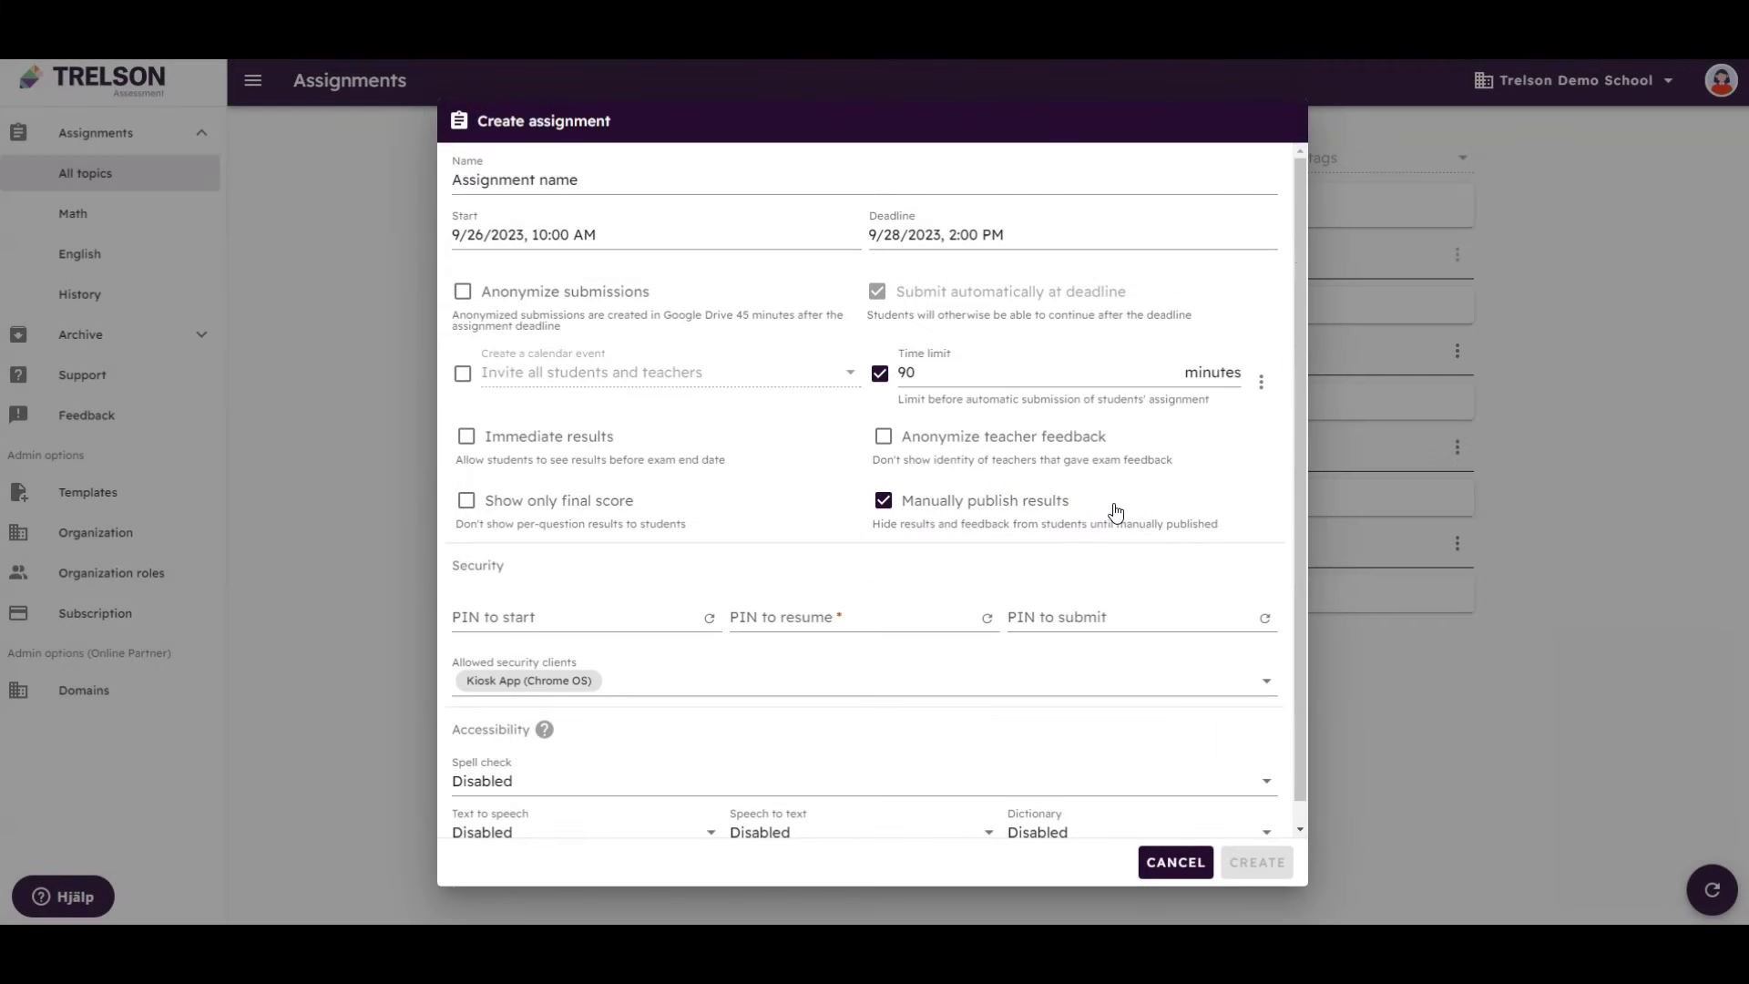
Fill in the PIN to start, PIN to resume and PIN to submit
{"action": "left_click", "coordinate": [662, 616]}
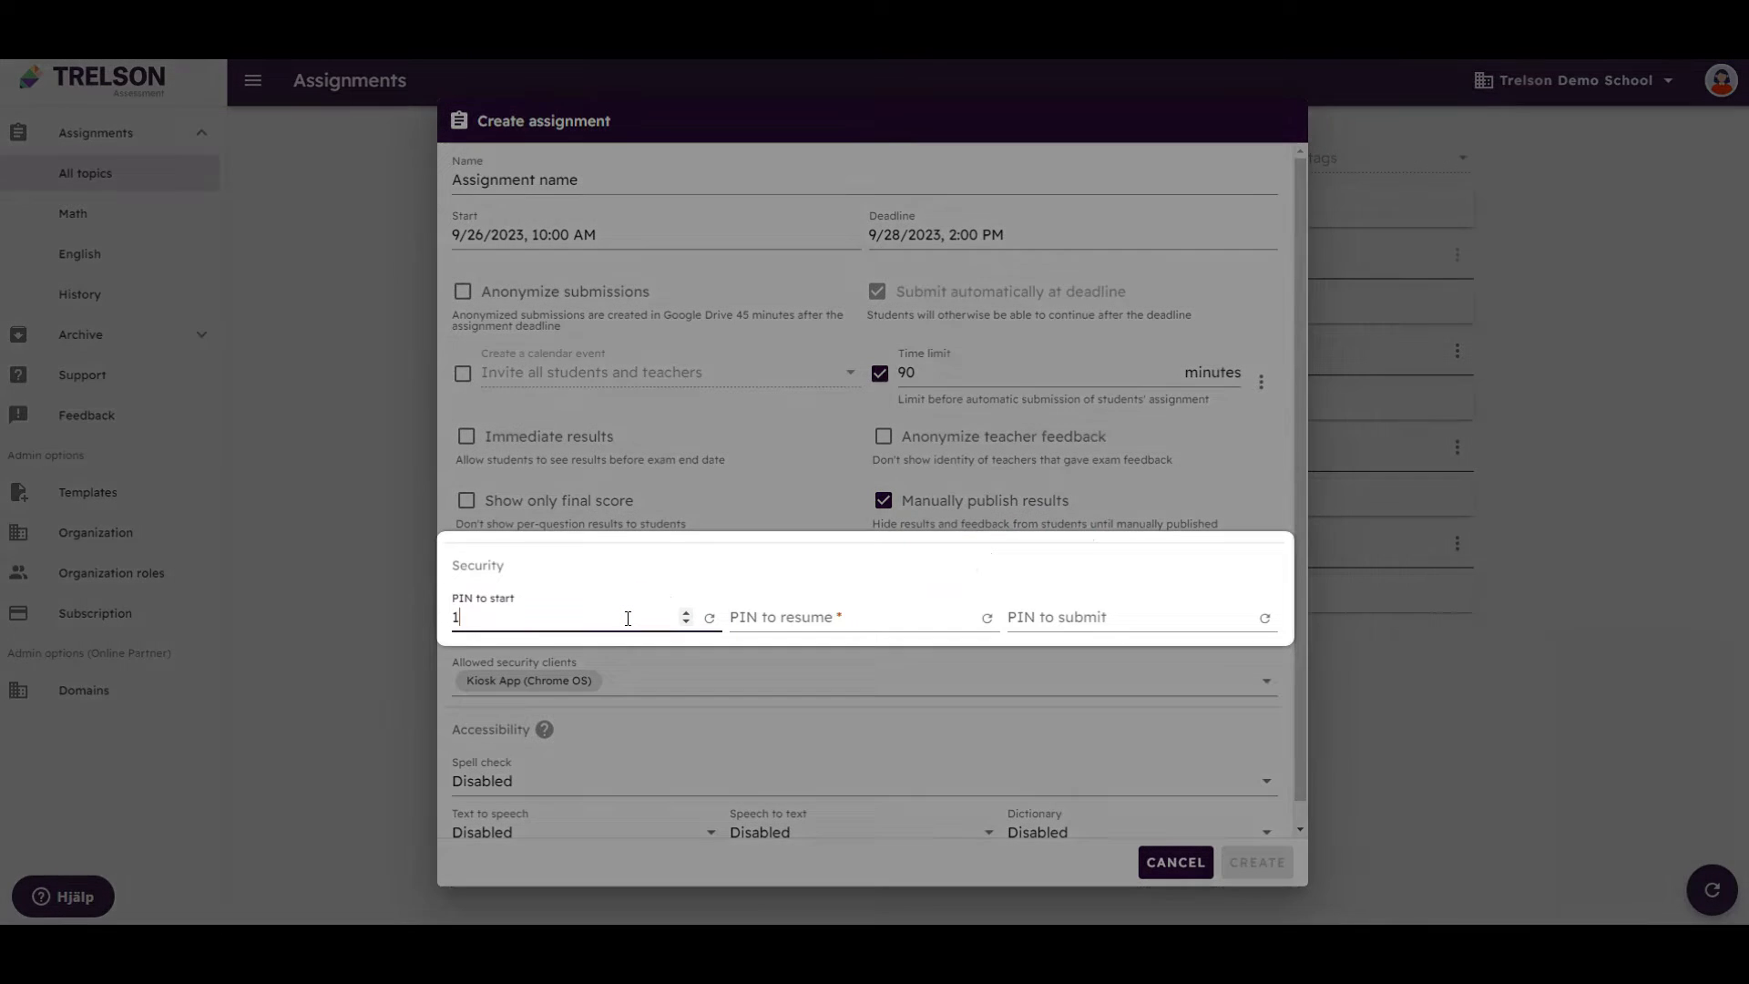
{"action": "type", "text": "1234"}
{"action": "left_click", "coordinate": [789, 616]}
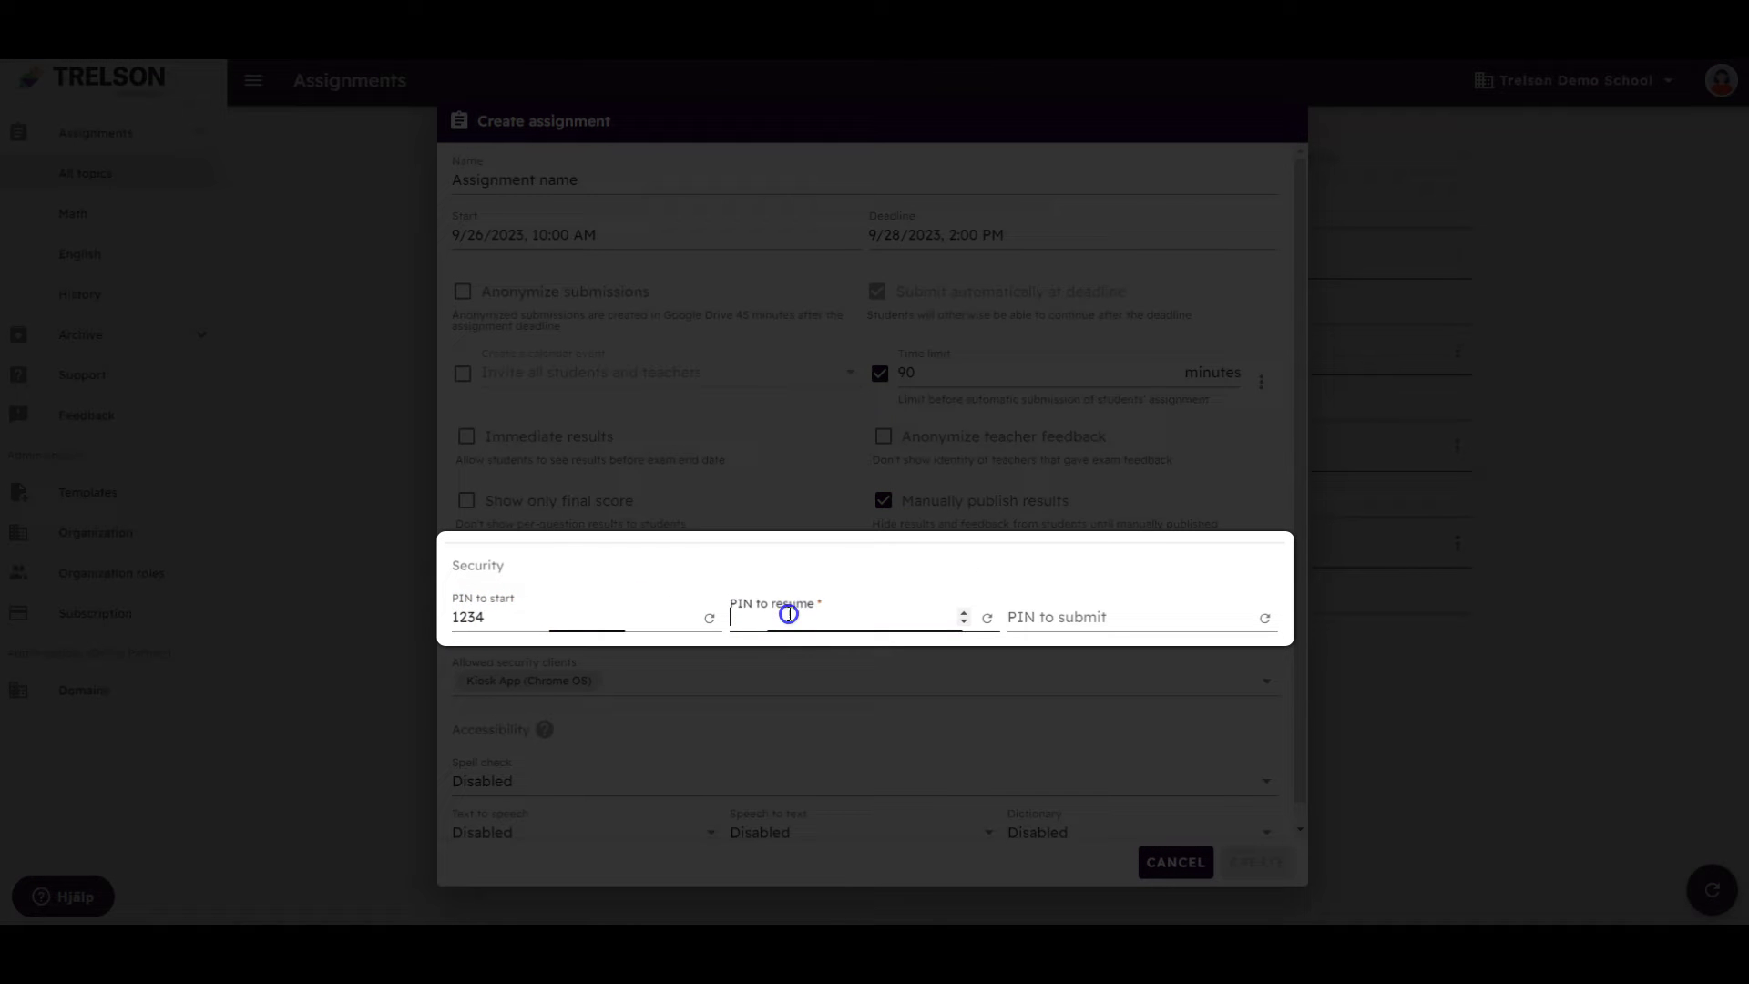
{"action": "type", "text": "5555"}
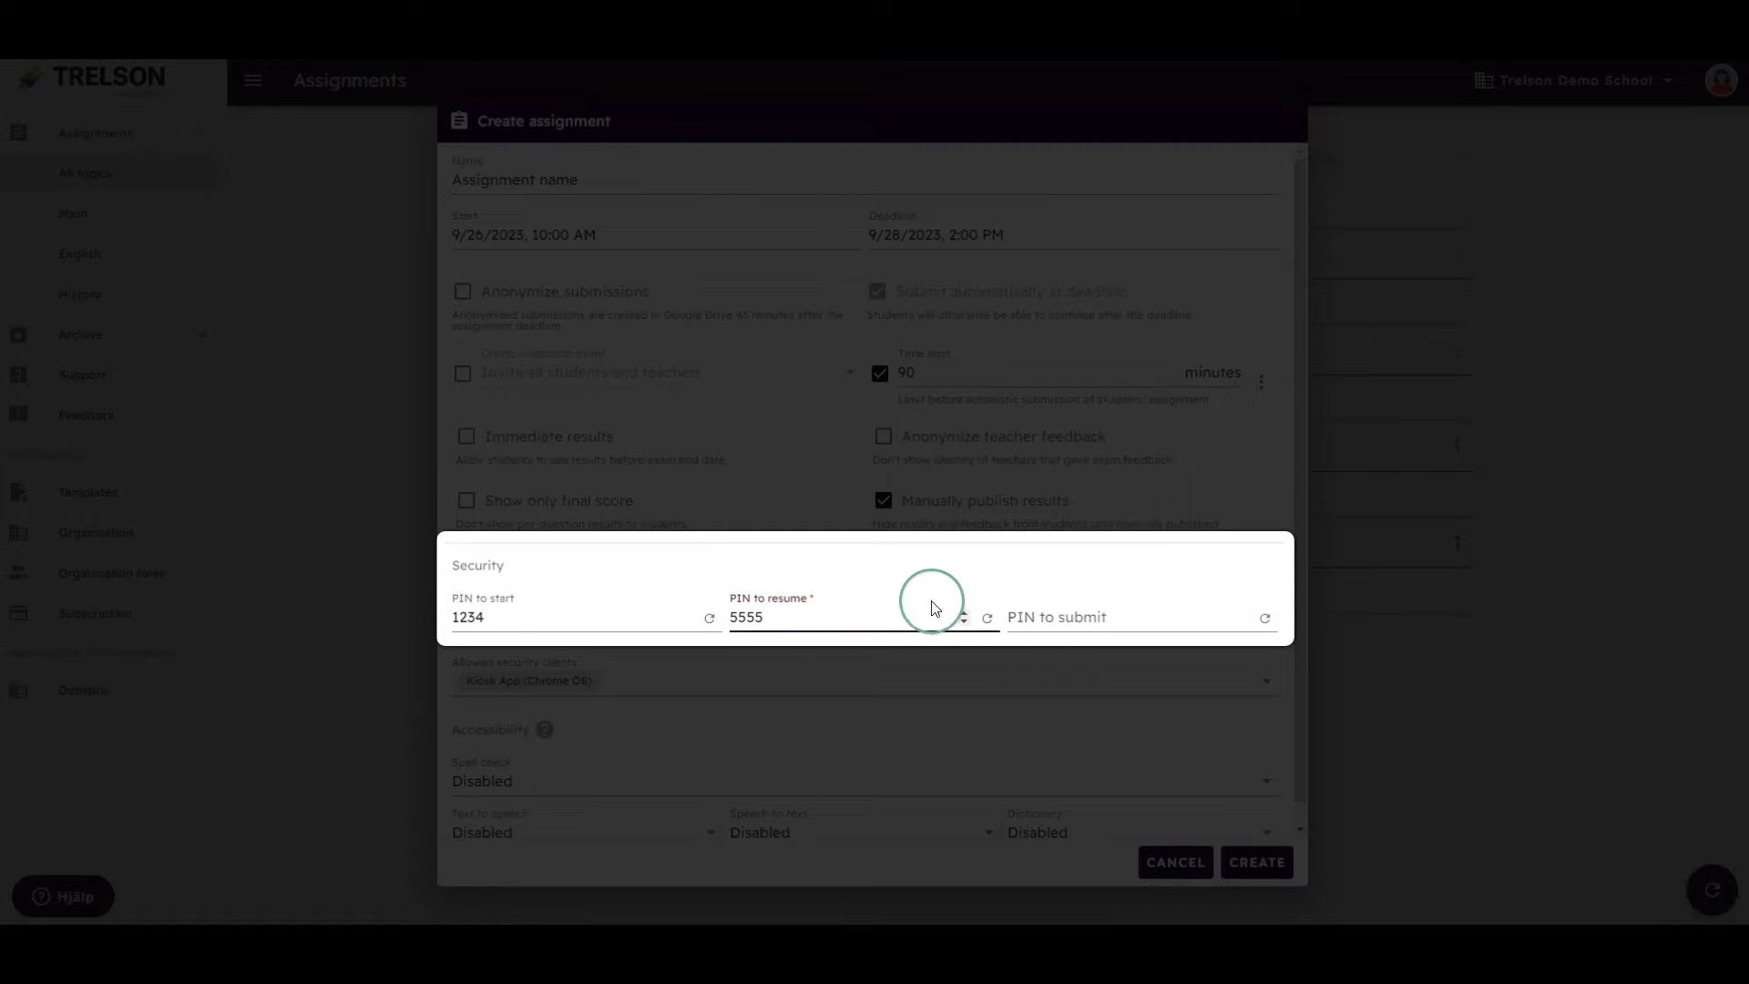
{"action": "left_click", "coordinate": [1052, 617]}
{"action": "type", "text": "1234"}
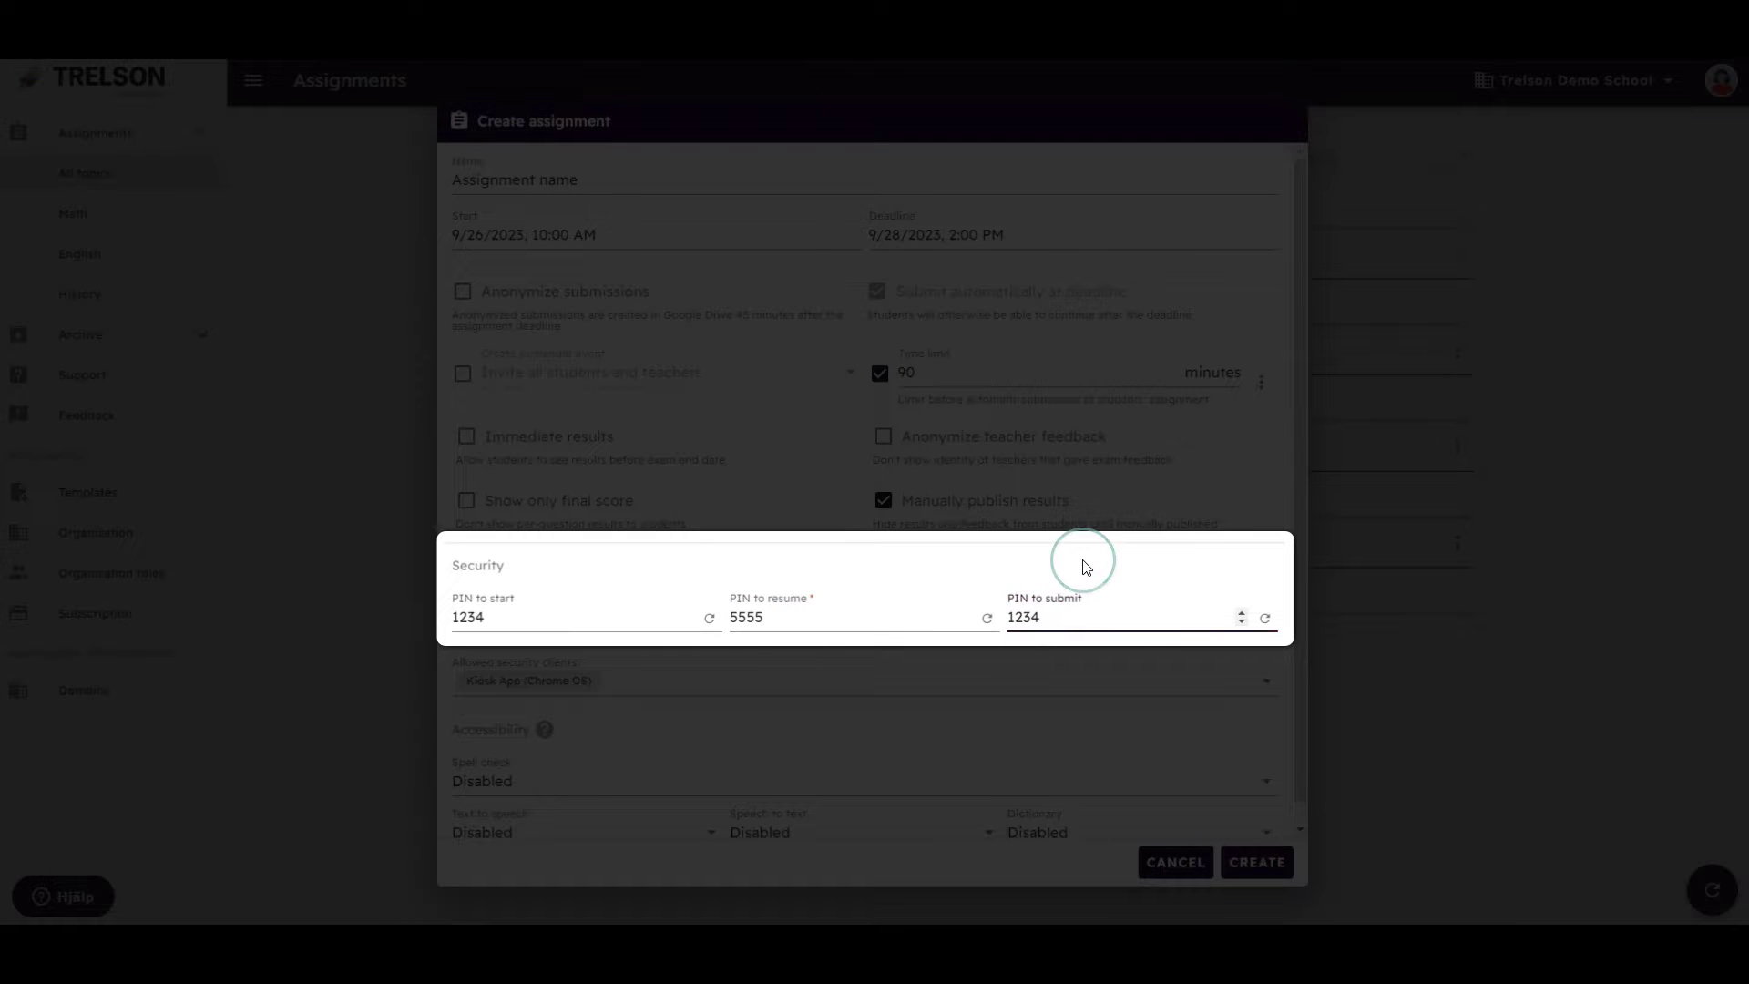
Recheck the resume PIN and create the assignment
{"action": "scroll", "coordinate": [1086, 567], "scroll_direction": "down", "scroll_amount": 1}
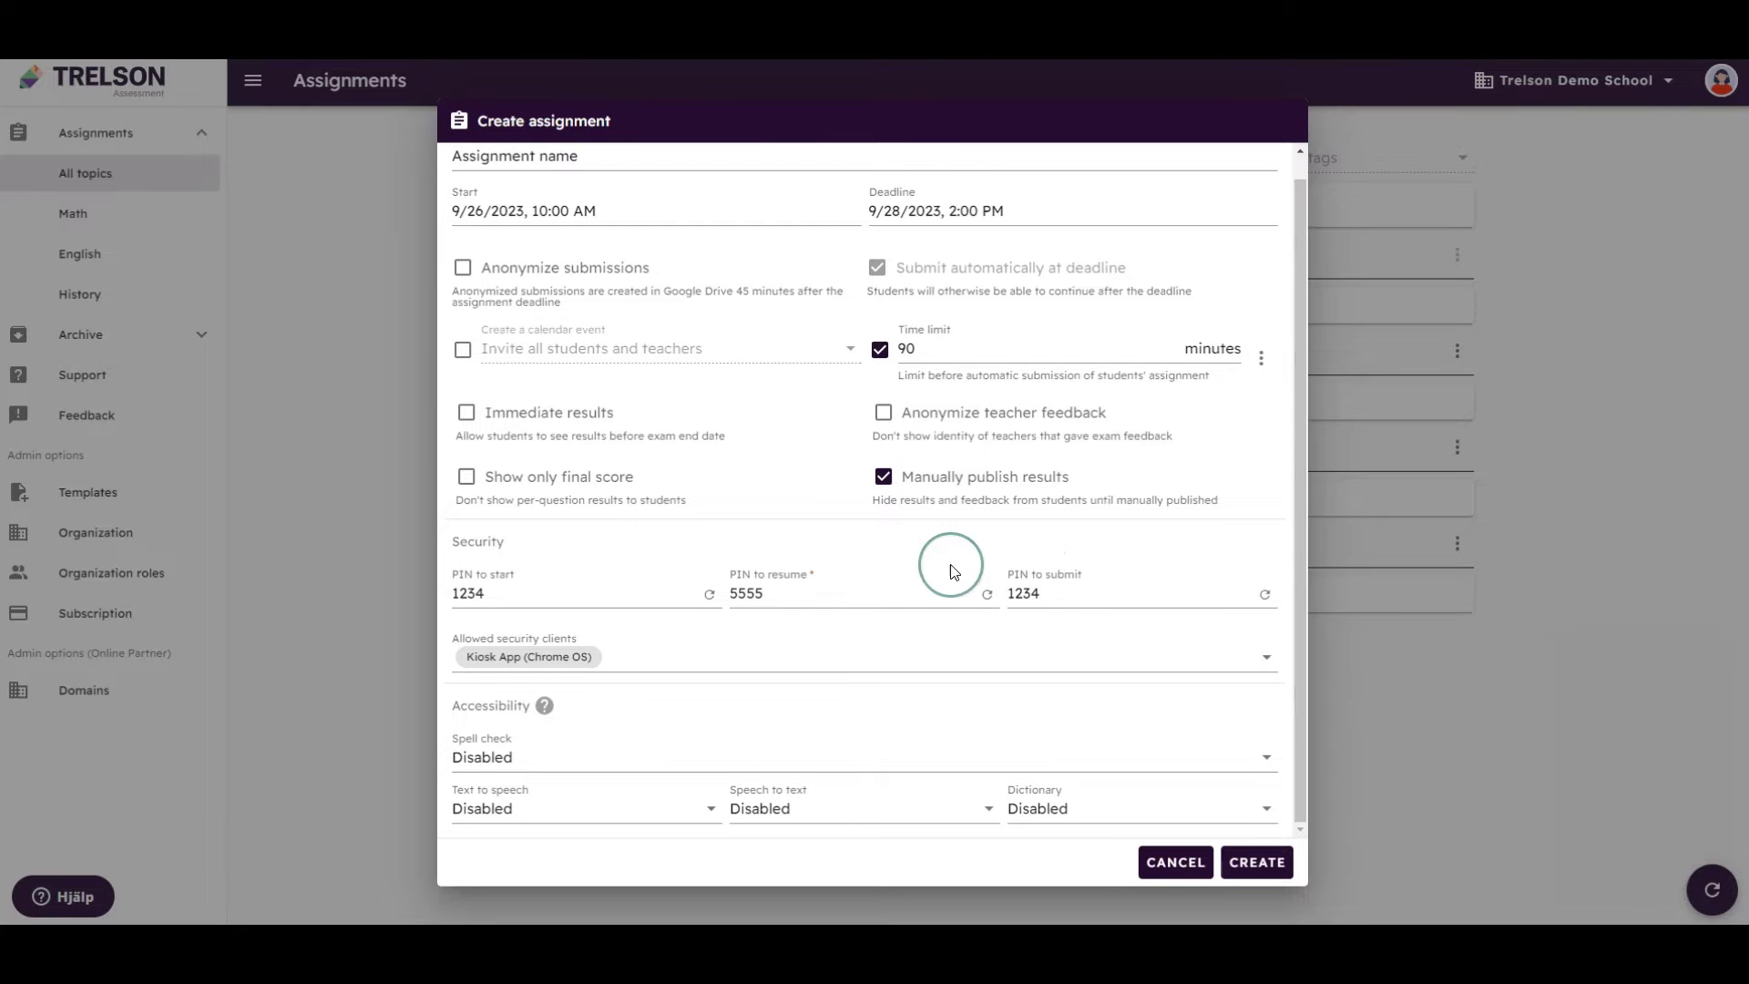
{"action": "left_click", "coordinate": [847, 594]}
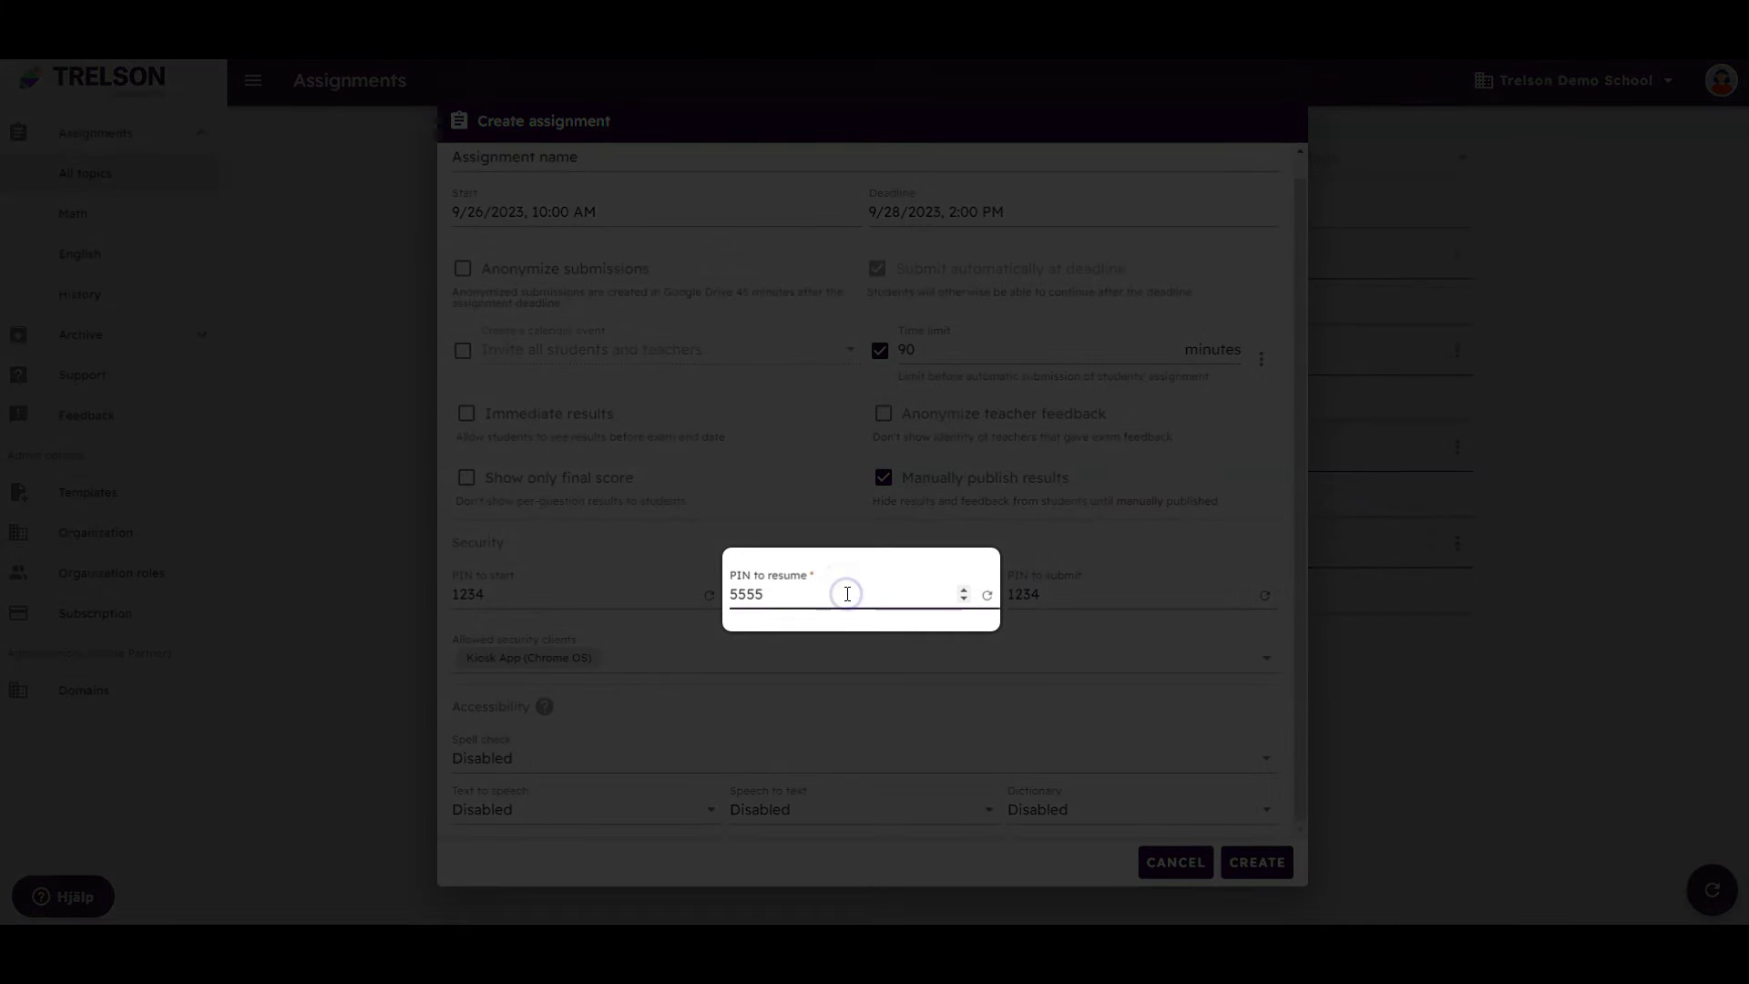
{"action": "double_click", "coordinate": [728, 594]}
{"action": "left_click", "coordinate": [794, 597]}
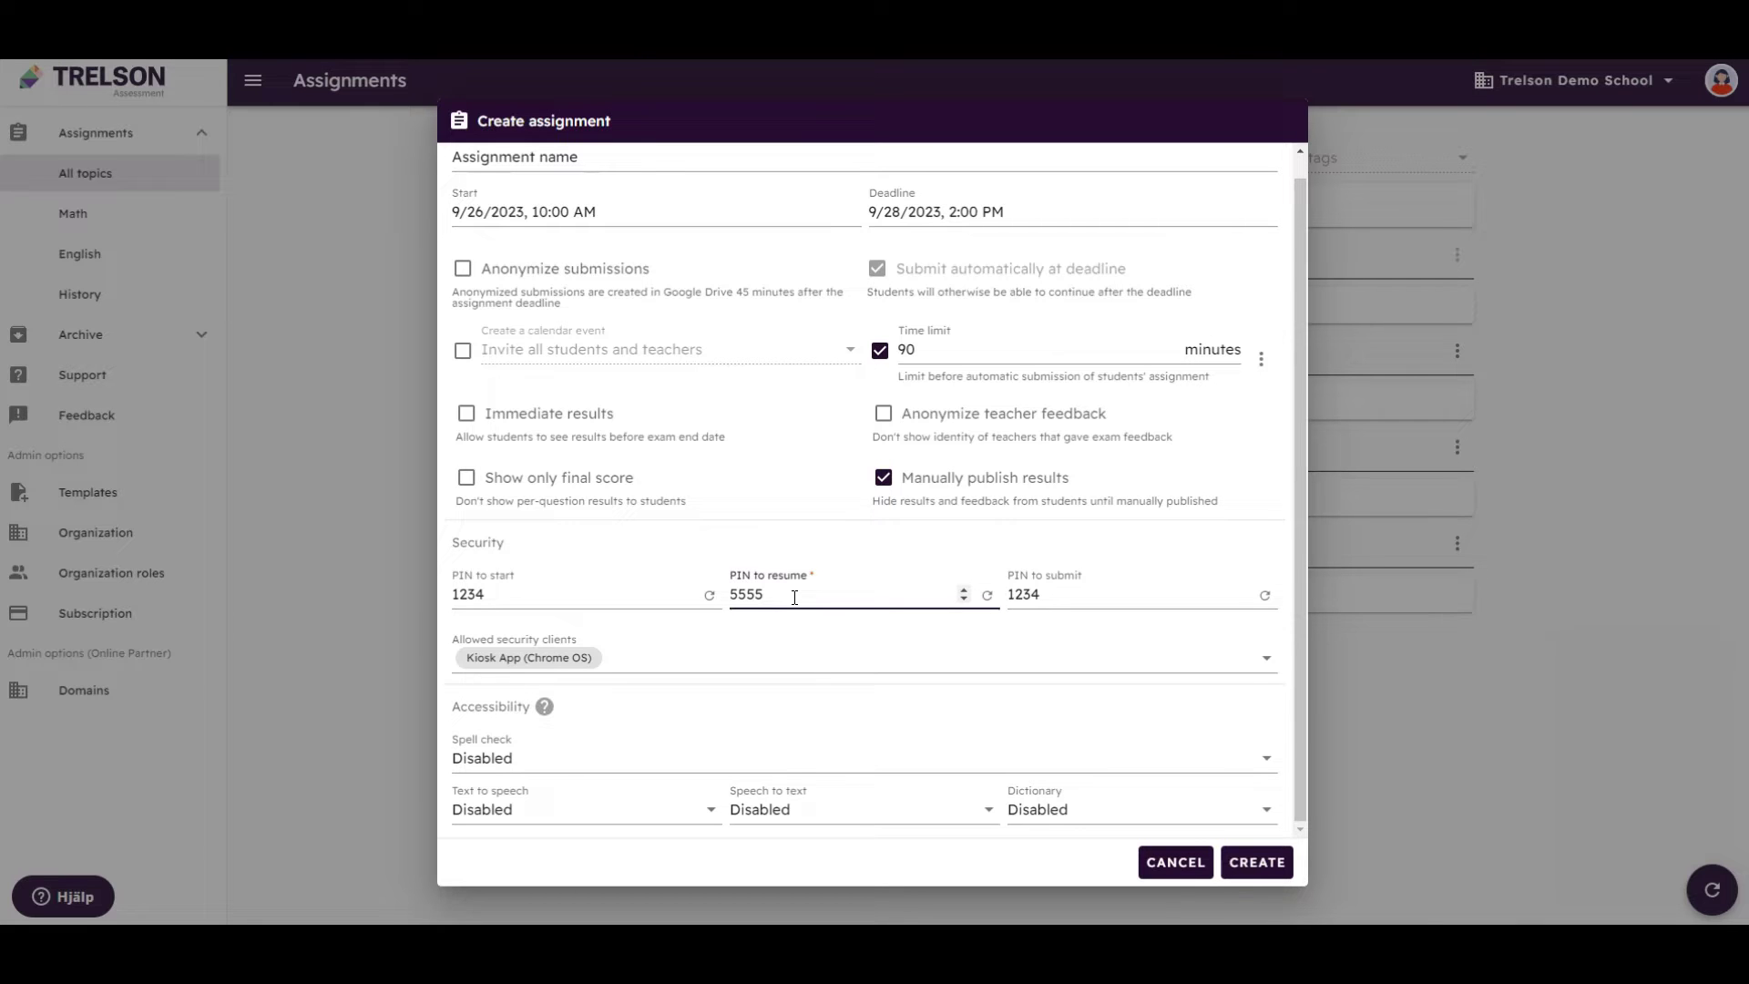
{"action": "left_click", "coordinate": [1250, 865]}
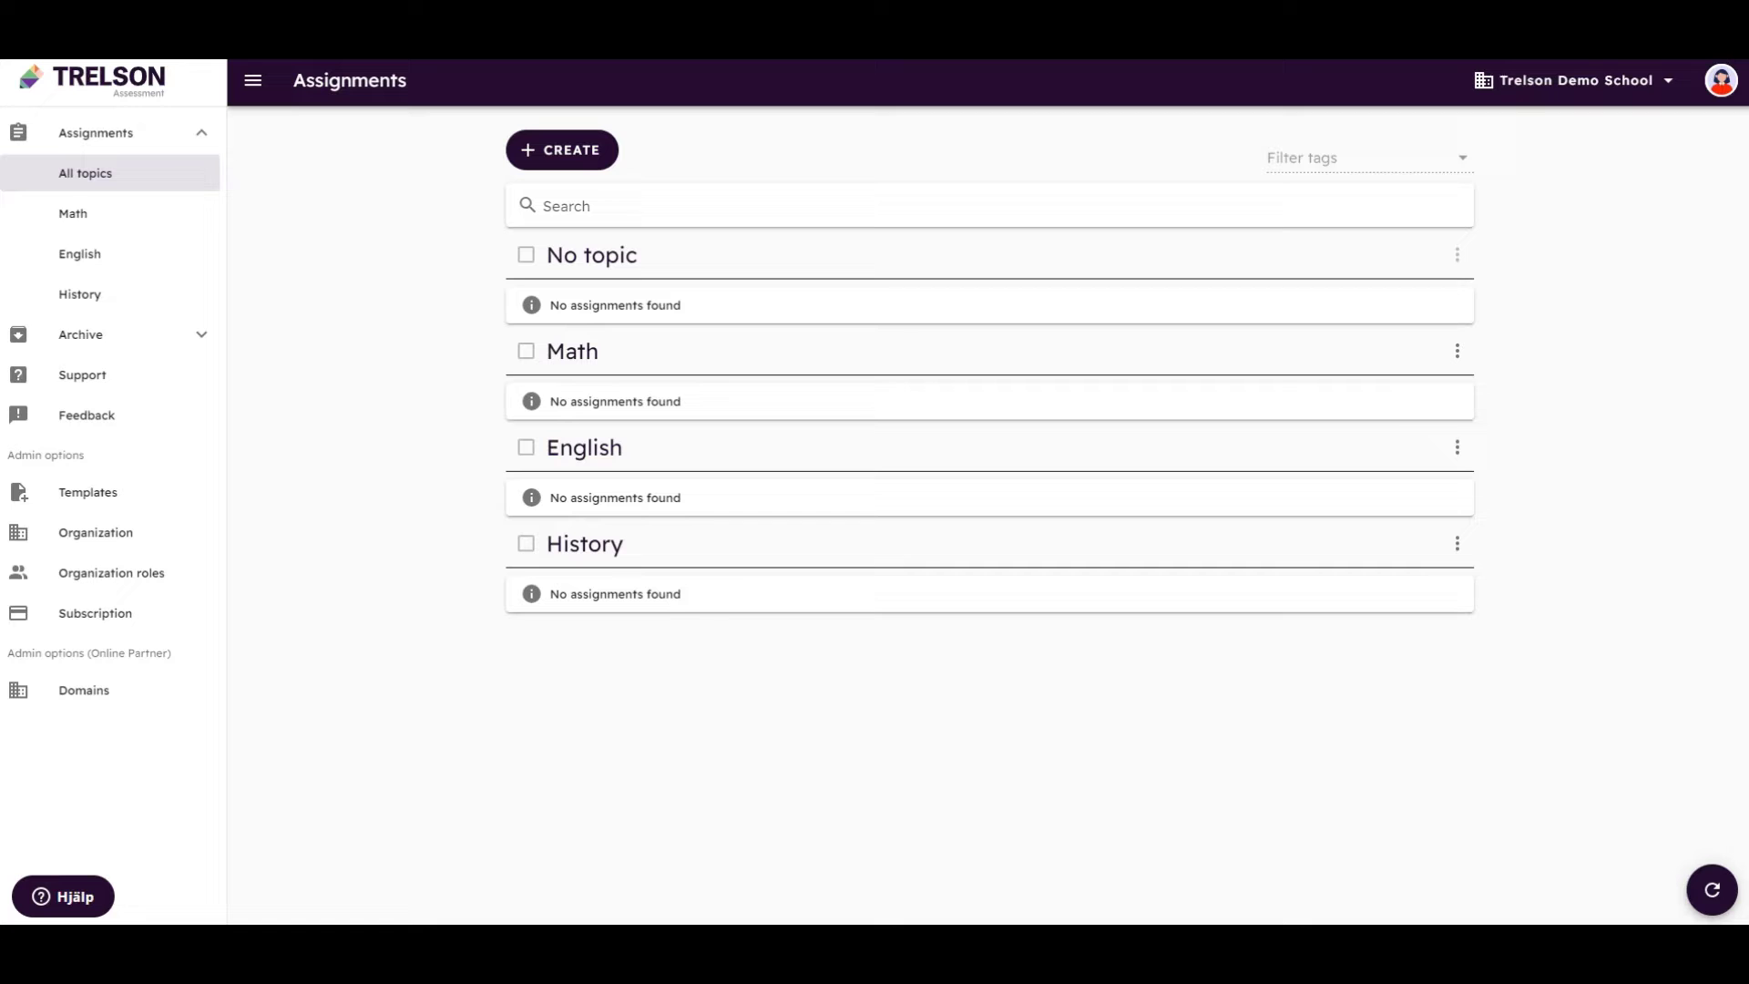
Start a new assignment from the Basic English Exam - 4th Grade template
{"action": "left_click", "coordinate": [671, 155]}
{"action": "left_click", "coordinate": [605, 153]}
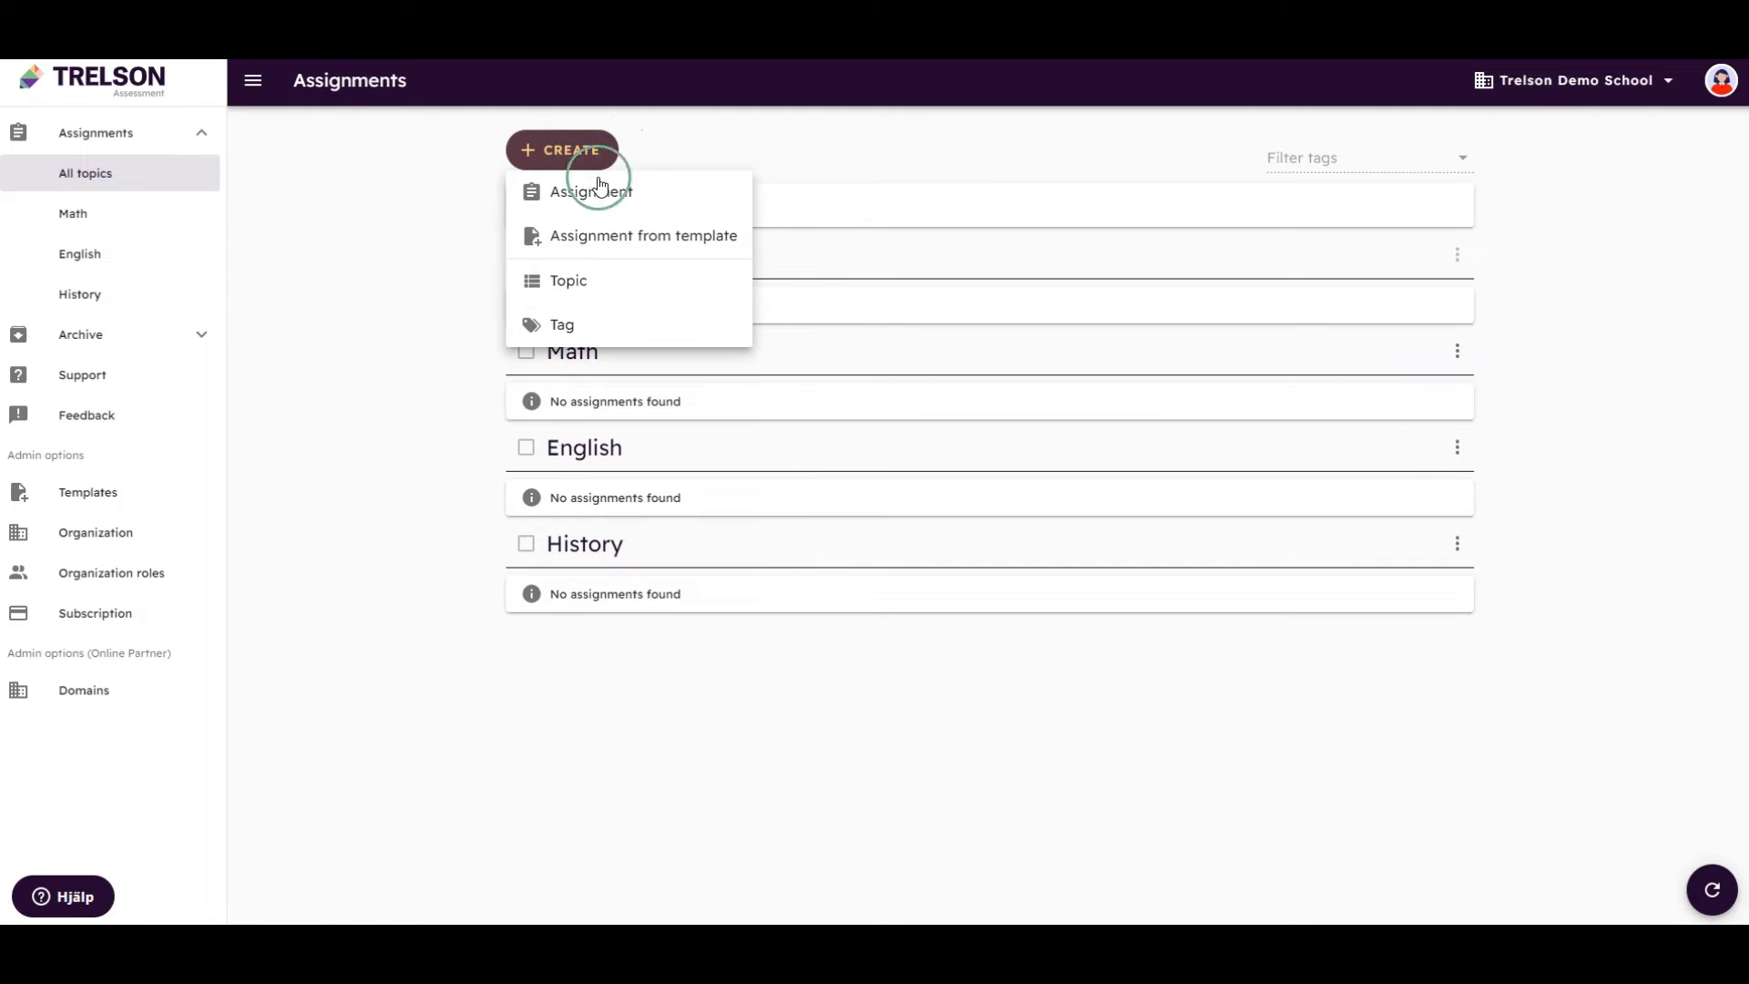
{"action": "left_click", "coordinate": [600, 237]}
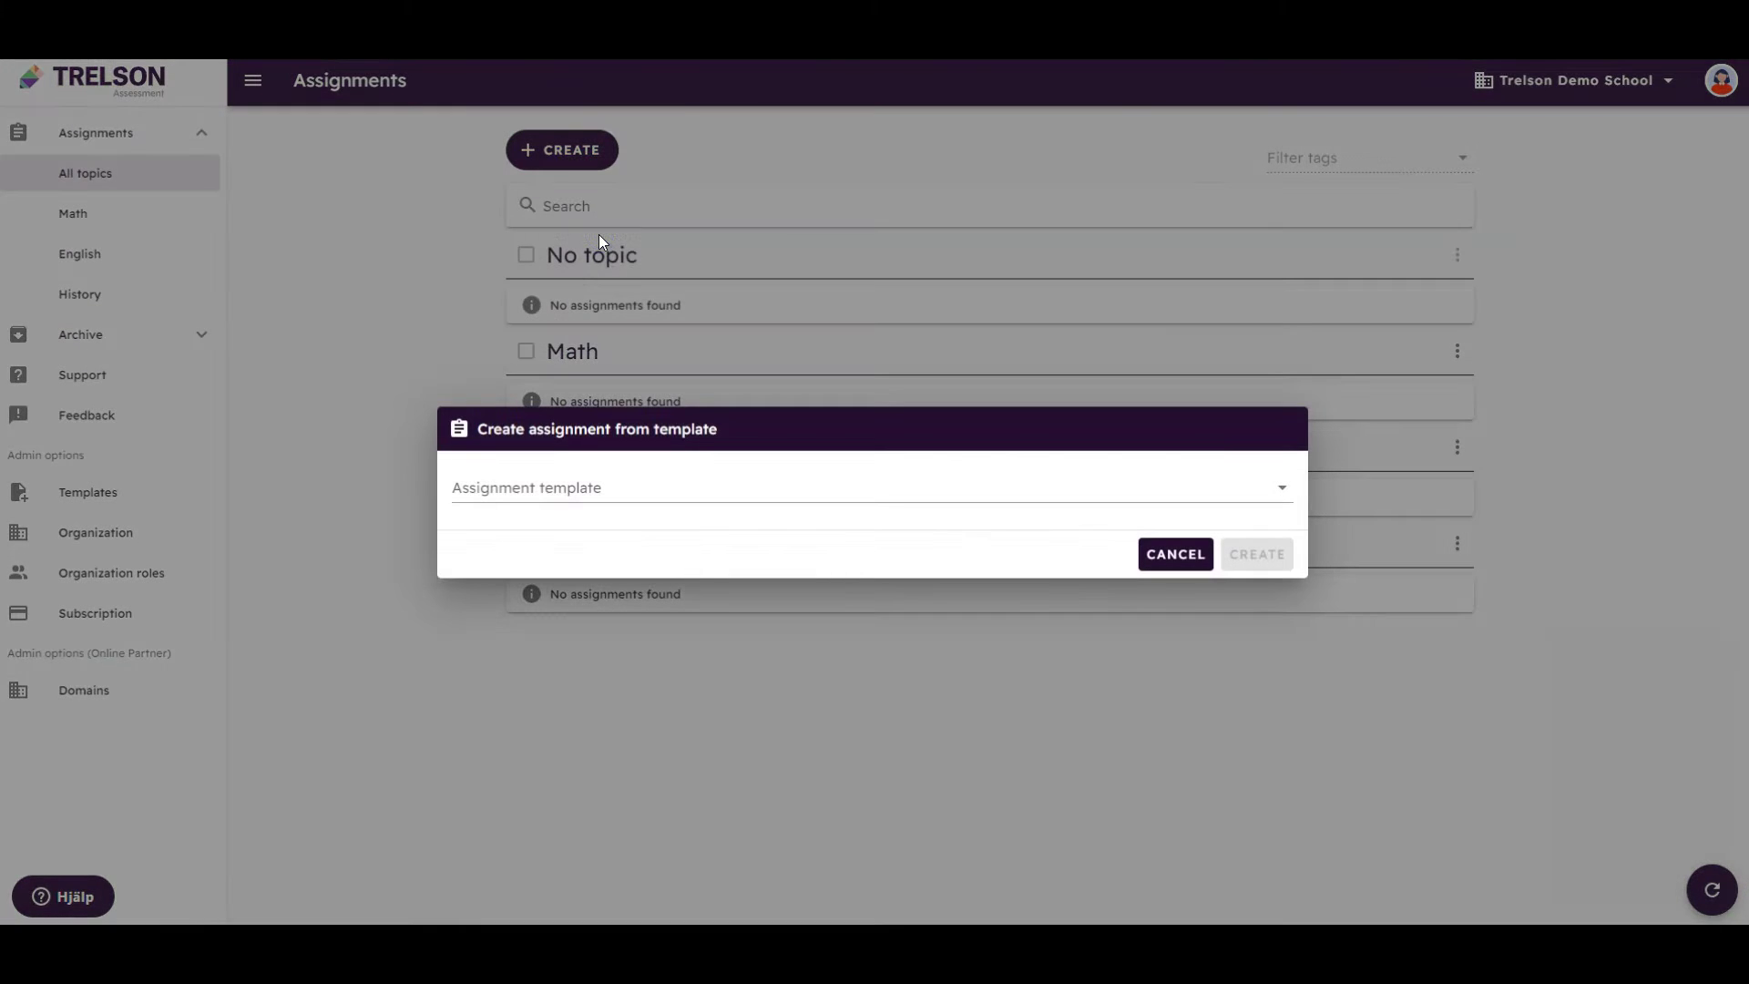
{"action": "left_click", "coordinate": [574, 492]}
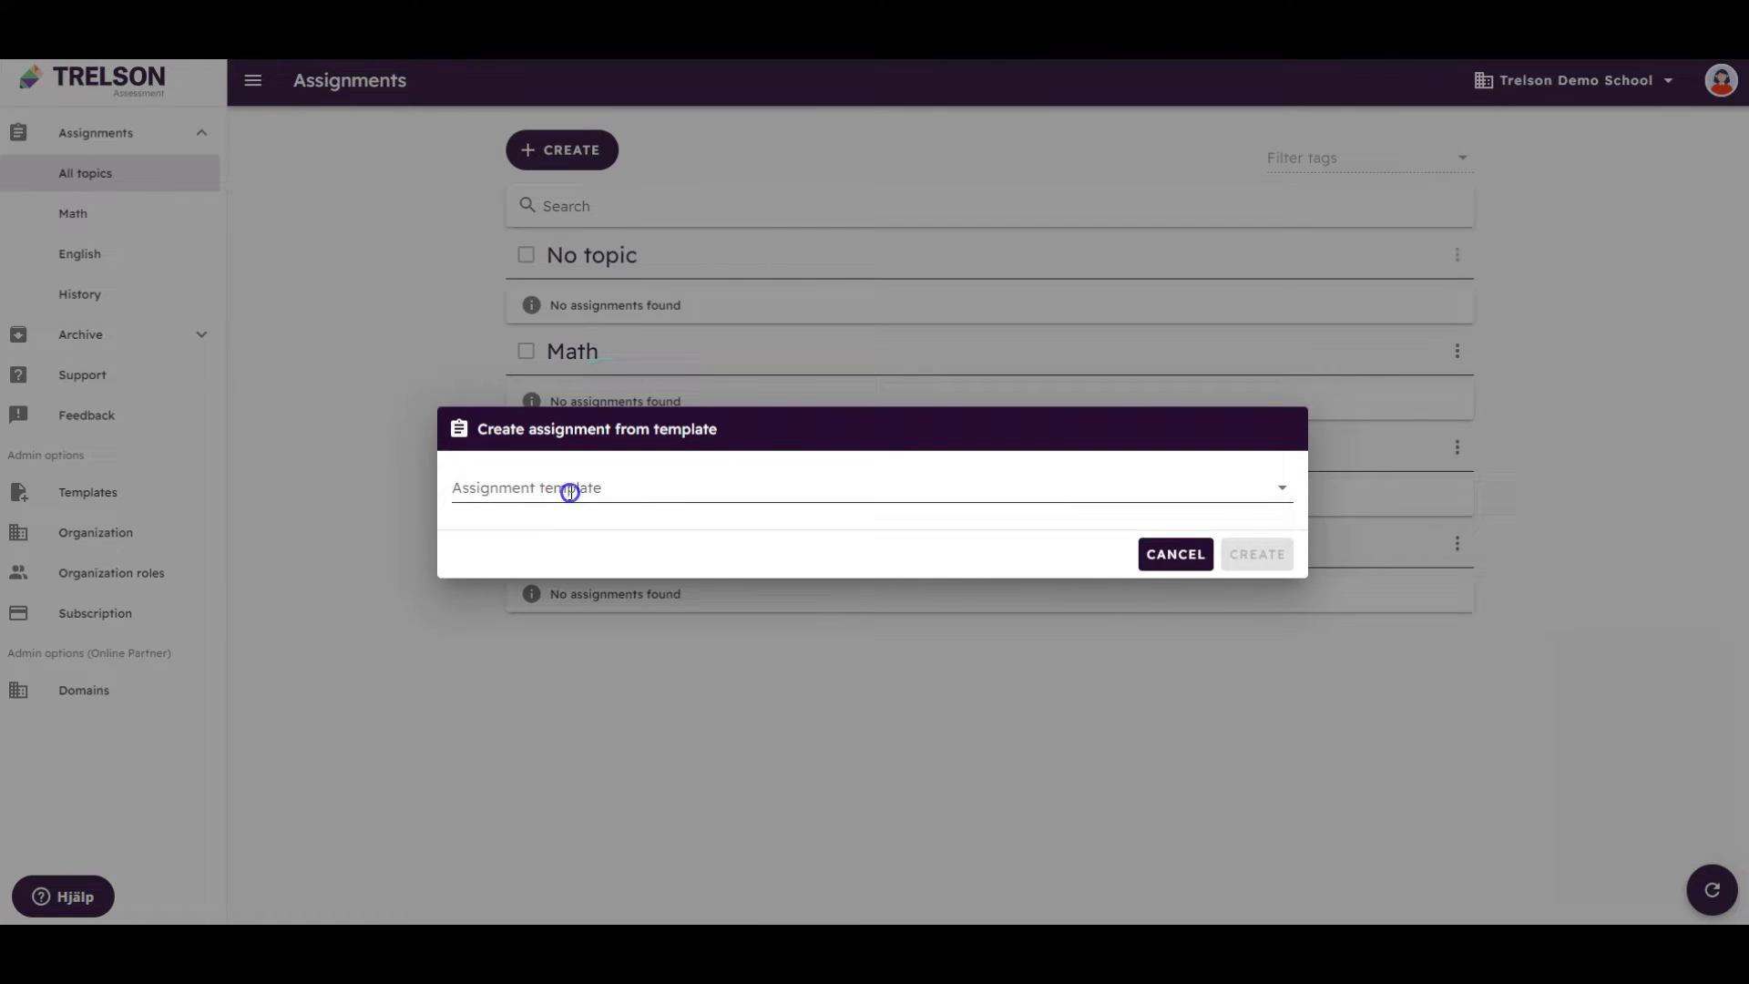
{"action": "left_click", "coordinate": [579, 544]}
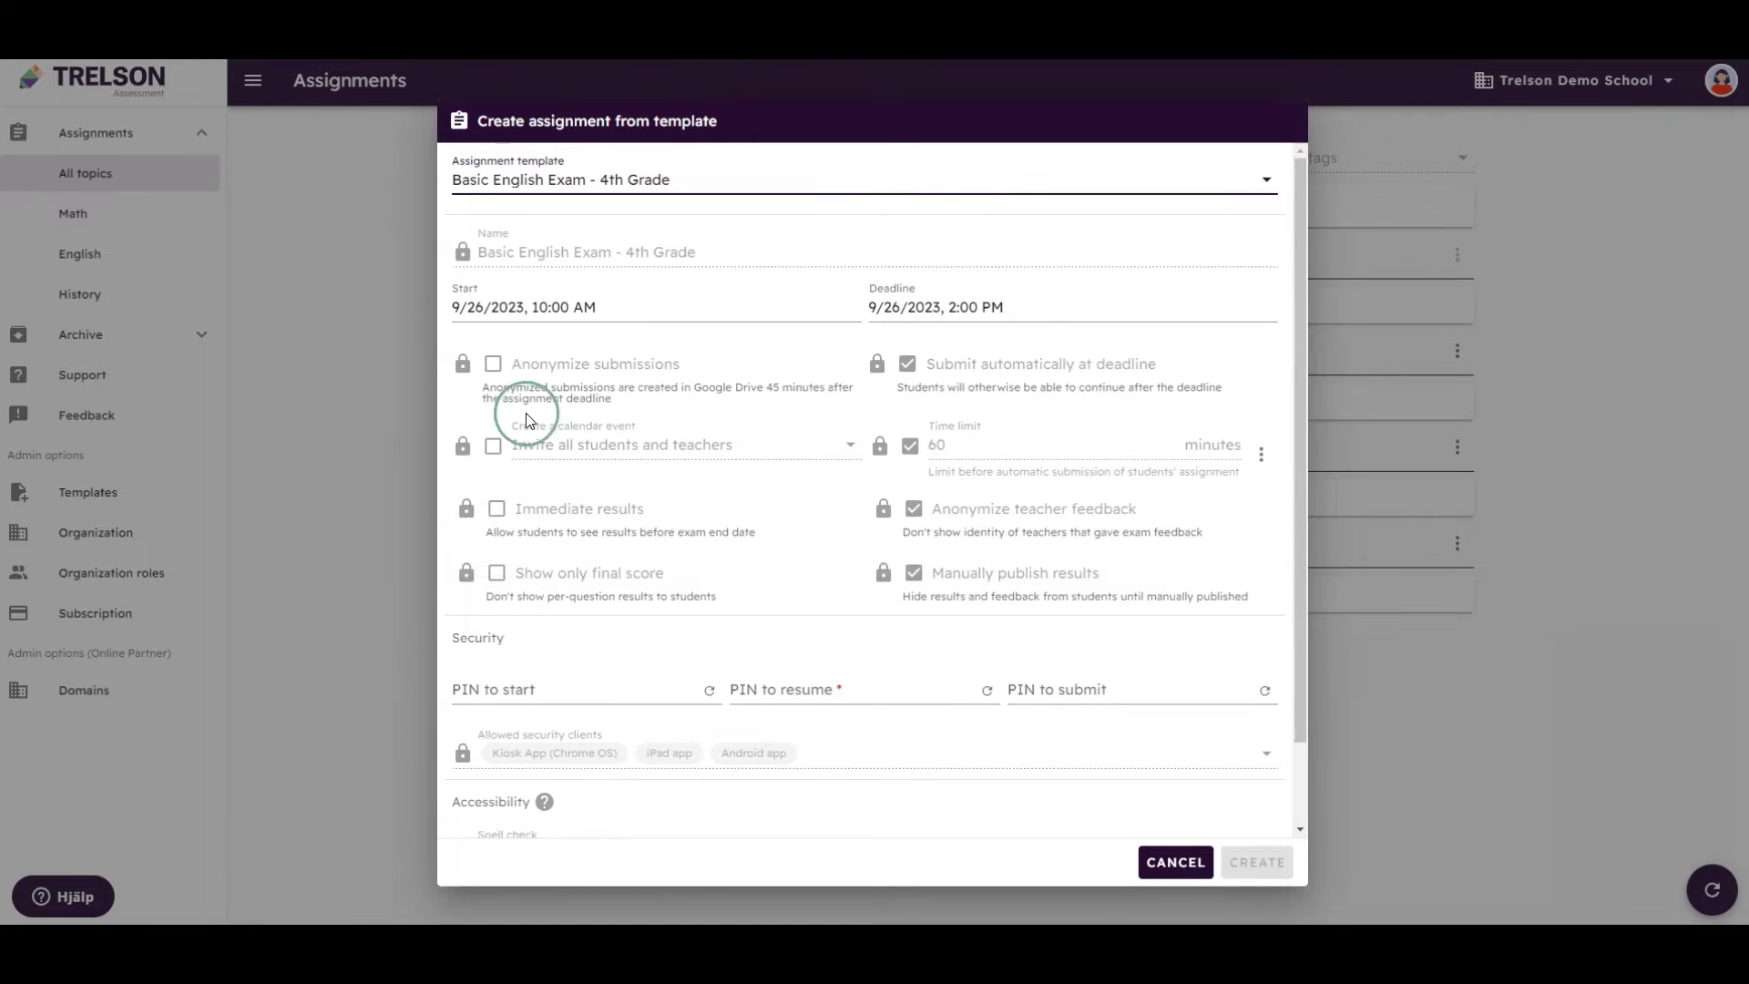
{"action": "left_click", "coordinate": [474, 370]}
{"action": "scroll", "coordinate": [720, 483], "scroll_direction": "down", "scroll_amount": 1}
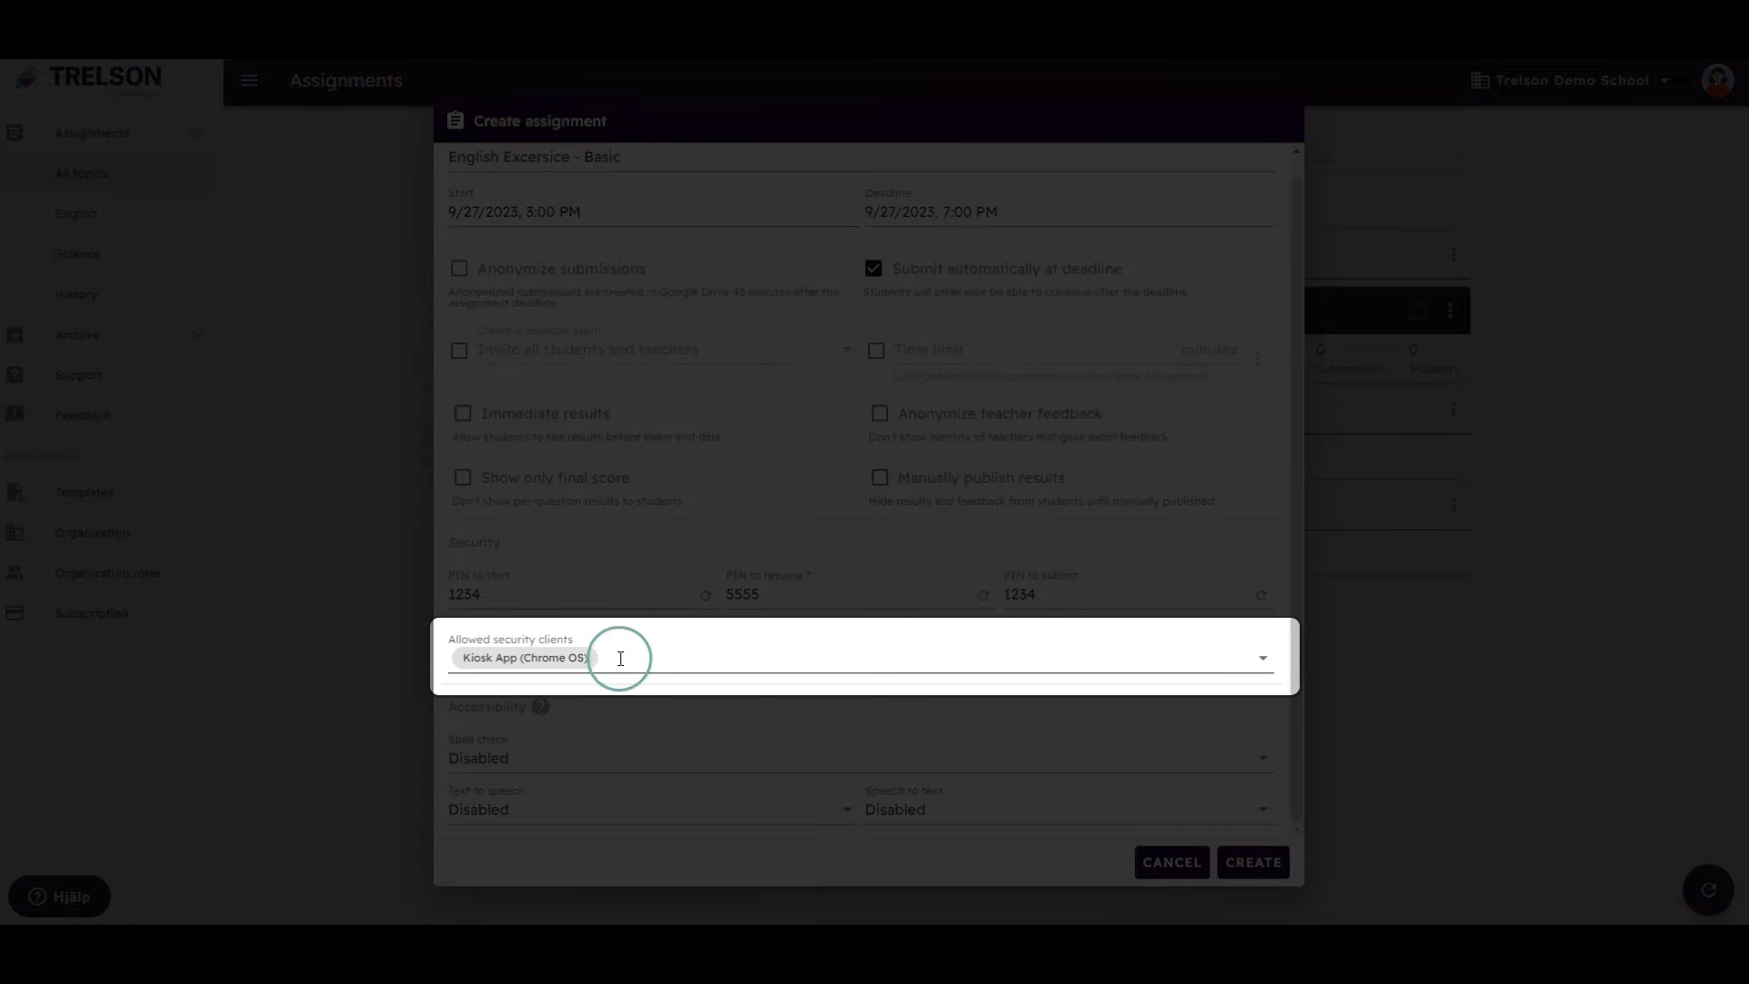
{"action": "left_click", "coordinate": [622, 657]}
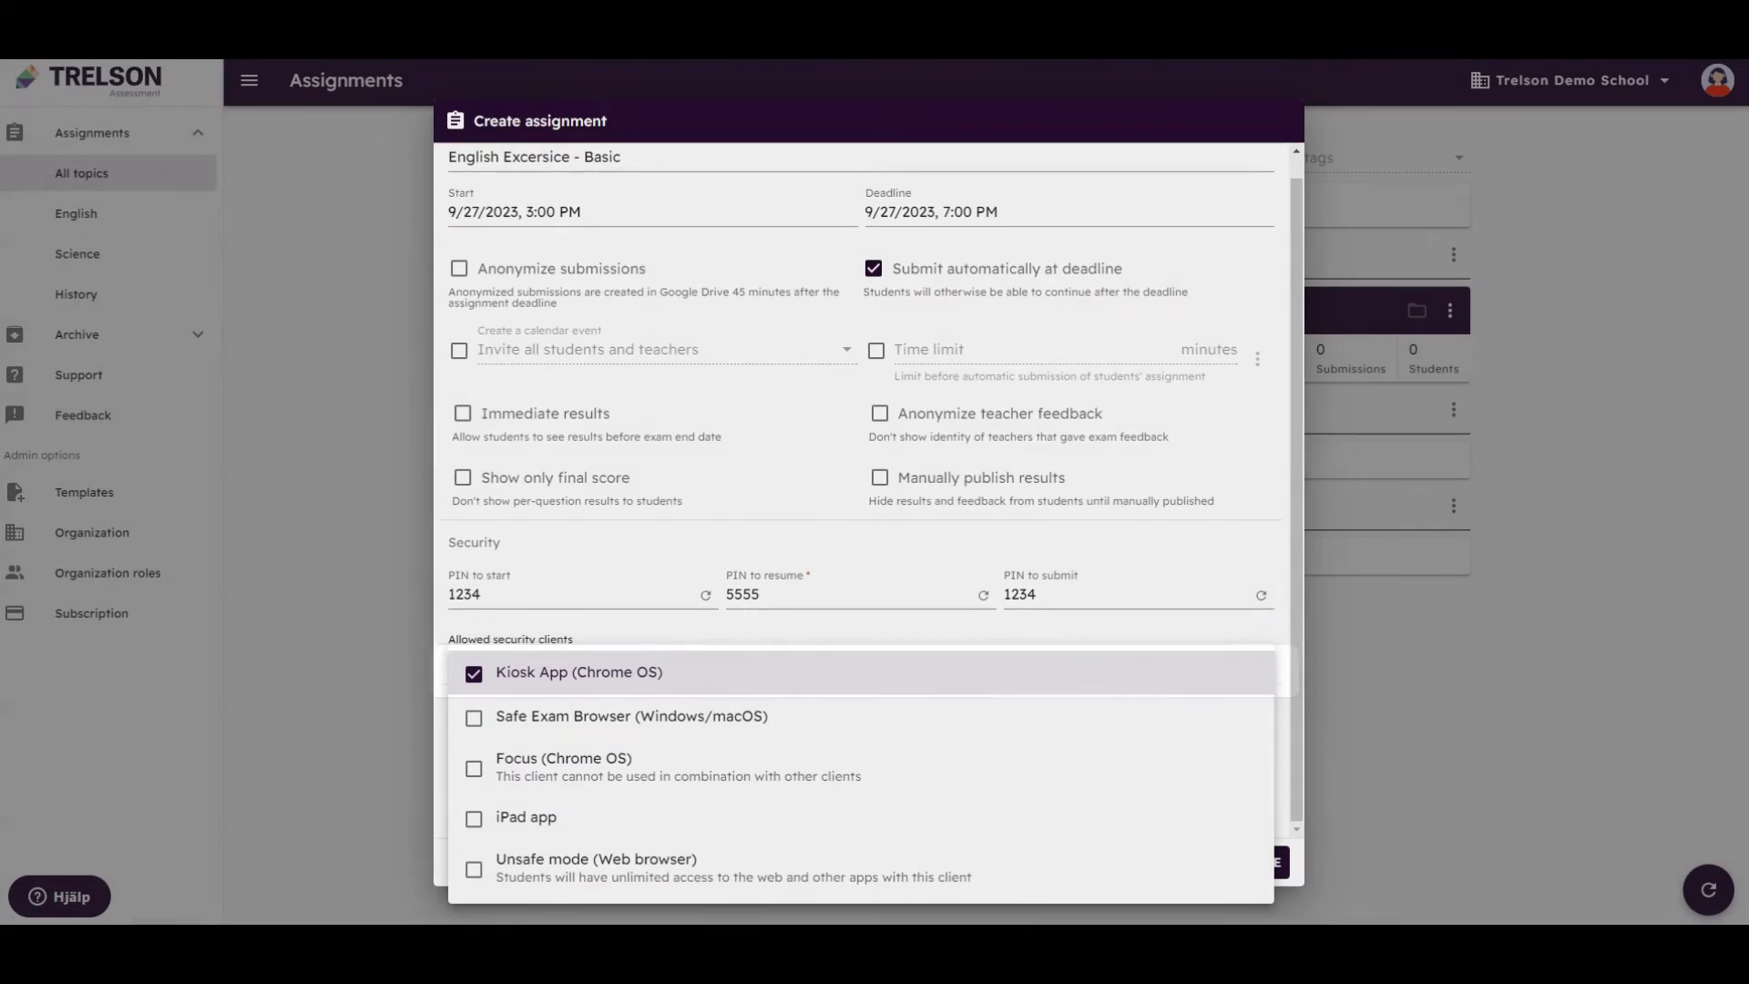
{"action": "left_click", "coordinate": [736, 685]}
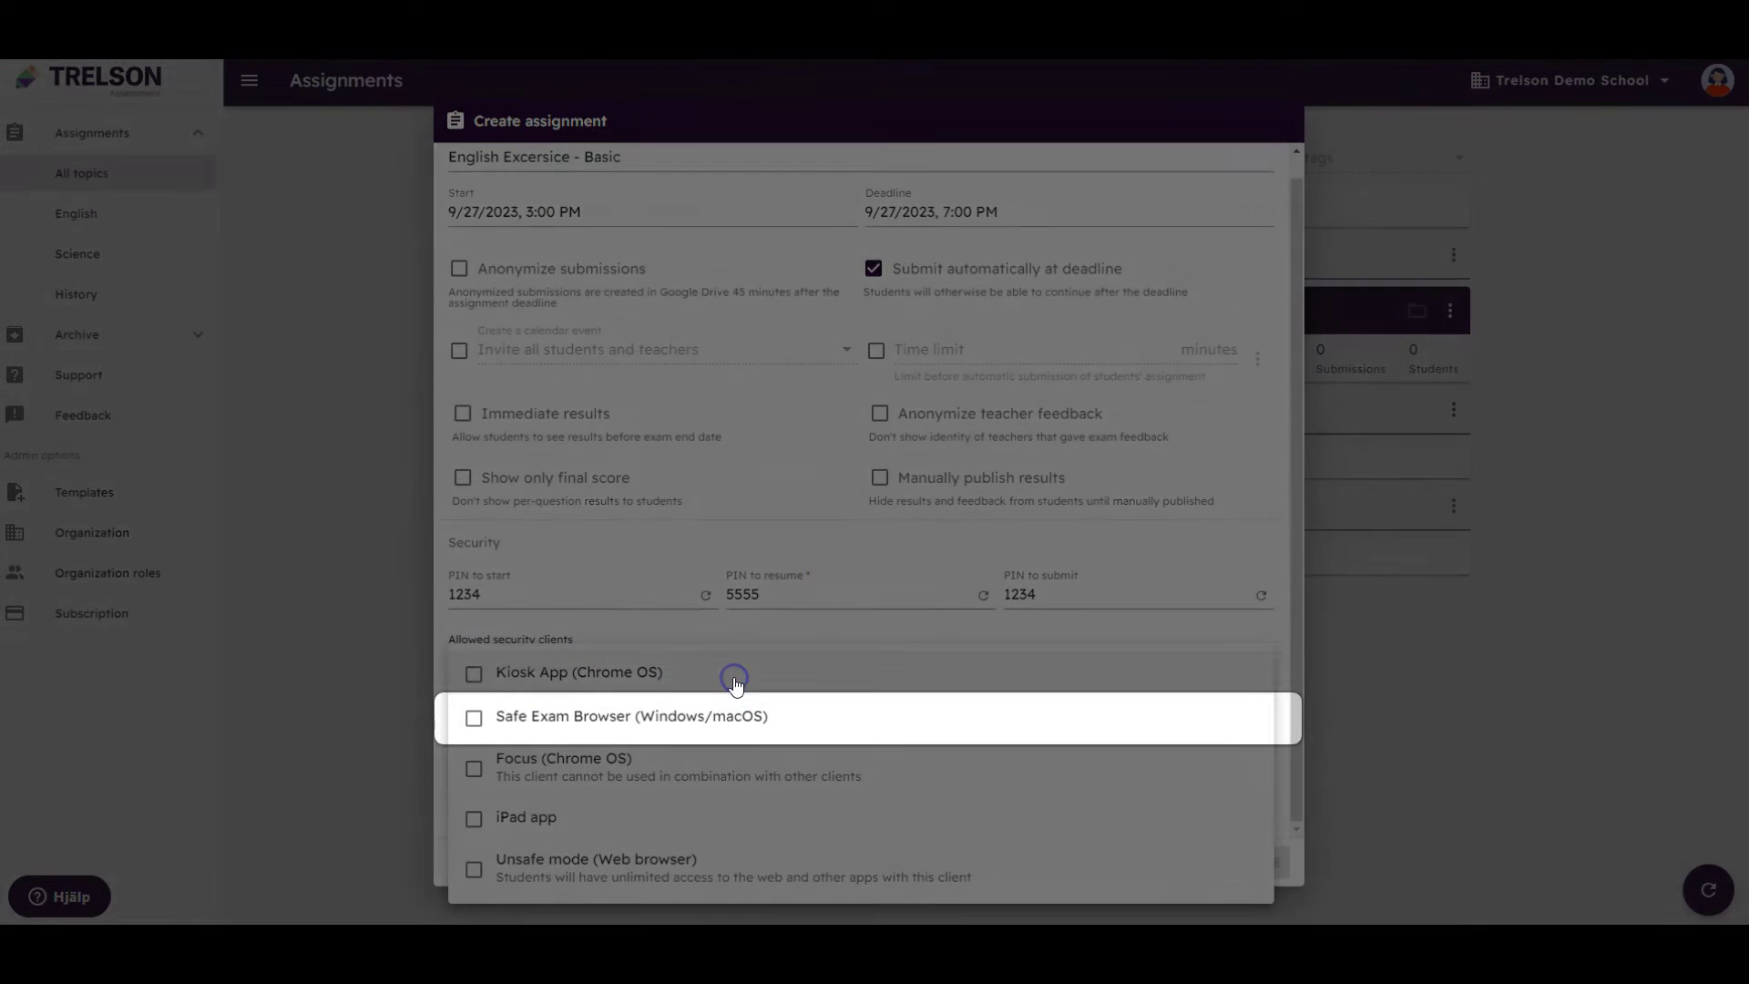
{"action": "left_click", "coordinate": [762, 694]}
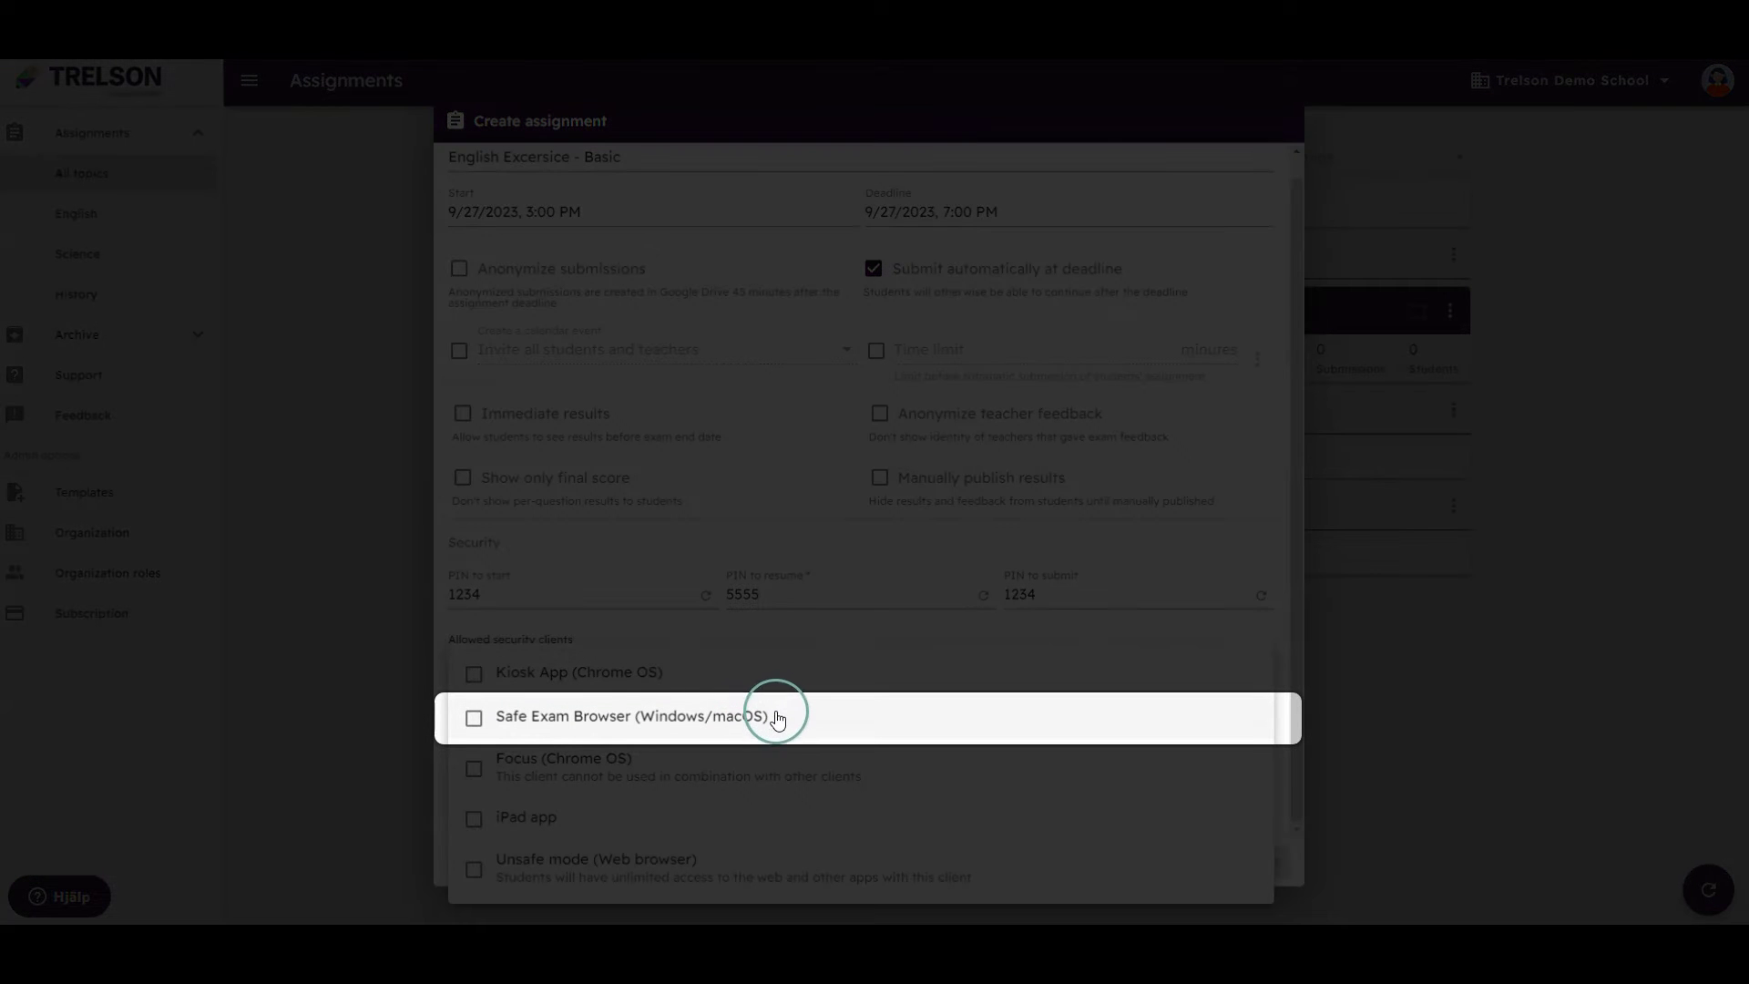
{"action": "left_click", "coordinate": [784, 728]}
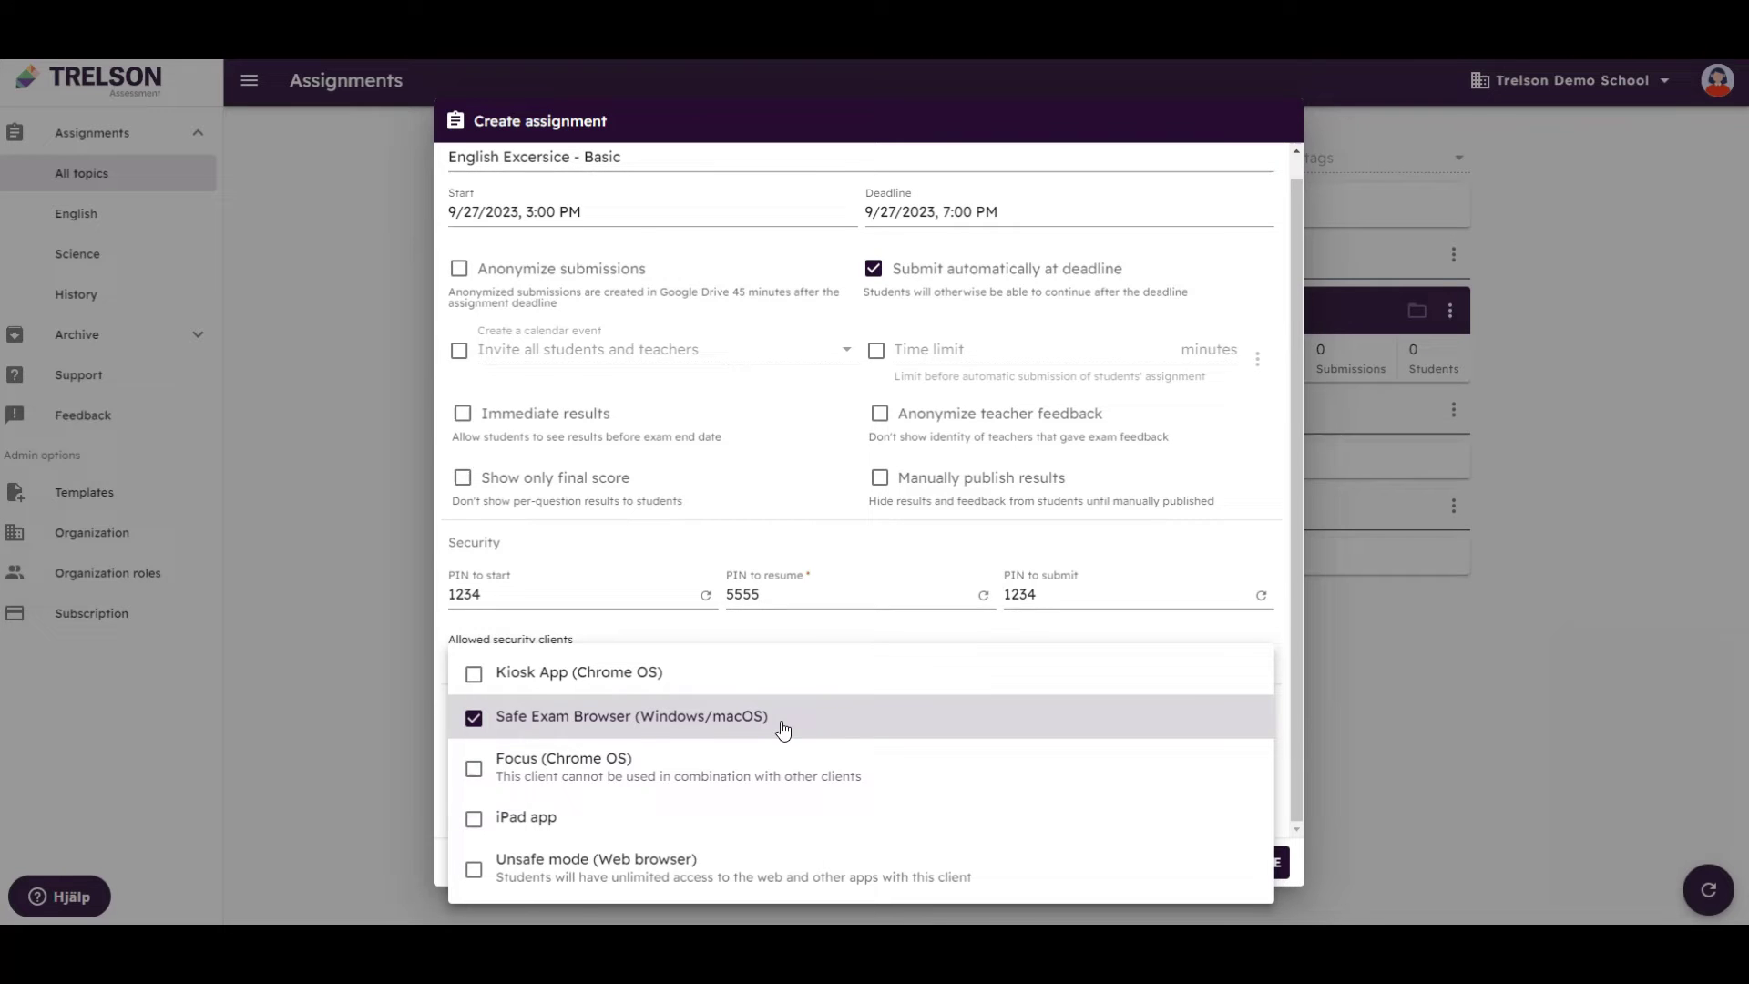
{"action": "left_click", "coordinate": [782, 729]}
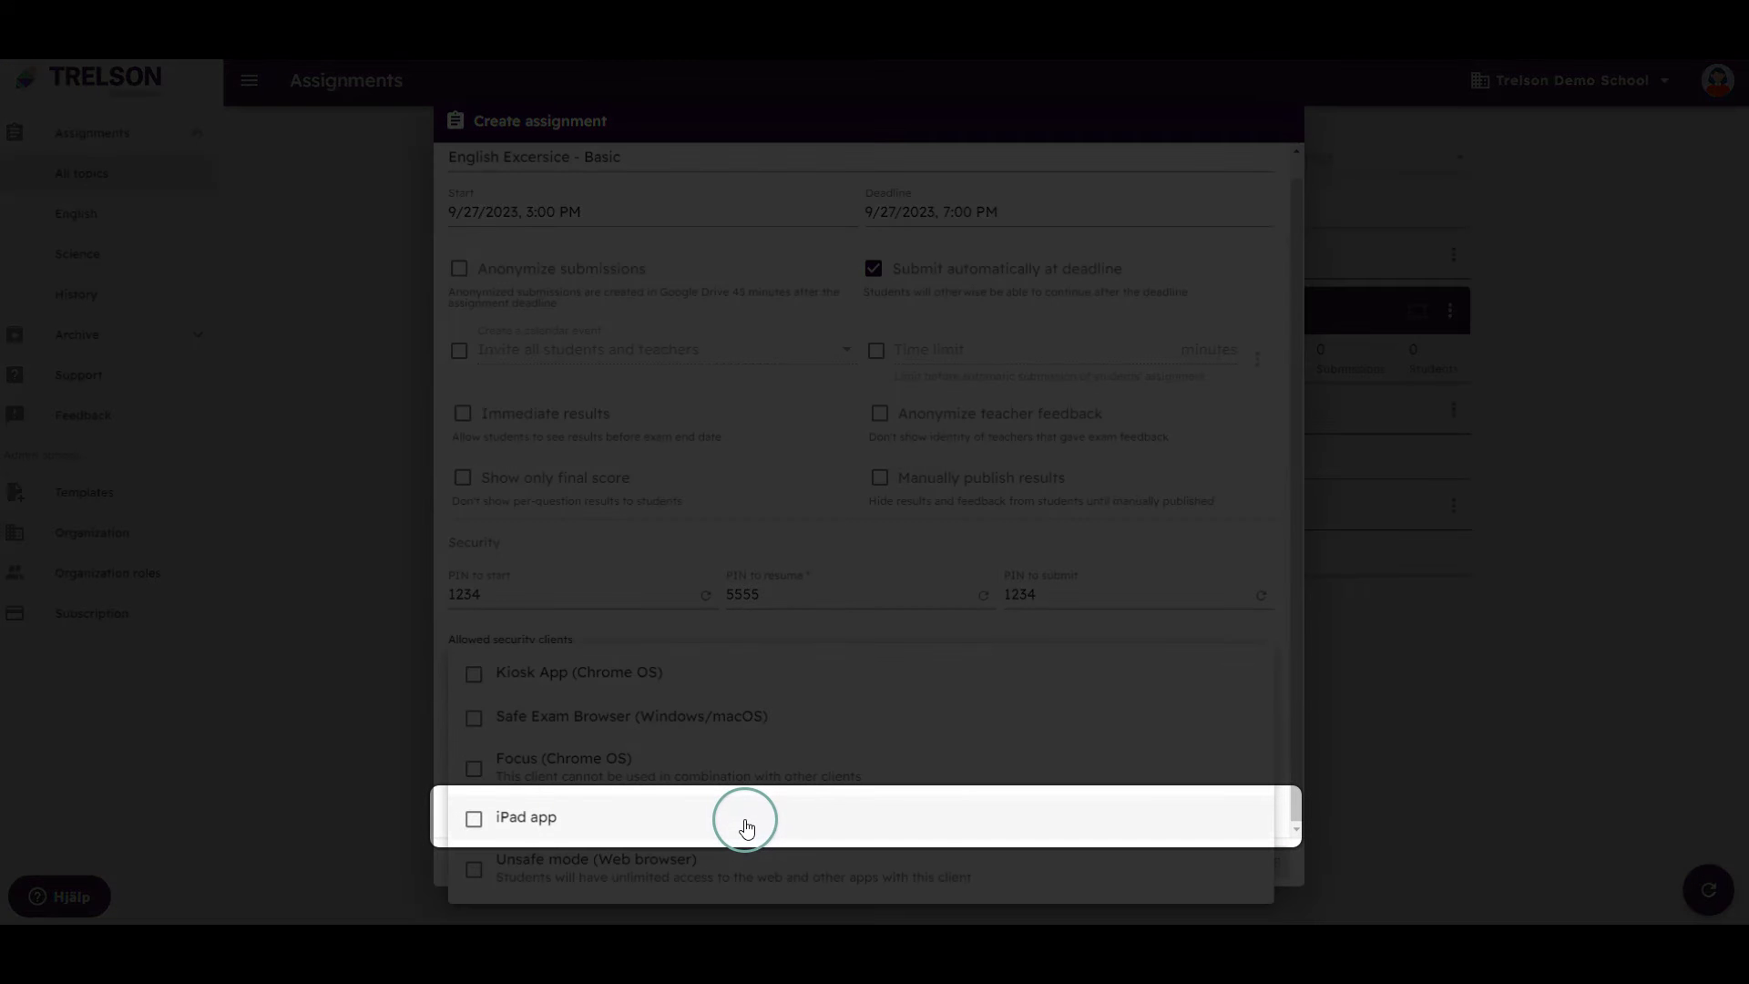
{"action": "left_click", "coordinate": [745, 825]}
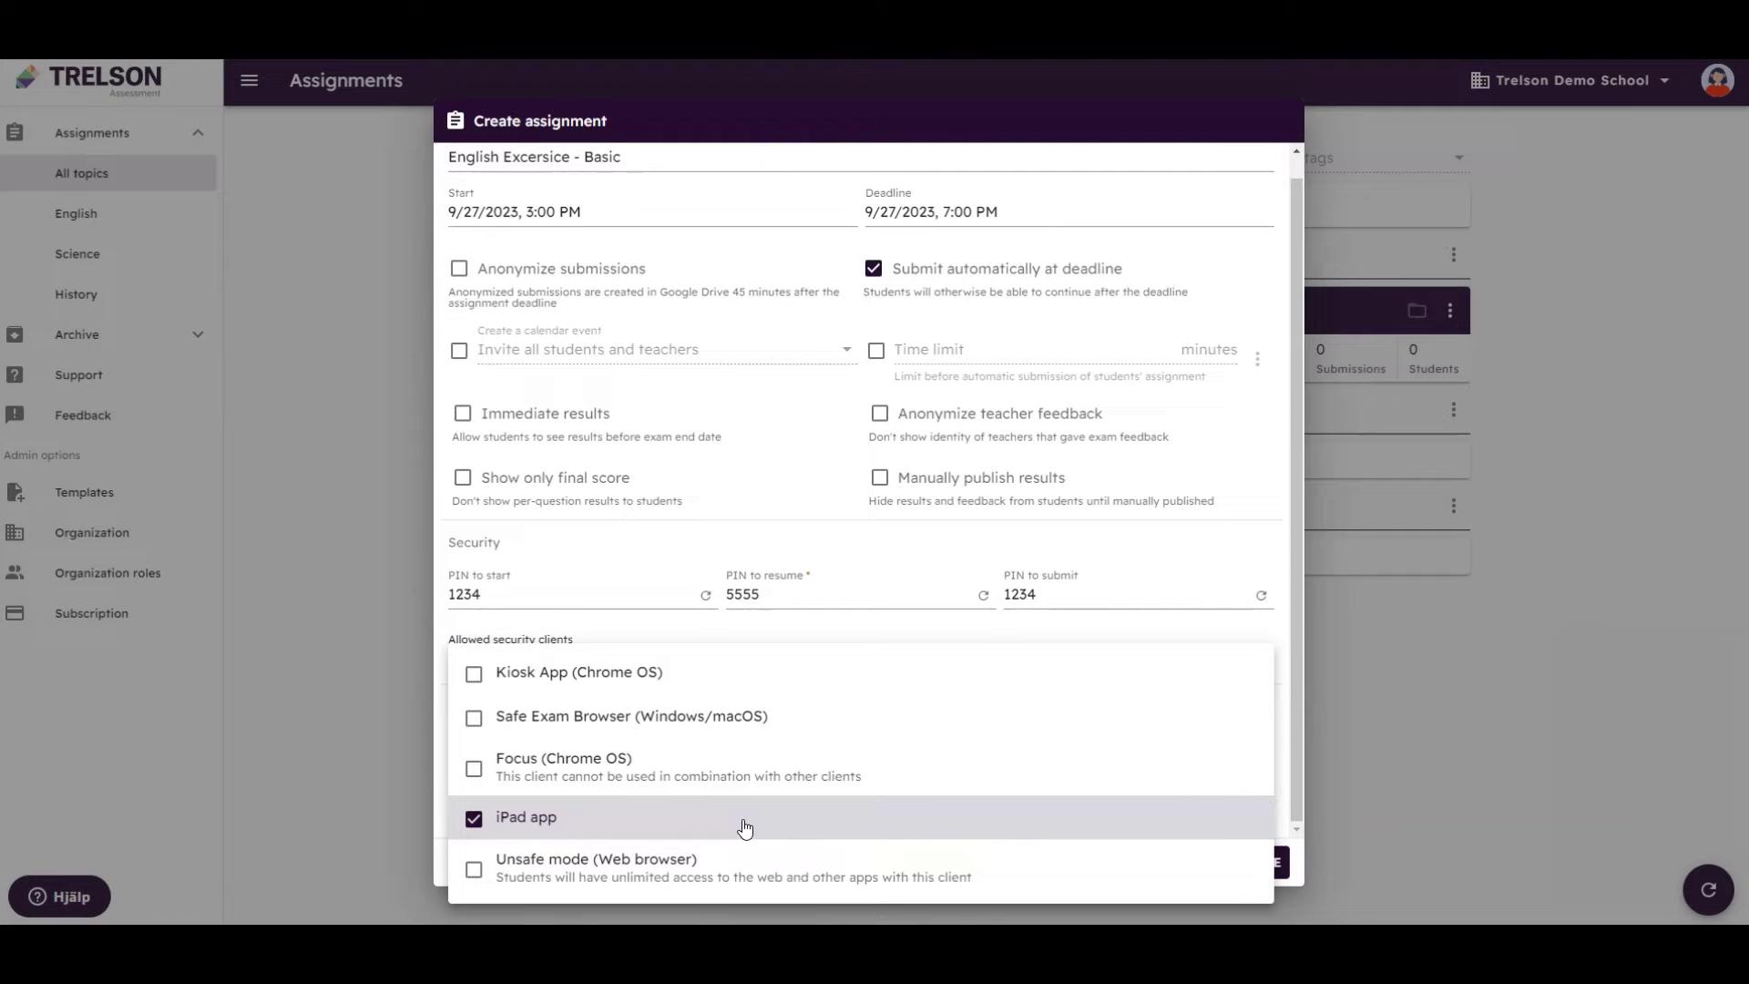
{"action": "left_click", "coordinate": [745, 826]}
{"action": "left_click", "coordinate": [737, 674]}
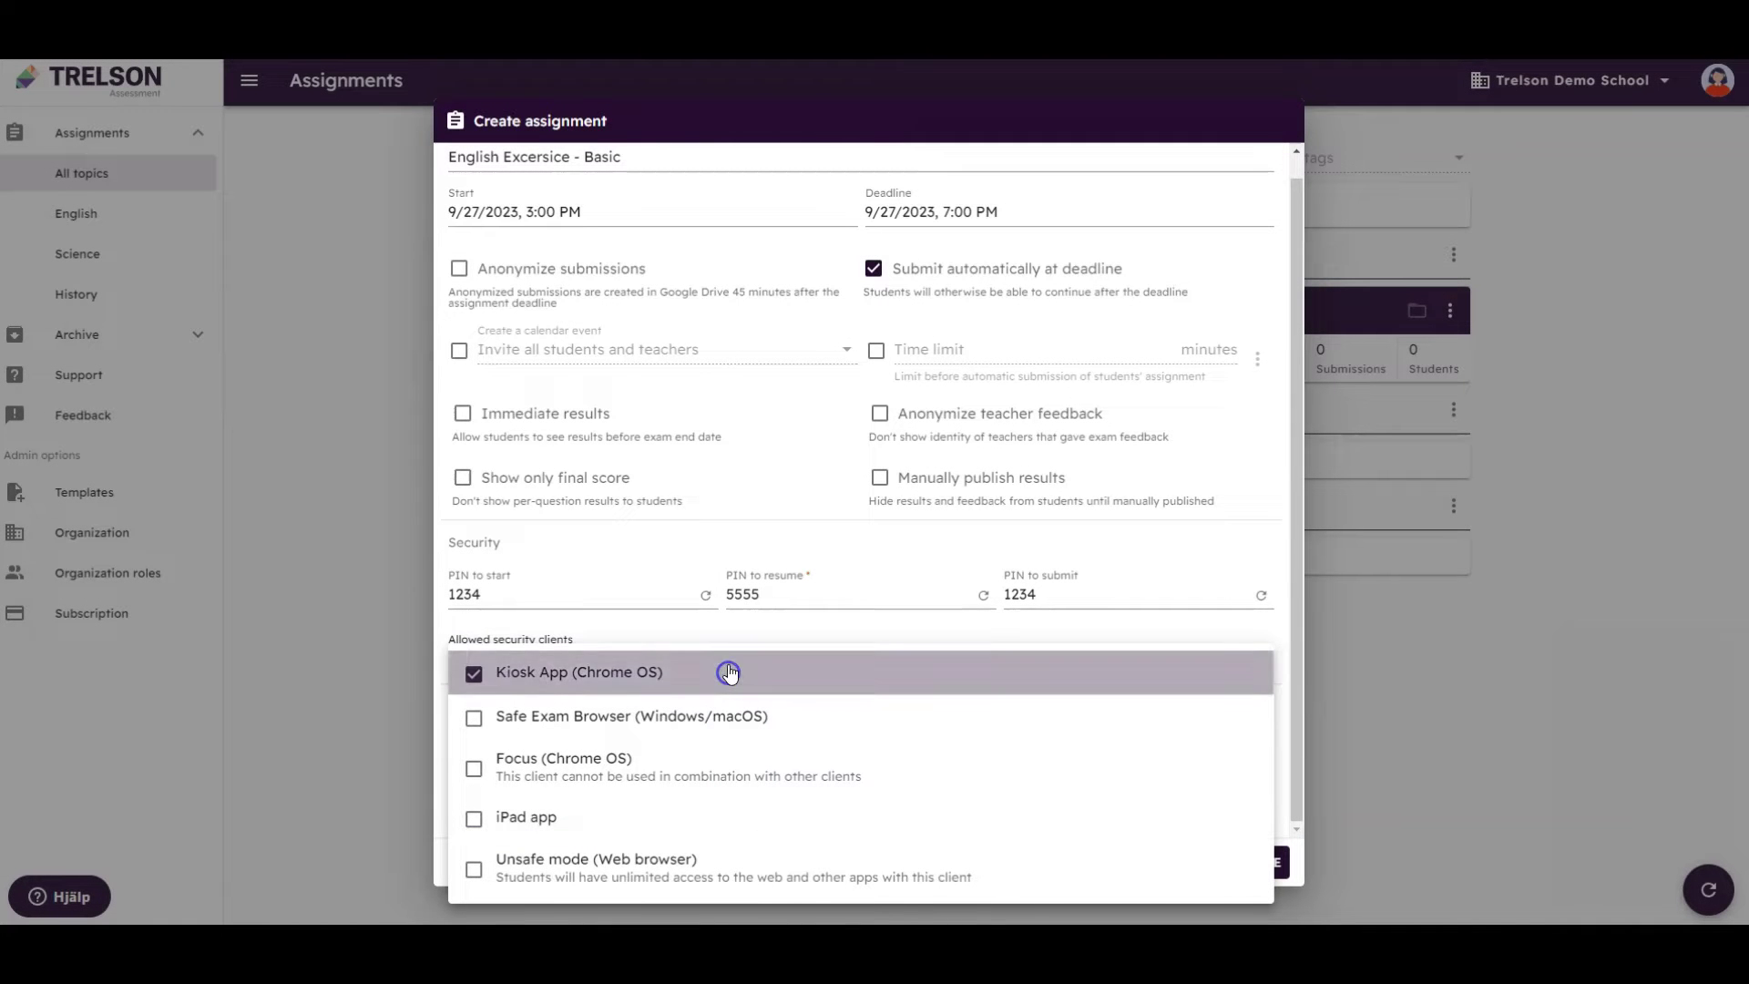
{"action": "left_click", "coordinate": [743, 638]}
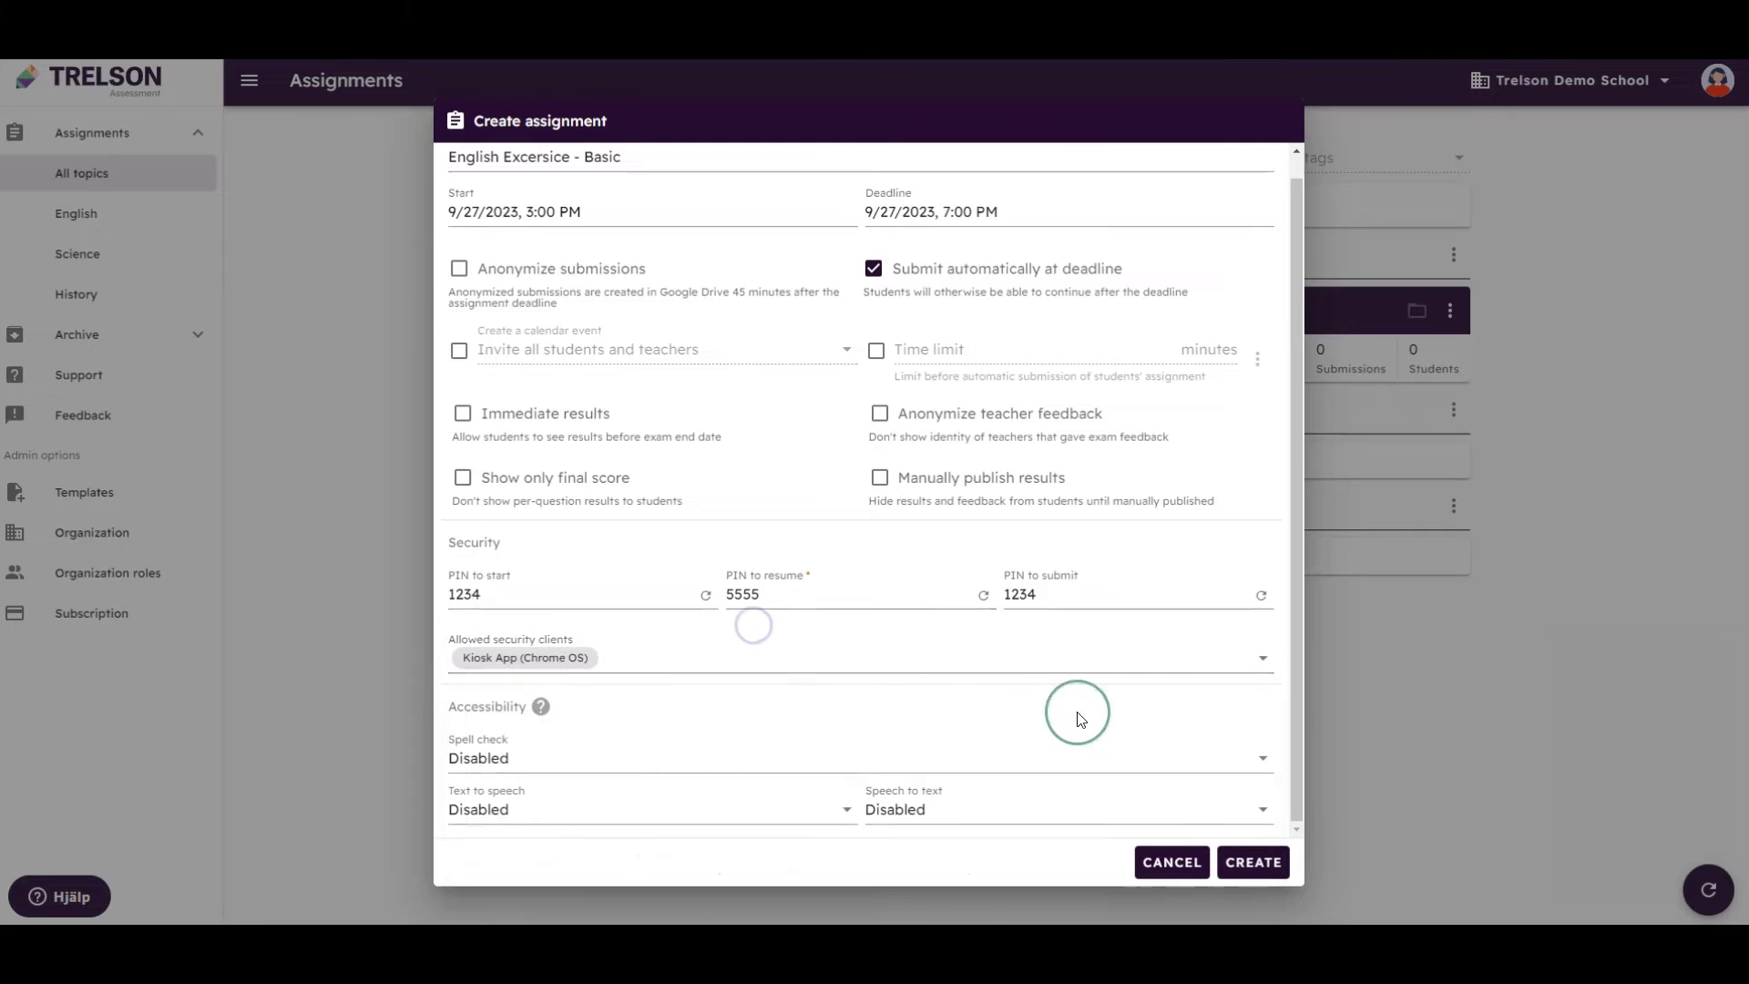
Create the assignment, then choose a colleague's e-mail as a new teacher with the Grading teacher role
{"action": "left_click", "coordinate": [1247, 876]}
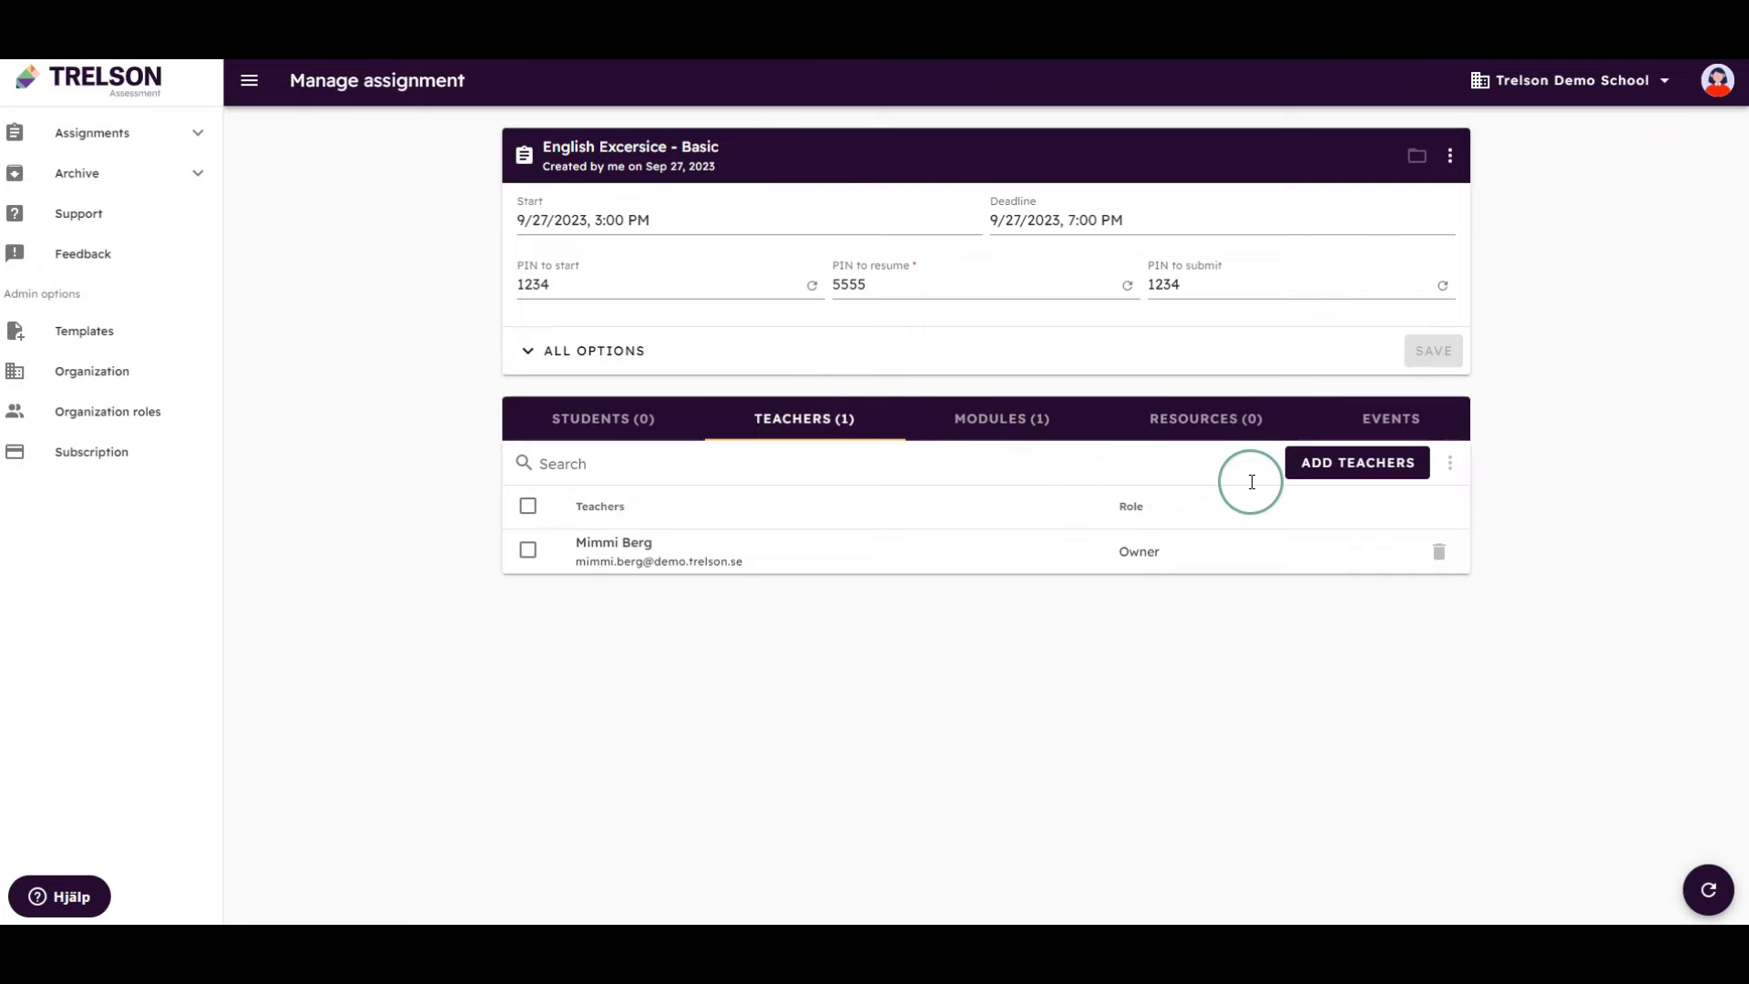
{"action": "left_click", "coordinate": [1312, 475]}
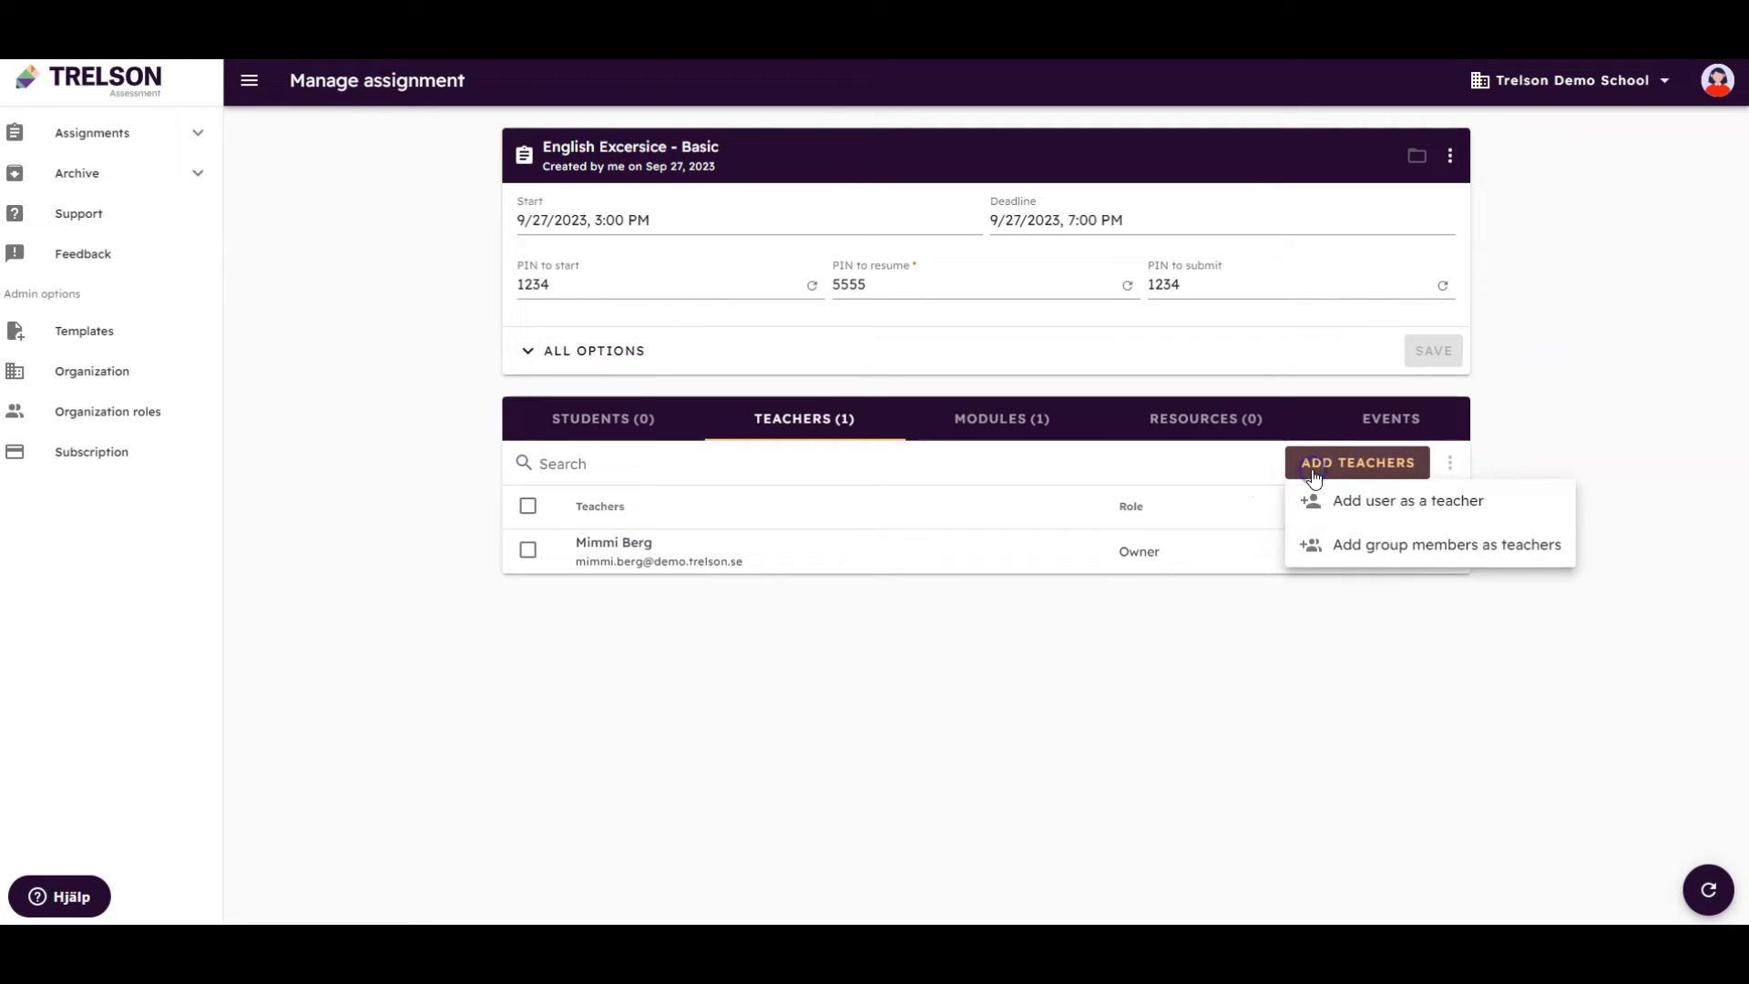
{"action": "left_click", "coordinate": [1336, 502]}
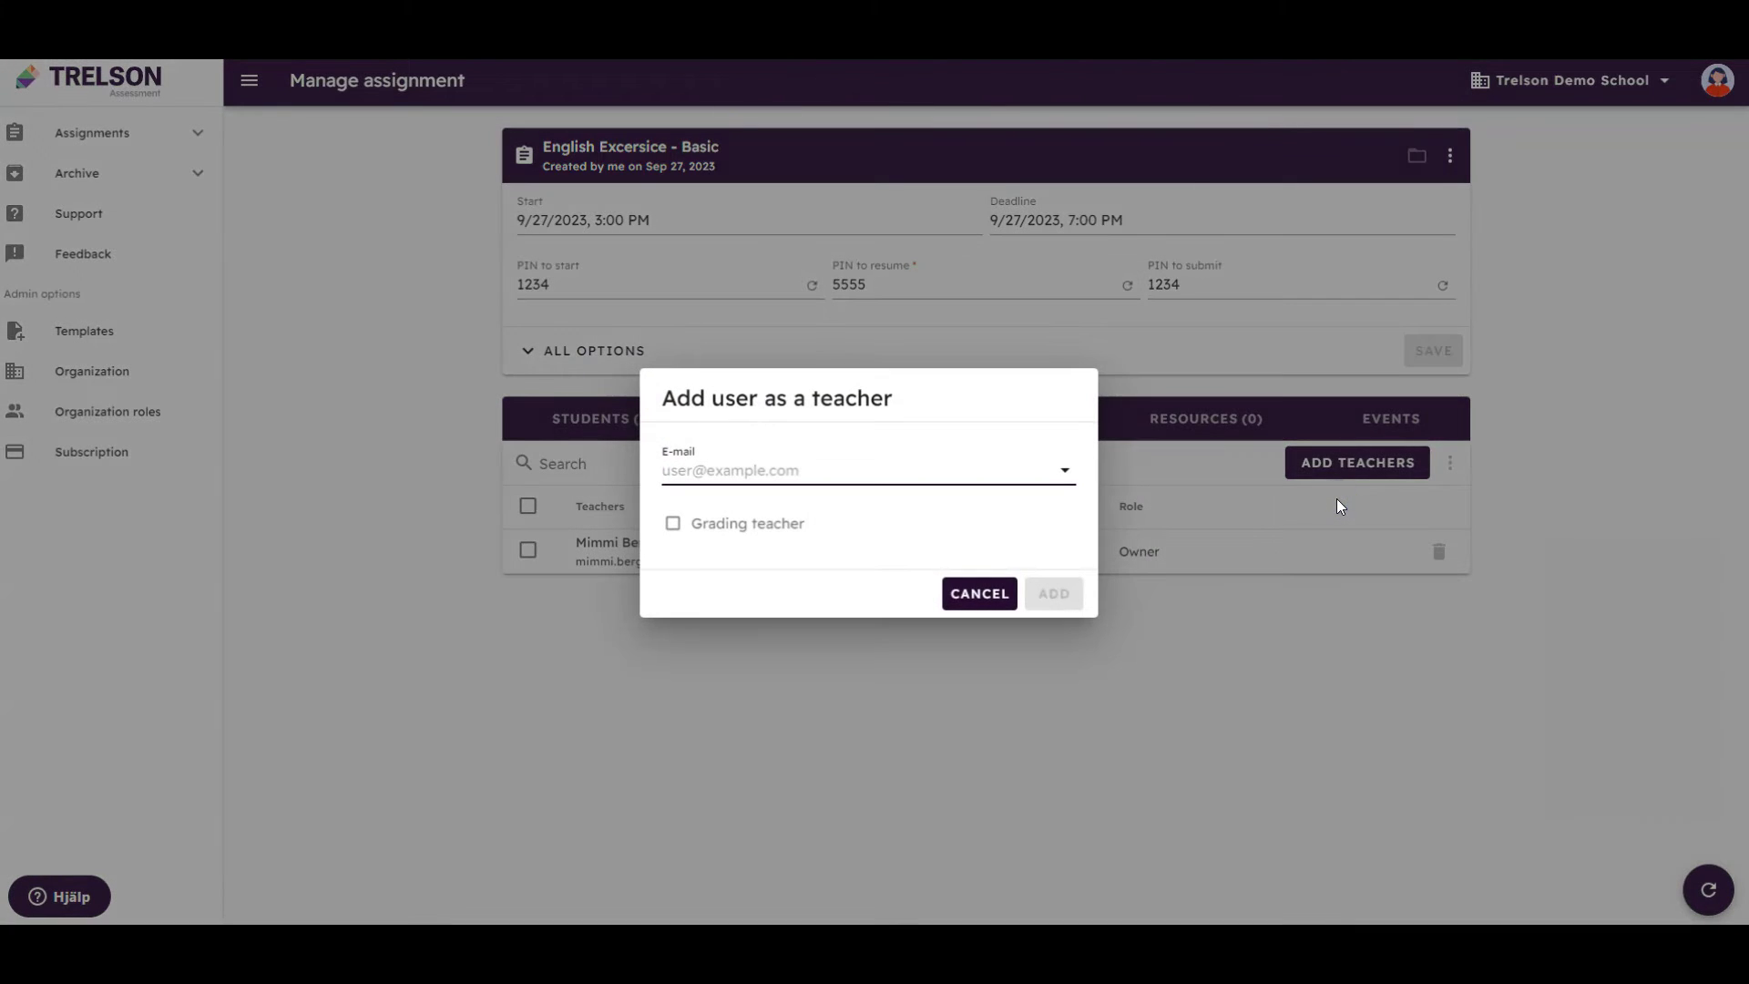
{"action": "type", "text": "kent"}
{"action": "left_click", "coordinate": [1061, 522]}
{"action": "left_click", "coordinate": [788, 513]}
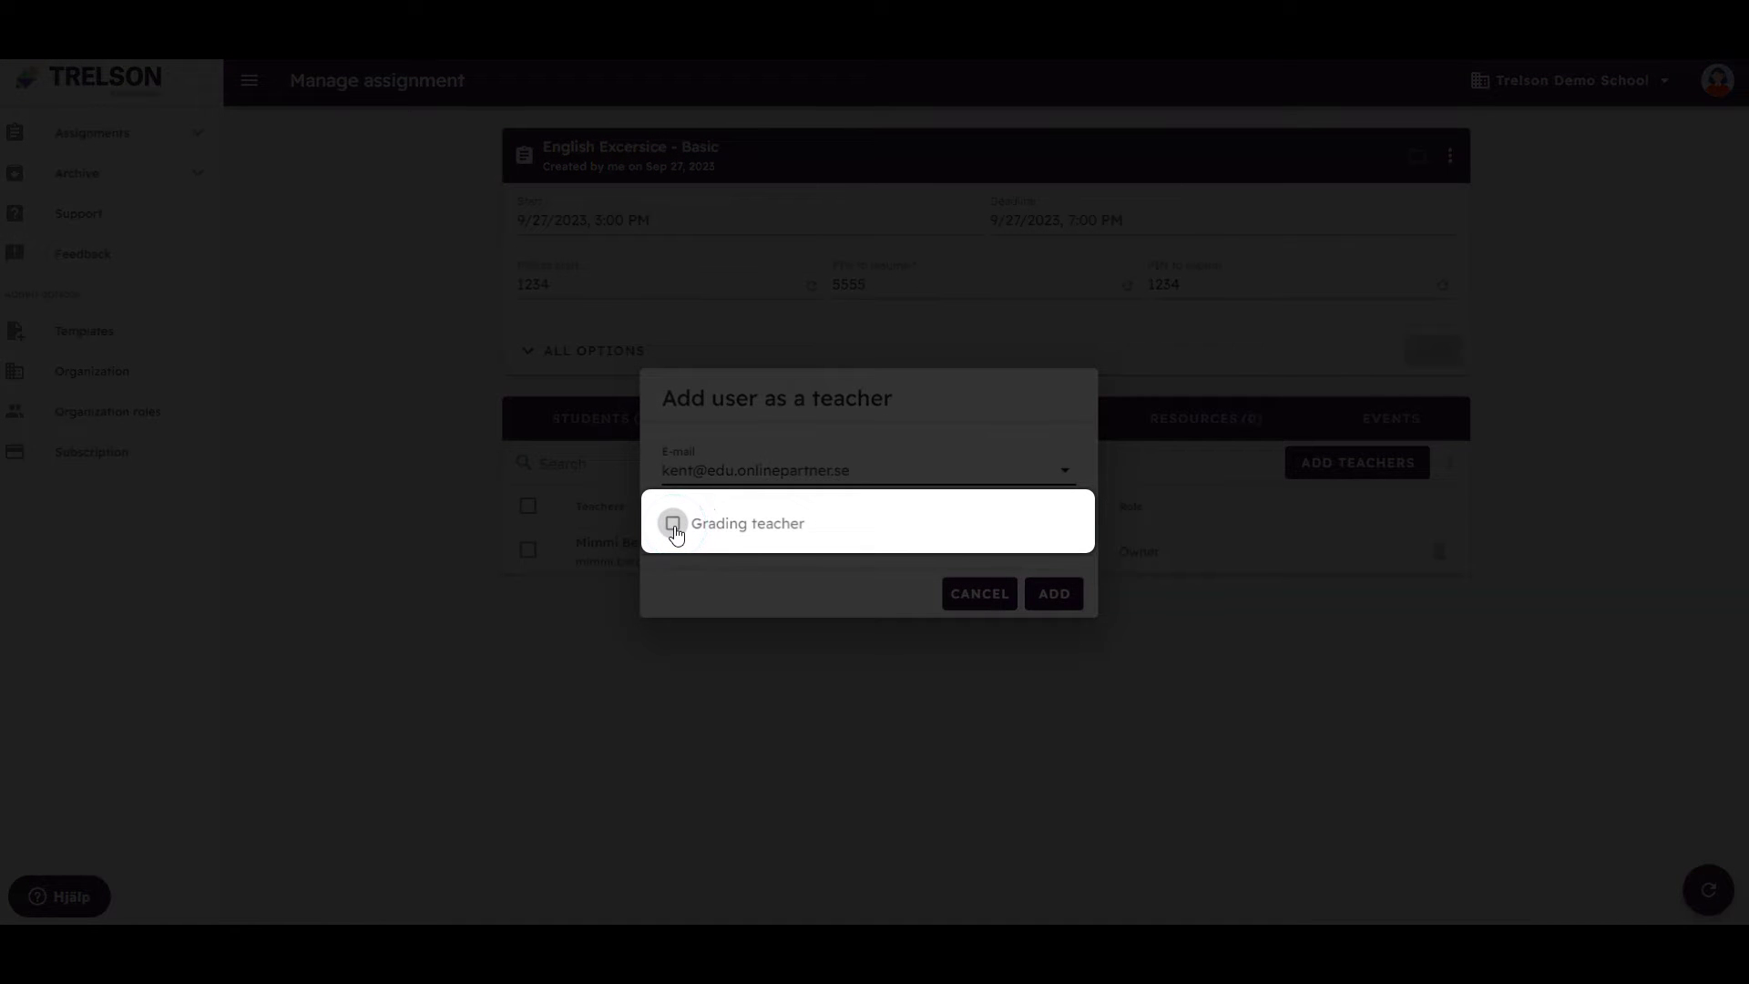
{"action": "left_click", "coordinate": [673, 525]}
Add the colleague as grading teacher and enrol the first student by e-mail
{"action": "left_click", "coordinate": [1052, 594]}
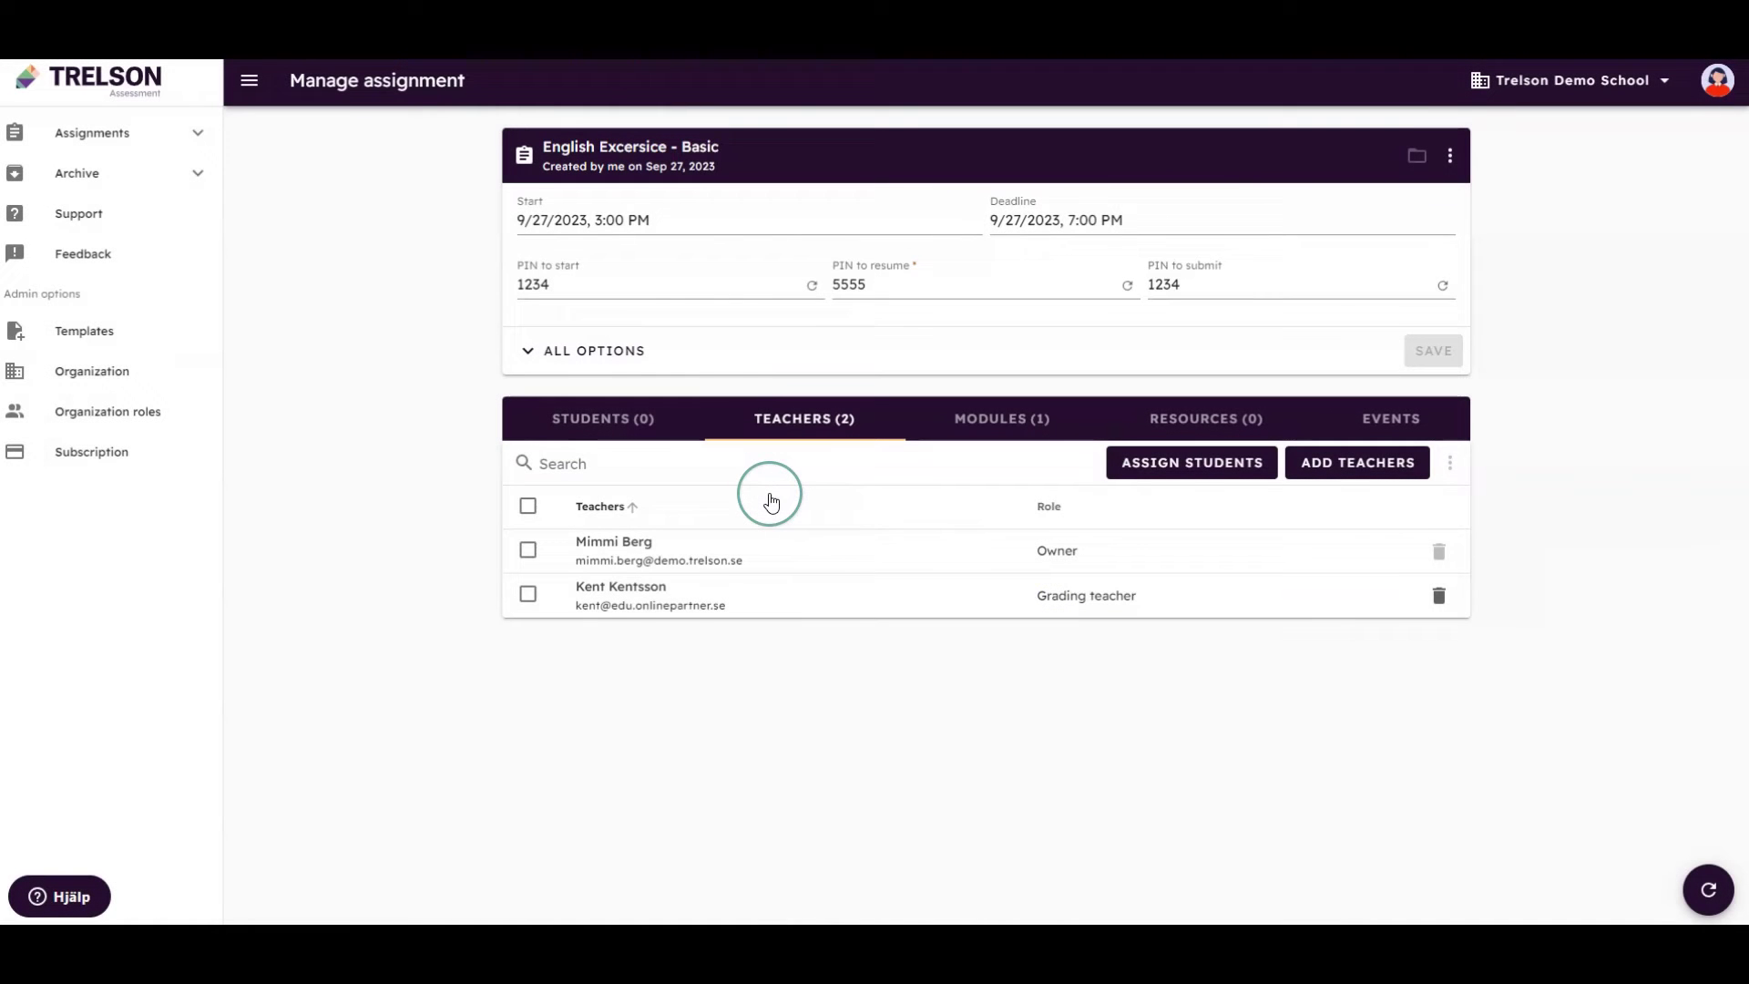
{"action": "left_click", "coordinate": [657, 423]}
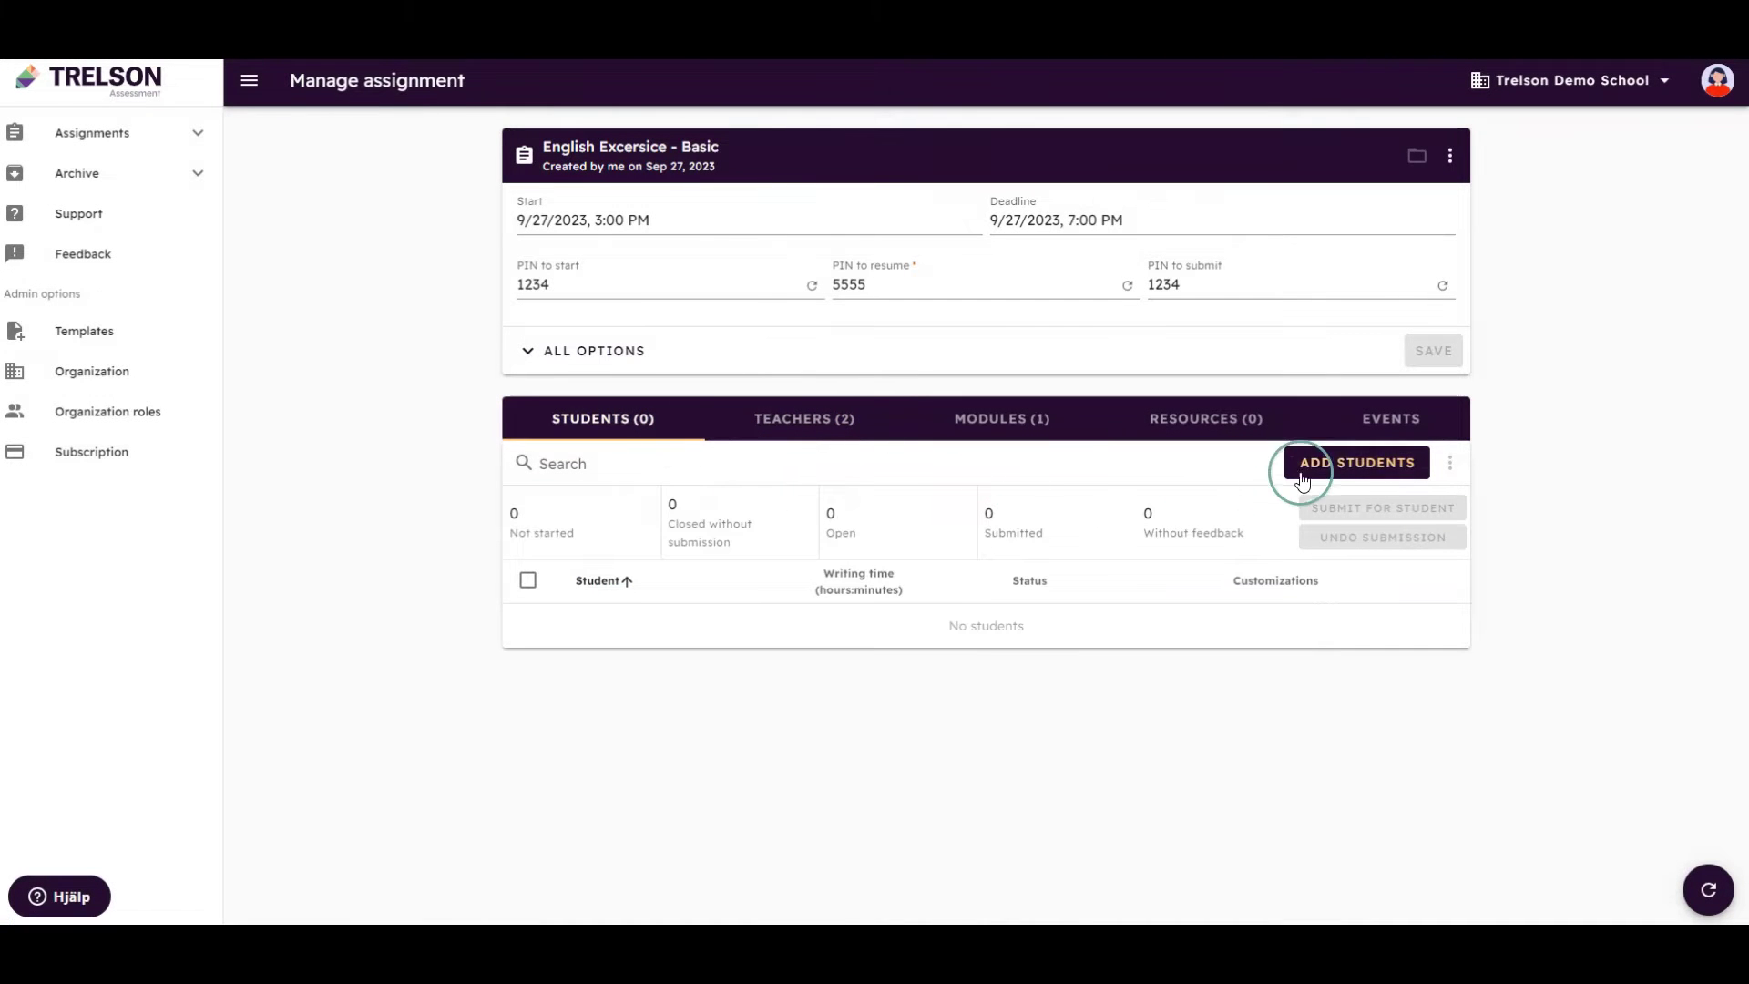
{"action": "left_click", "coordinate": [1320, 475]}
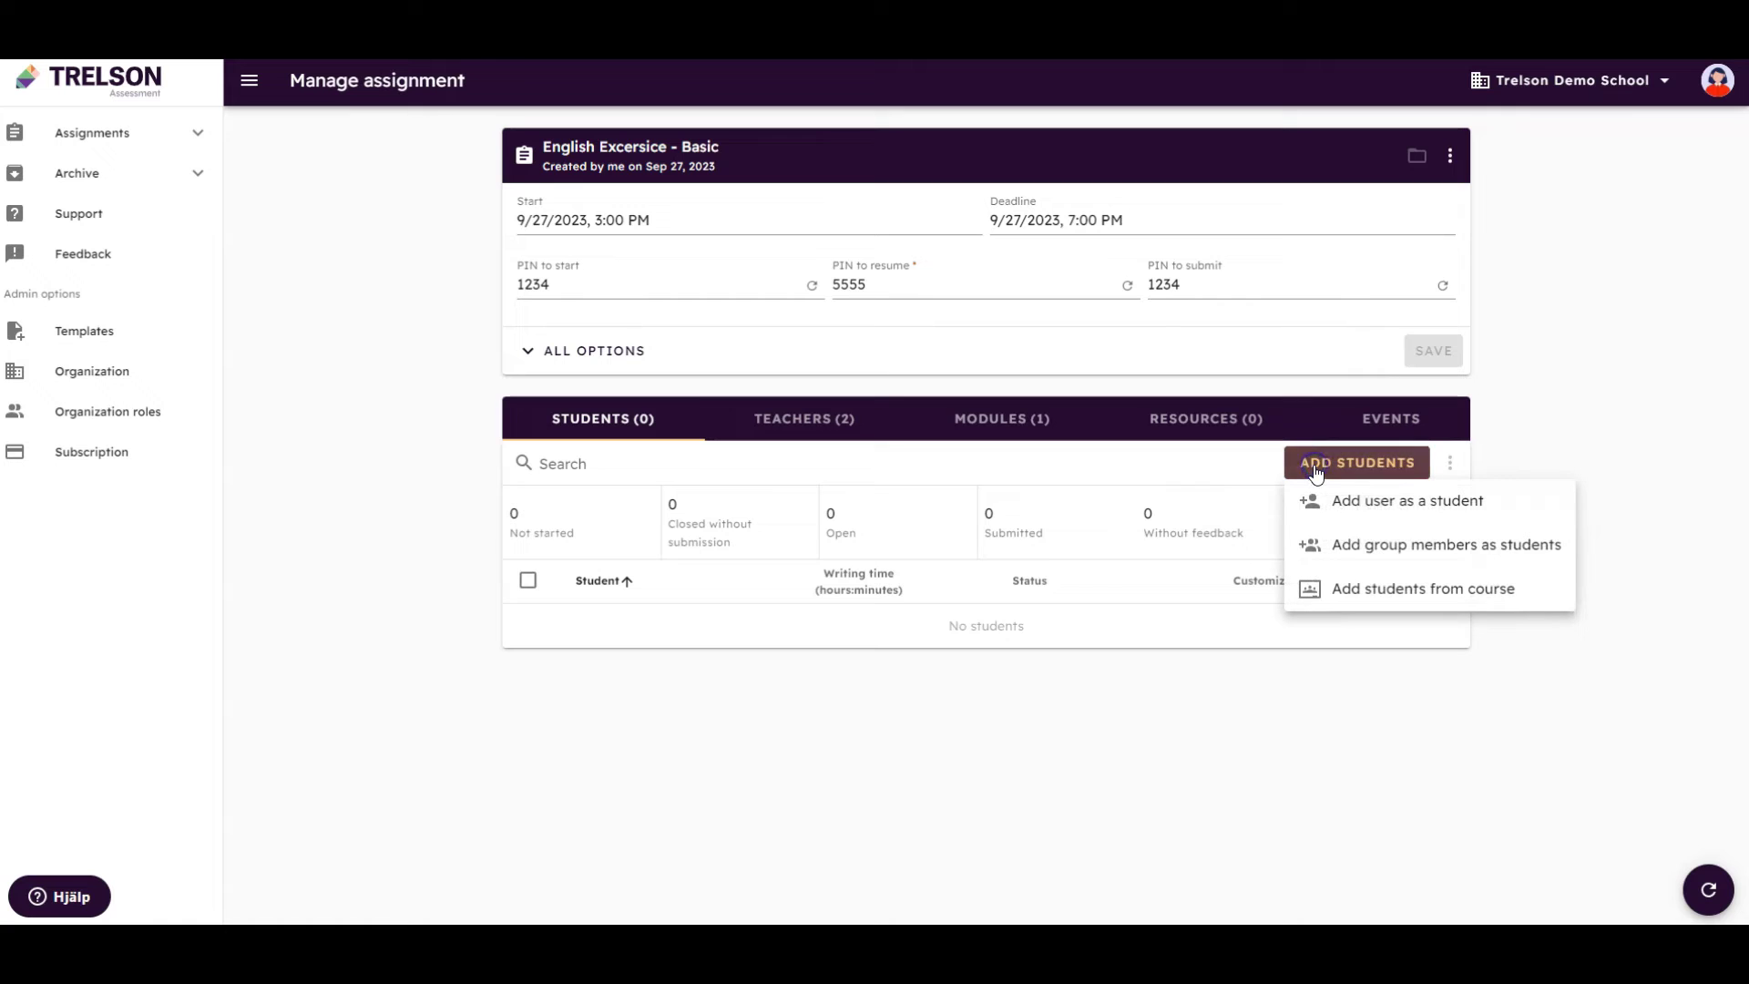
{"action": "left_click", "coordinate": [1345, 500]}
{"action": "type", "text": "kajs"}
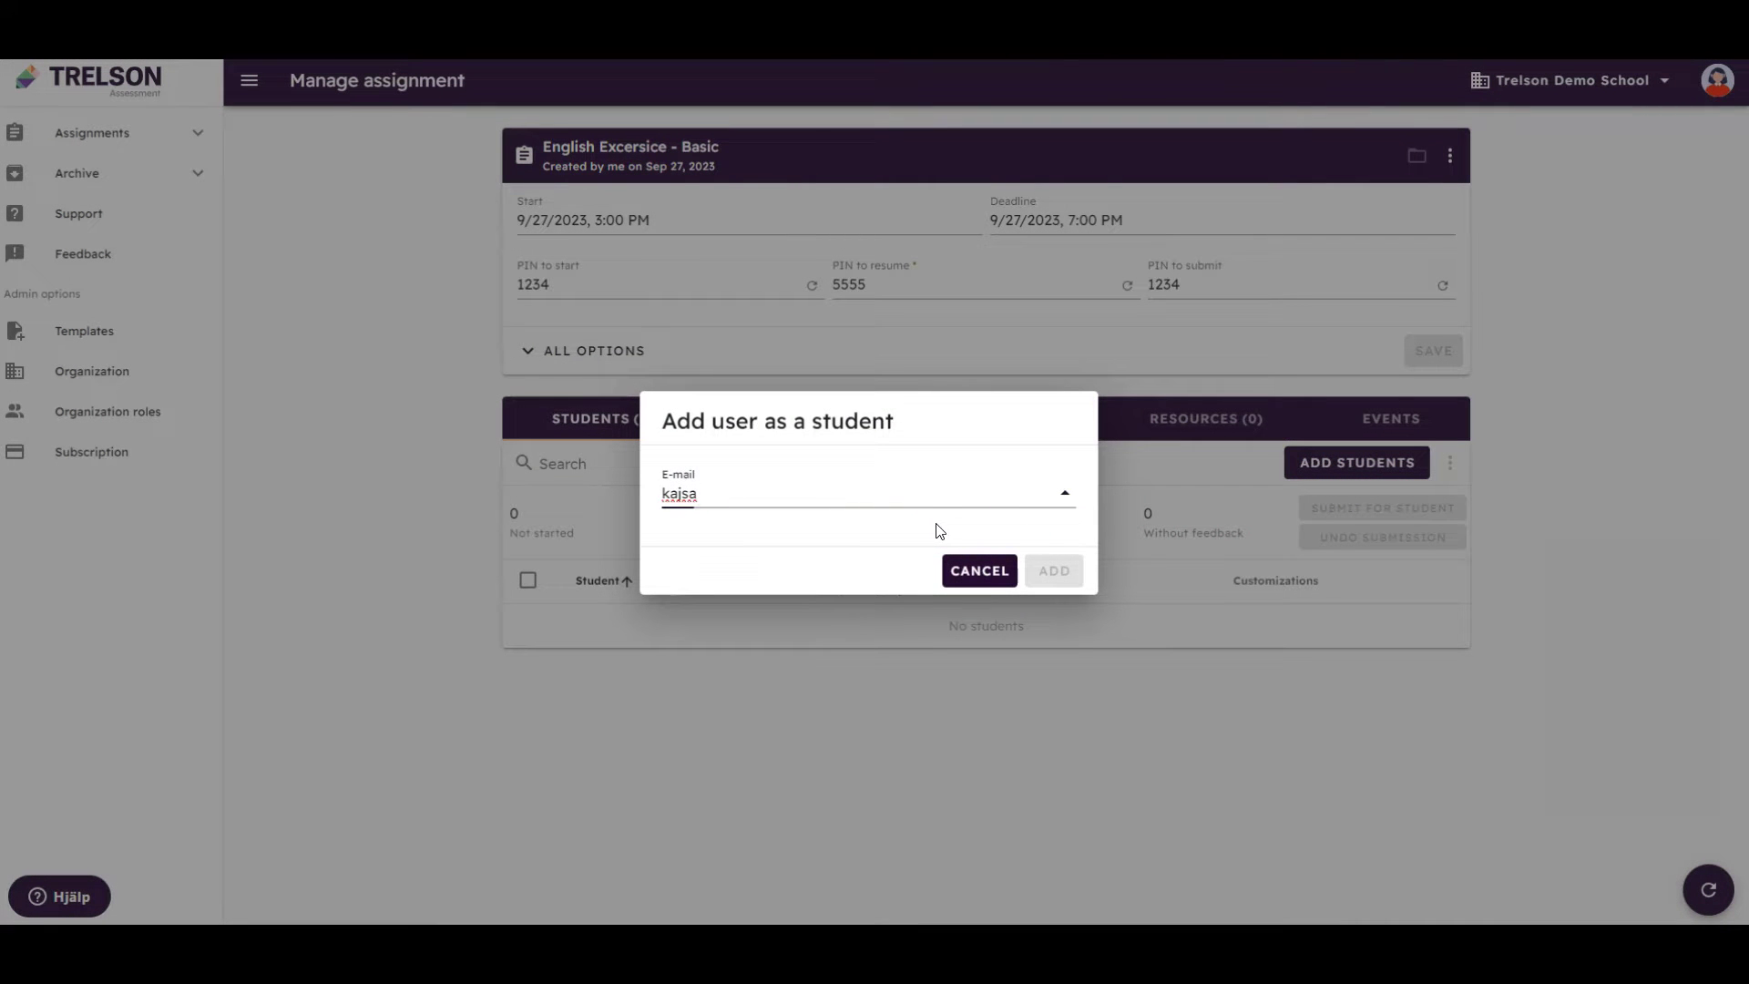
{"action": "type", "text": "a"}
{"action": "left_click", "coordinate": [905, 581]}
{"action": "left_click", "coordinate": [1057, 569]}
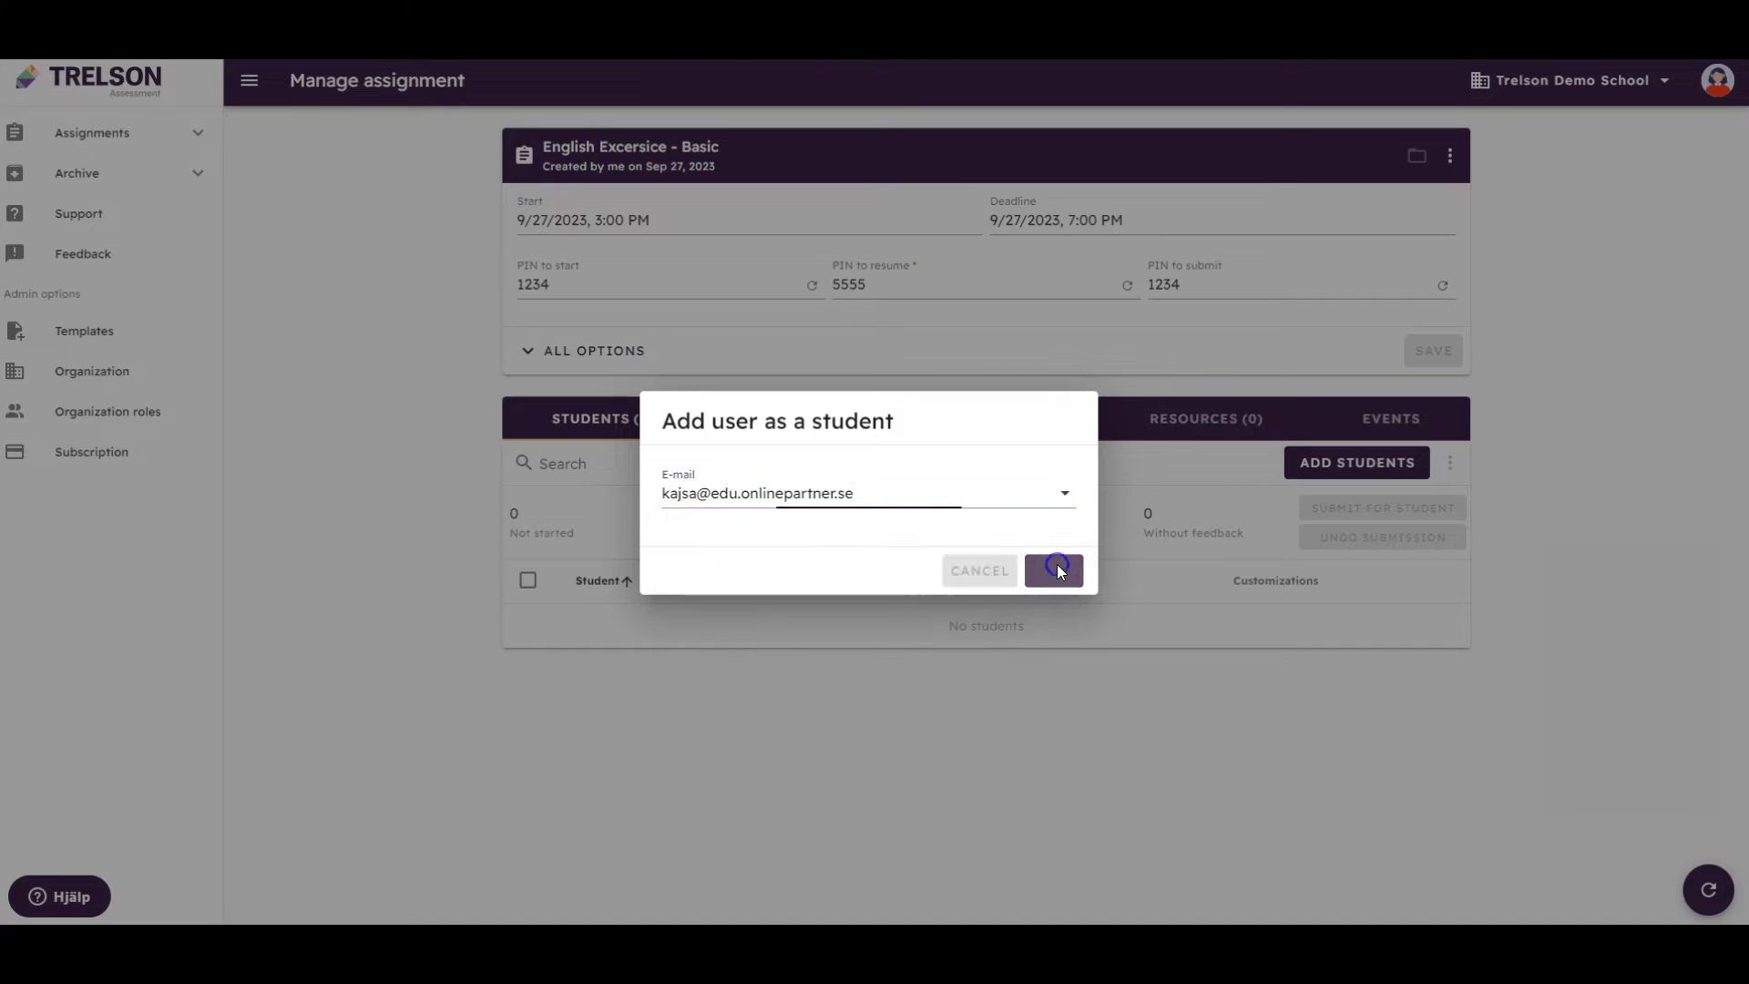
Enrol the remaining students so three are listed
{"action": "left_click", "coordinate": [1377, 479]}
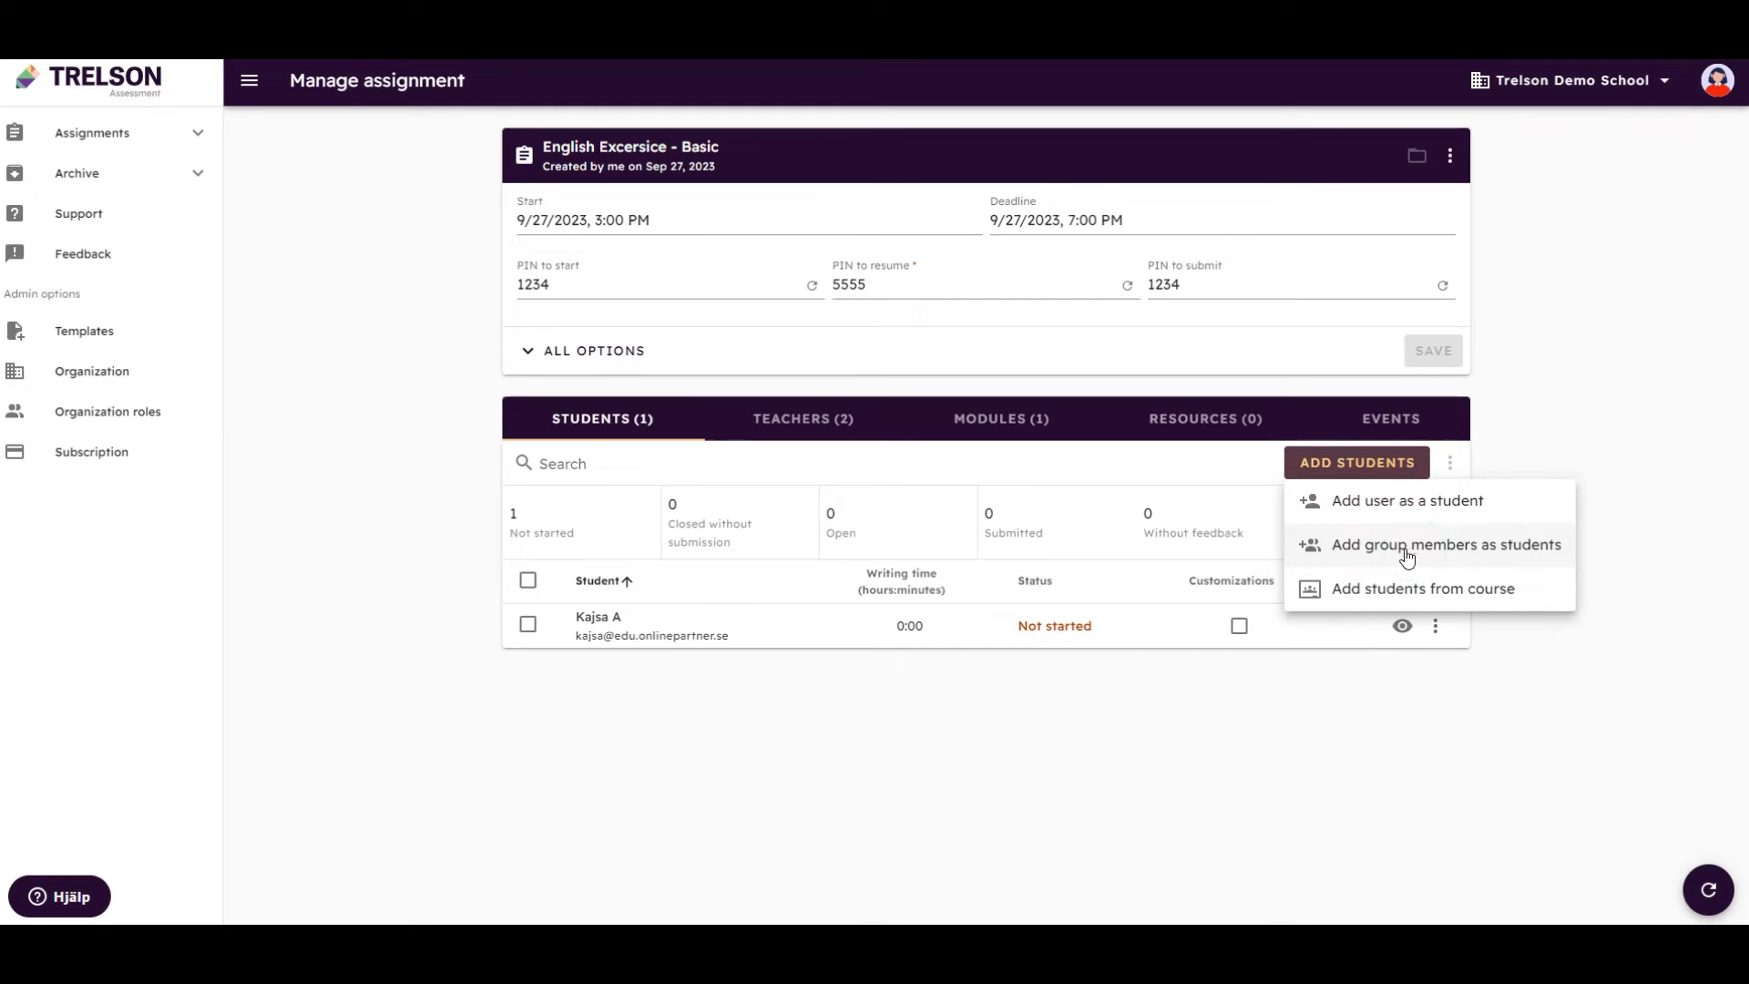
{"action": "left_click", "coordinate": [1407, 556]}
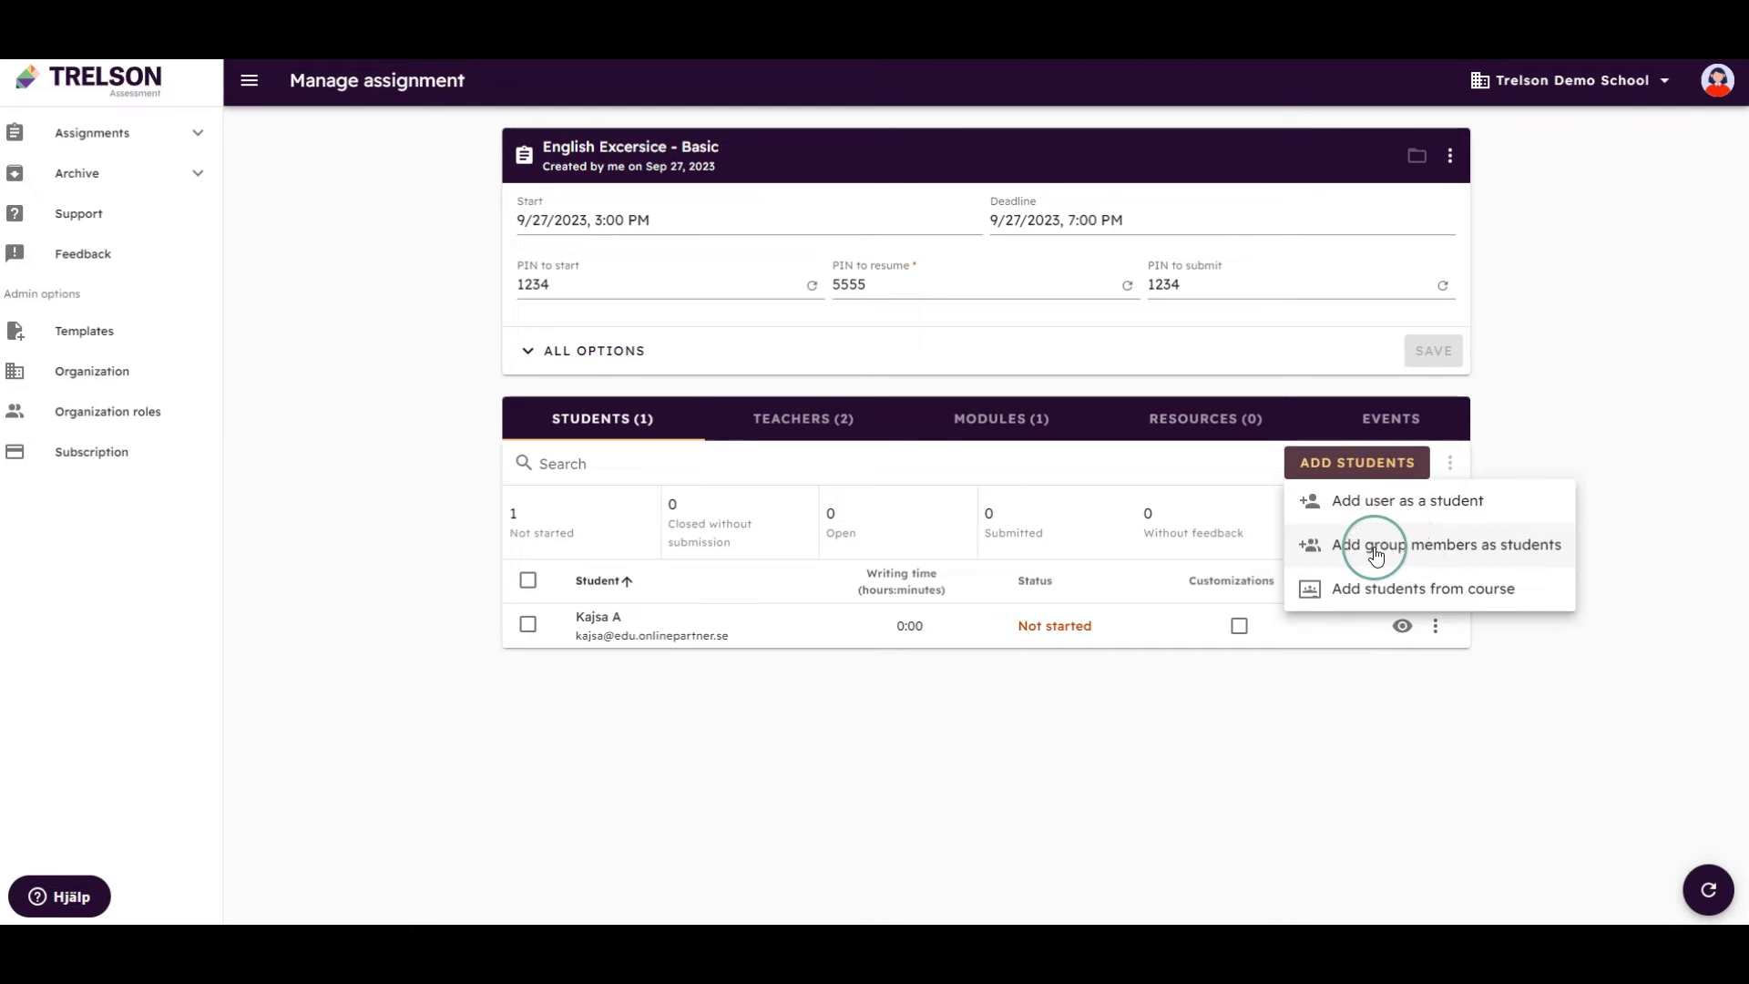
{"action": "left_click", "coordinate": [1224, 473]}
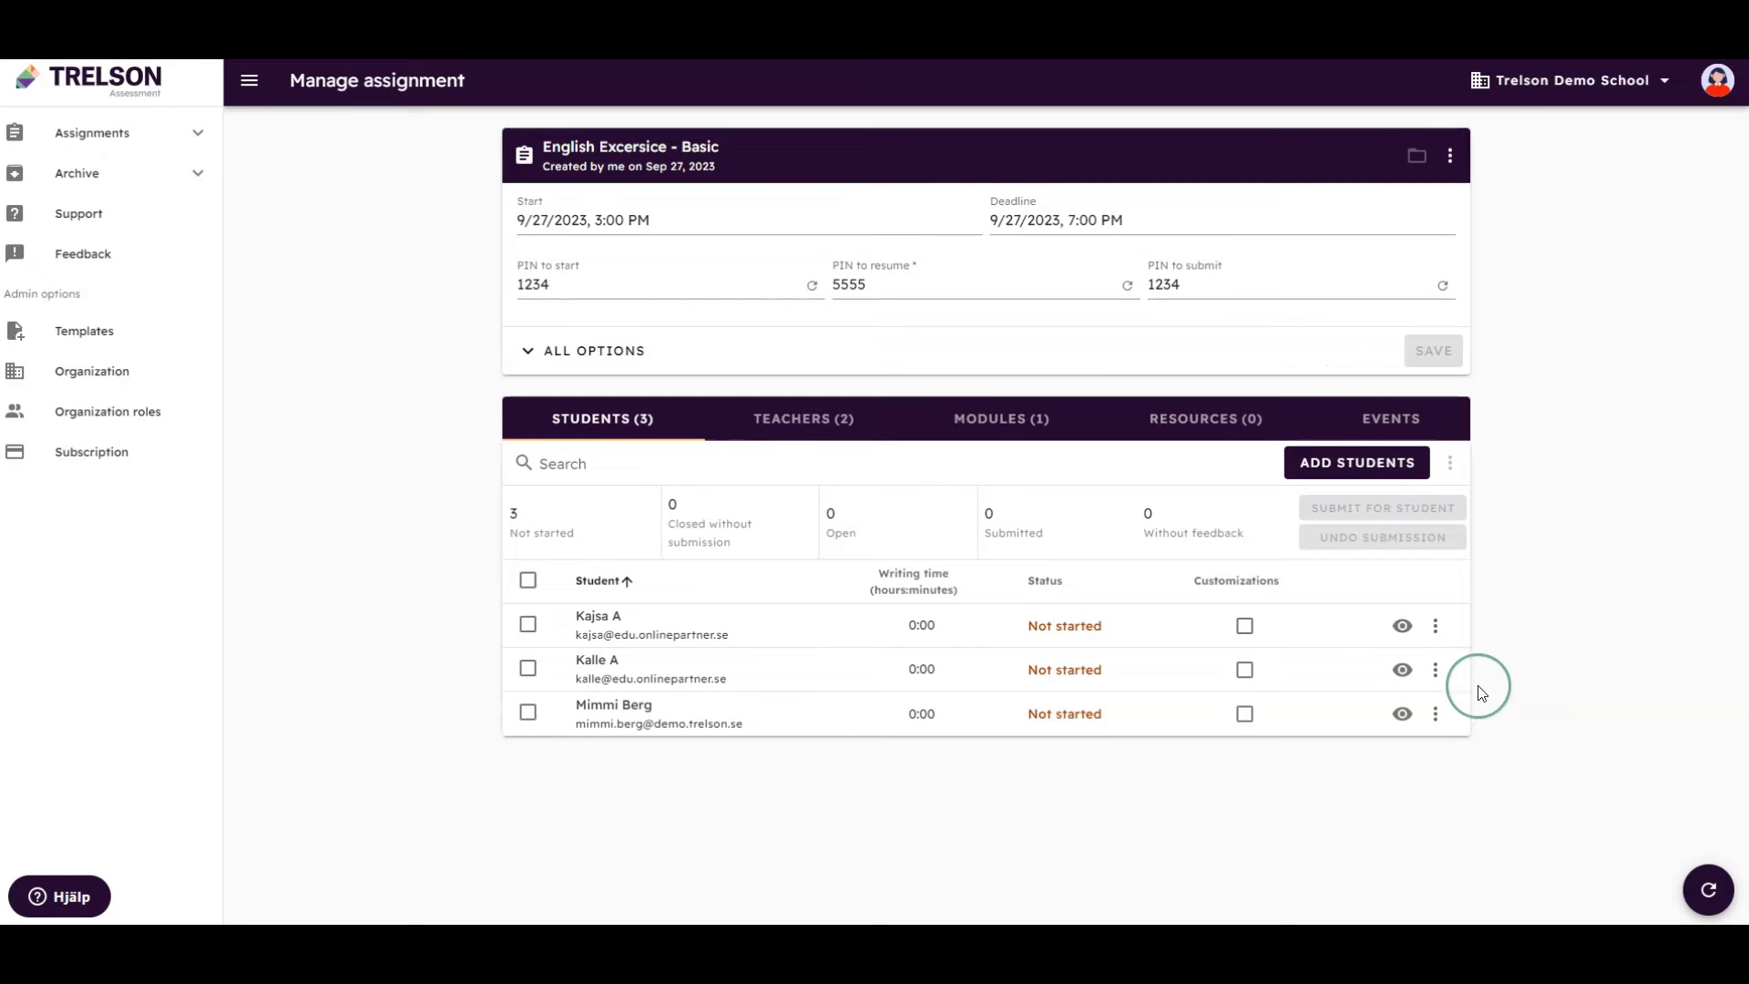
Give the third student 10 minutes extra writing time and English (American) text to speech
{"action": "left_click", "coordinate": [1436, 720]}
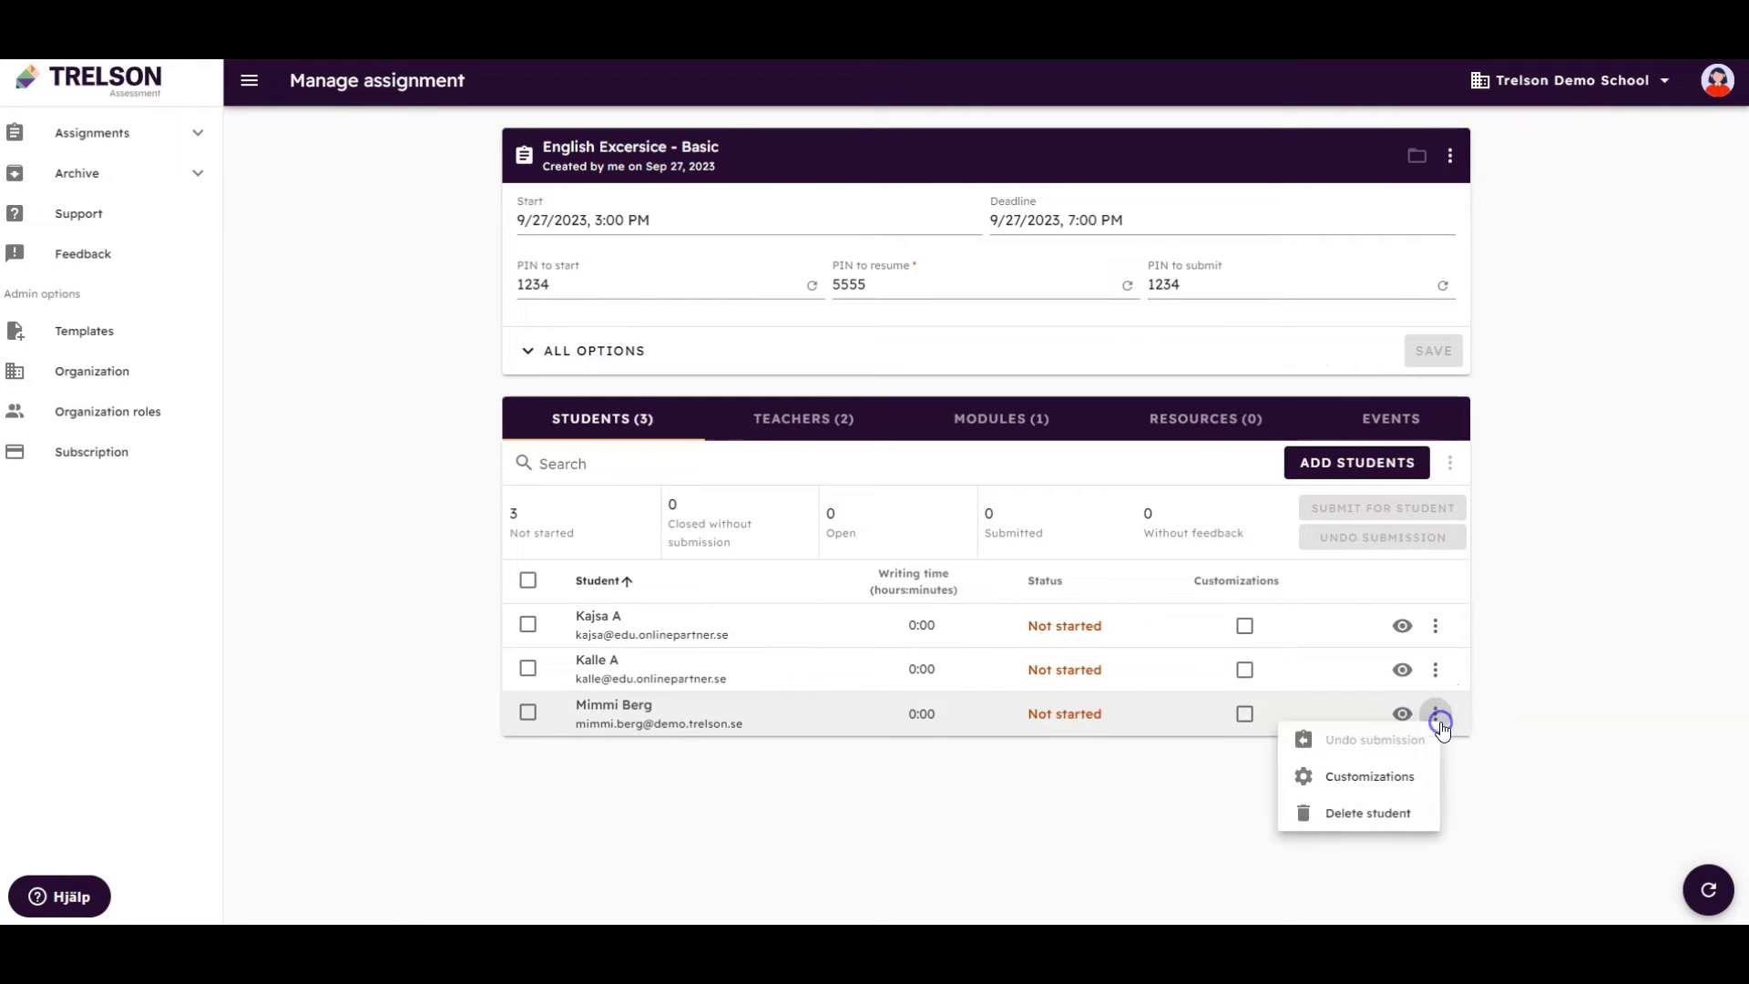
{"action": "left_click", "coordinate": [1408, 779]}
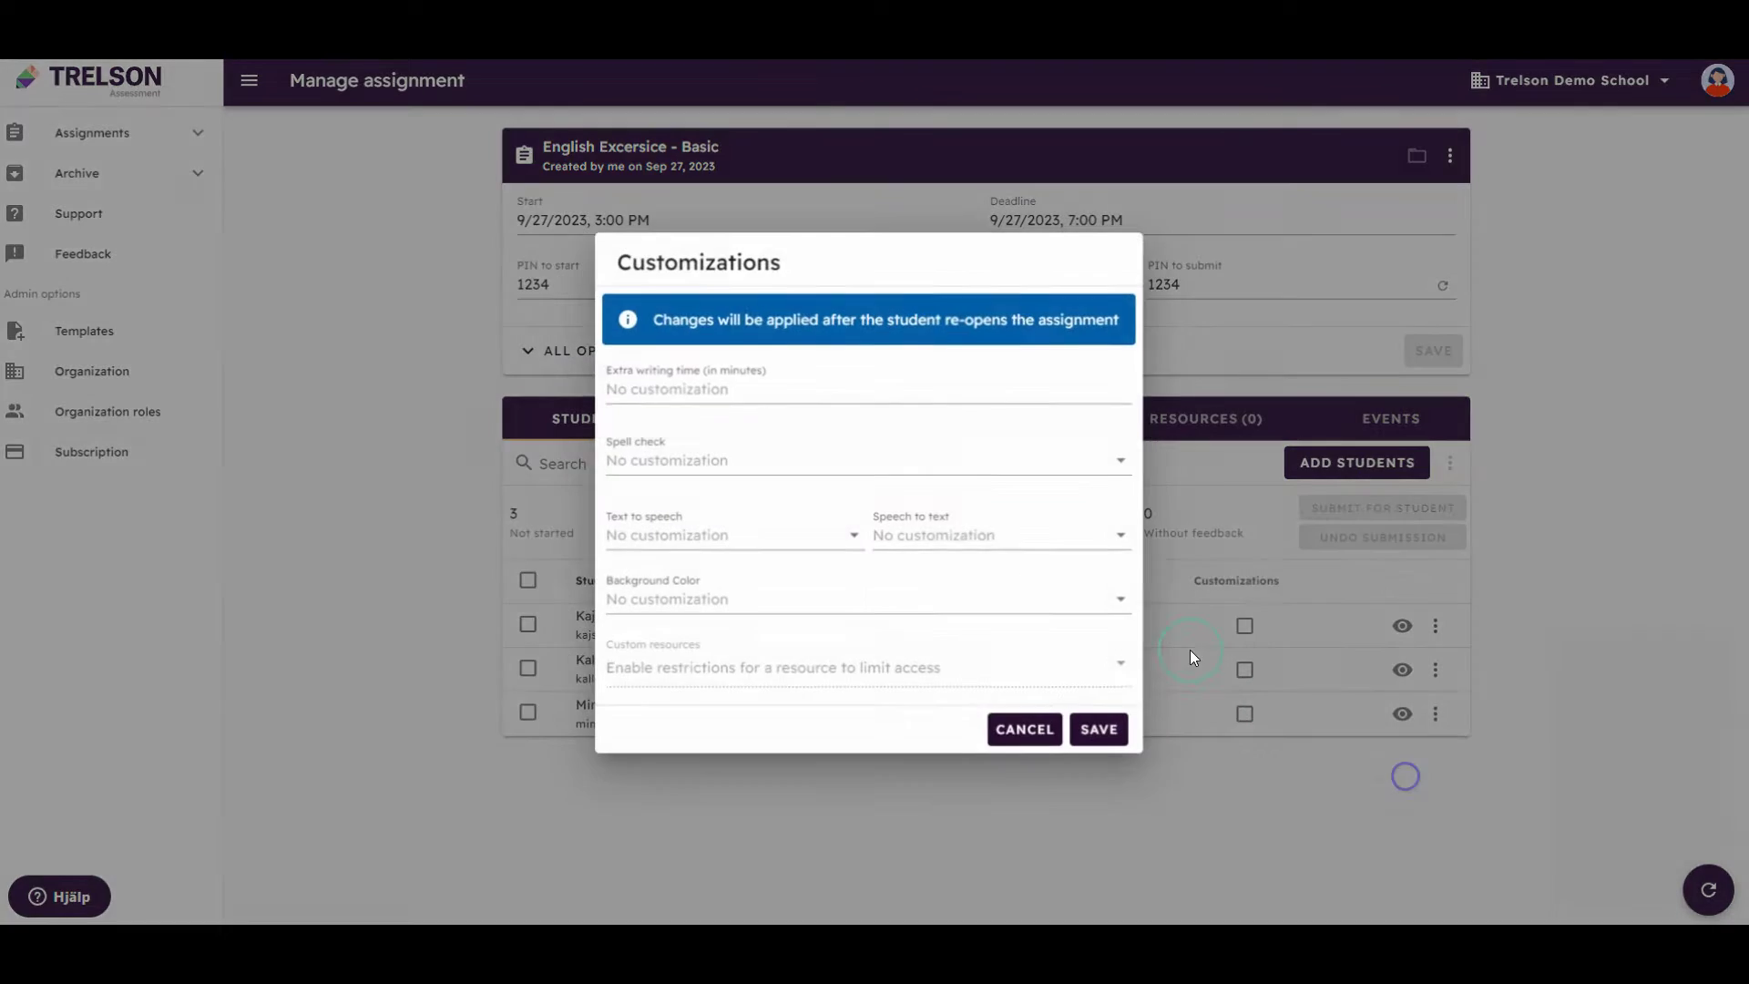
{"action": "left_click", "coordinate": [885, 388]}
{"action": "type", "text": "10"}
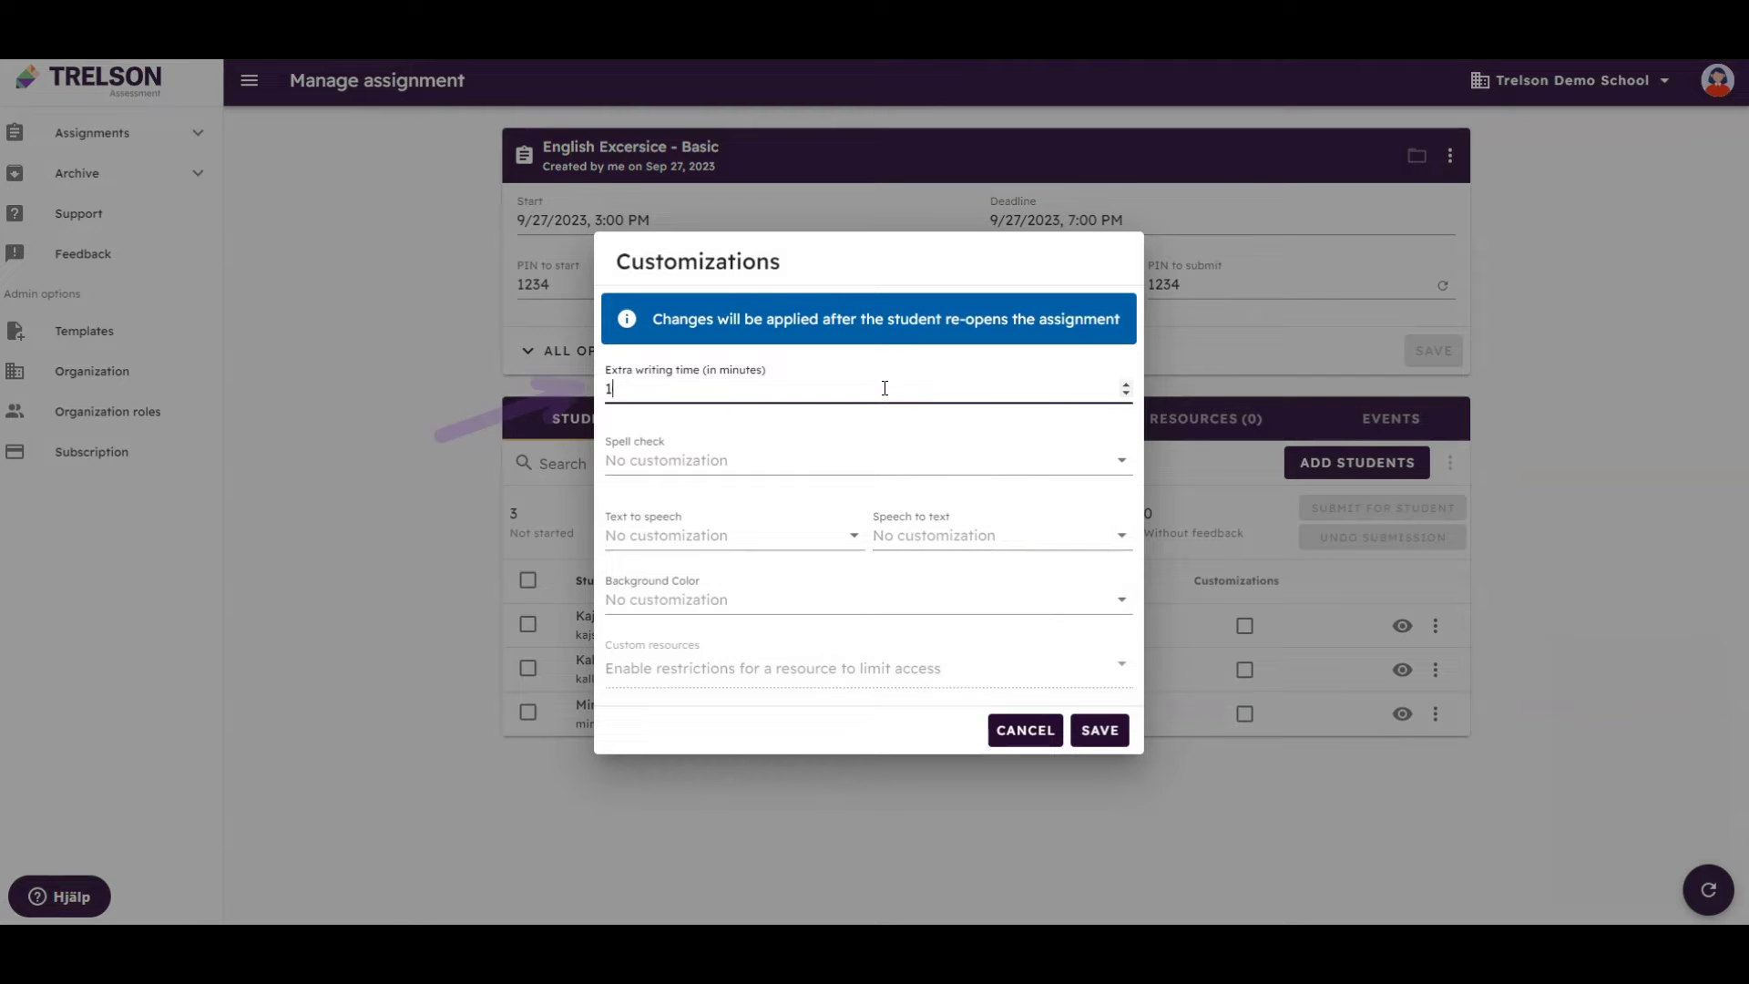
{"action": "left_click", "coordinate": [869, 383]}
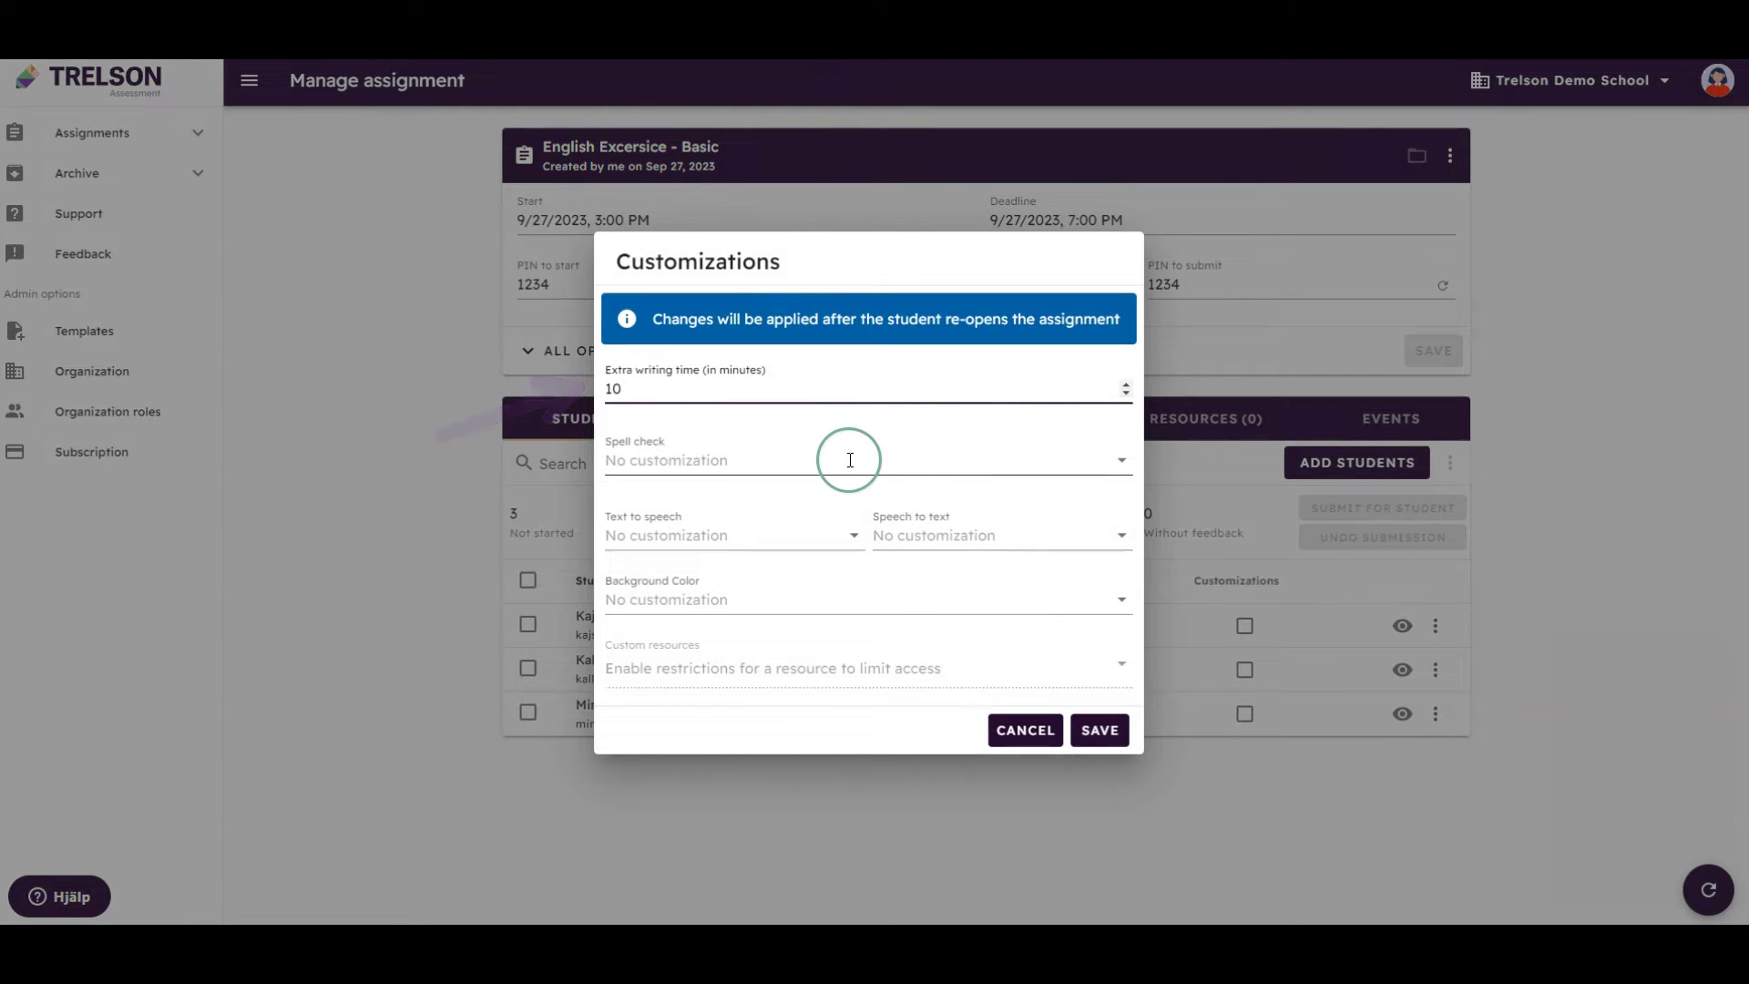
{"action": "left_click", "coordinate": [710, 535]}
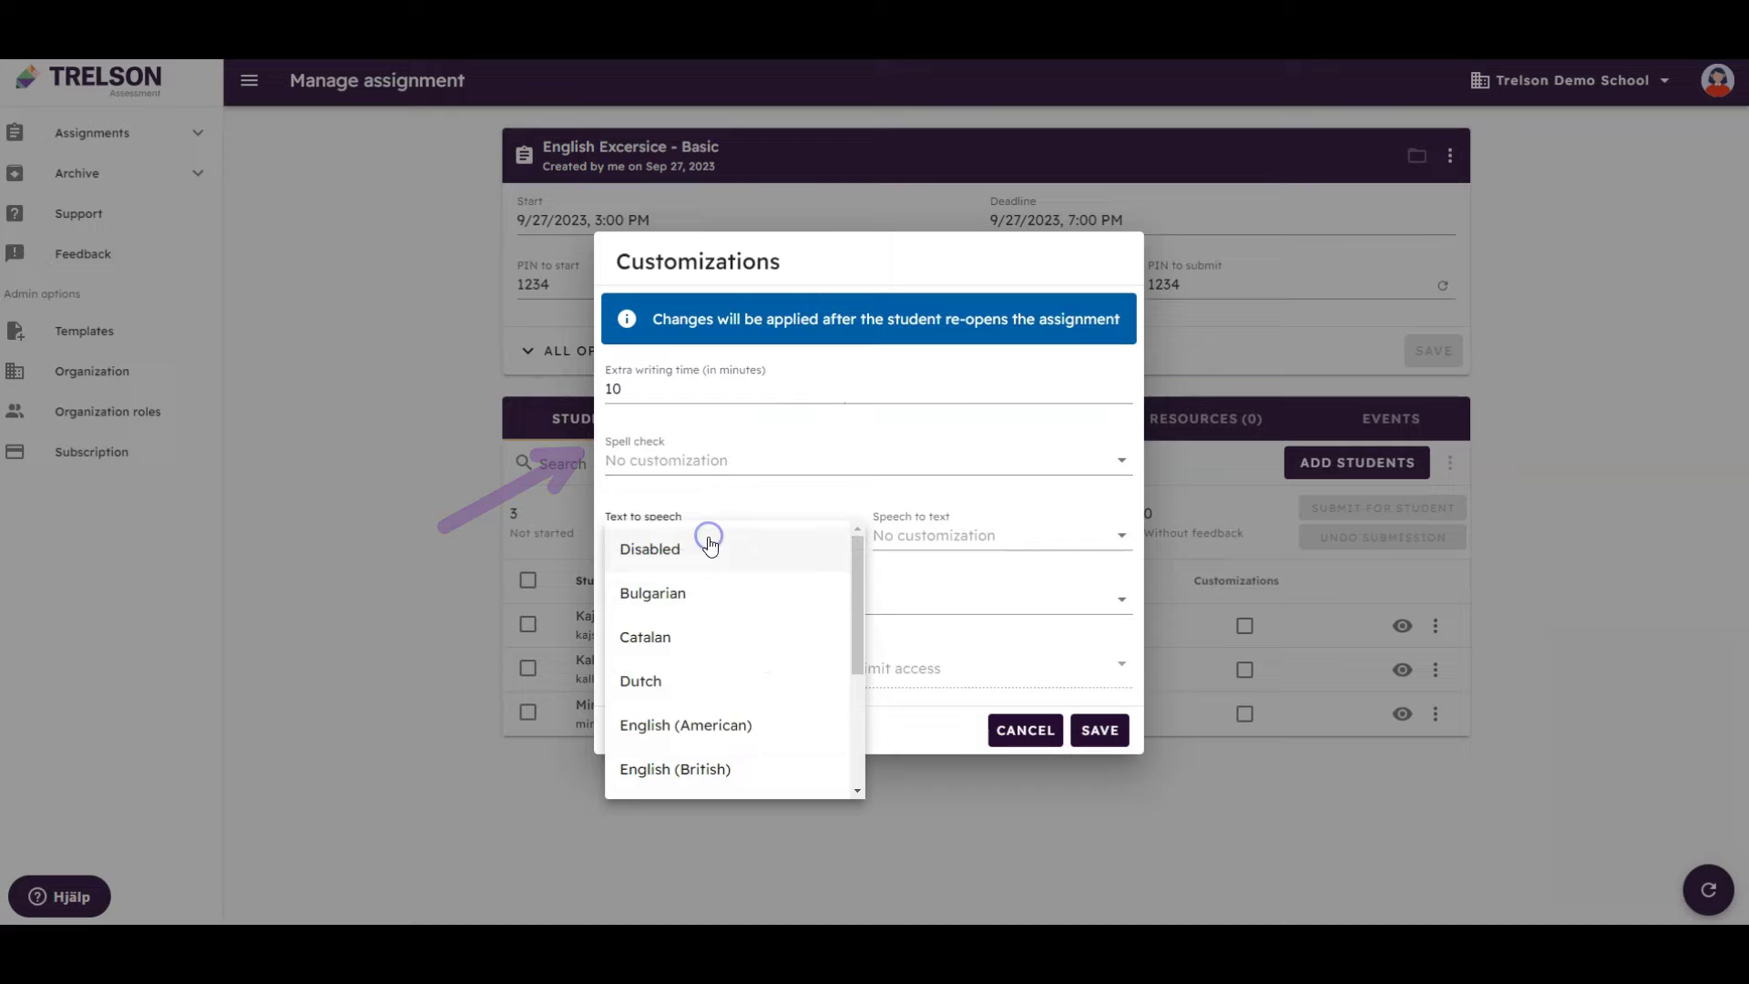
{"action": "left_click", "coordinate": [727, 726]}
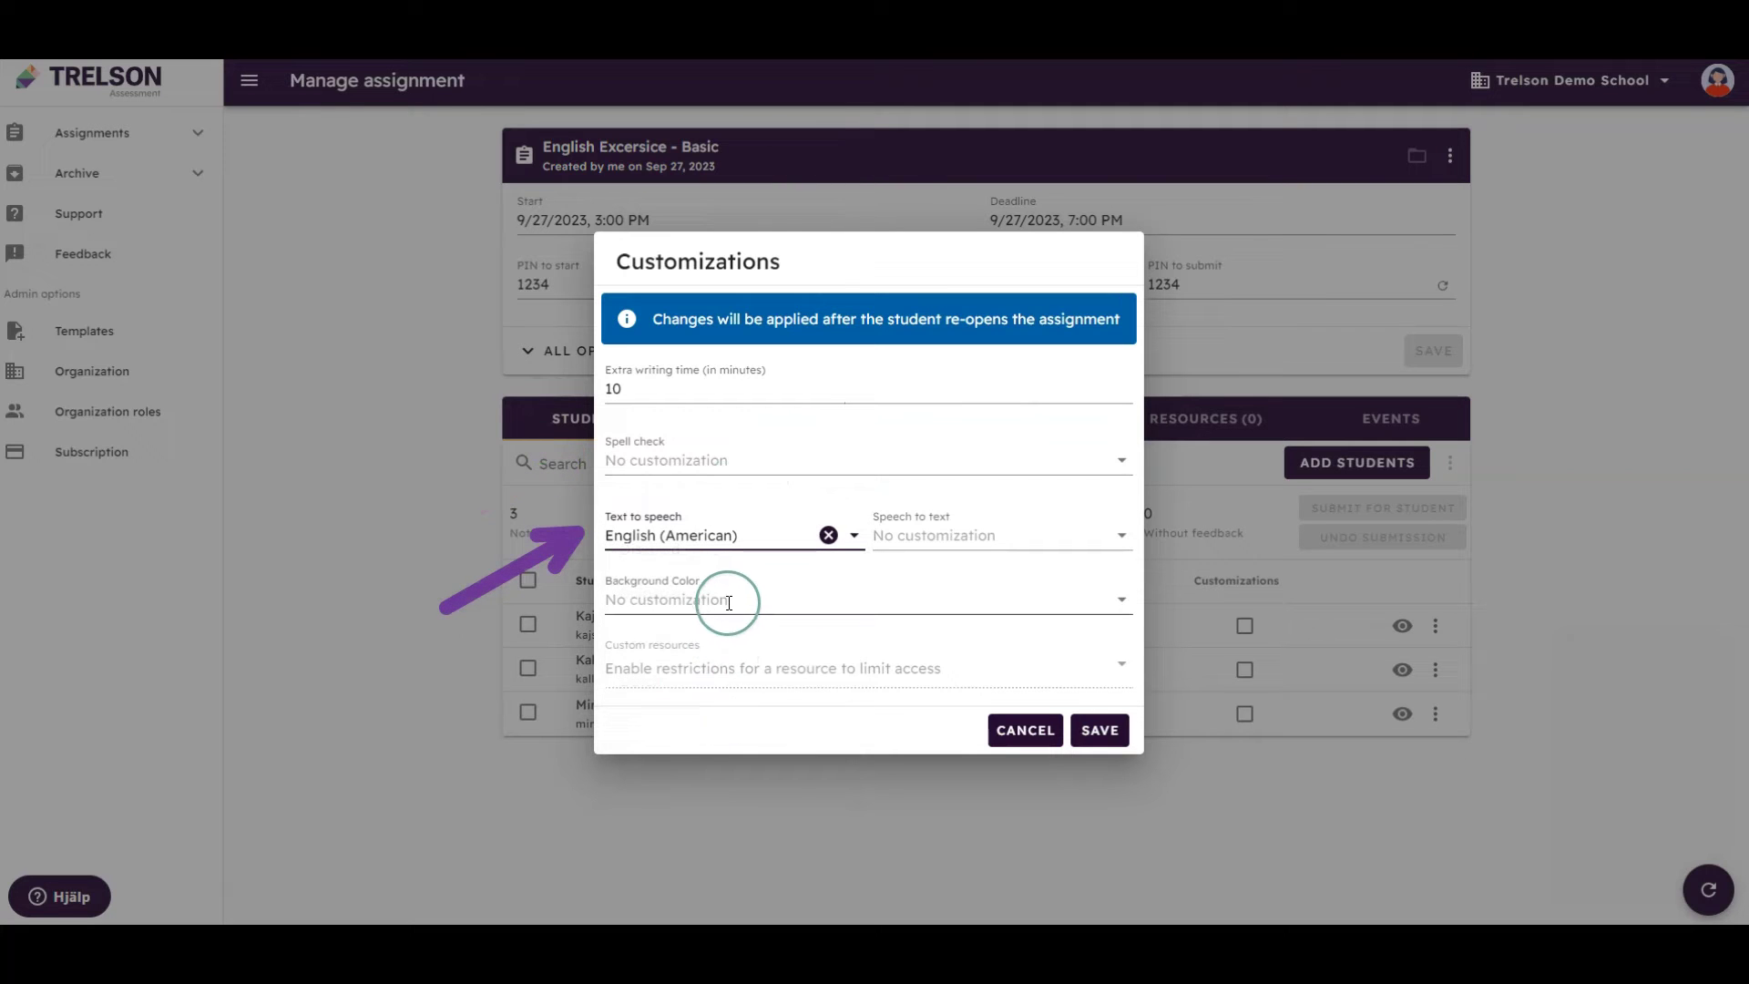
Set the student's background colour to Green #1 and save the customizations
{"action": "left_click", "coordinate": [732, 597]}
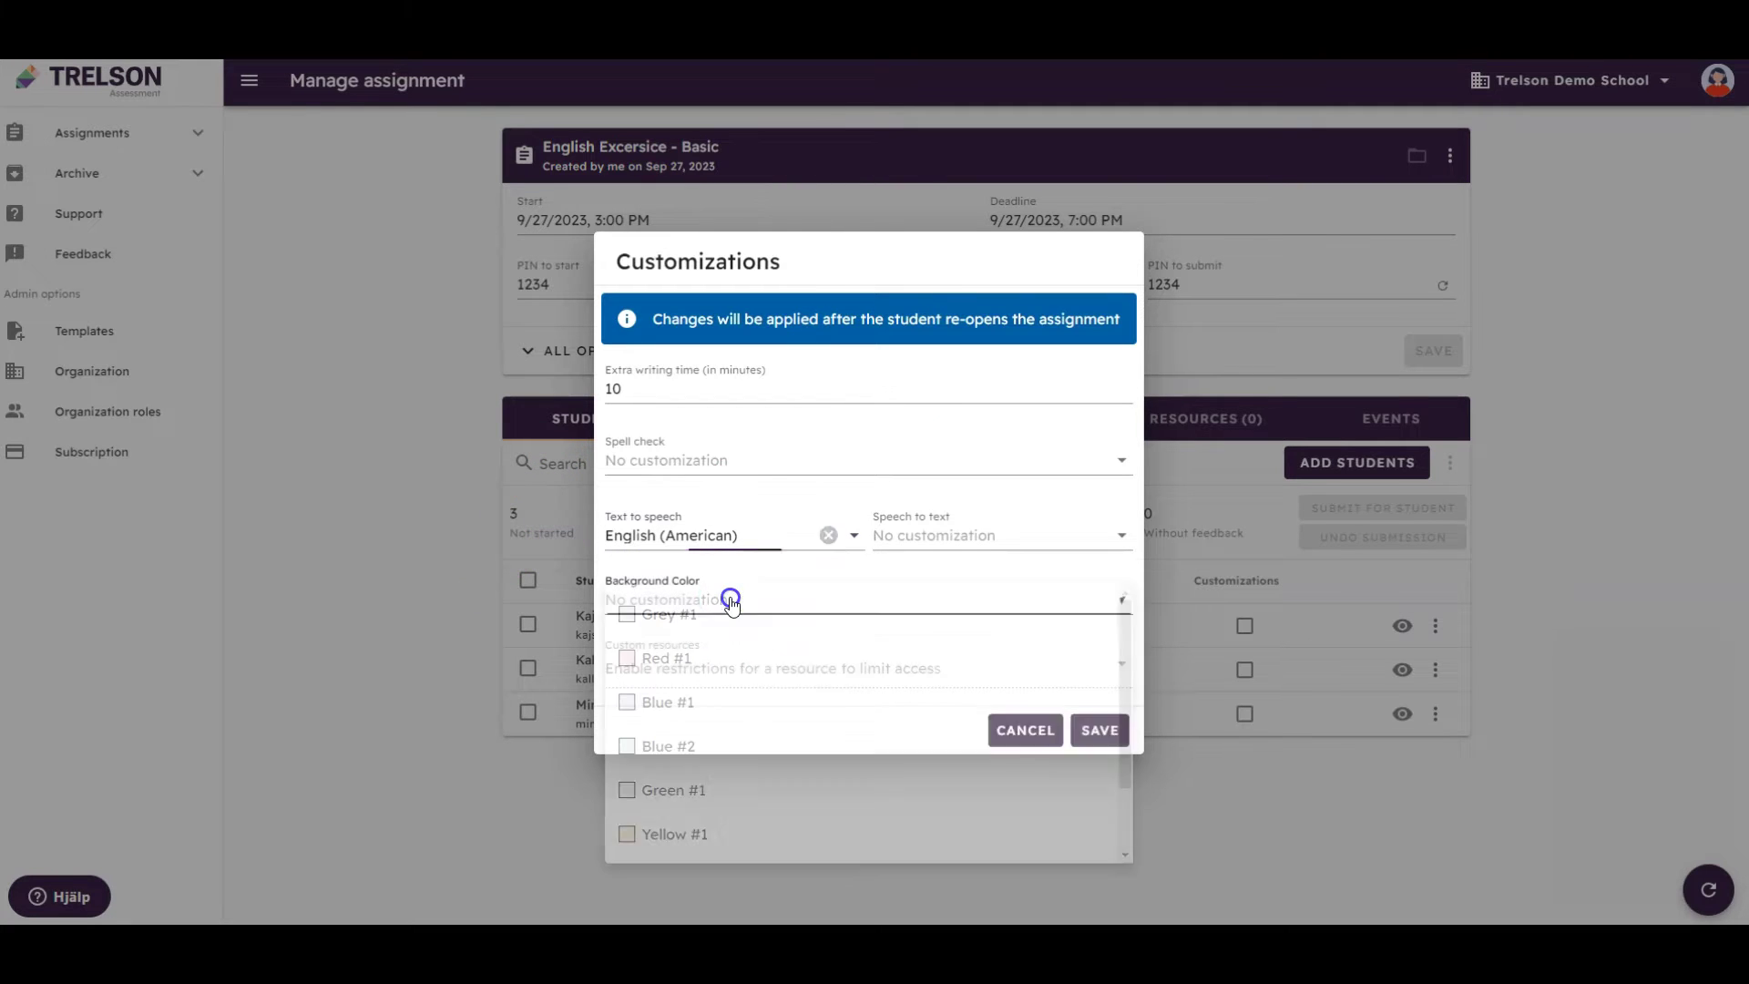
{"action": "left_click", "coordinate": [707, 746]}
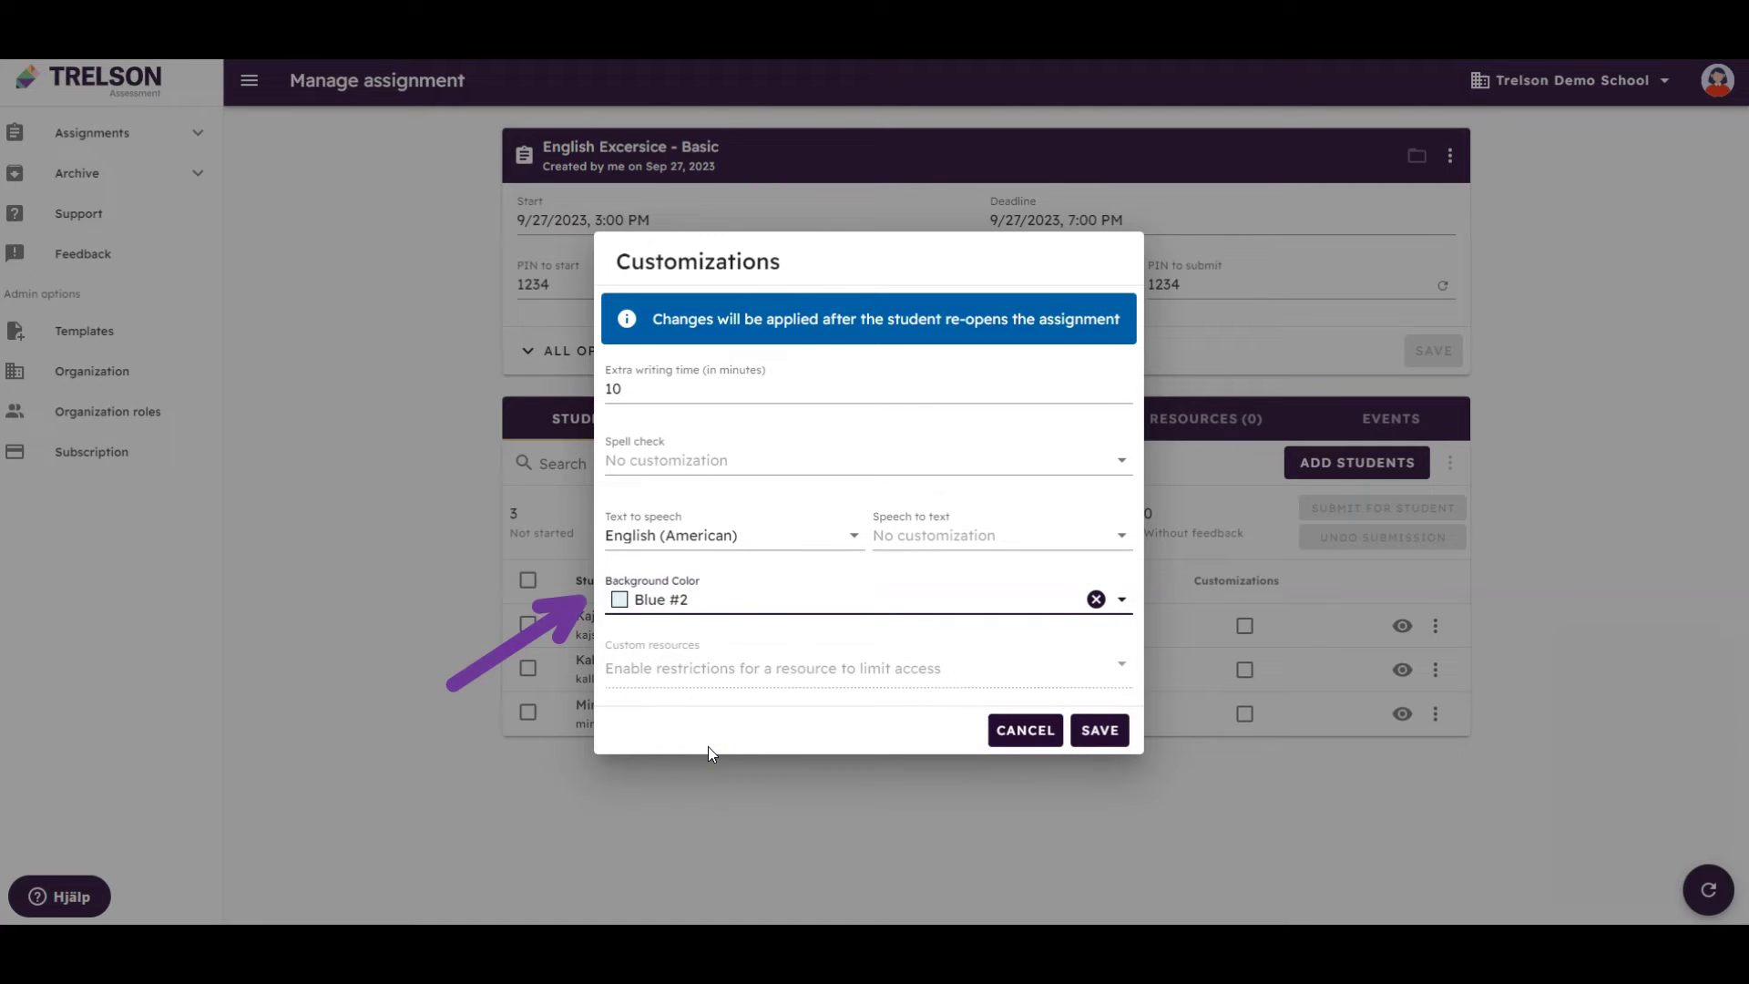
{"action": "left_click", "coordinate": [718, 601]}
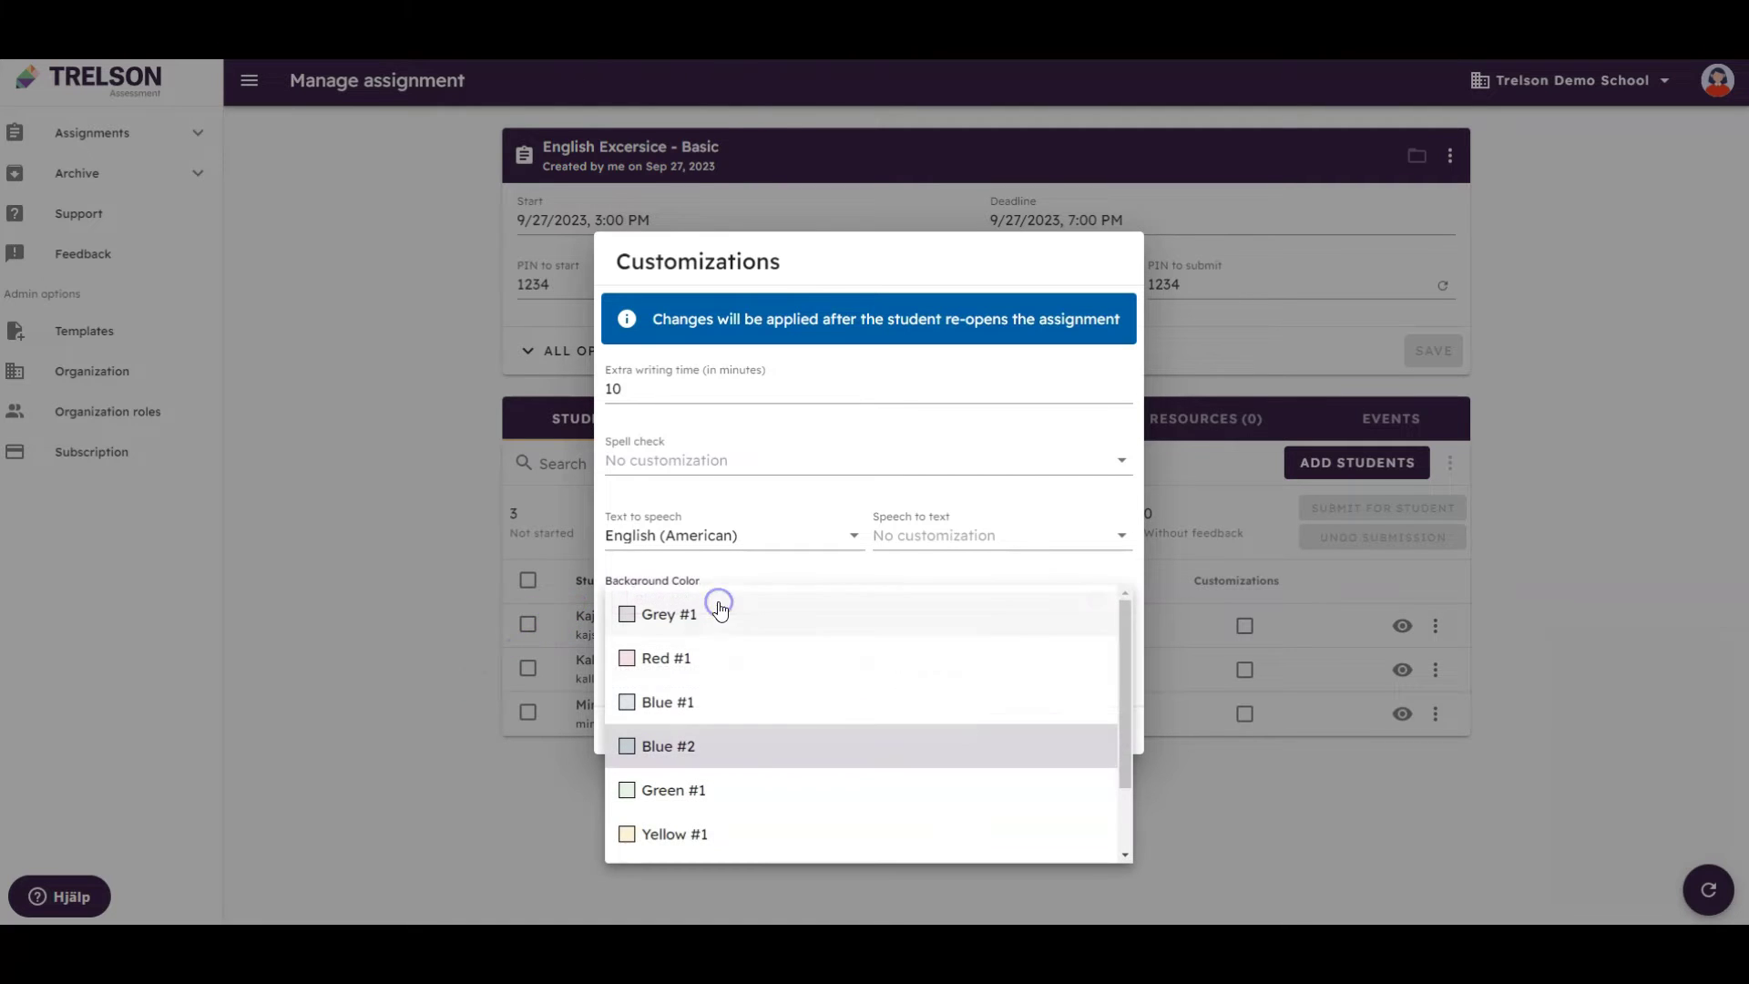
{"action": "left_click", "coordinate": [732, 789]}
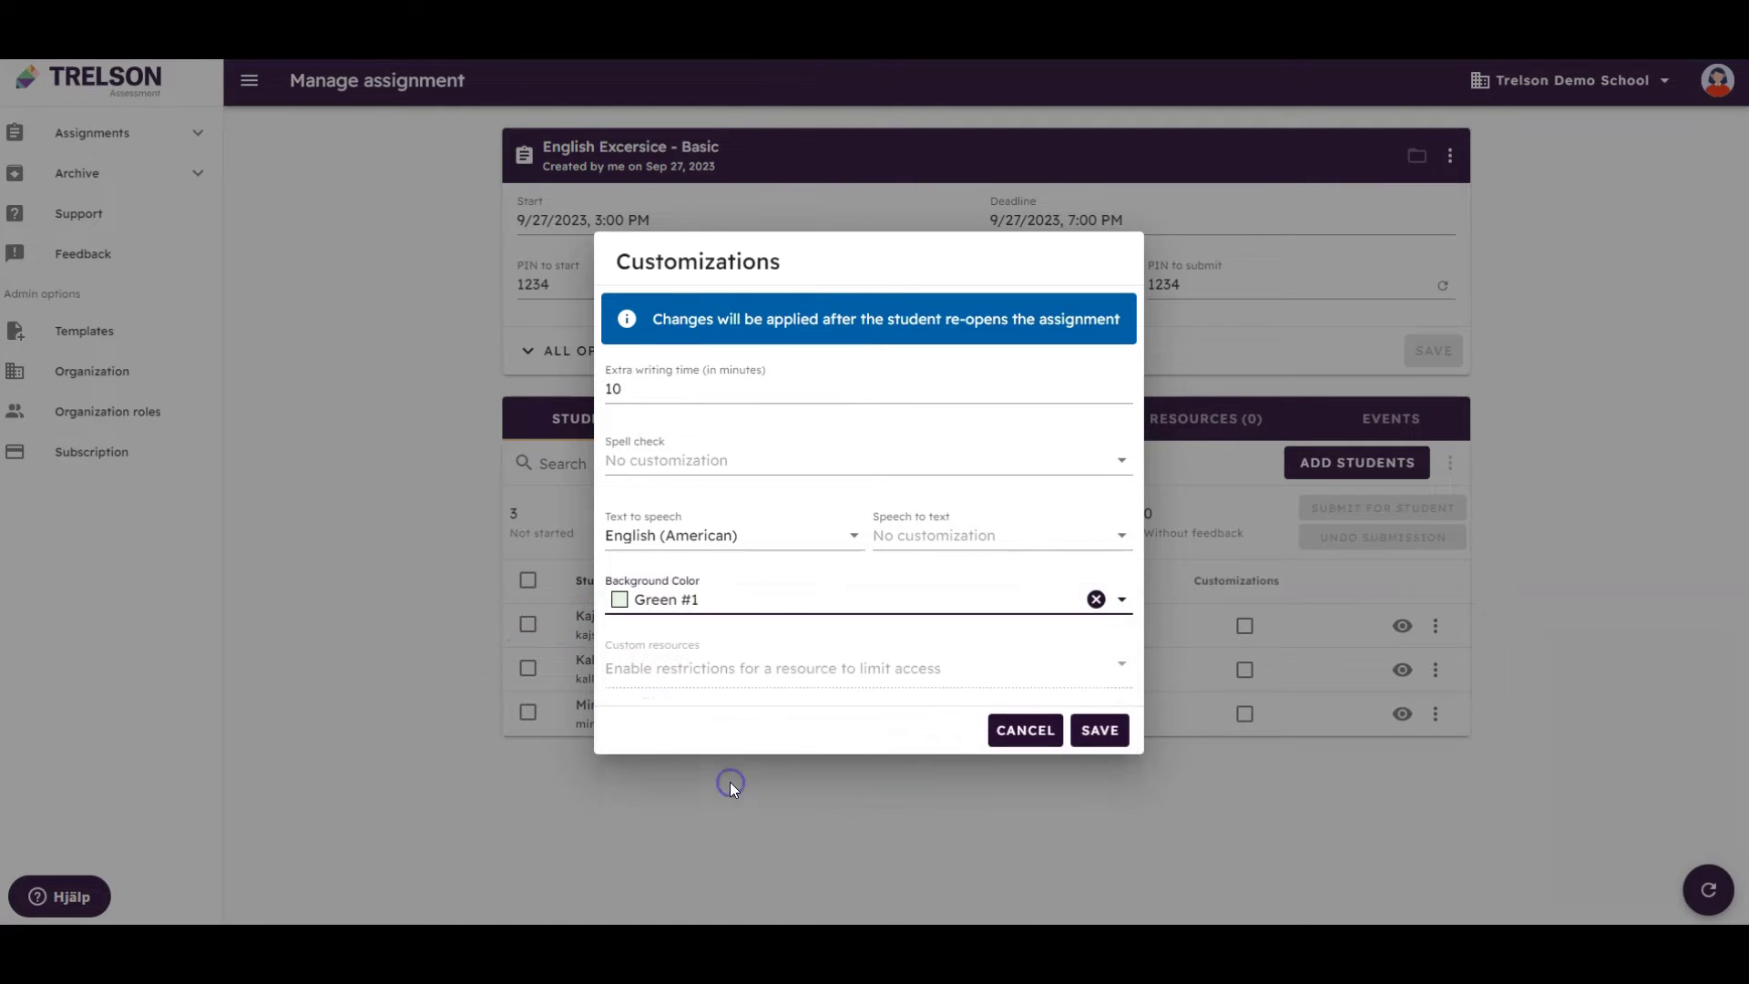
{"action": "left_click", "coordinate": [1099, 729]}
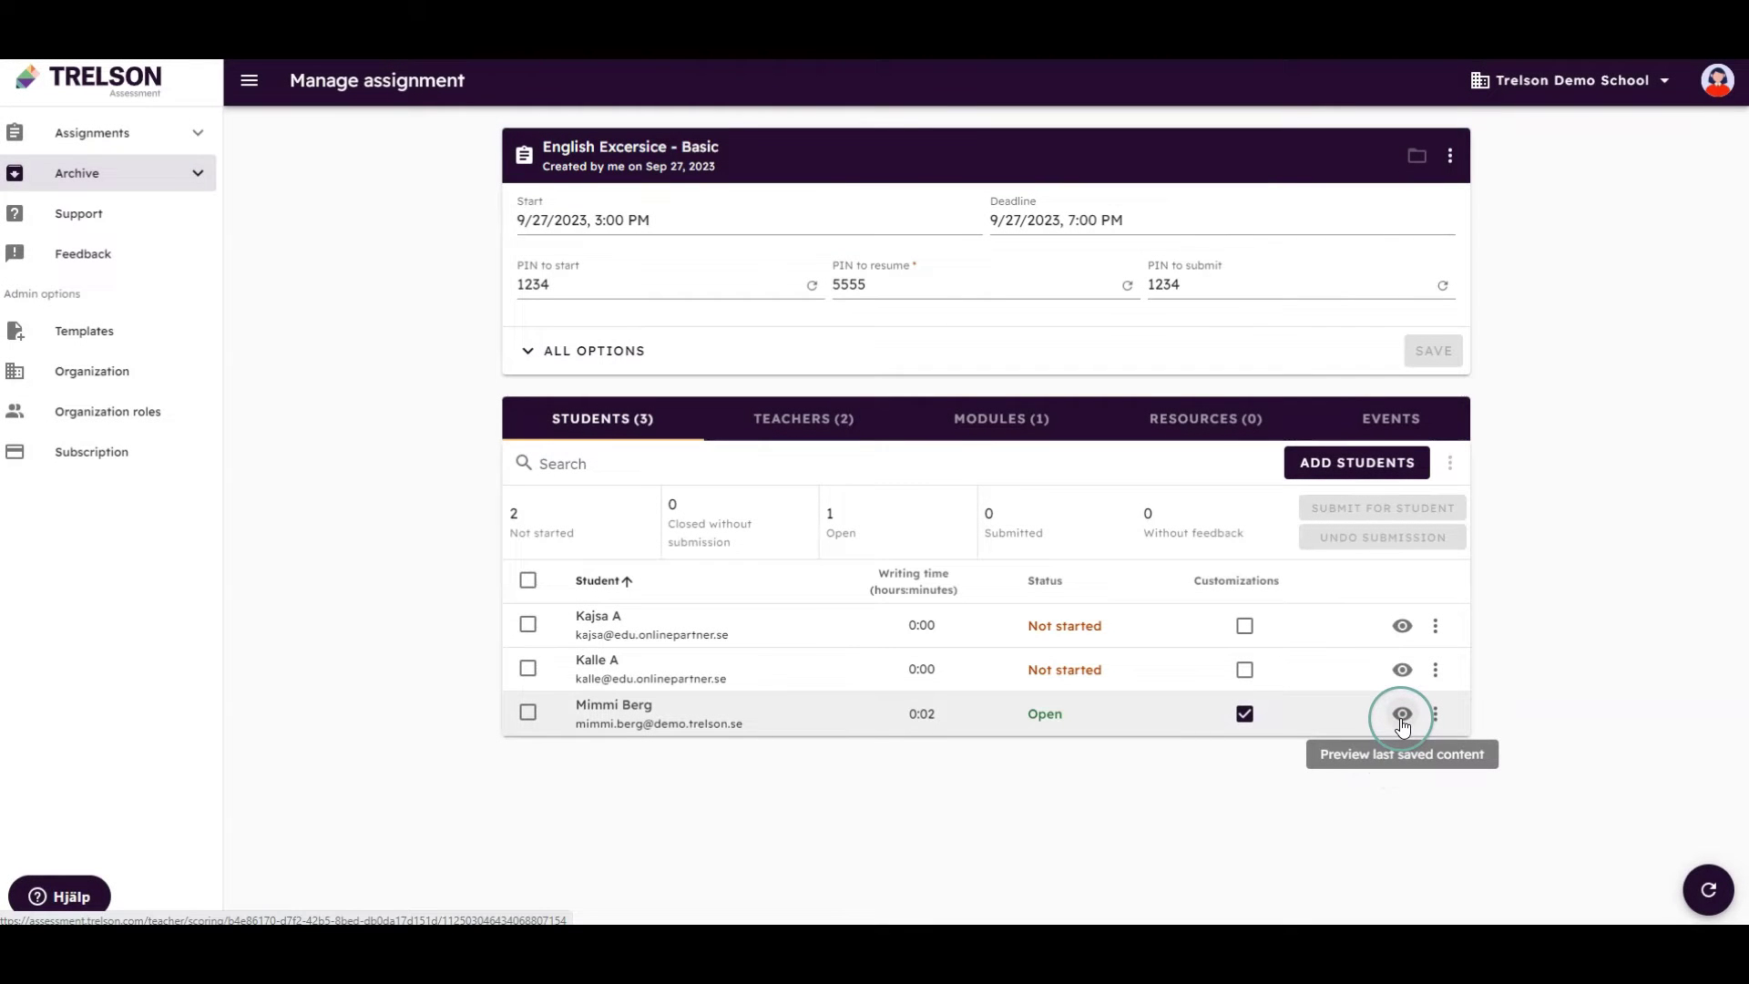
Preview the student's last saved writing, then close the preview
{"action": "left_click", "coordinate": [1402, 724]}
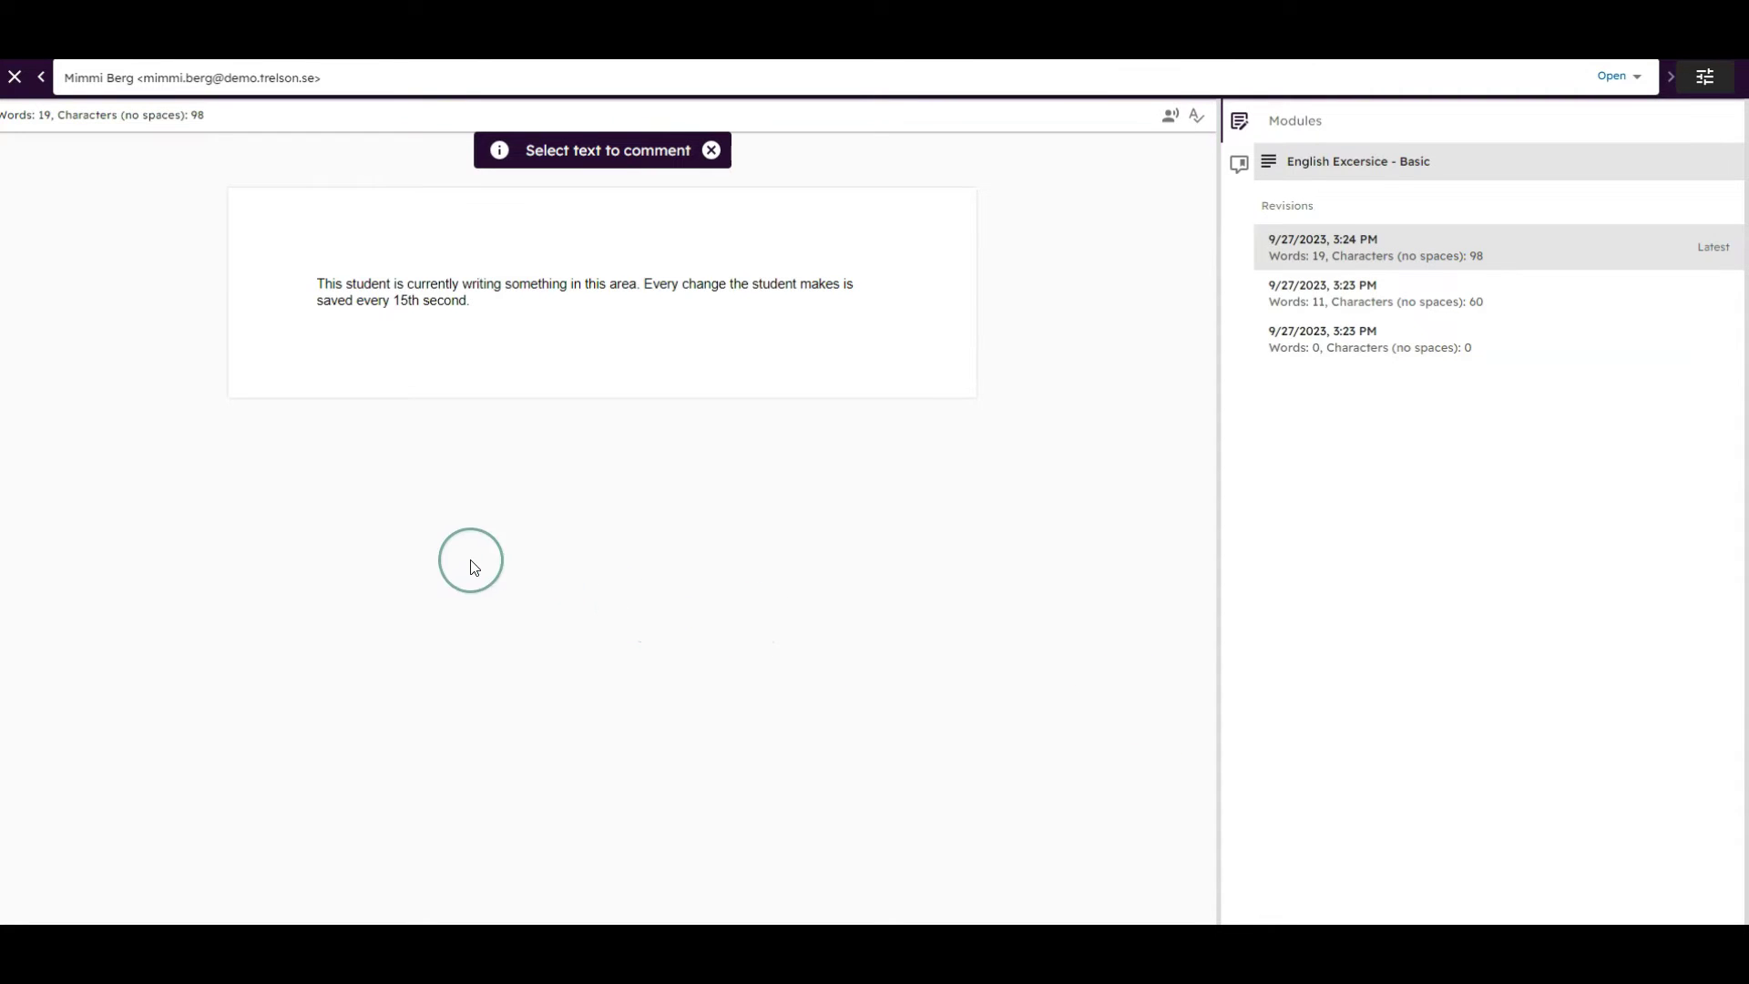
{"action": "left_click", "coordinate": [16, 80]}
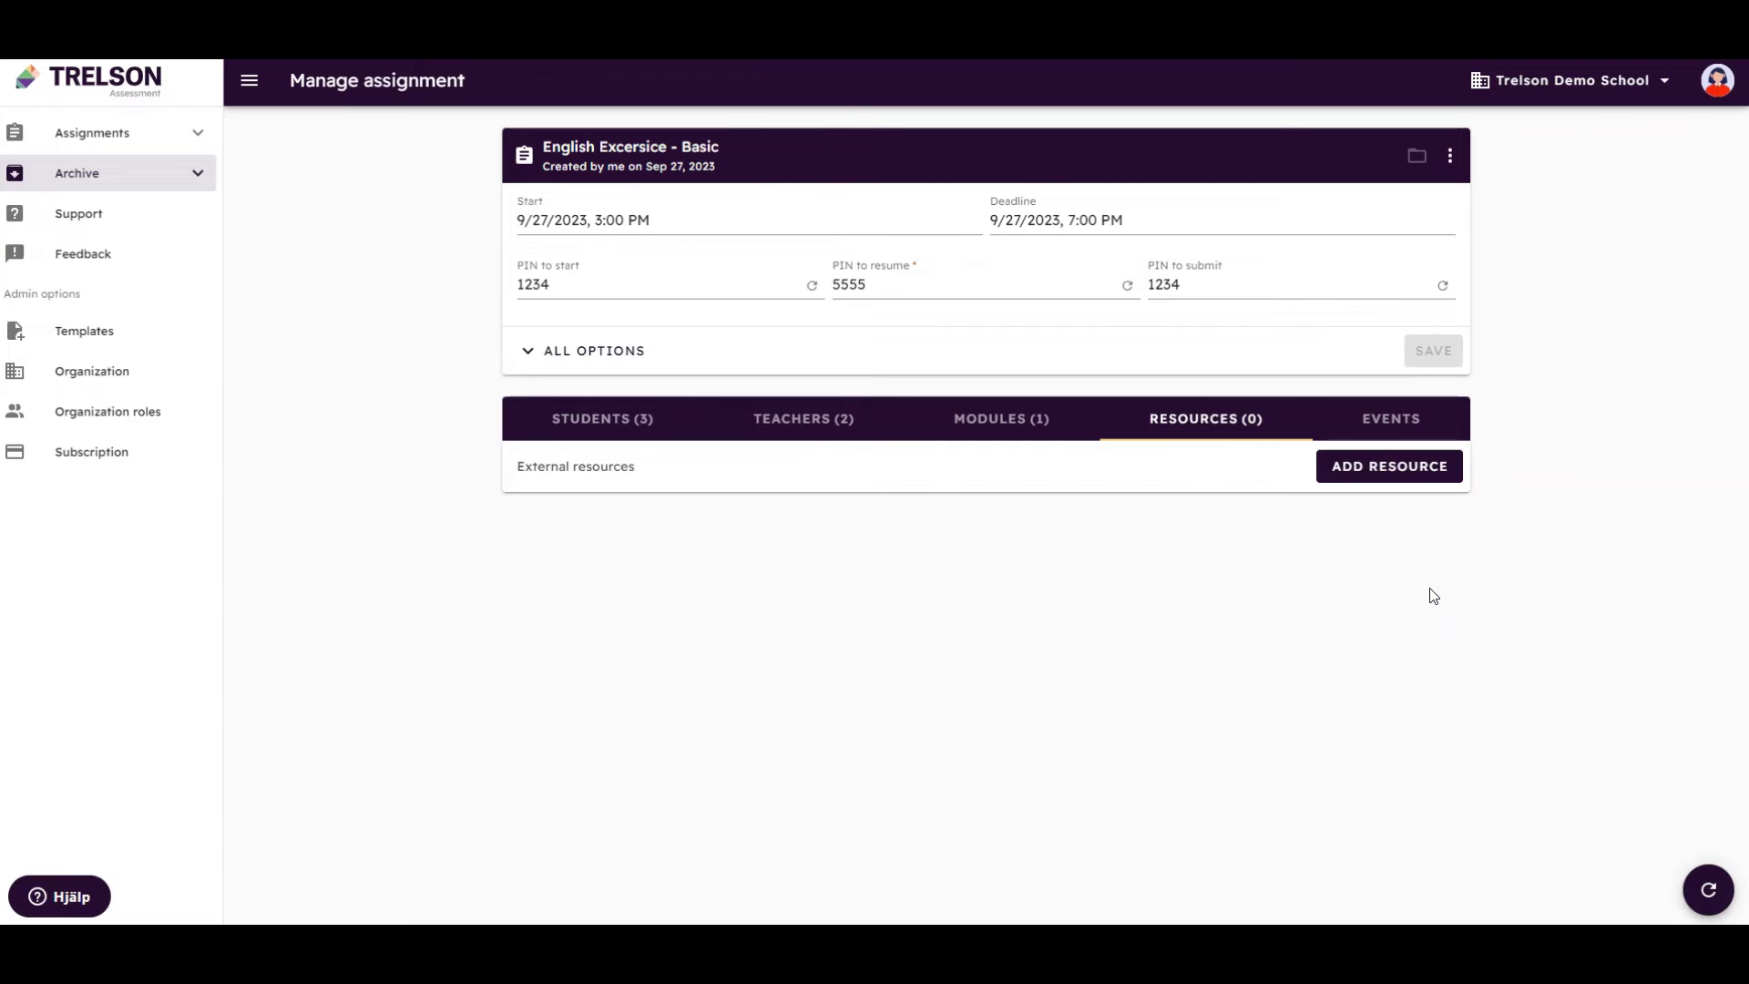
Add the Drive document 'The difference between verbs & adjectives' converted to PDF with text to speech
{"action": "left_click", "coordinate": [1430, 590]}
{"action": "left_click", "coordinate": [1407, 481]}
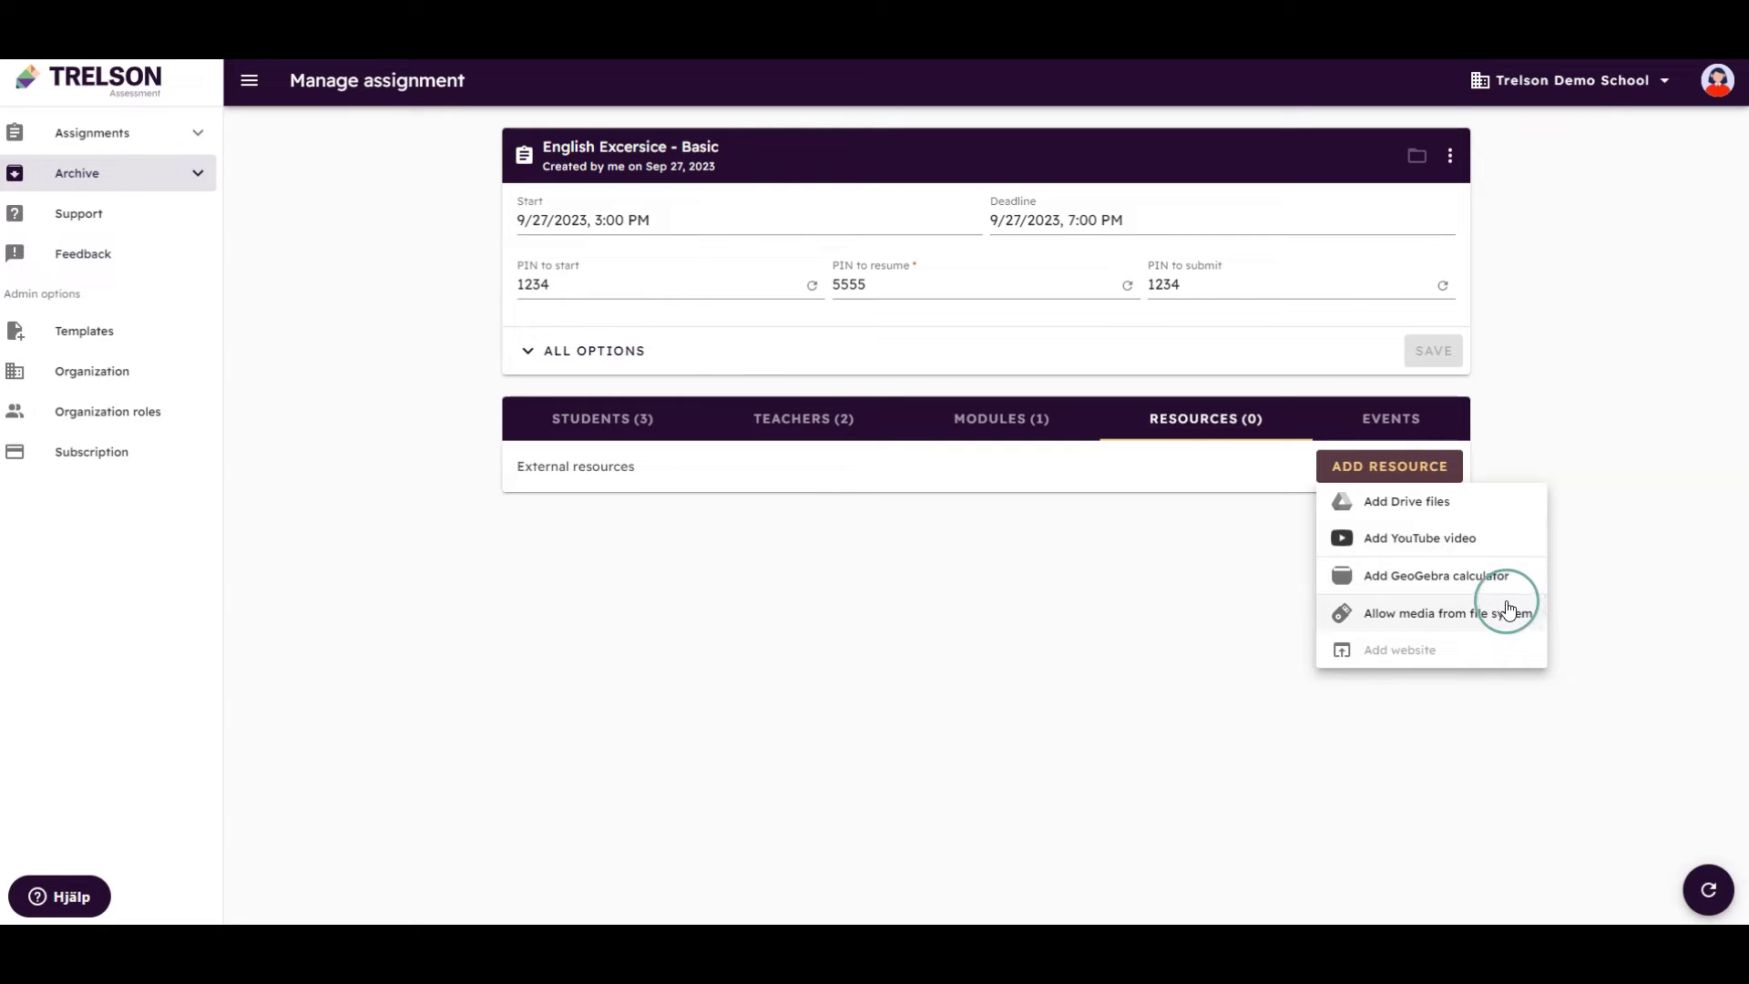
{"action": "left_click", "coordinate": [1483, 506]}
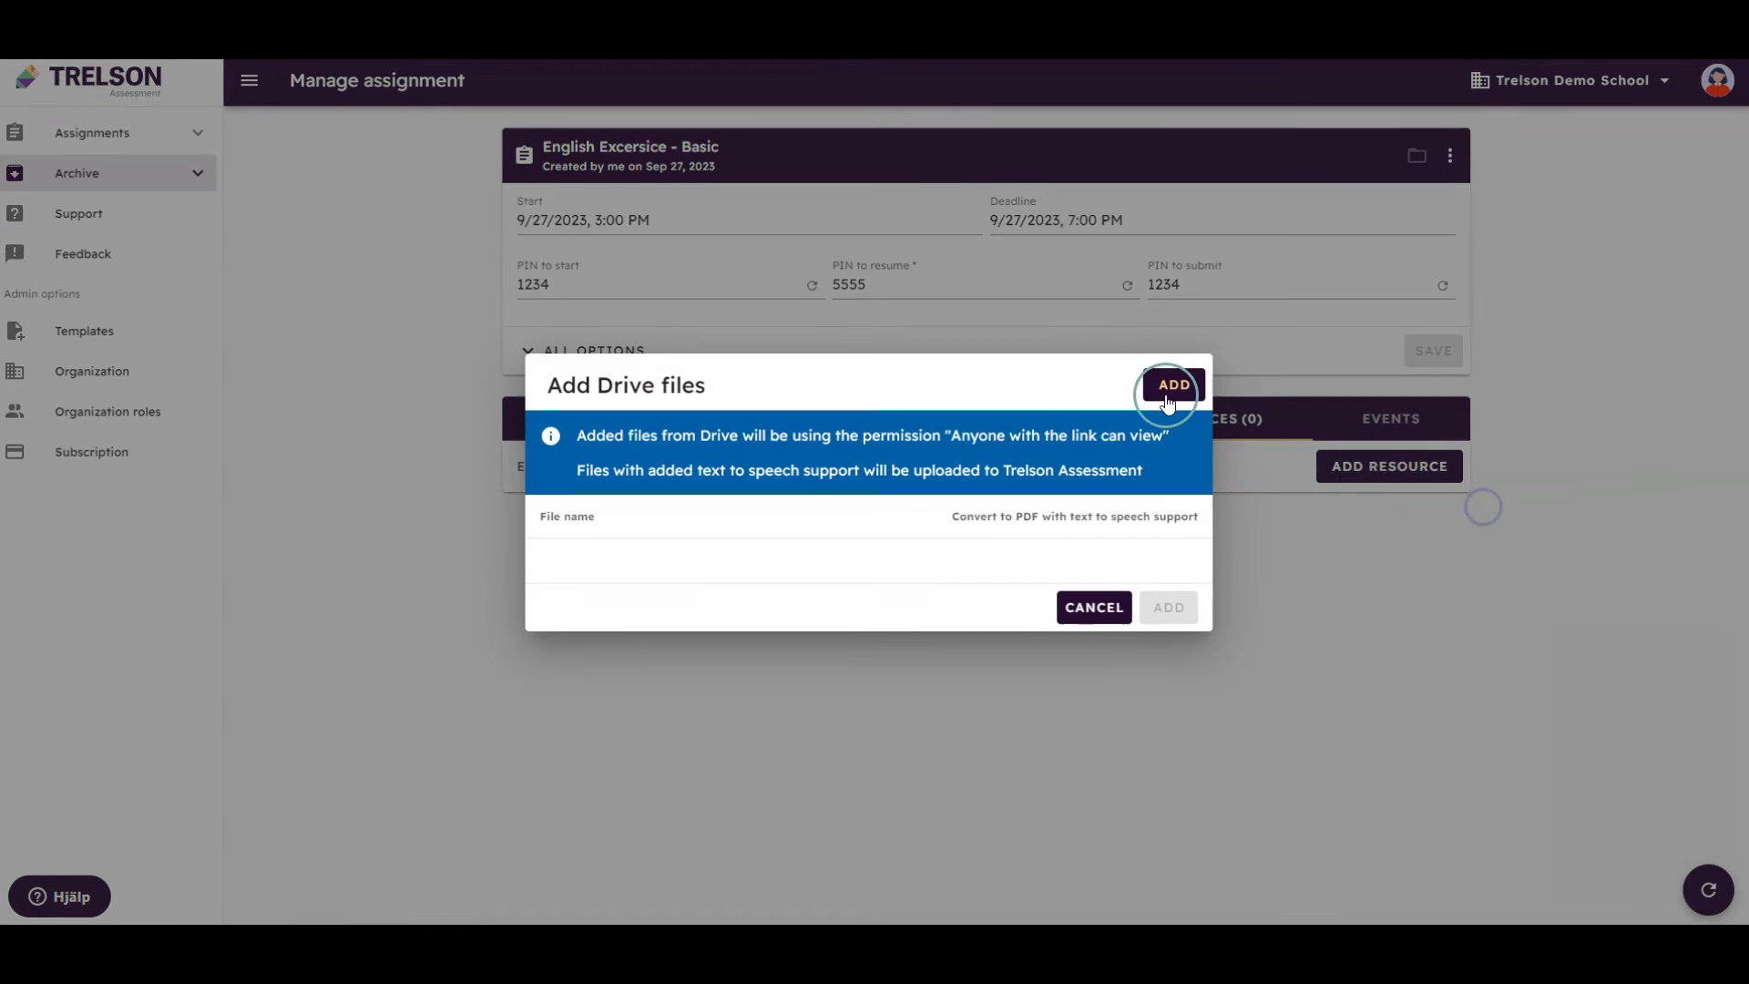
{"action": "left_click", "coordinate": [1161, 394]}
{"action": "left_click", "coordinate": [535, 489]}
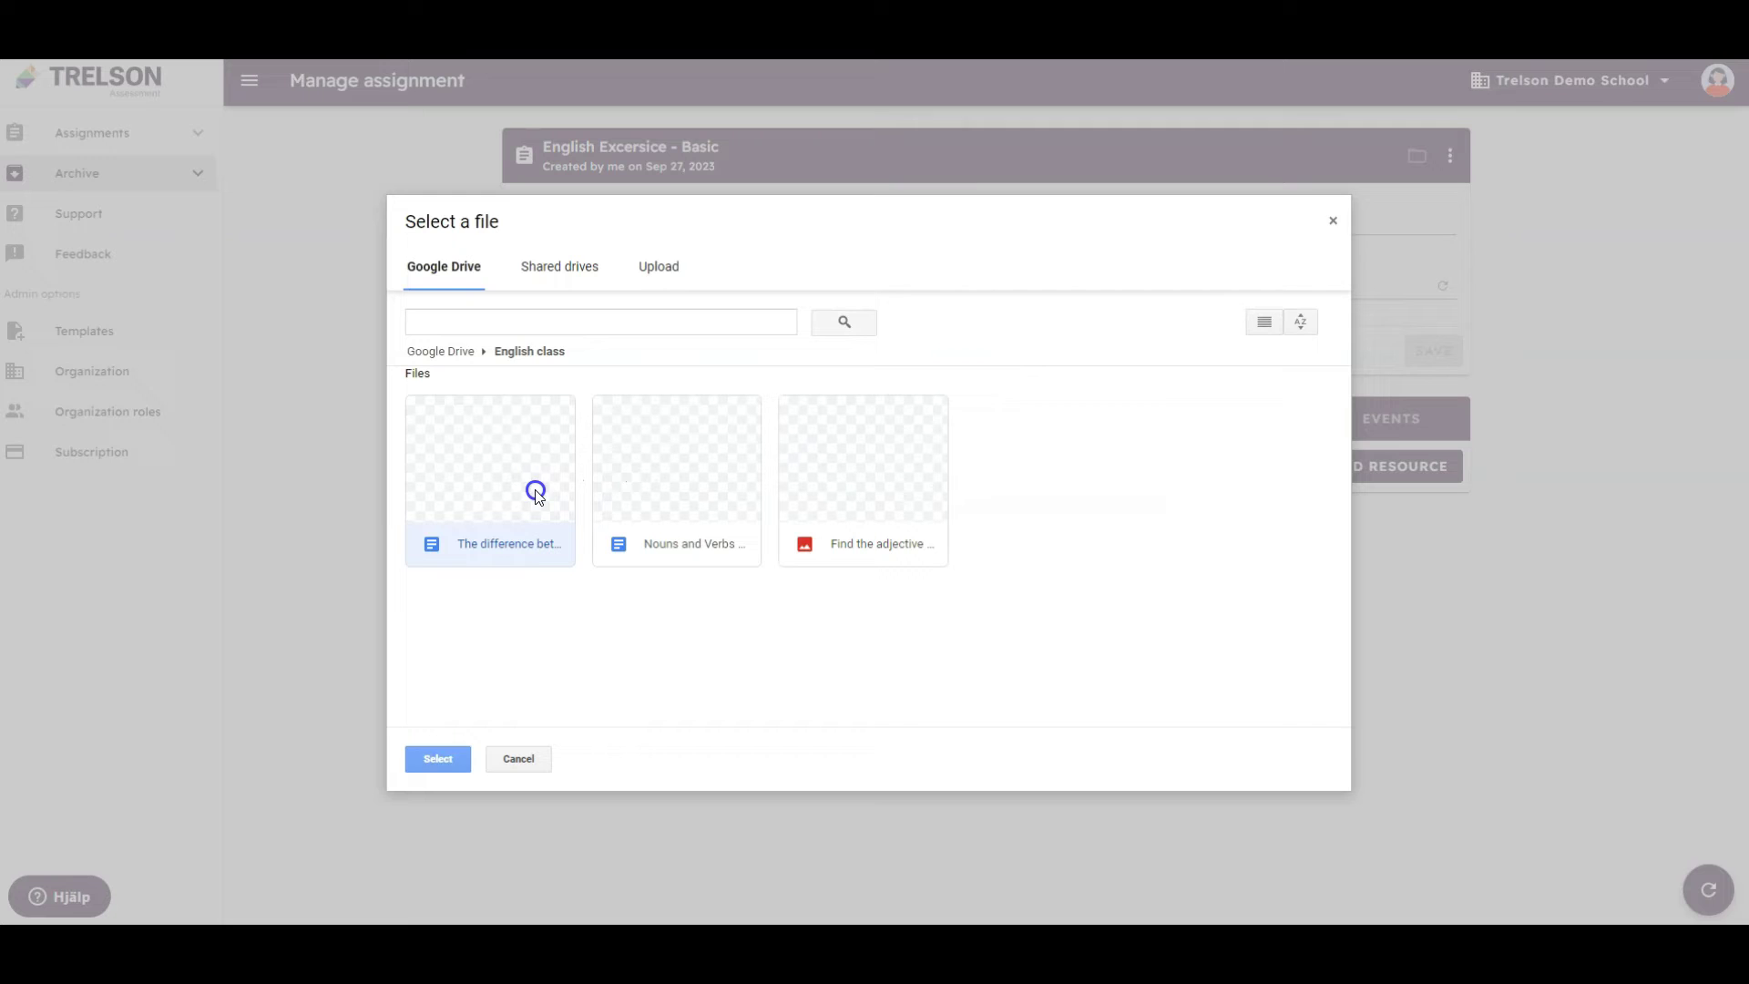
{"action": "left_click", "coordinate": [443, 756]}
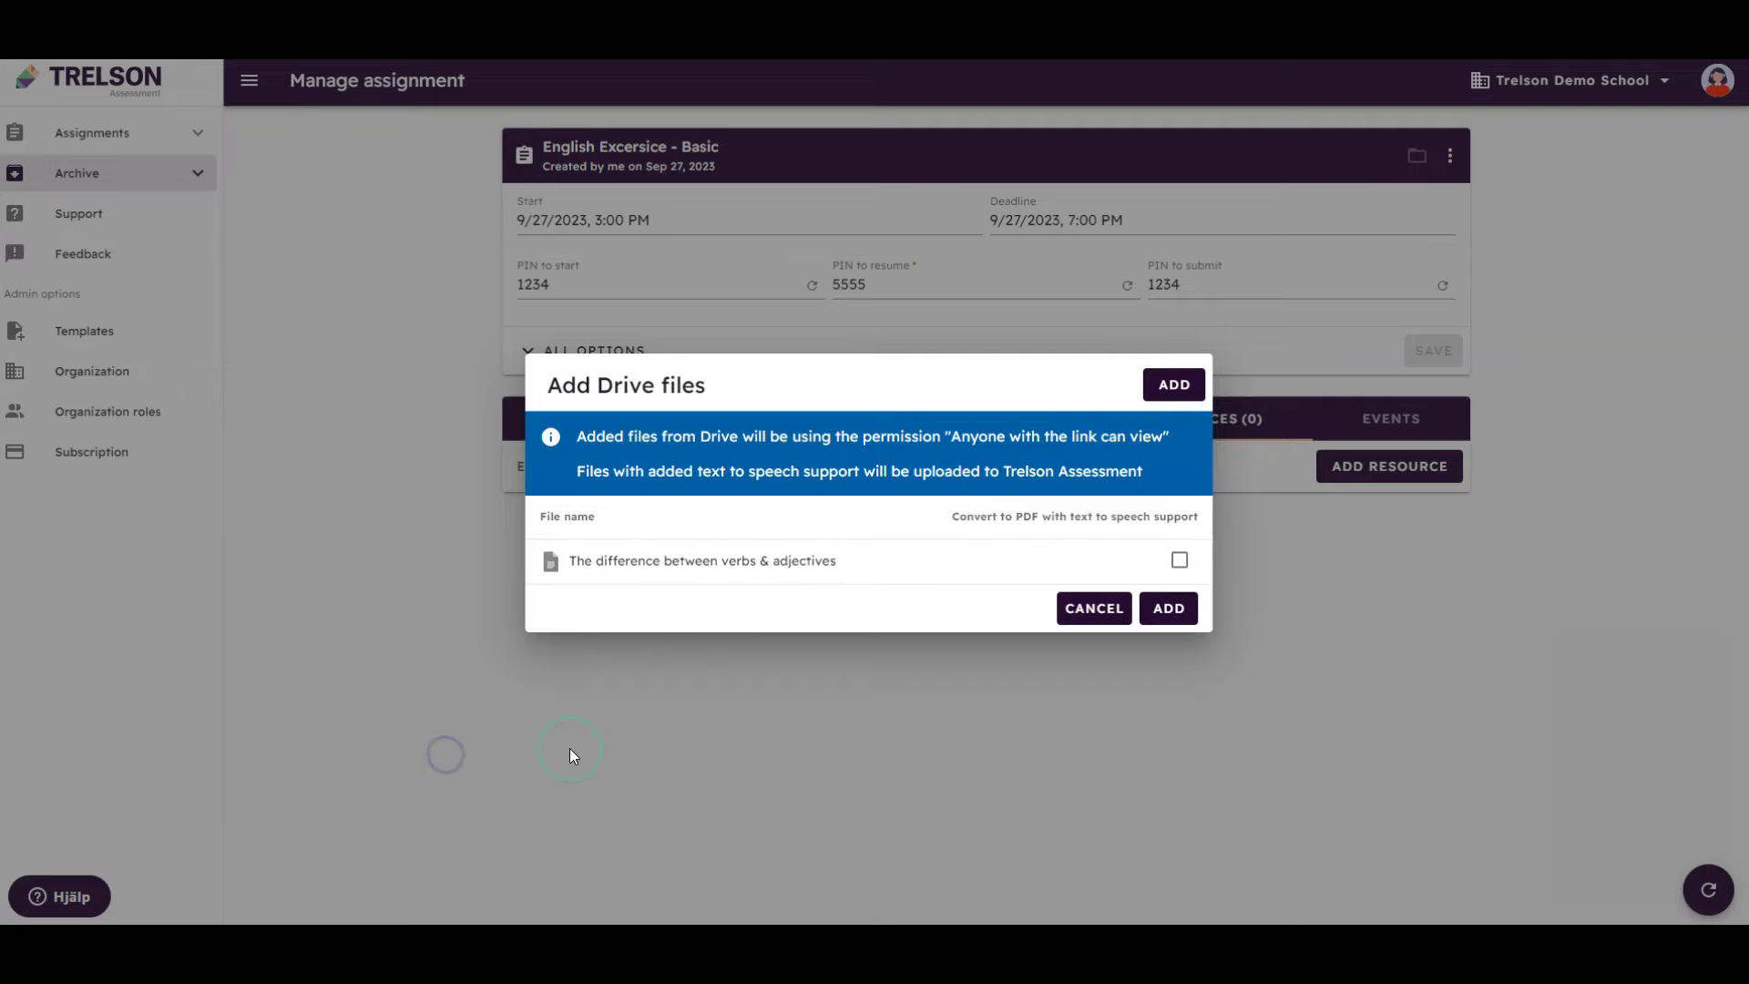
{"action": "left_click", "coordinate": [1178, 562]}
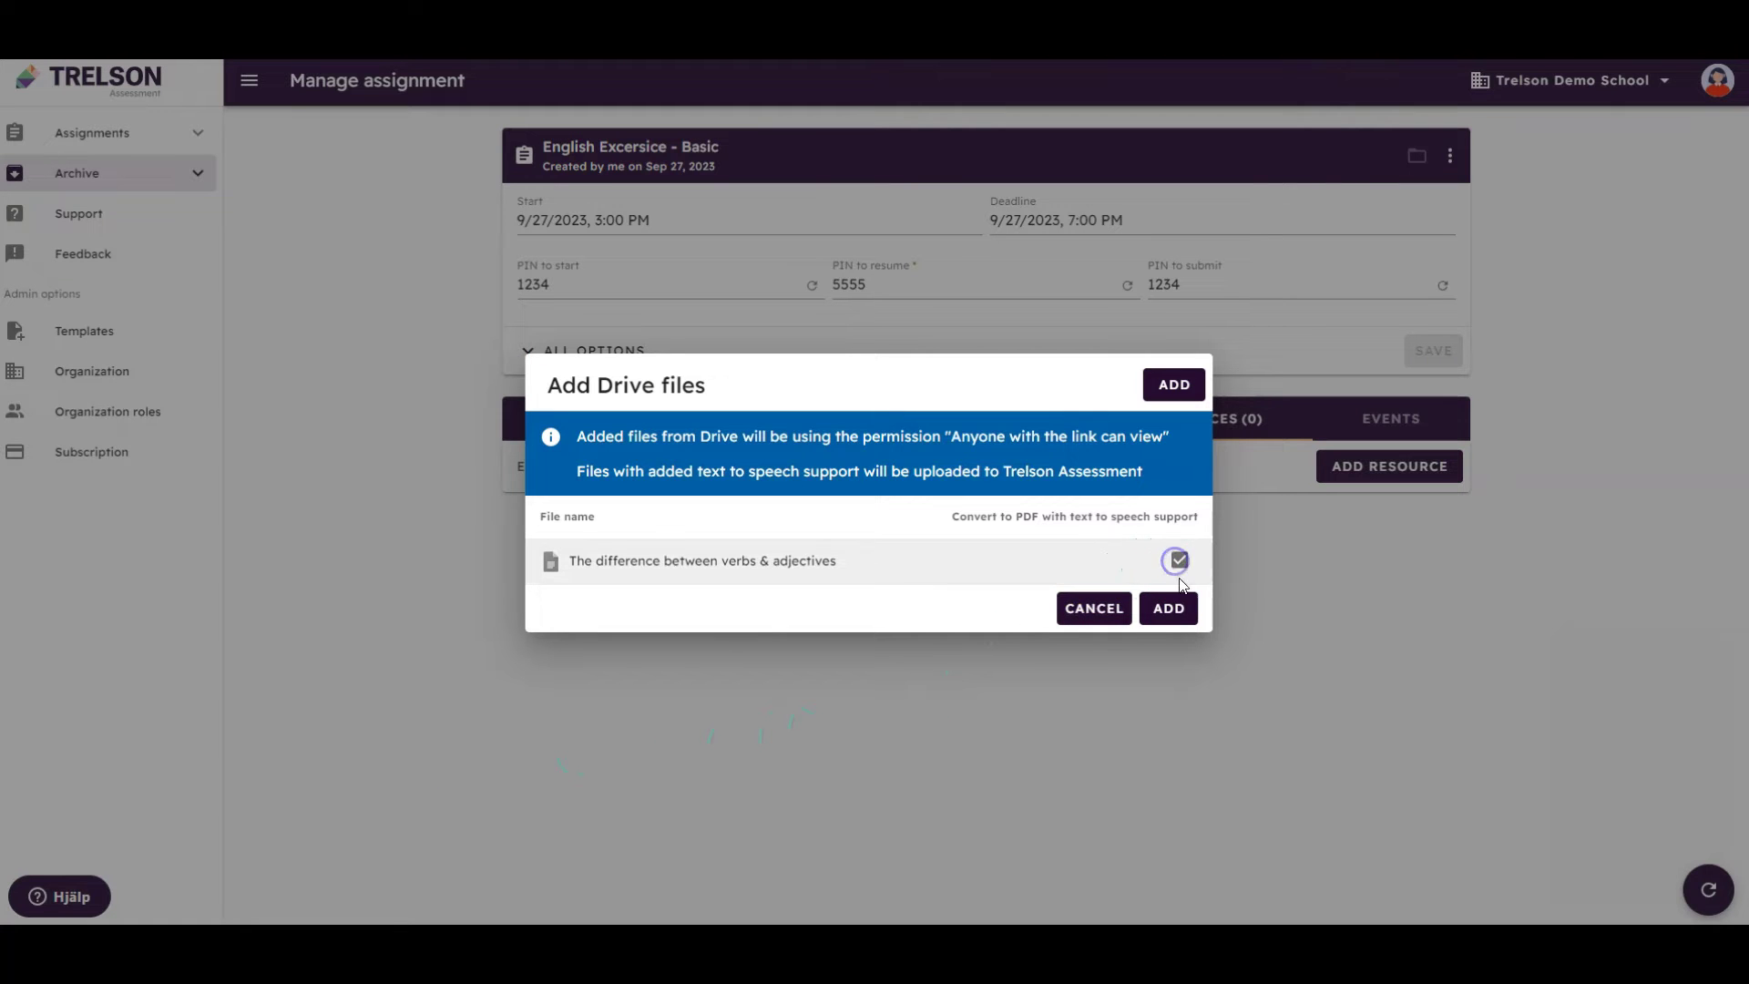
{"action": "left_click", "coordinate": [1184, 614]}
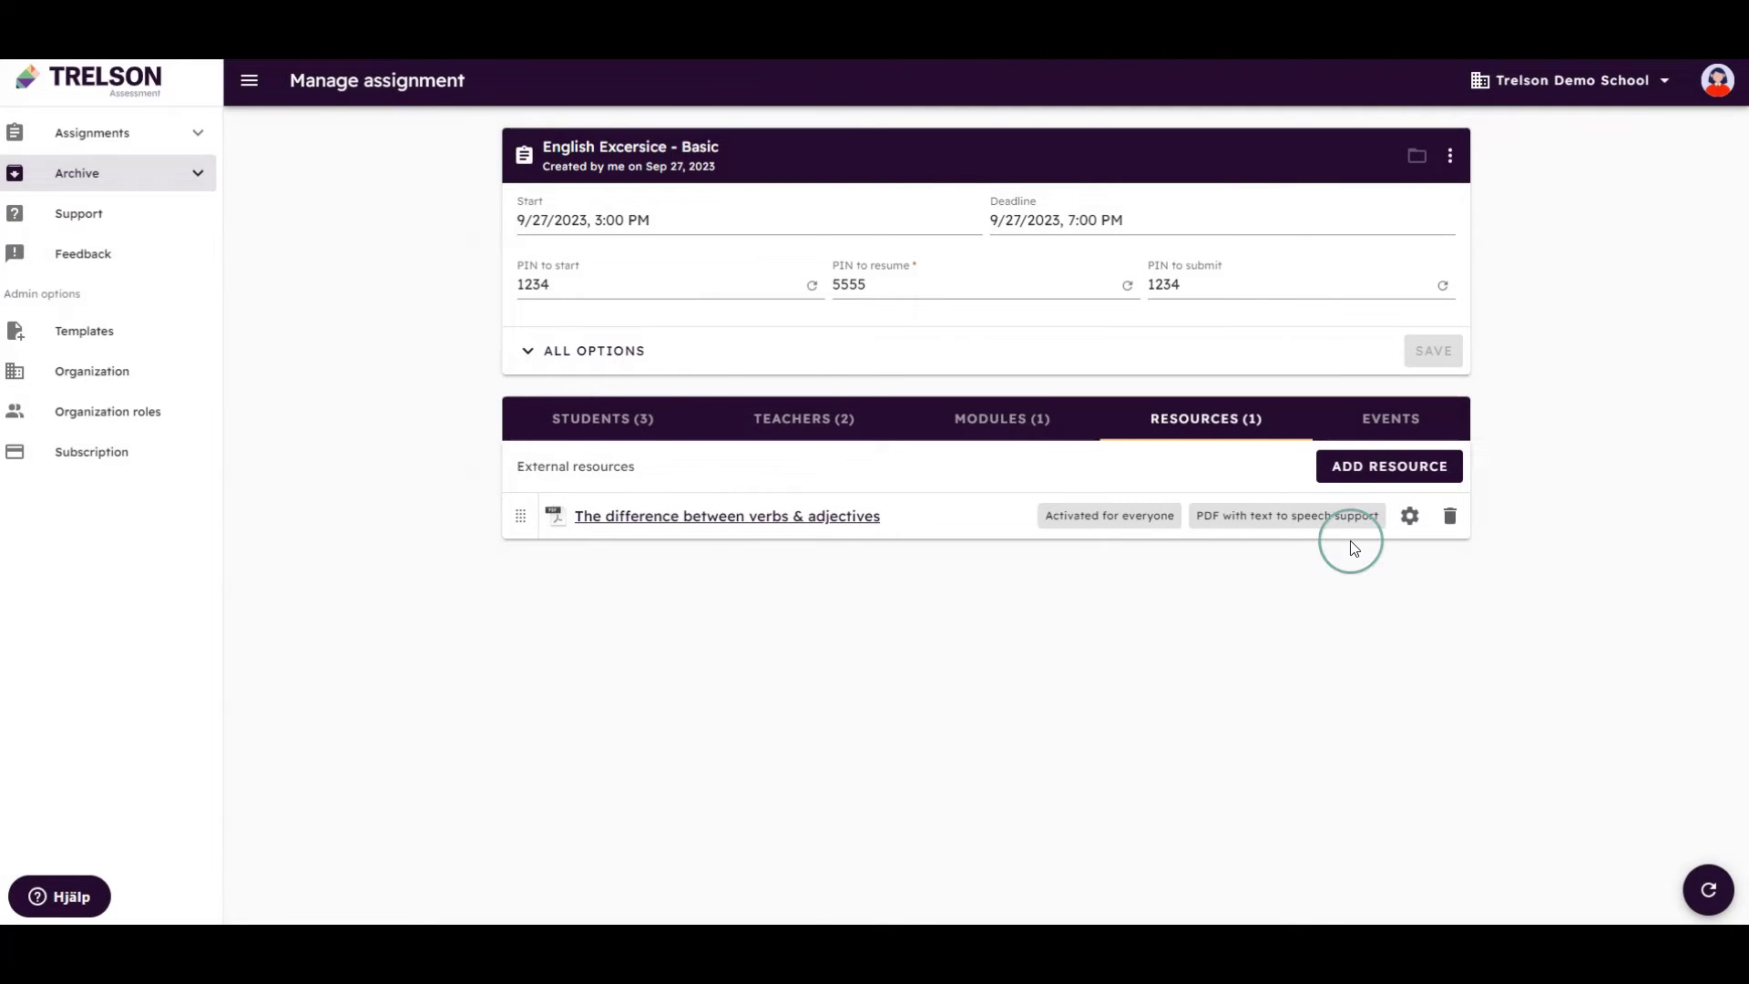
Add the Writing Strategies YouTube video as a resource from its pasted link
{"action": "left_click", "coordinate": [1385, 469]}
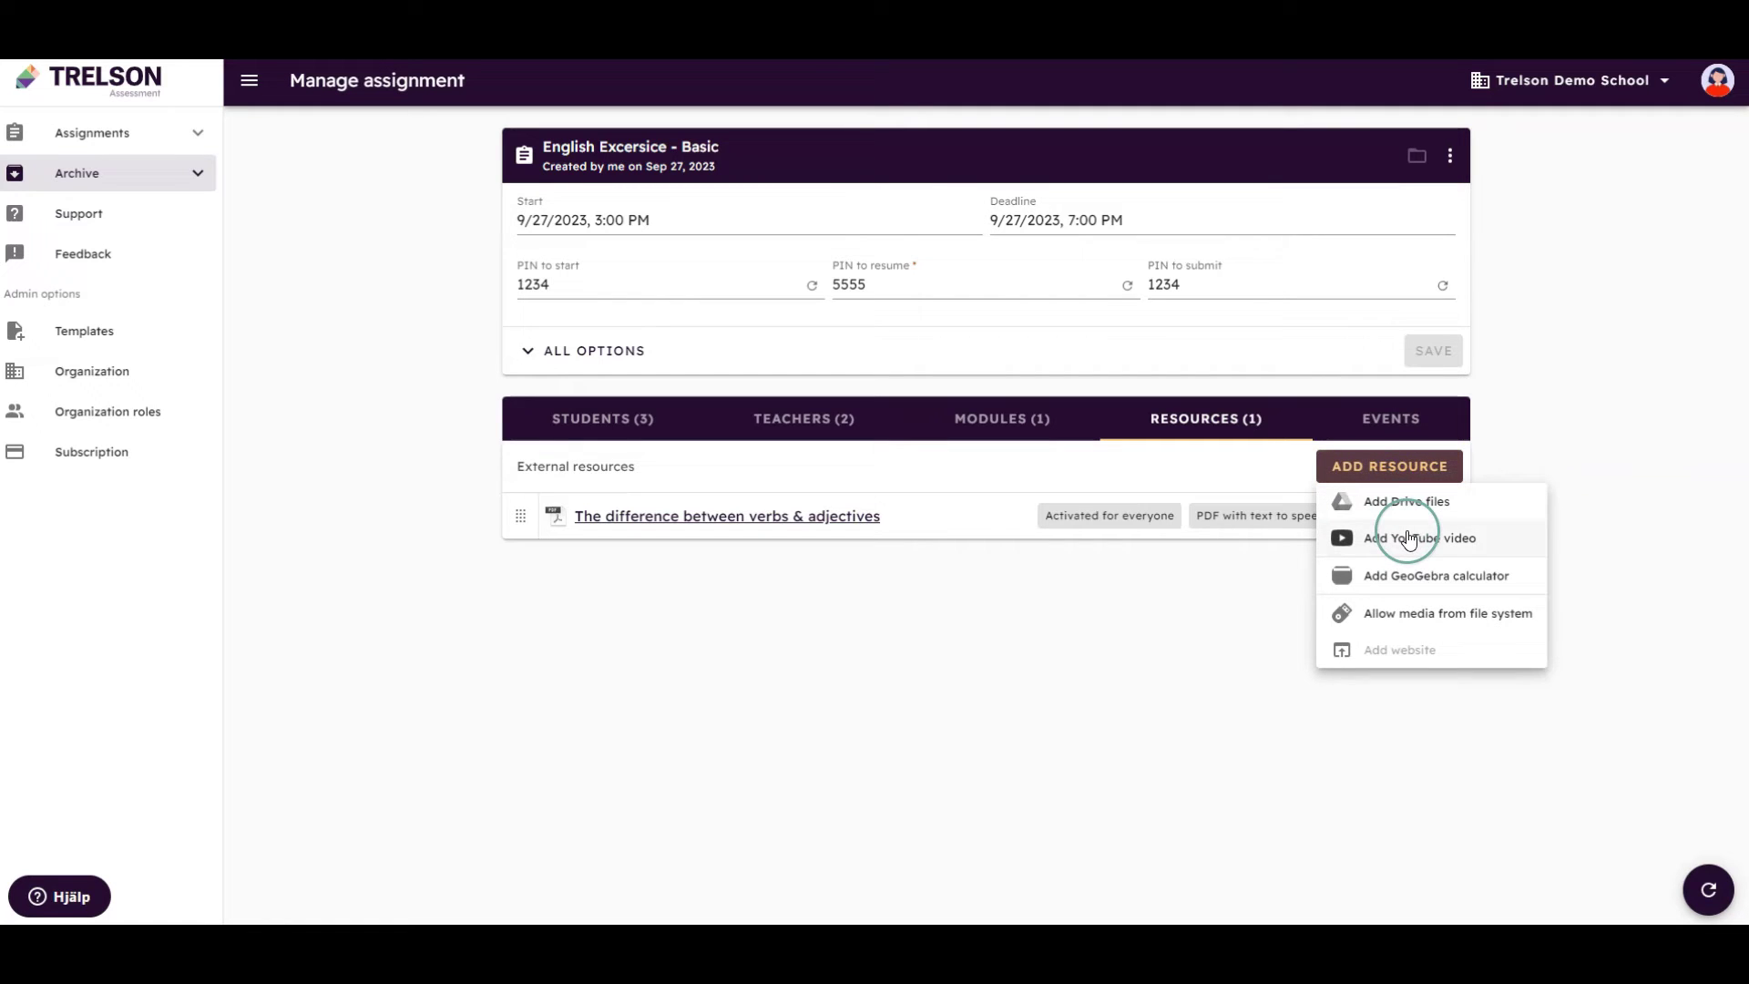
{"action": "left_click", "coordinate": [1408, 537]}
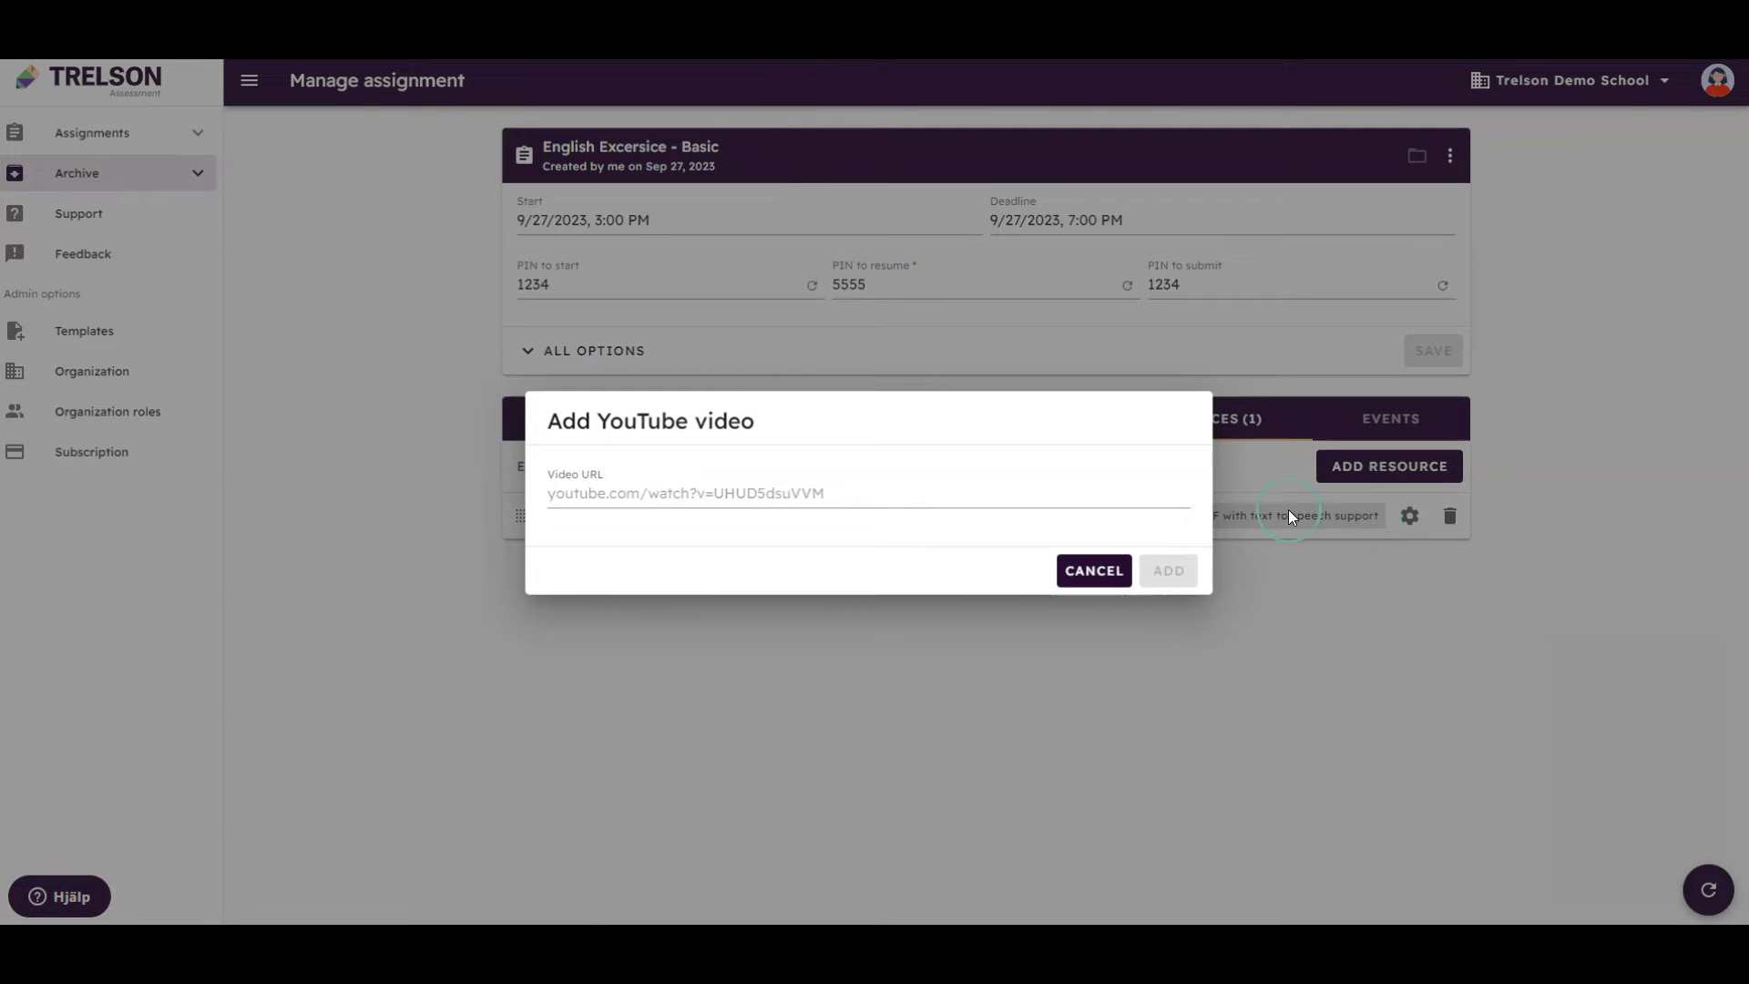
{"action": "left_click", "coordinate": [1009, 492]}
{"action": "type", "text": "https://www.youtube.com/embed/hQ1OwYu4GsY?rel=0"}
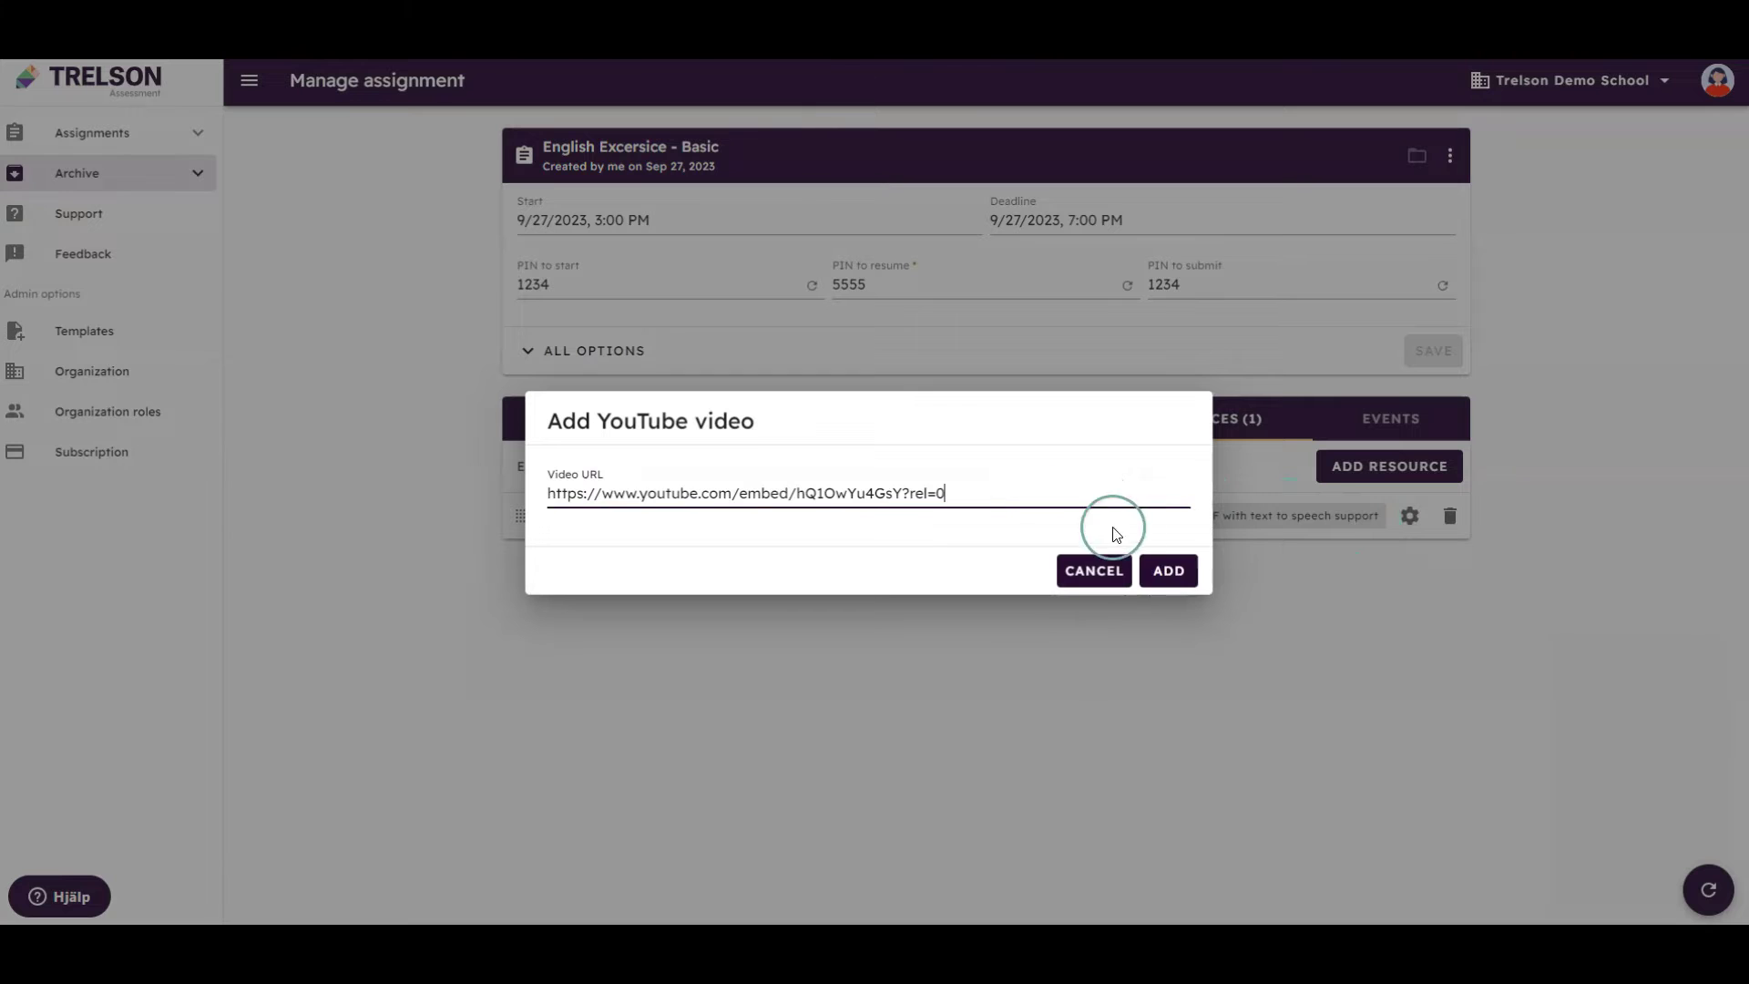
{"action": "left_click", "coordinate": [1171, 570]}
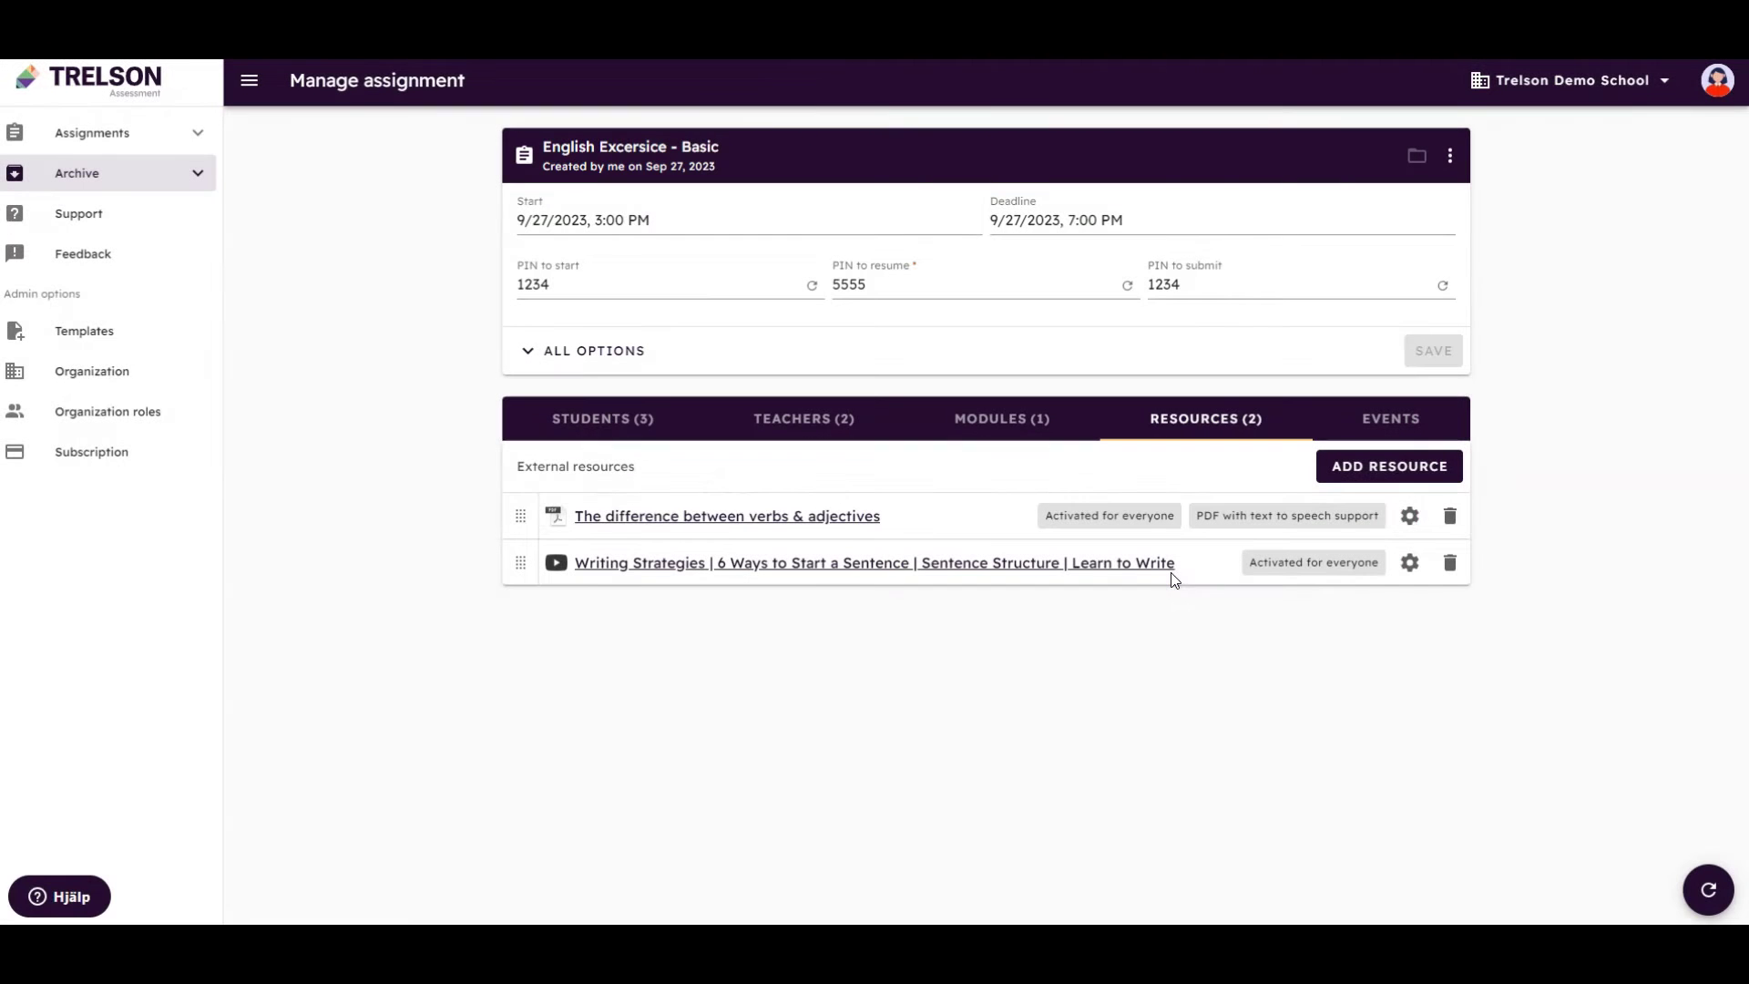
Restrict the video's access to two of the three students
{"action": "left_click", "coordinate": [1409, 564]}
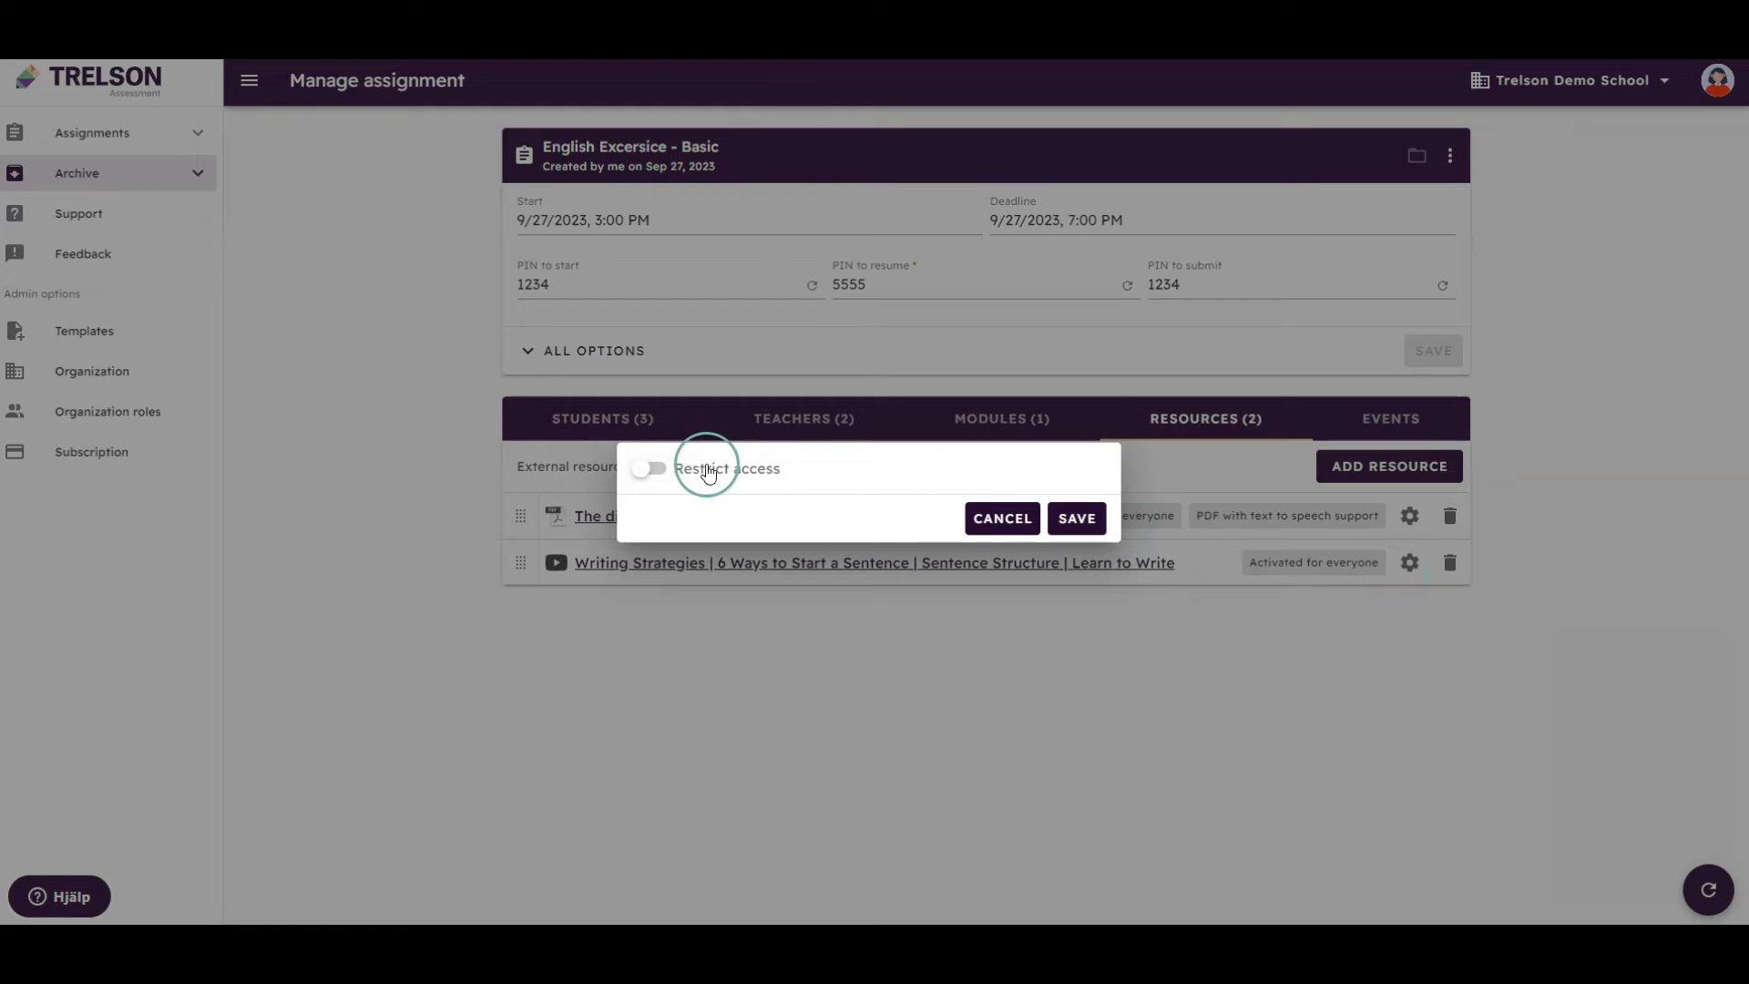
{"action": "left_click", "coordinate": [676, 468]}
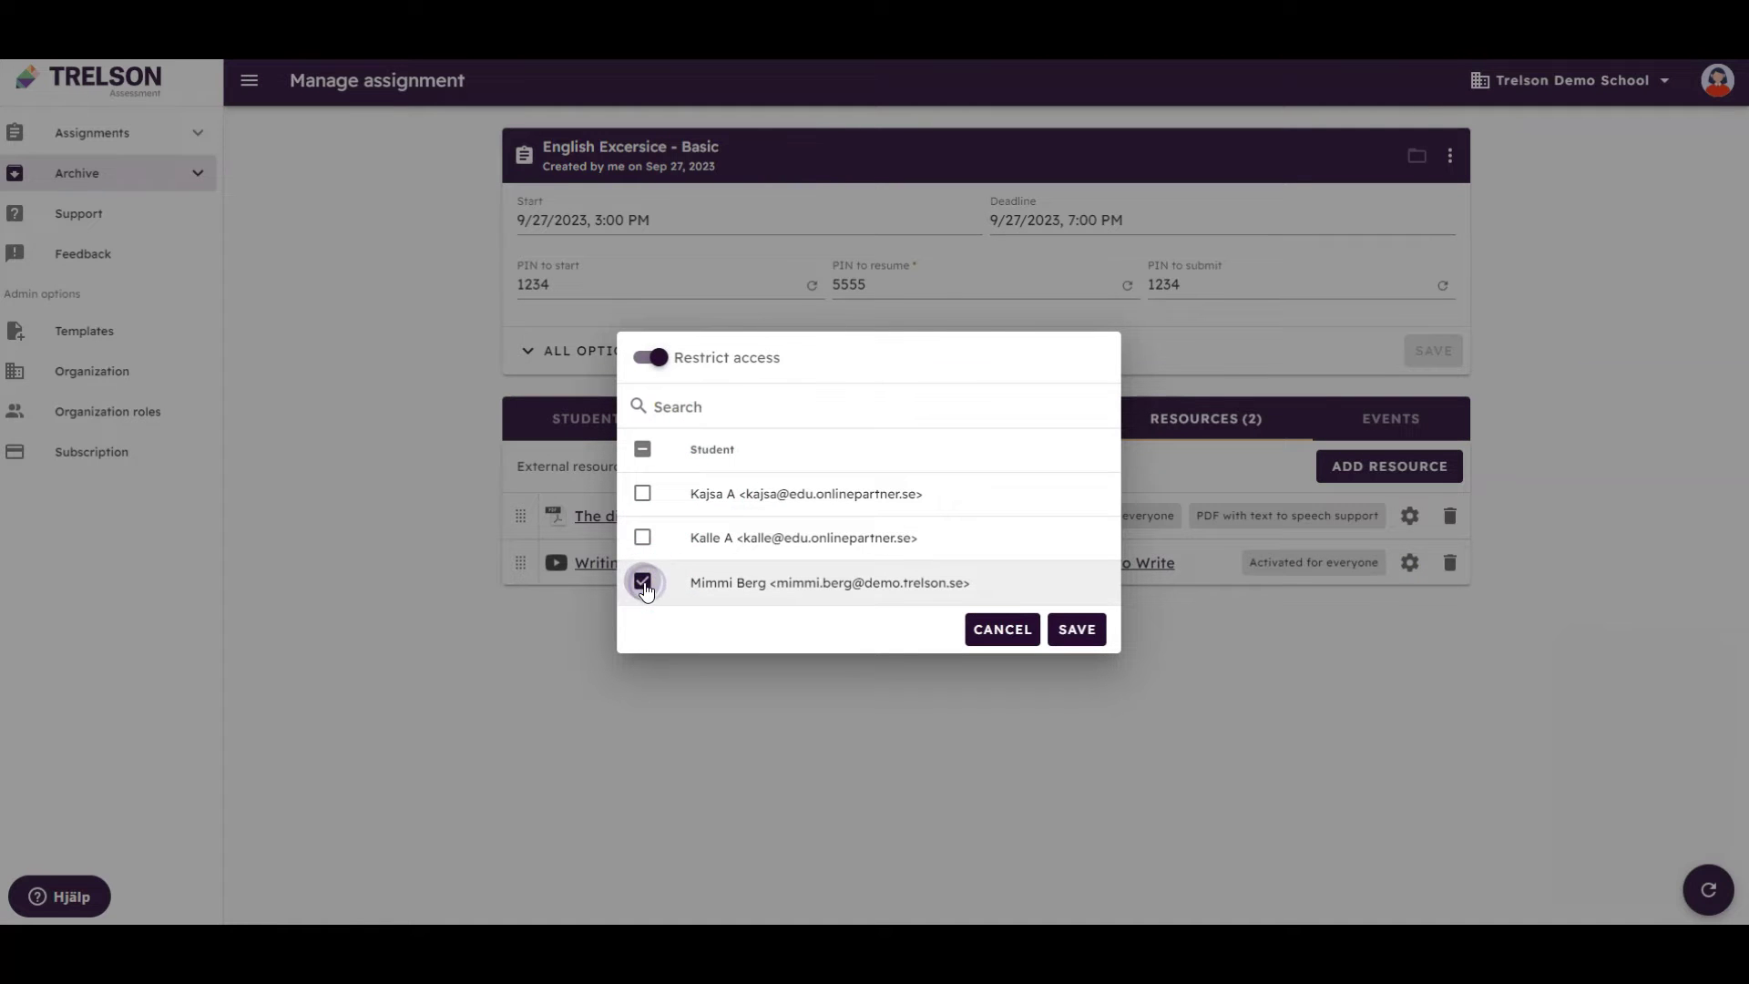
{"action": "left_click", "coordinate": [643, 537]}
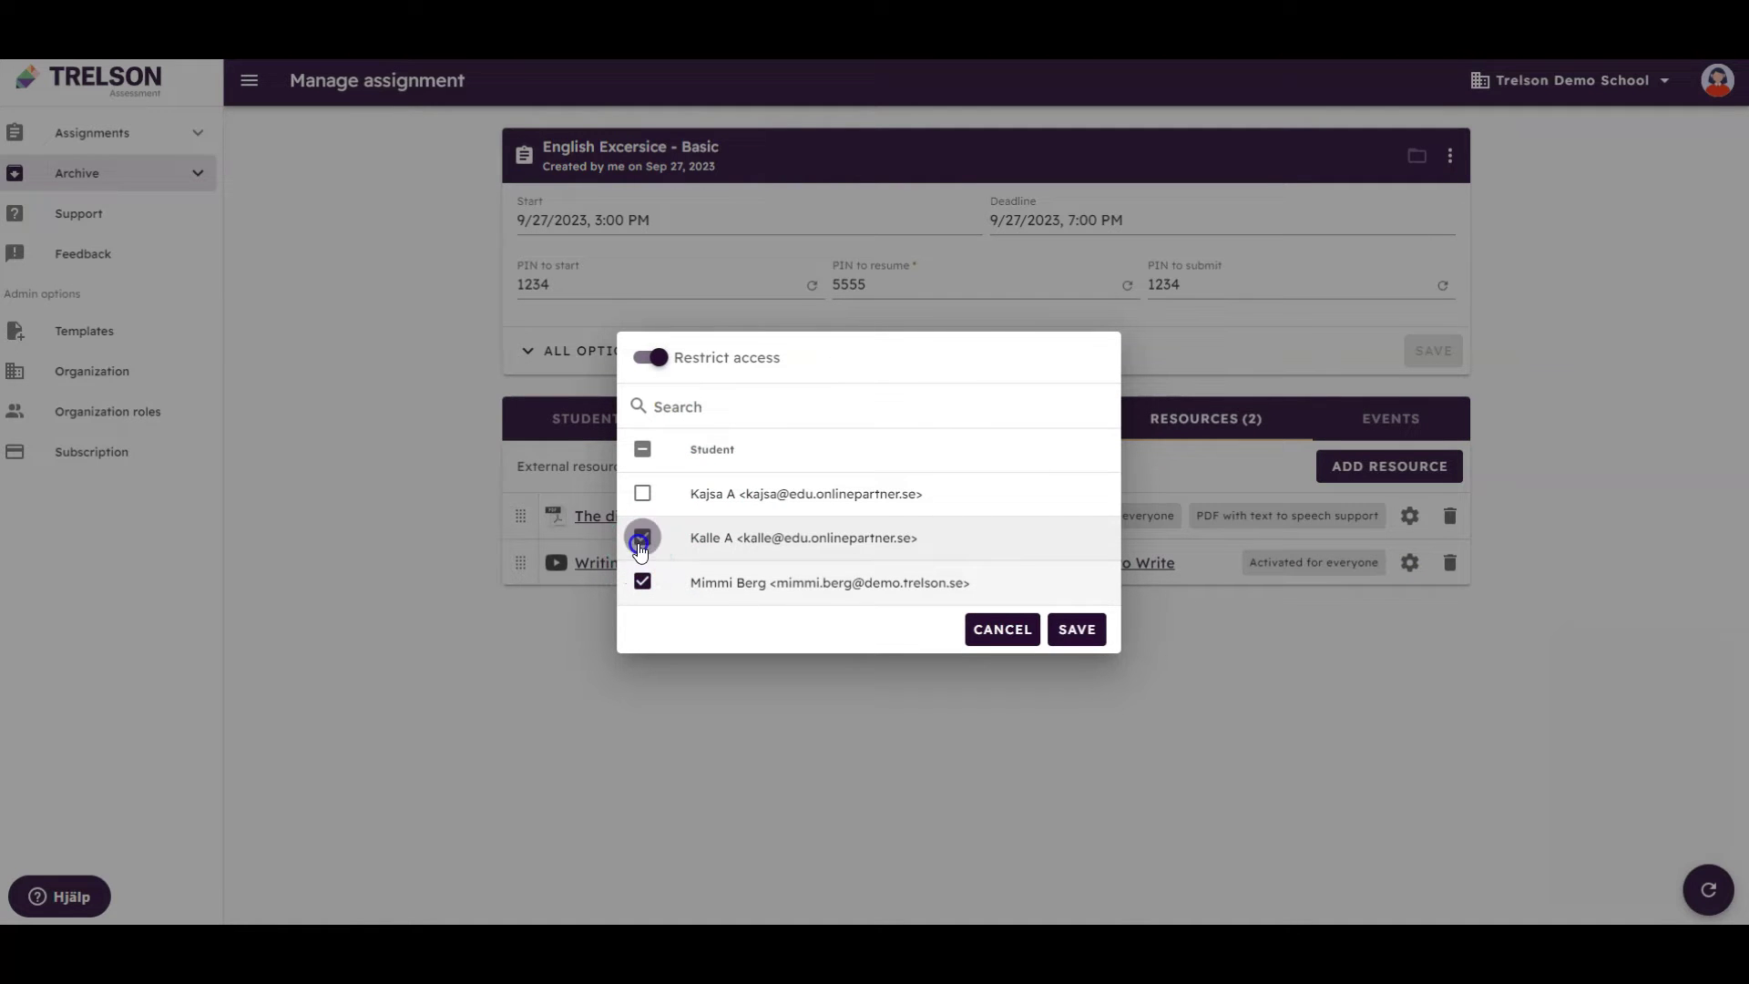
{"action": "left_click", "coordinate": [1078, 630]}
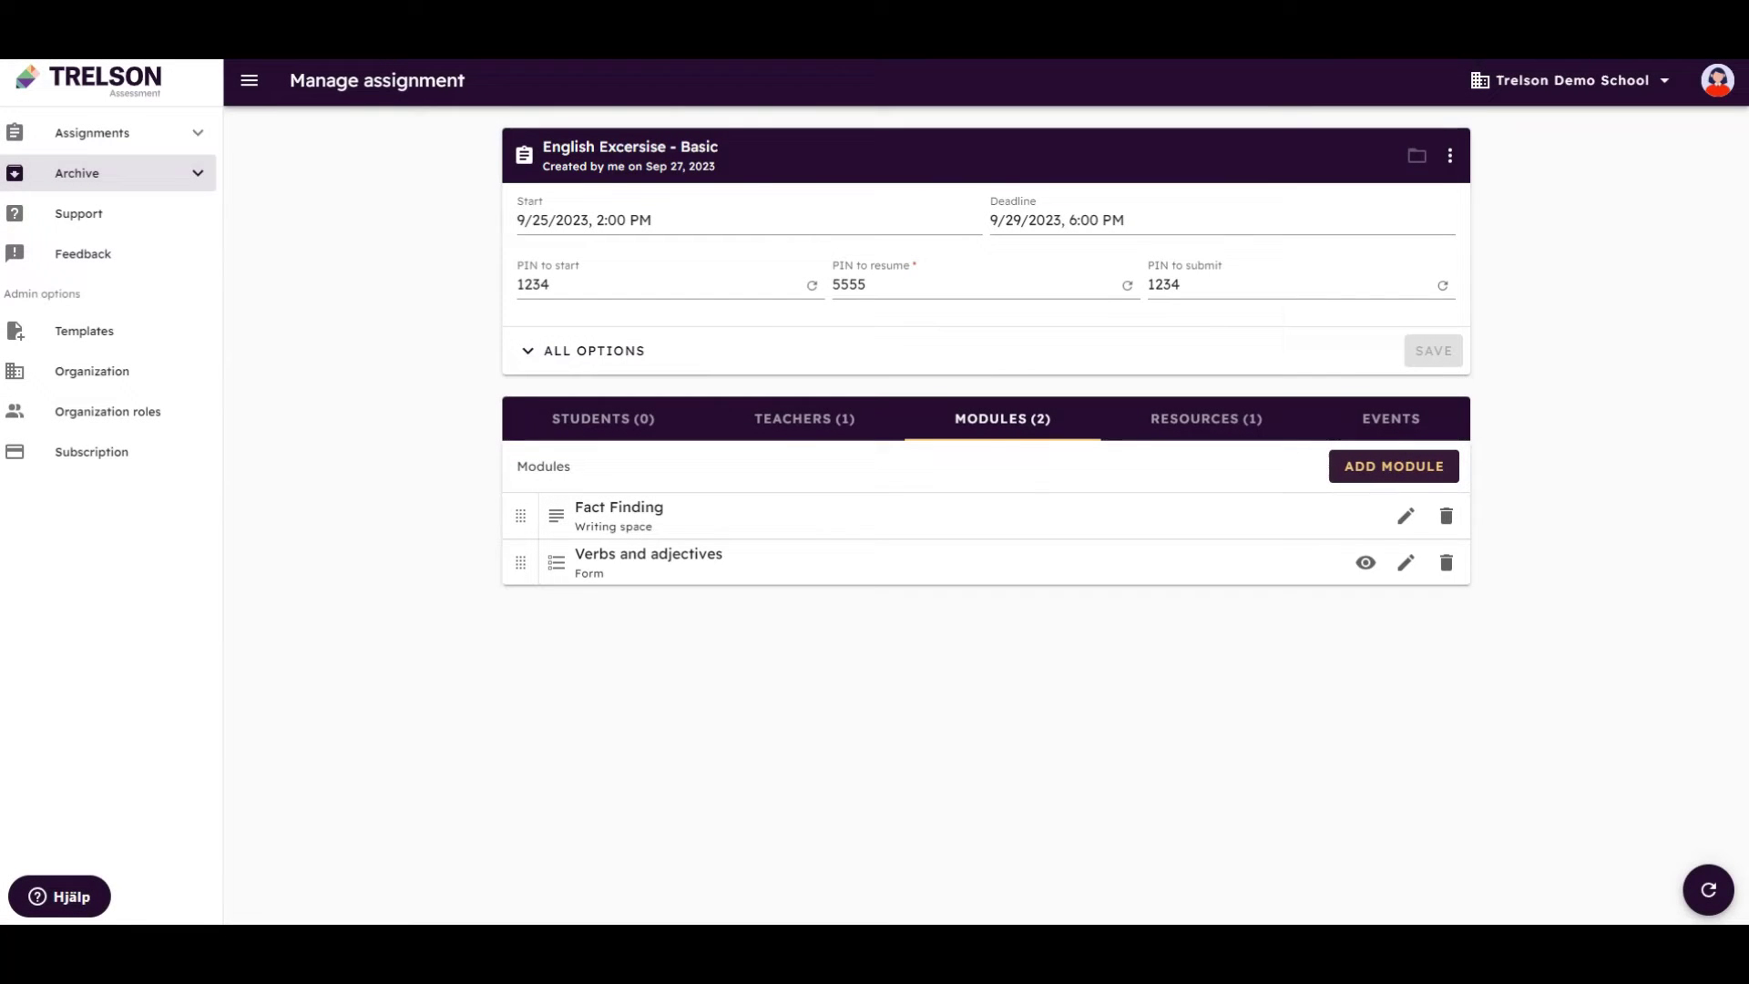
Turn on Use a custom template in the Fact Finding module's options
{"action": "left_click", "coordinate": [1413, 524]}
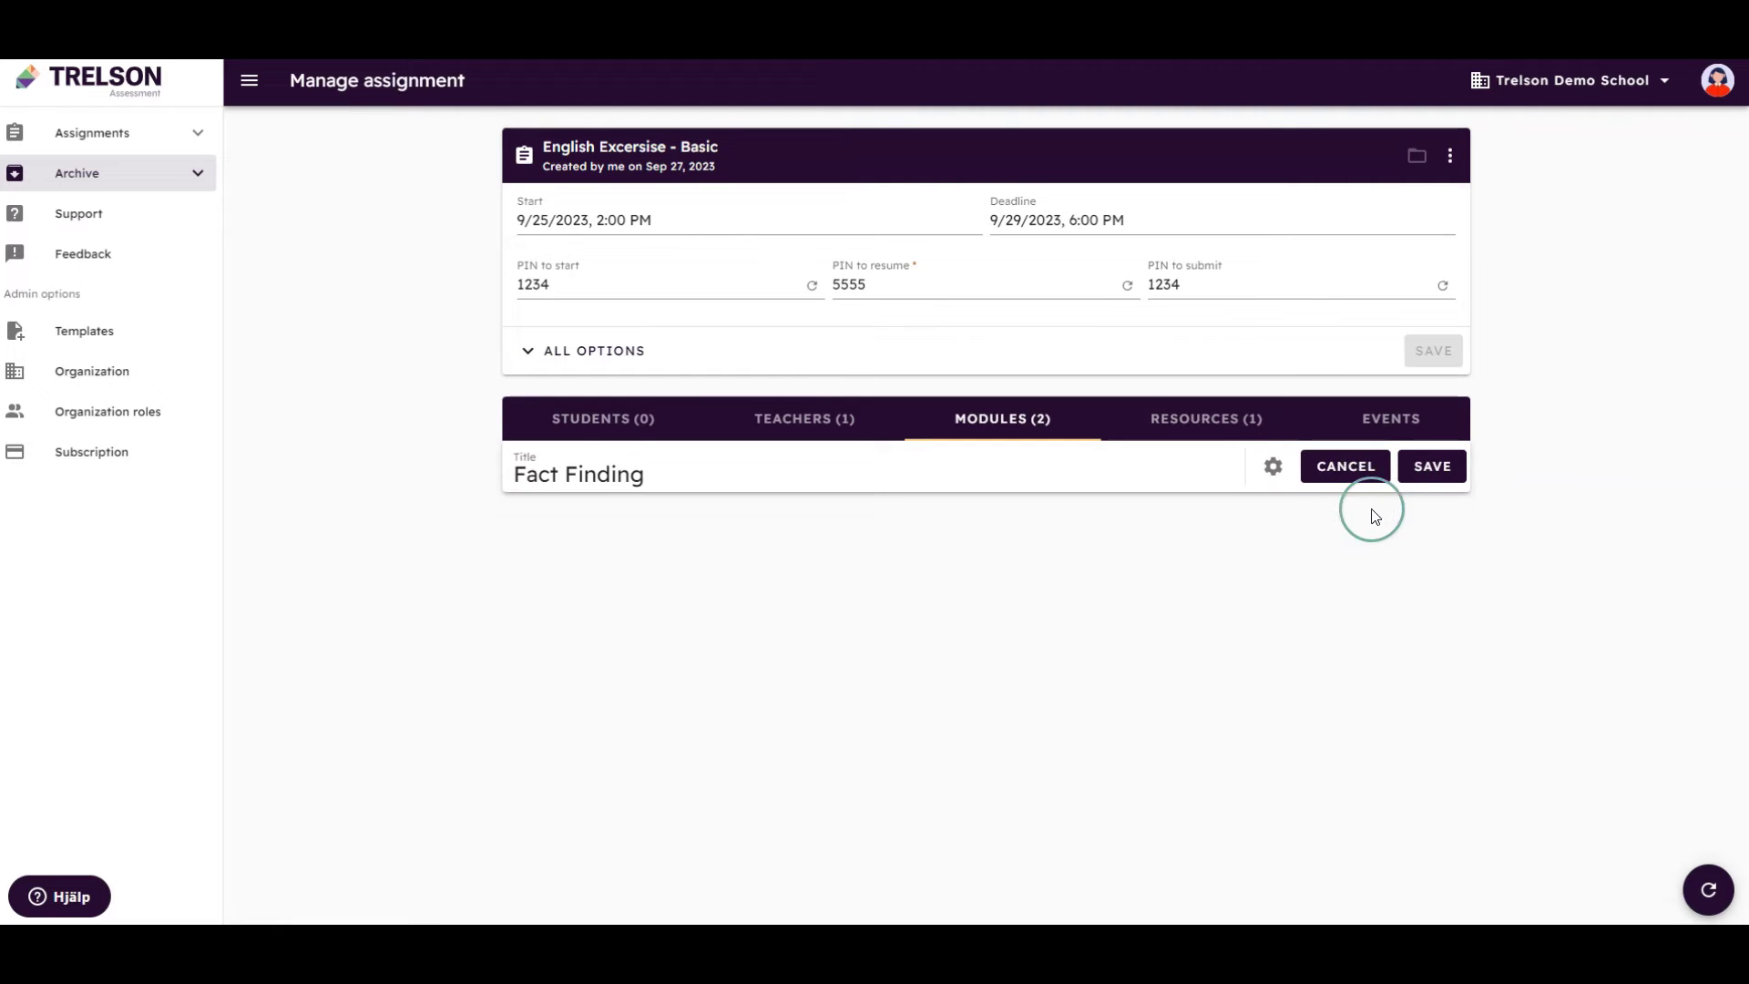
{"action": "left_click", "coordinate": [1276, 472]}
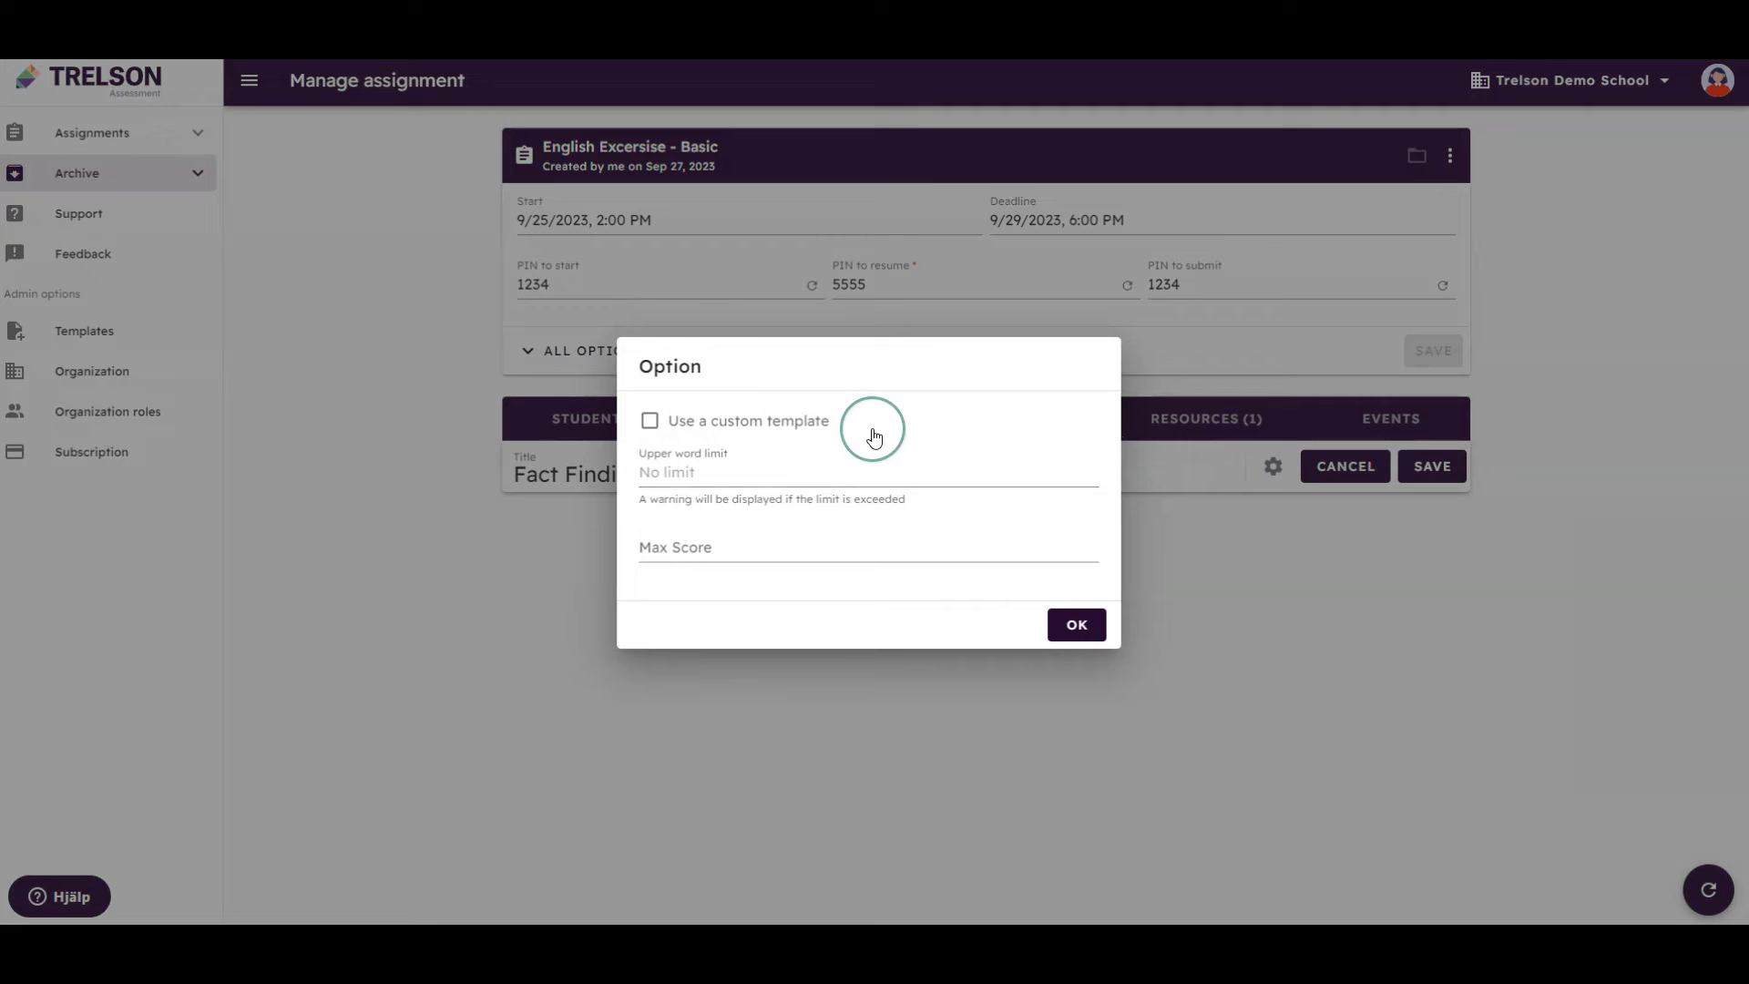
{"action": "left_click", "coordinate": [767, 423]}
{"action": "left_click", "coordinate": [1068, 619]}
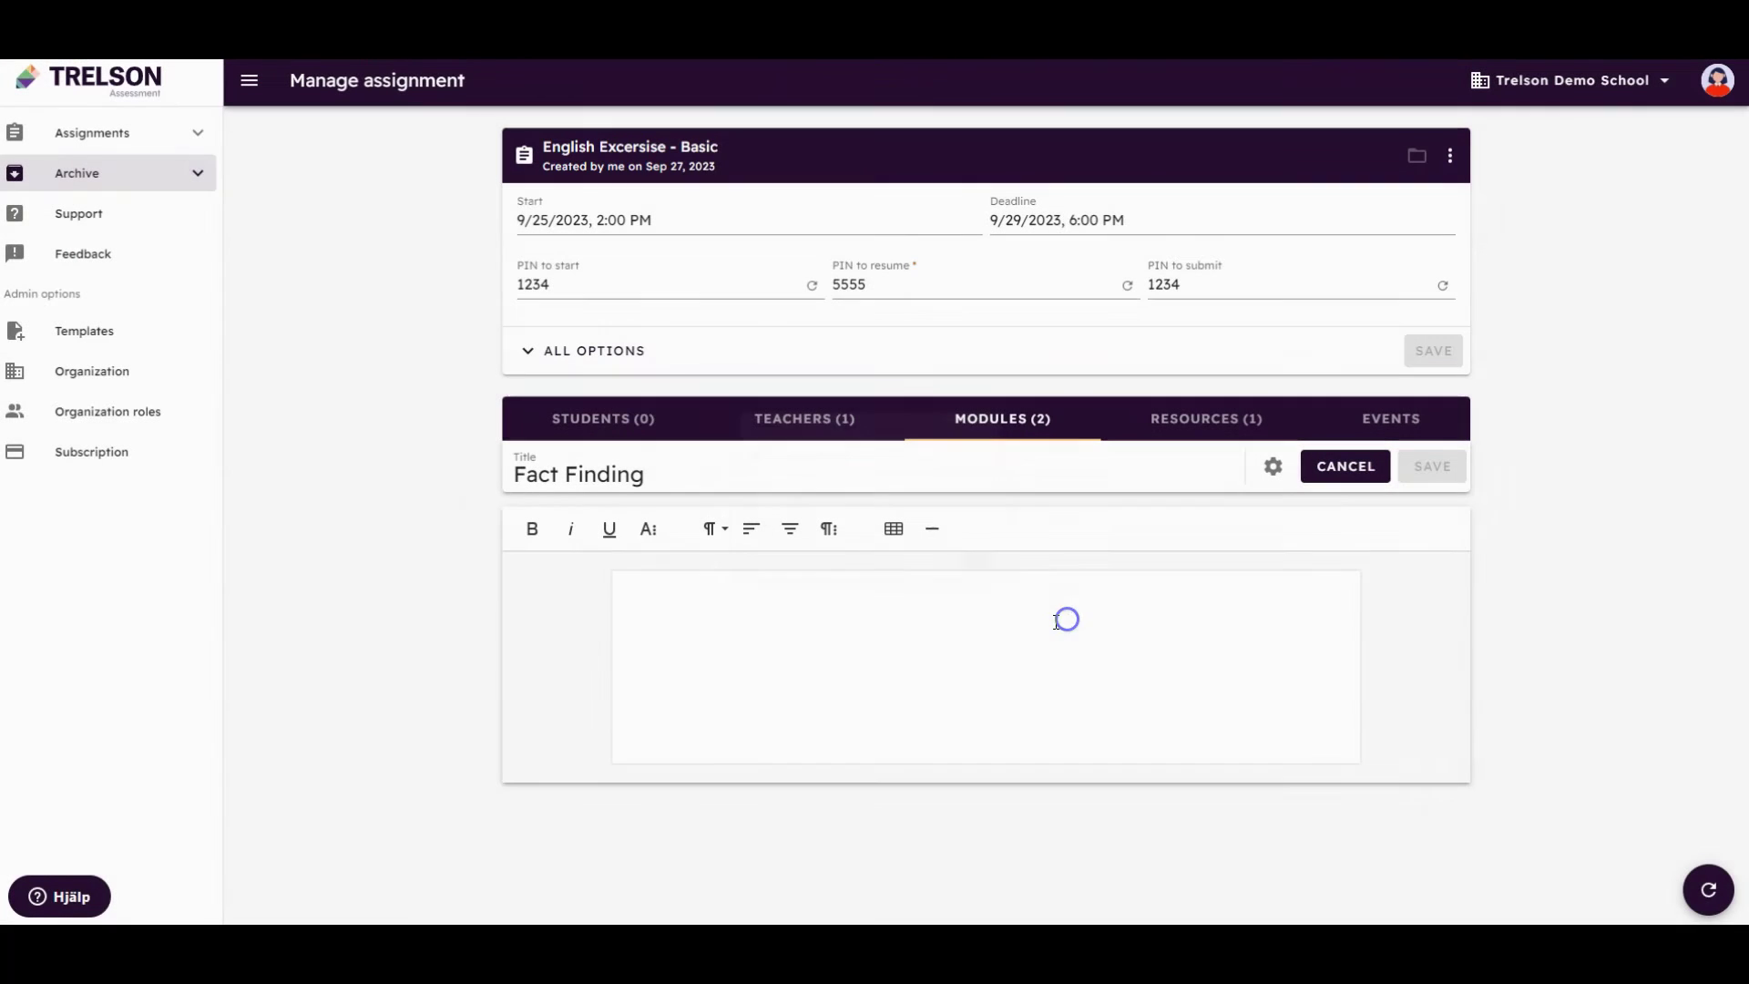
Review the sky-colour passage and its three questions, then save Fact Finding
{"action": "left_click", "coordinate": [889, 657]}
{"action": "left_click", "coordinate": [911, 625]}
{"action": "scroll", "coordinate": [916, 627], "scroll_direction": "down", "scroll_amount": 1}
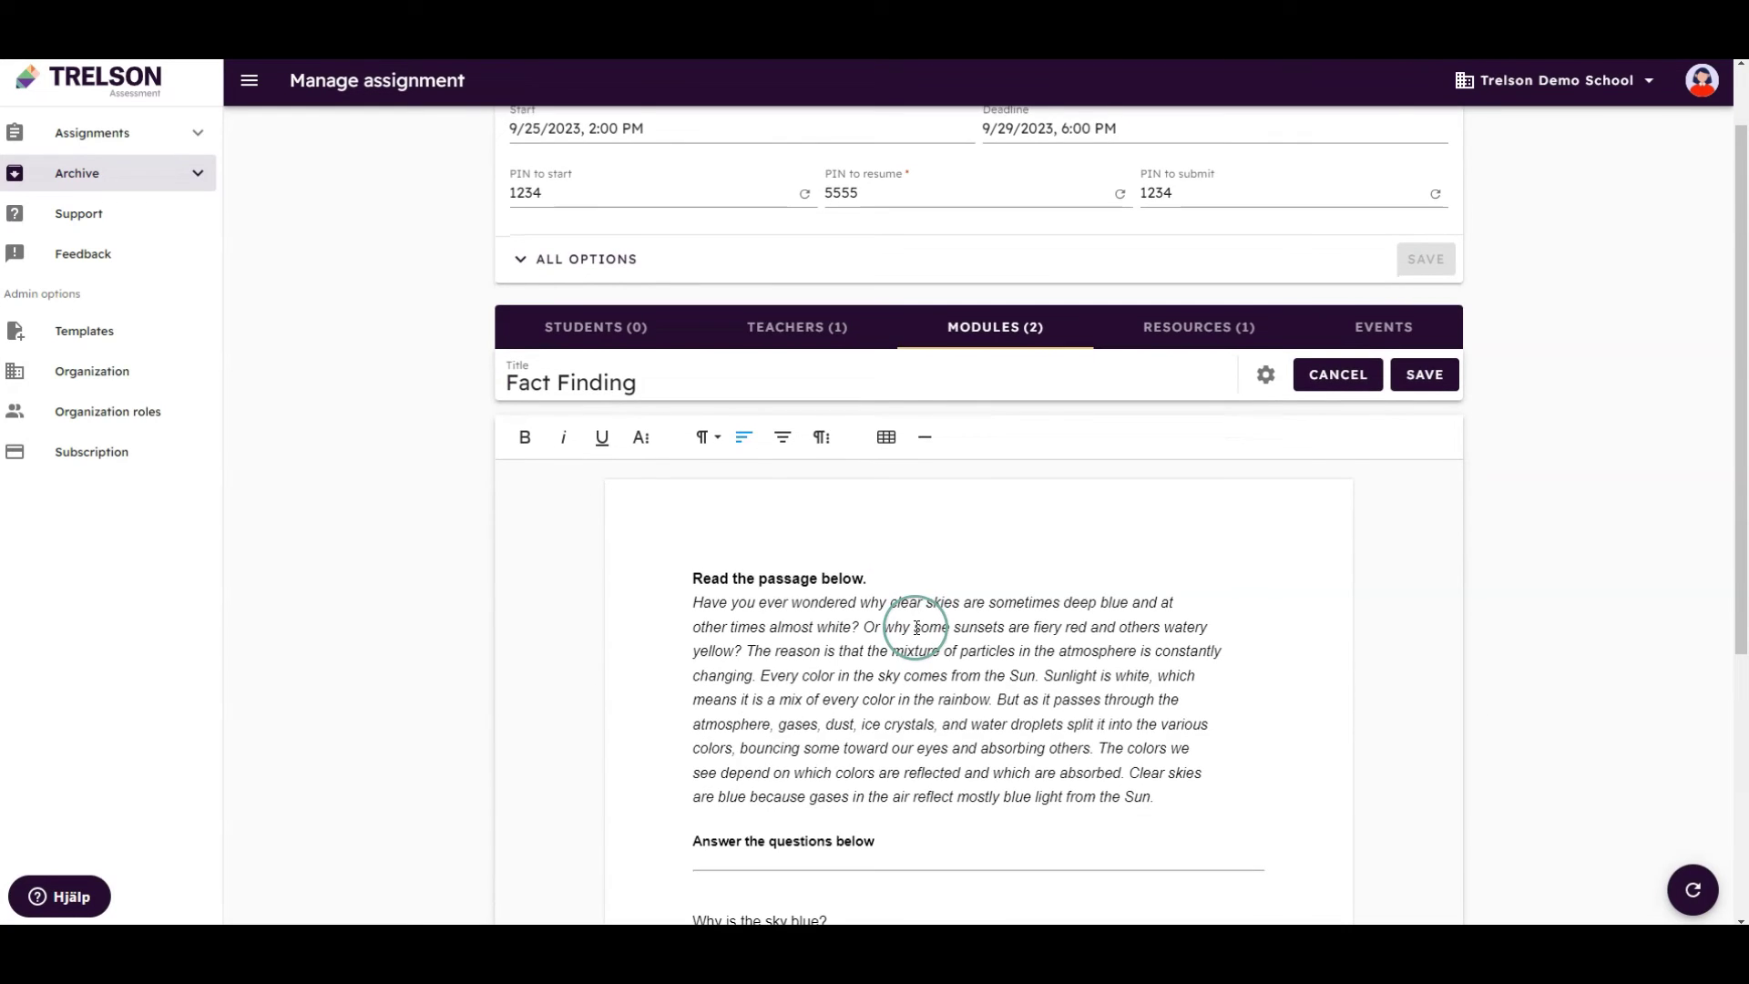
{"action": "scroll", "coordinate": [916, 626], "scroll_direction": "down", "scroll_amount": 3}
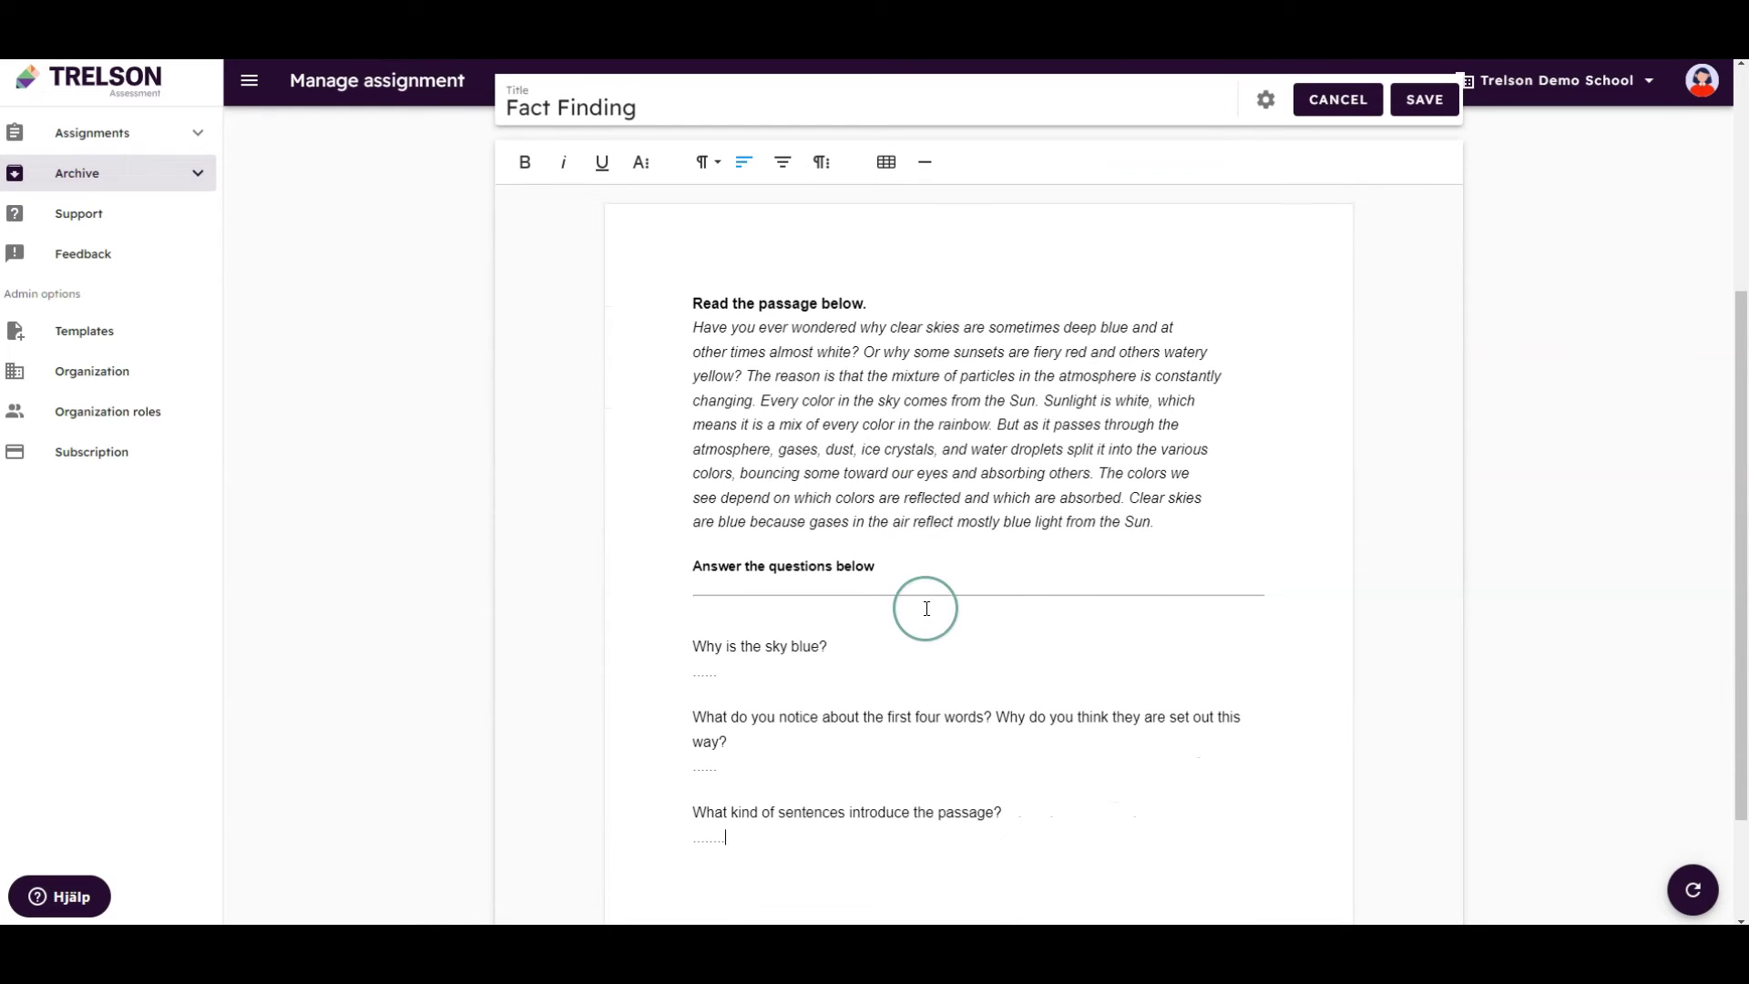
{"action": "left_click", "coordinate": [1428, 102]}
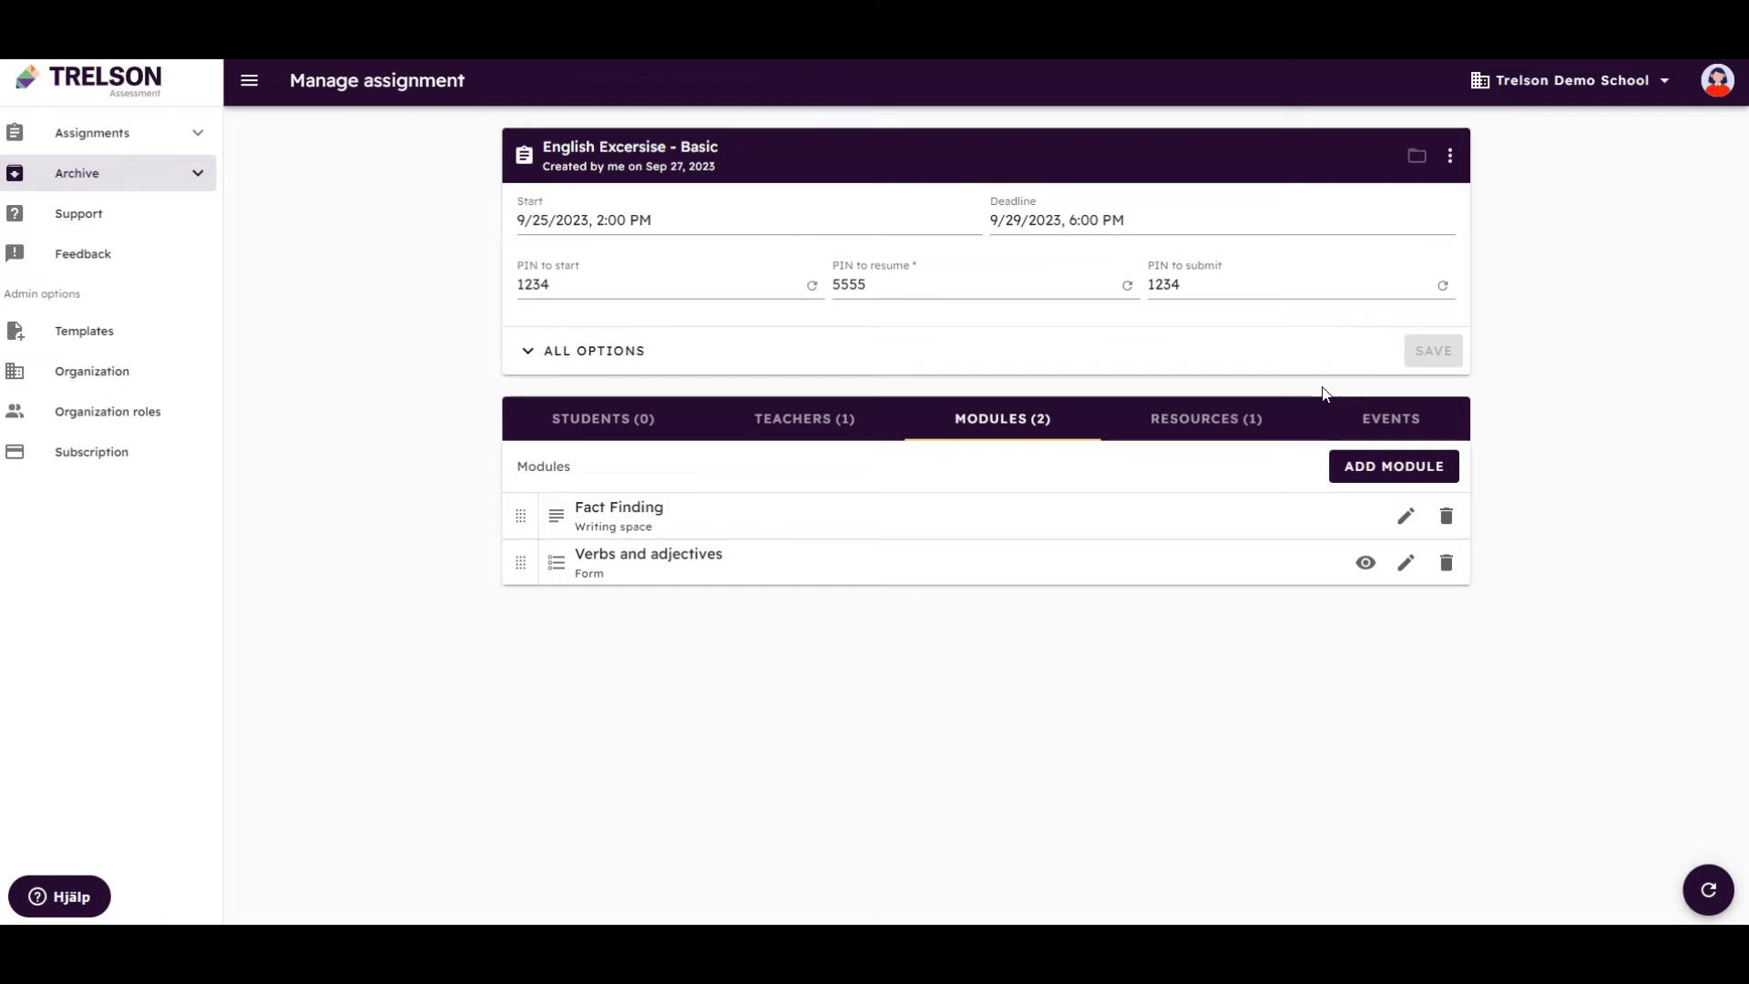
Add a new form module and insert a question into it
{"action": "left_click", "coordinate": [1350, 482]}
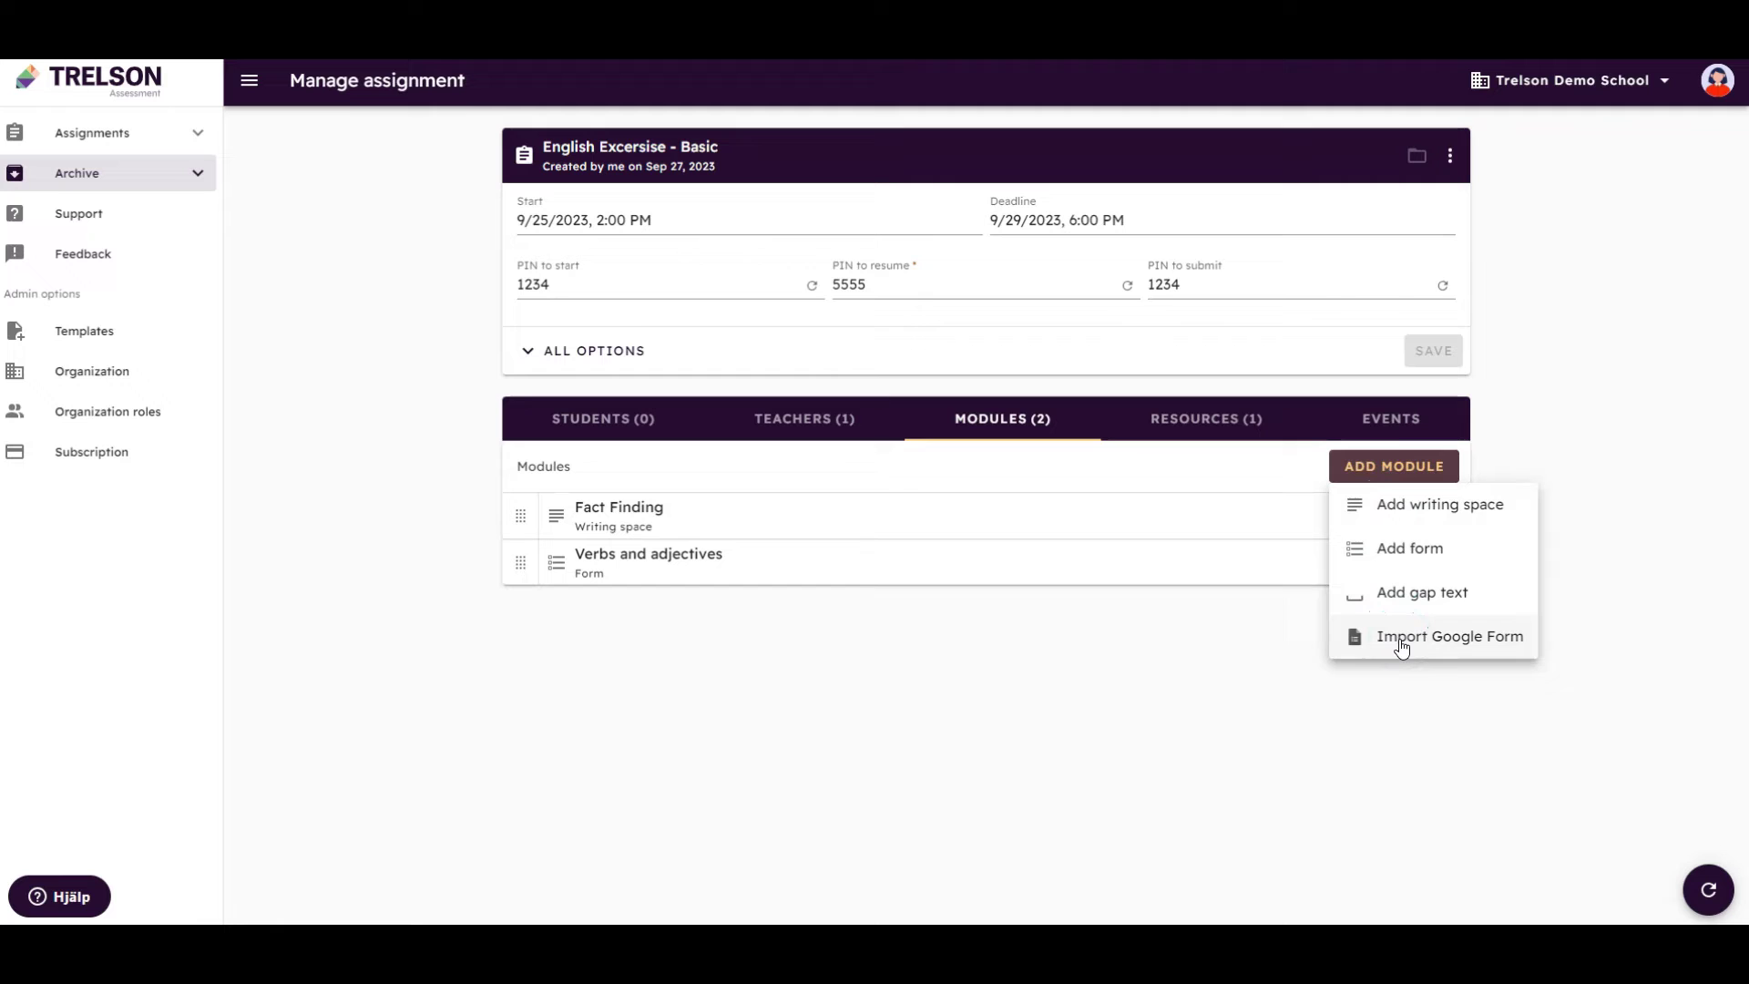
{"action": "left_click", "coordinate": [1408, 563]}
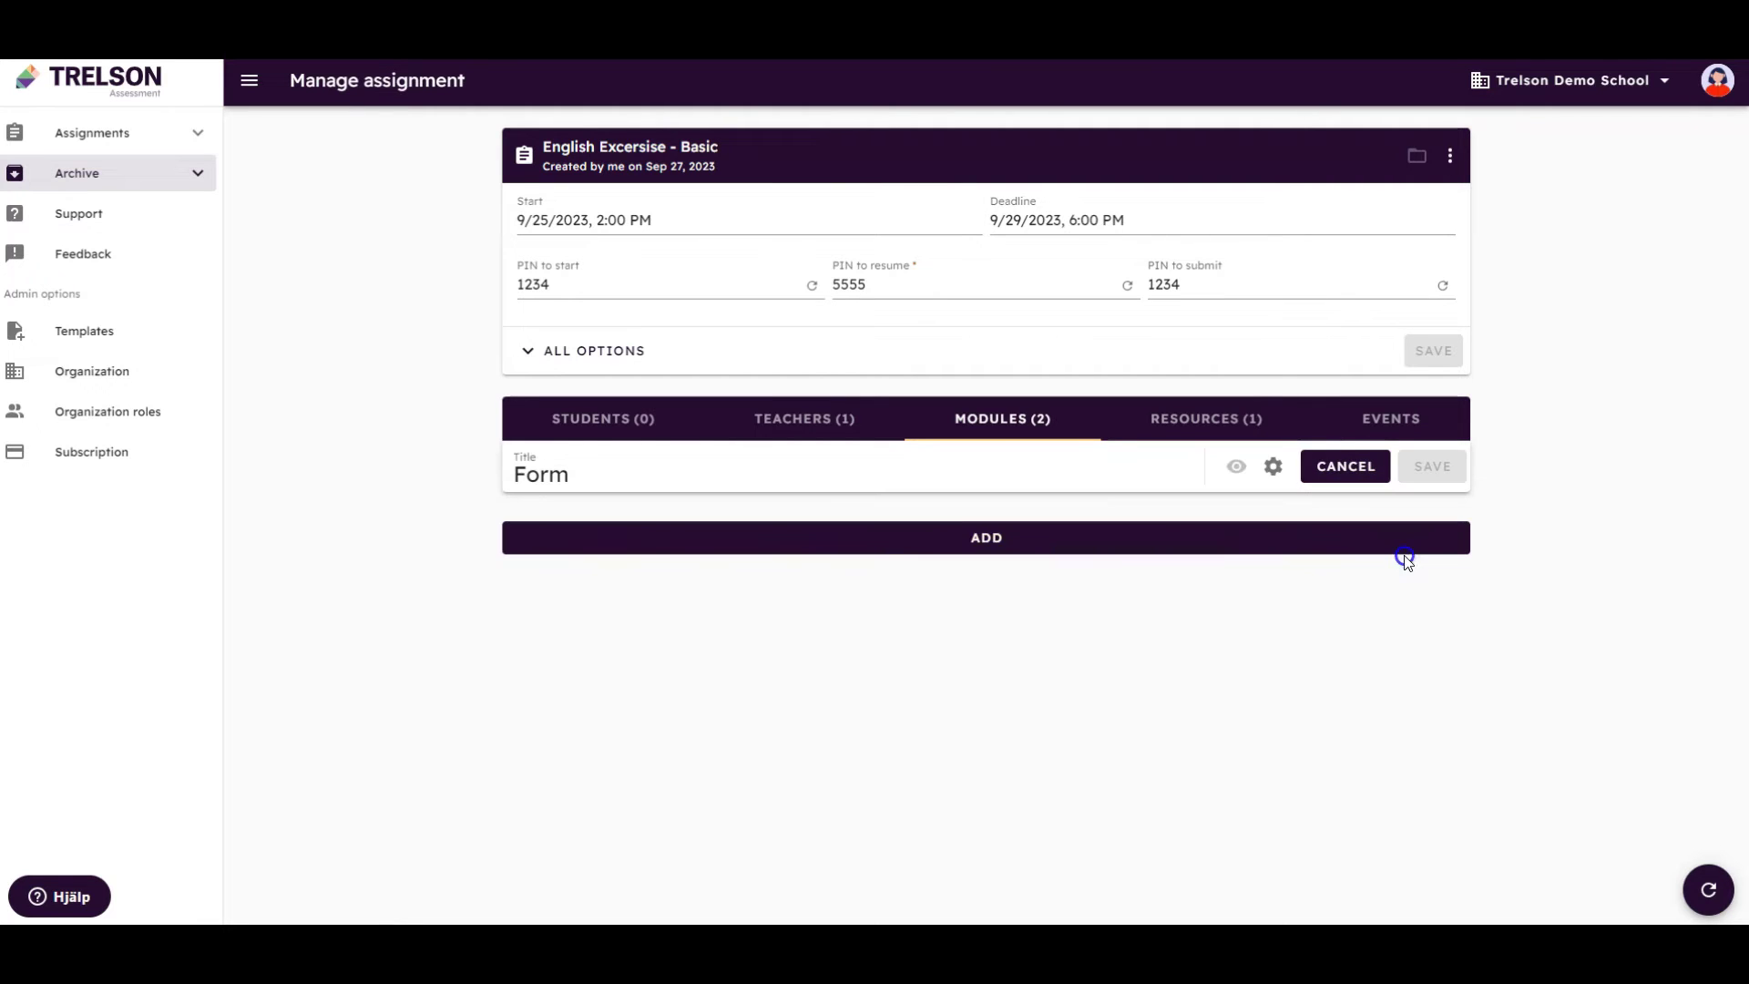
{"action": "left_click", "coordinate": [984, 547]}
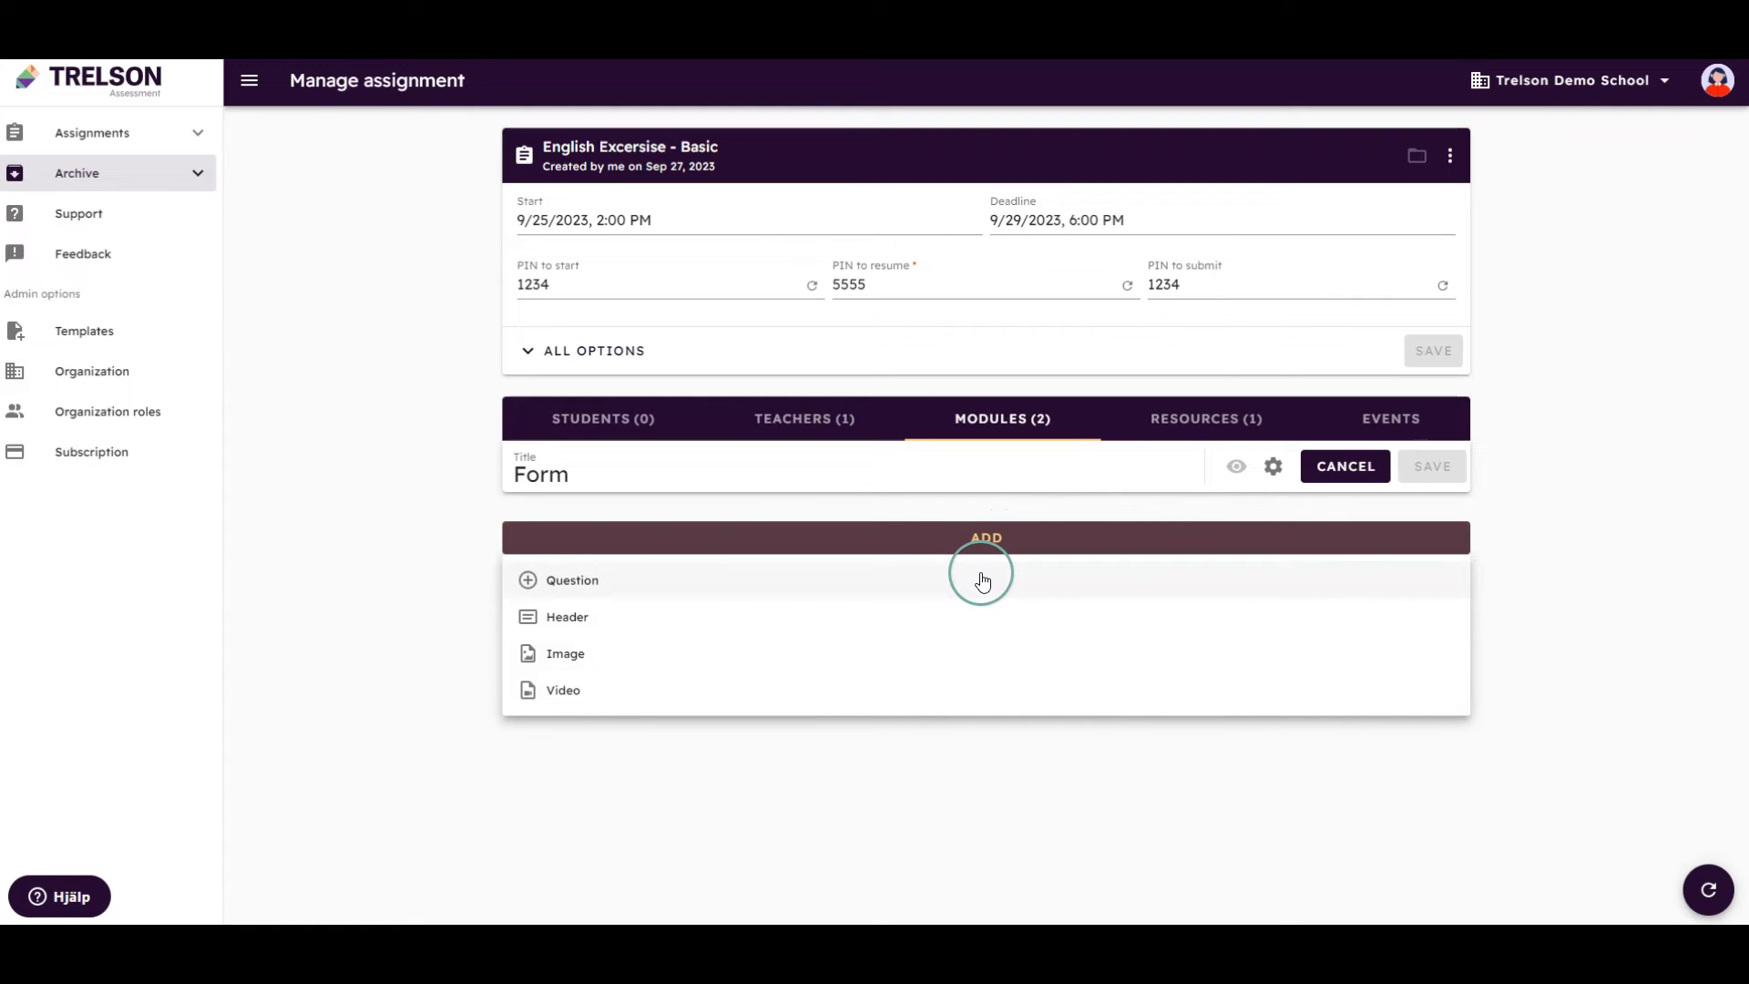
{"action": "left_click", "coordinate": [984, 583]}
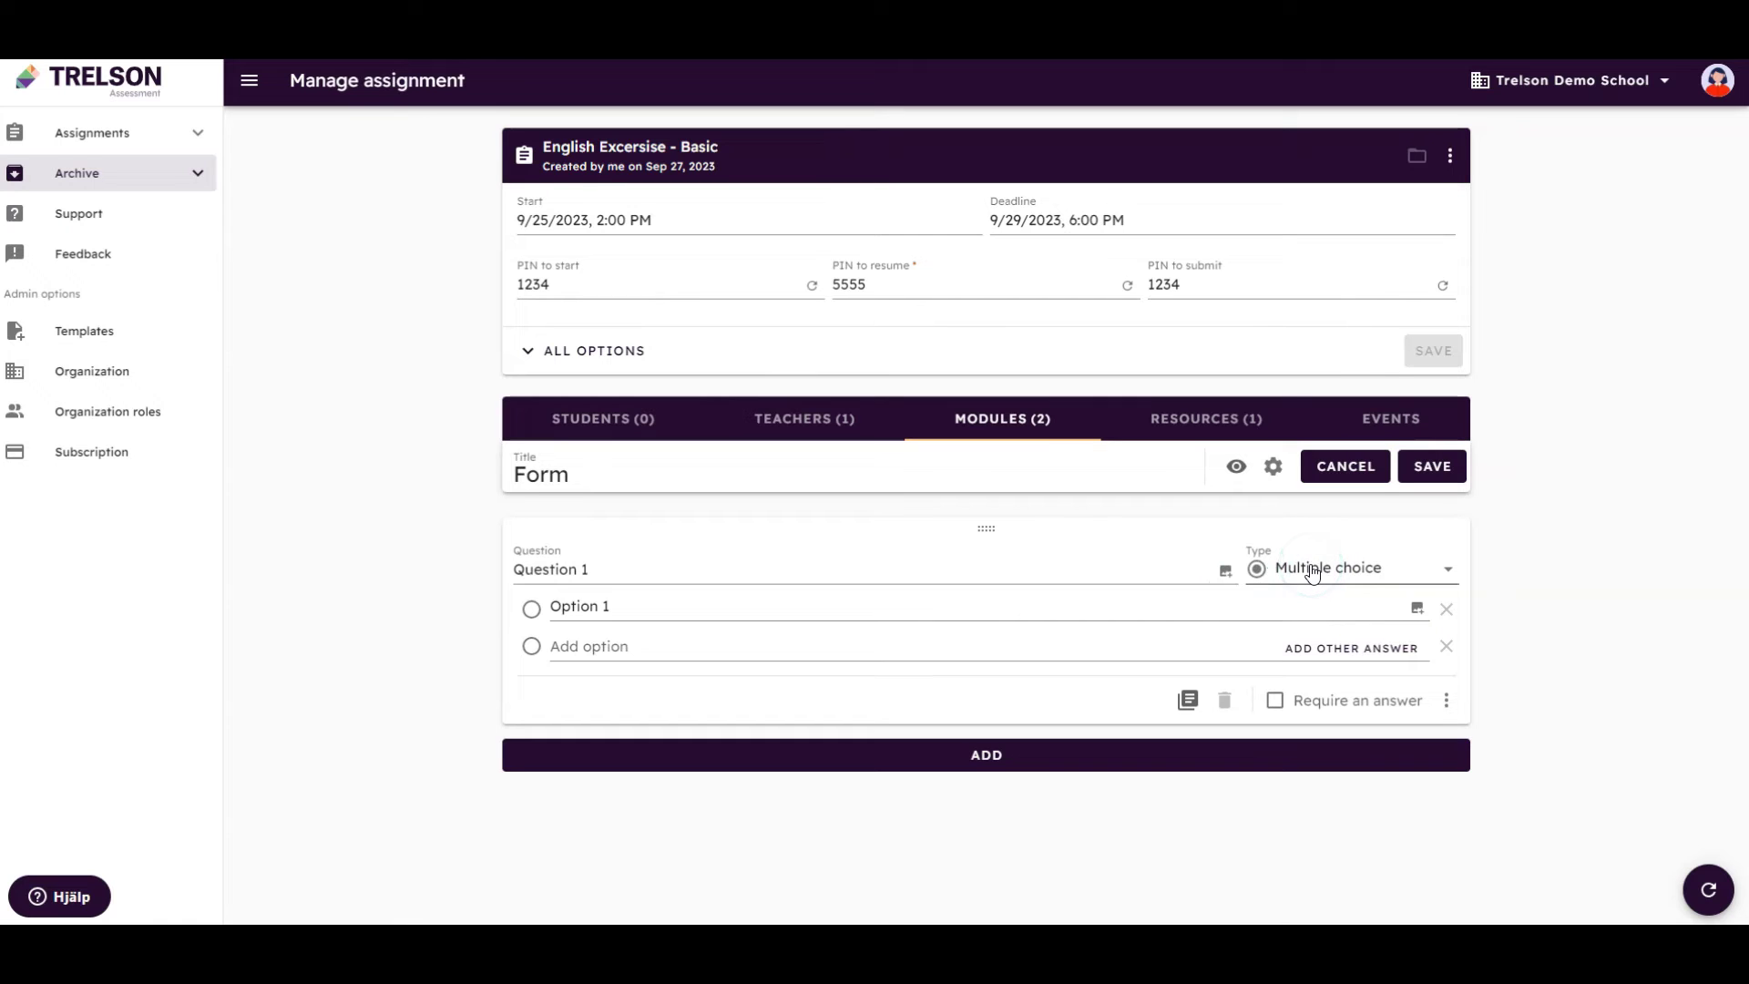
Browse the question types, keep Multiple choice, then cancel the unsaved form
{"action": "left_click", "coordinate": [1445, 569]}
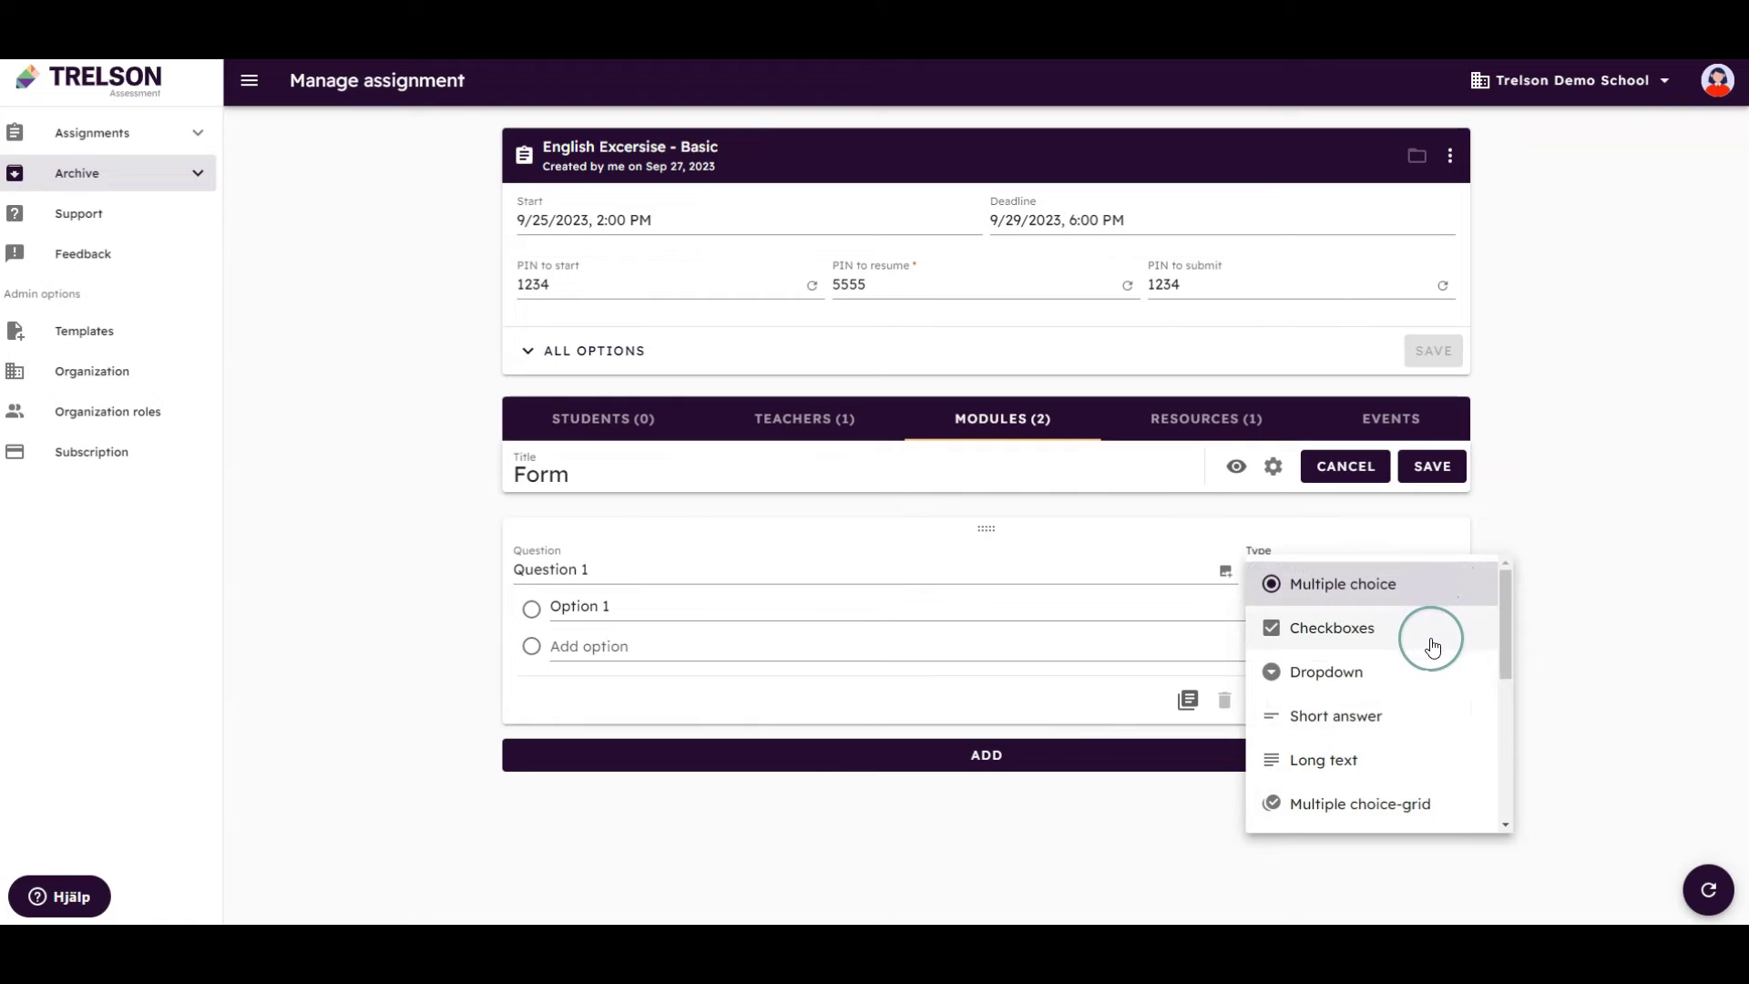
{"action": "scroll", "coordinate": [1430, 674], "scroll_direction": "down", "scroll_amount": 1}
{"action": "scroll", "coordinate": [1430, 679], "scroll_direction": "down", "scroll_amount": 2}
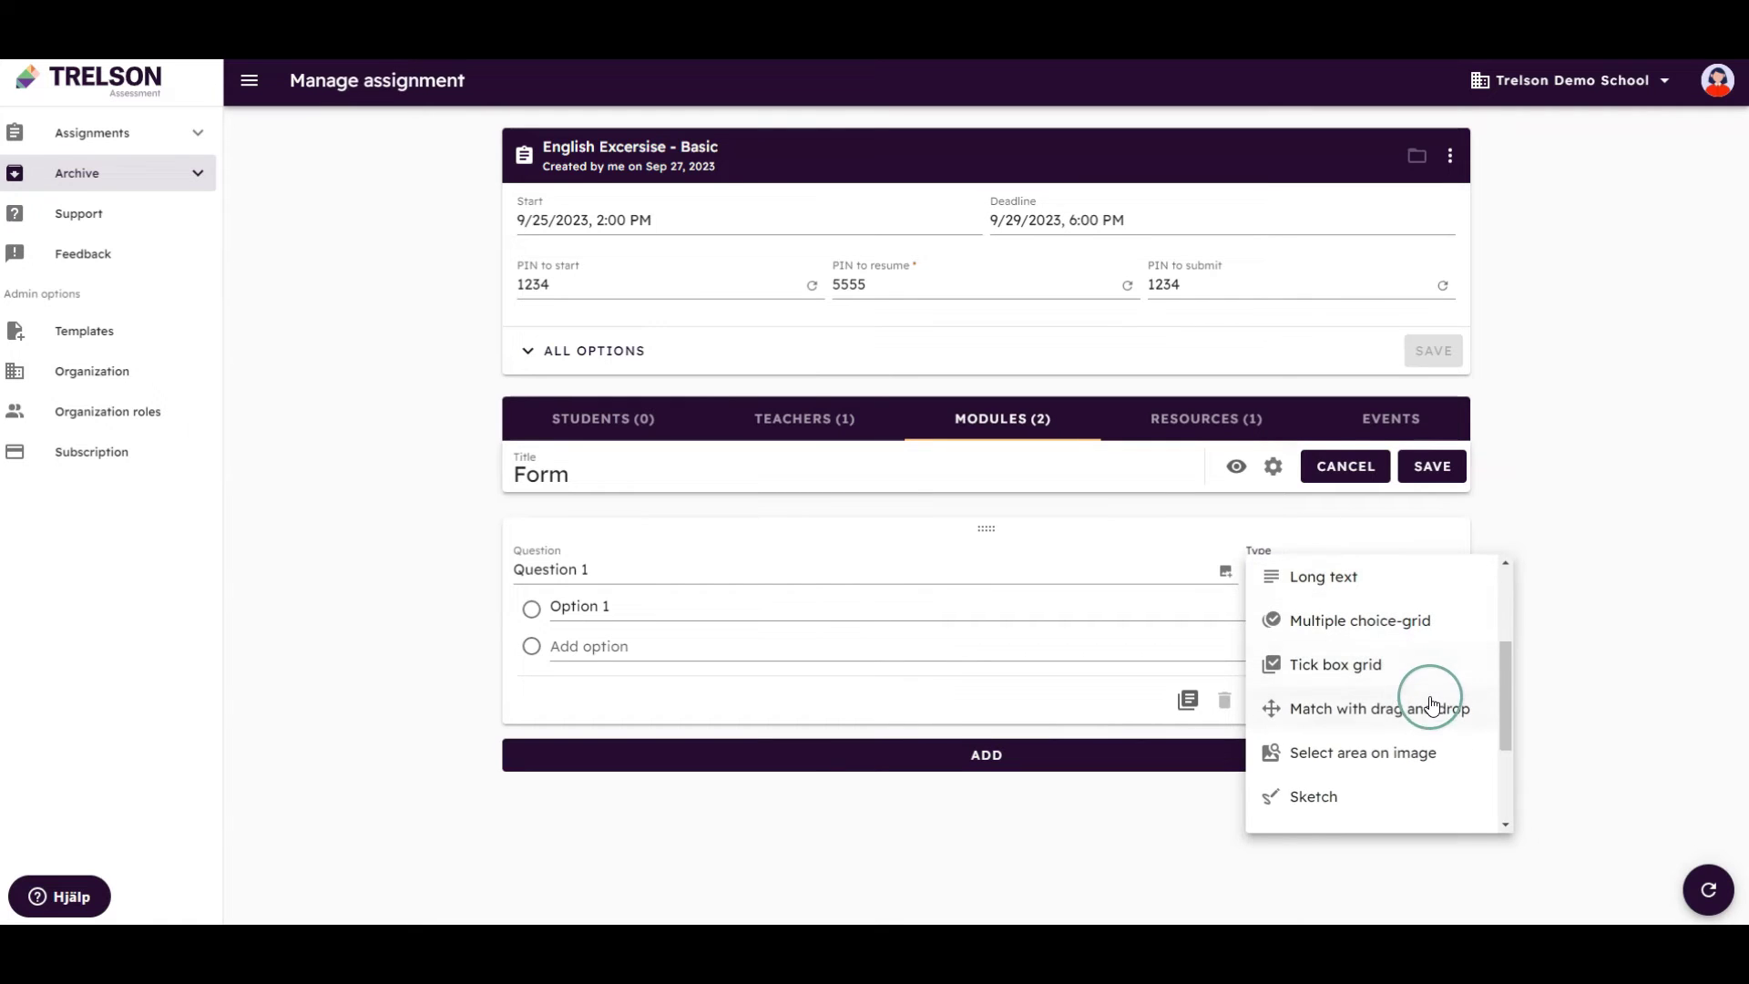
{"action": "scroll", "coordinate": [1433, 726], "scroll_direction": "down", "scroll_amount": 2}
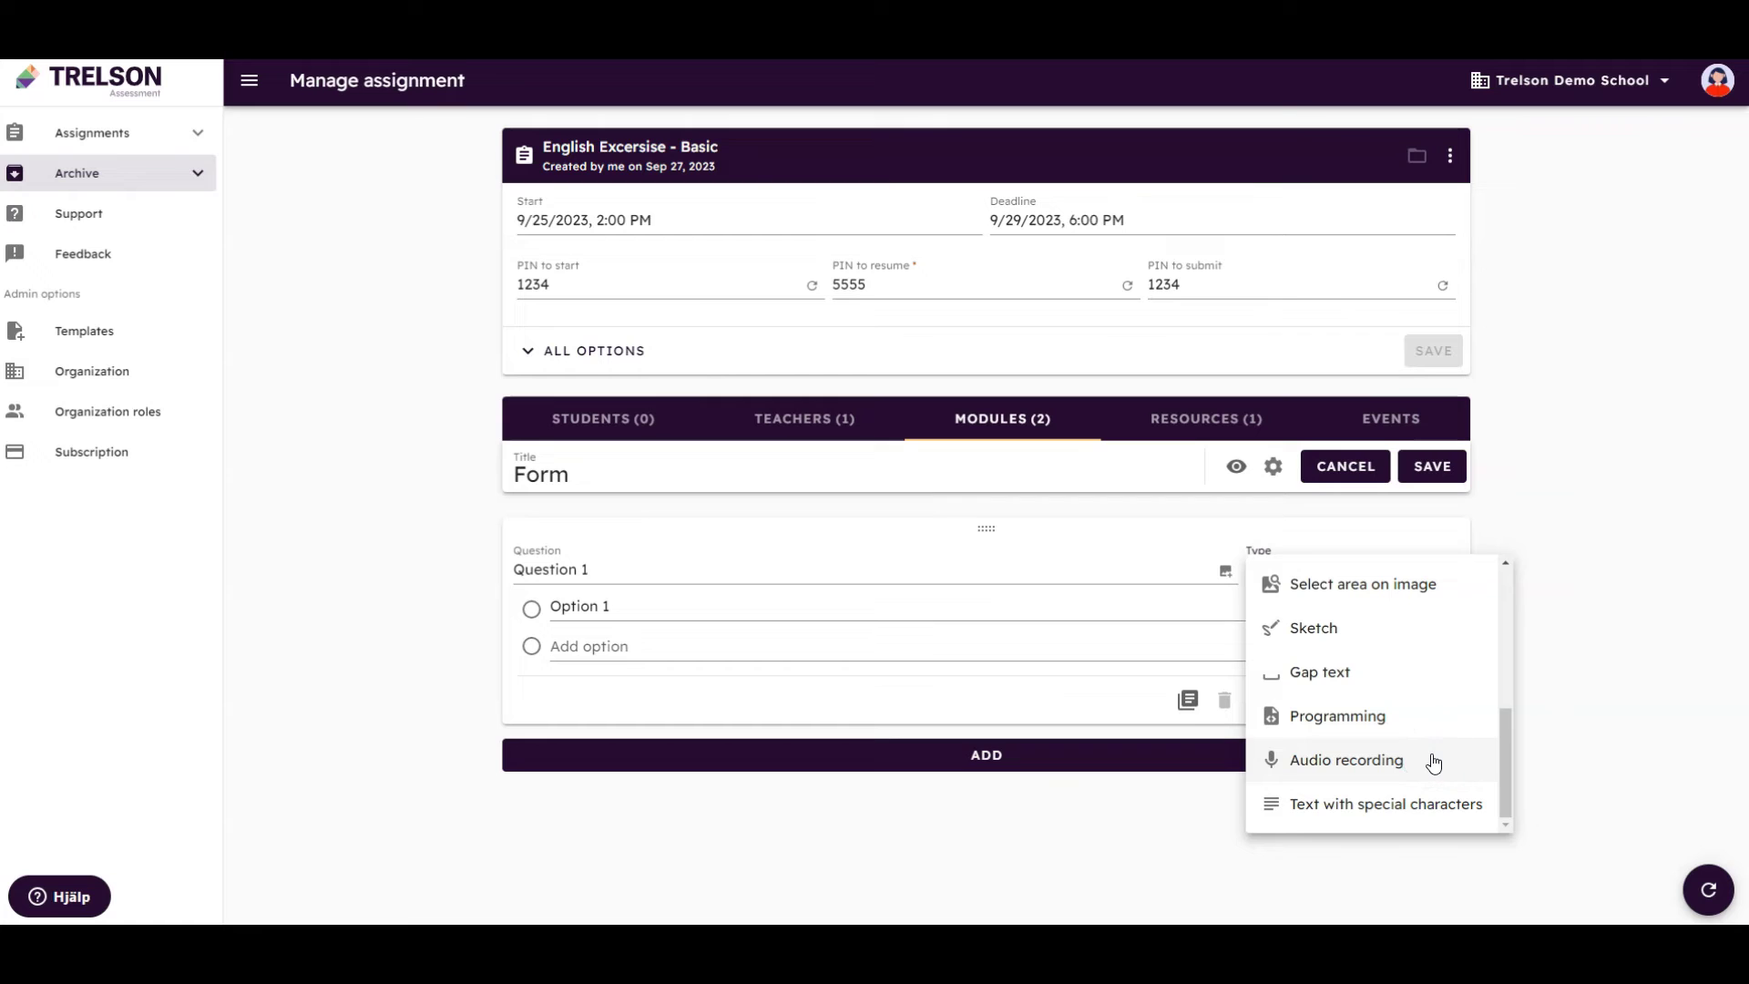
{"action": "scroll", "coordinate": [1433, 764], "scroll_direction": "up", "scroll_amount": 4}
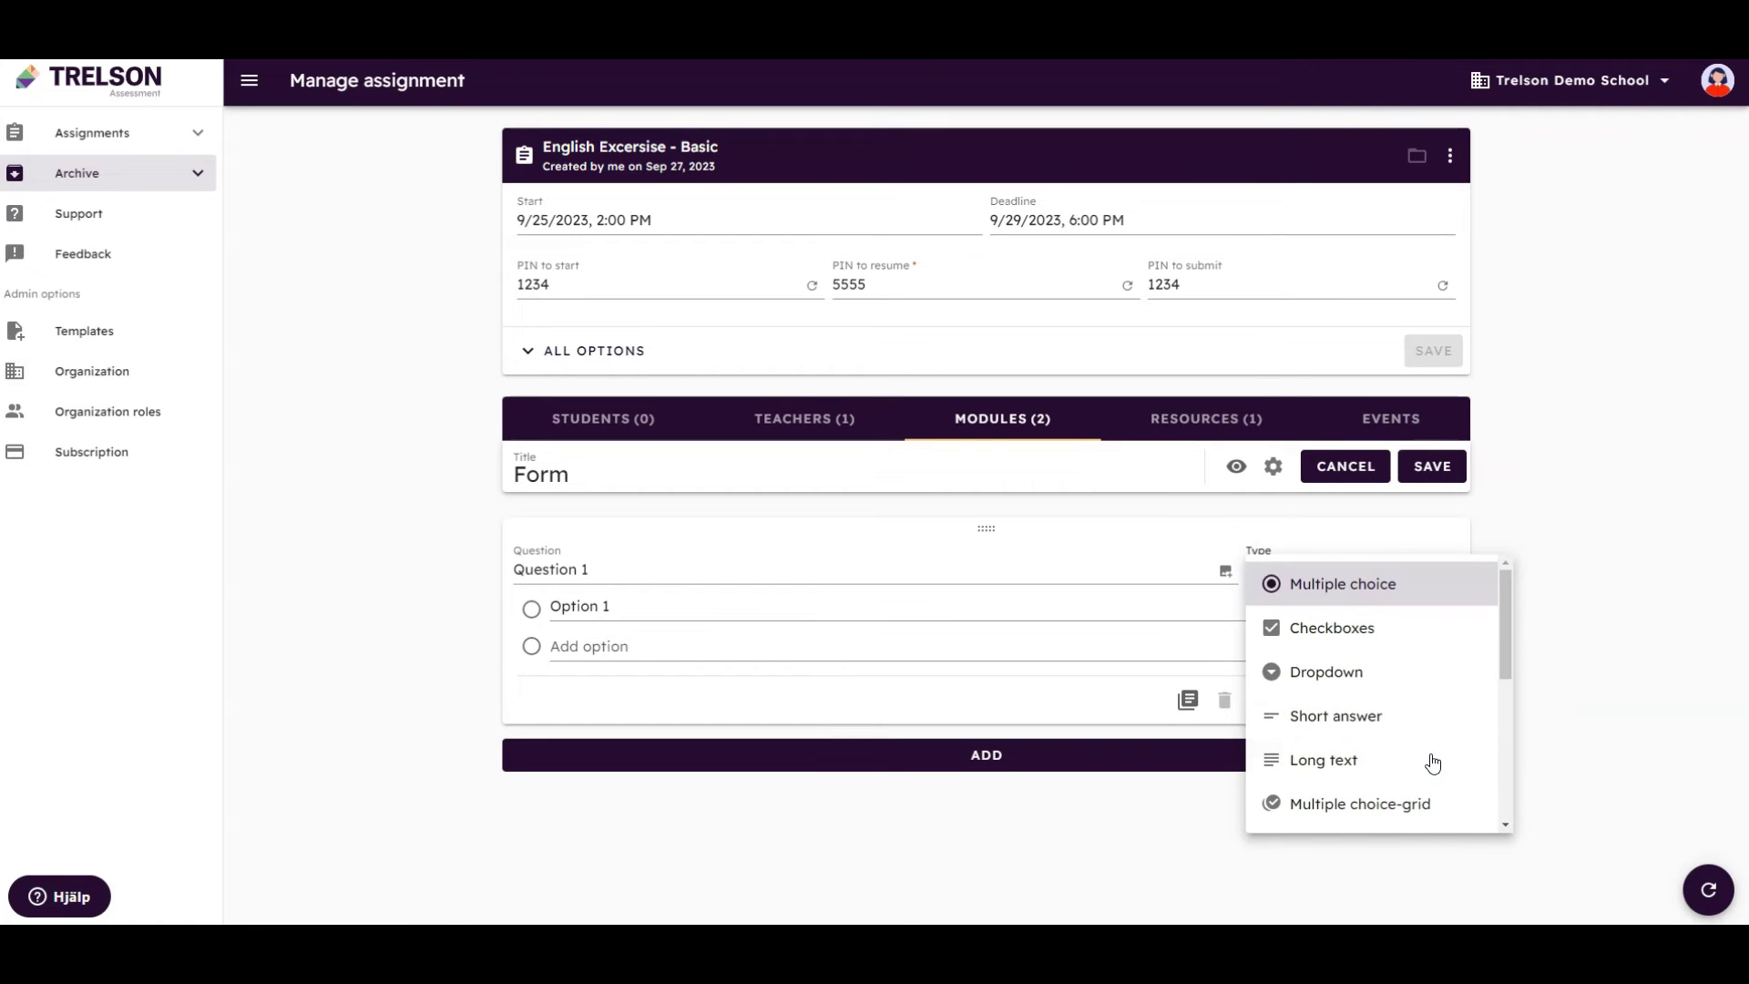
{"action": "left_click", "coordinate": [1411, 535]}
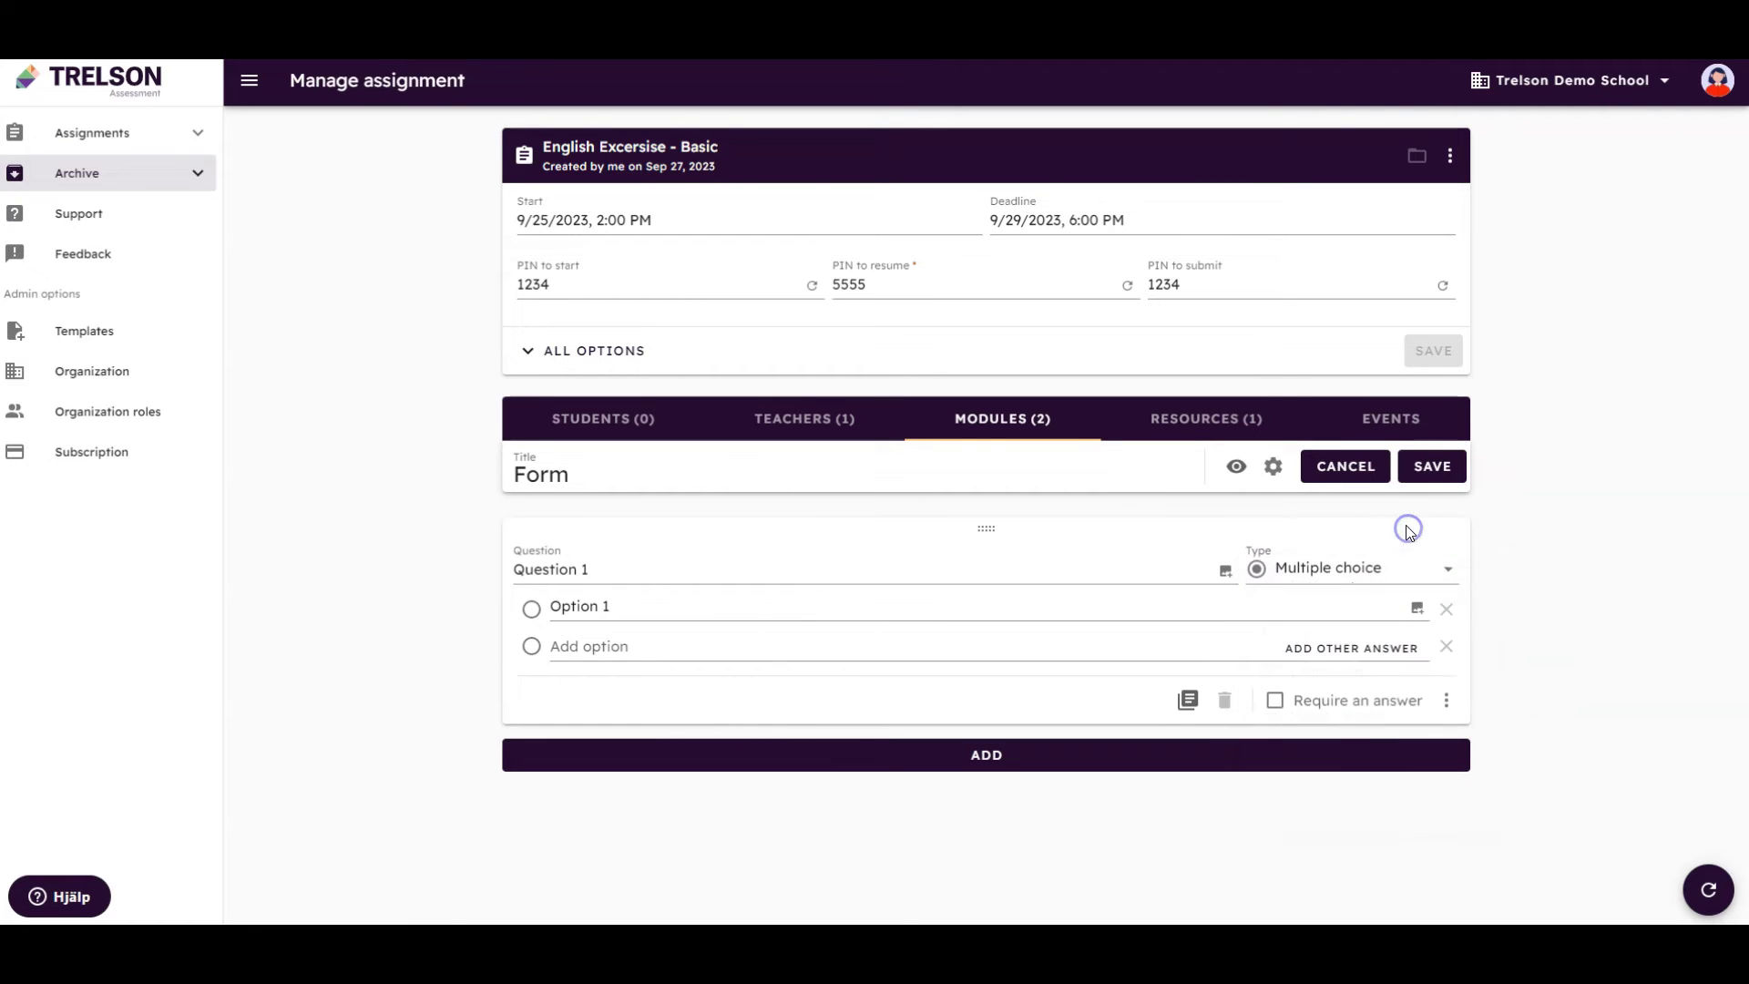
{"action": "left_click", "coordinate": [1357, 479]}
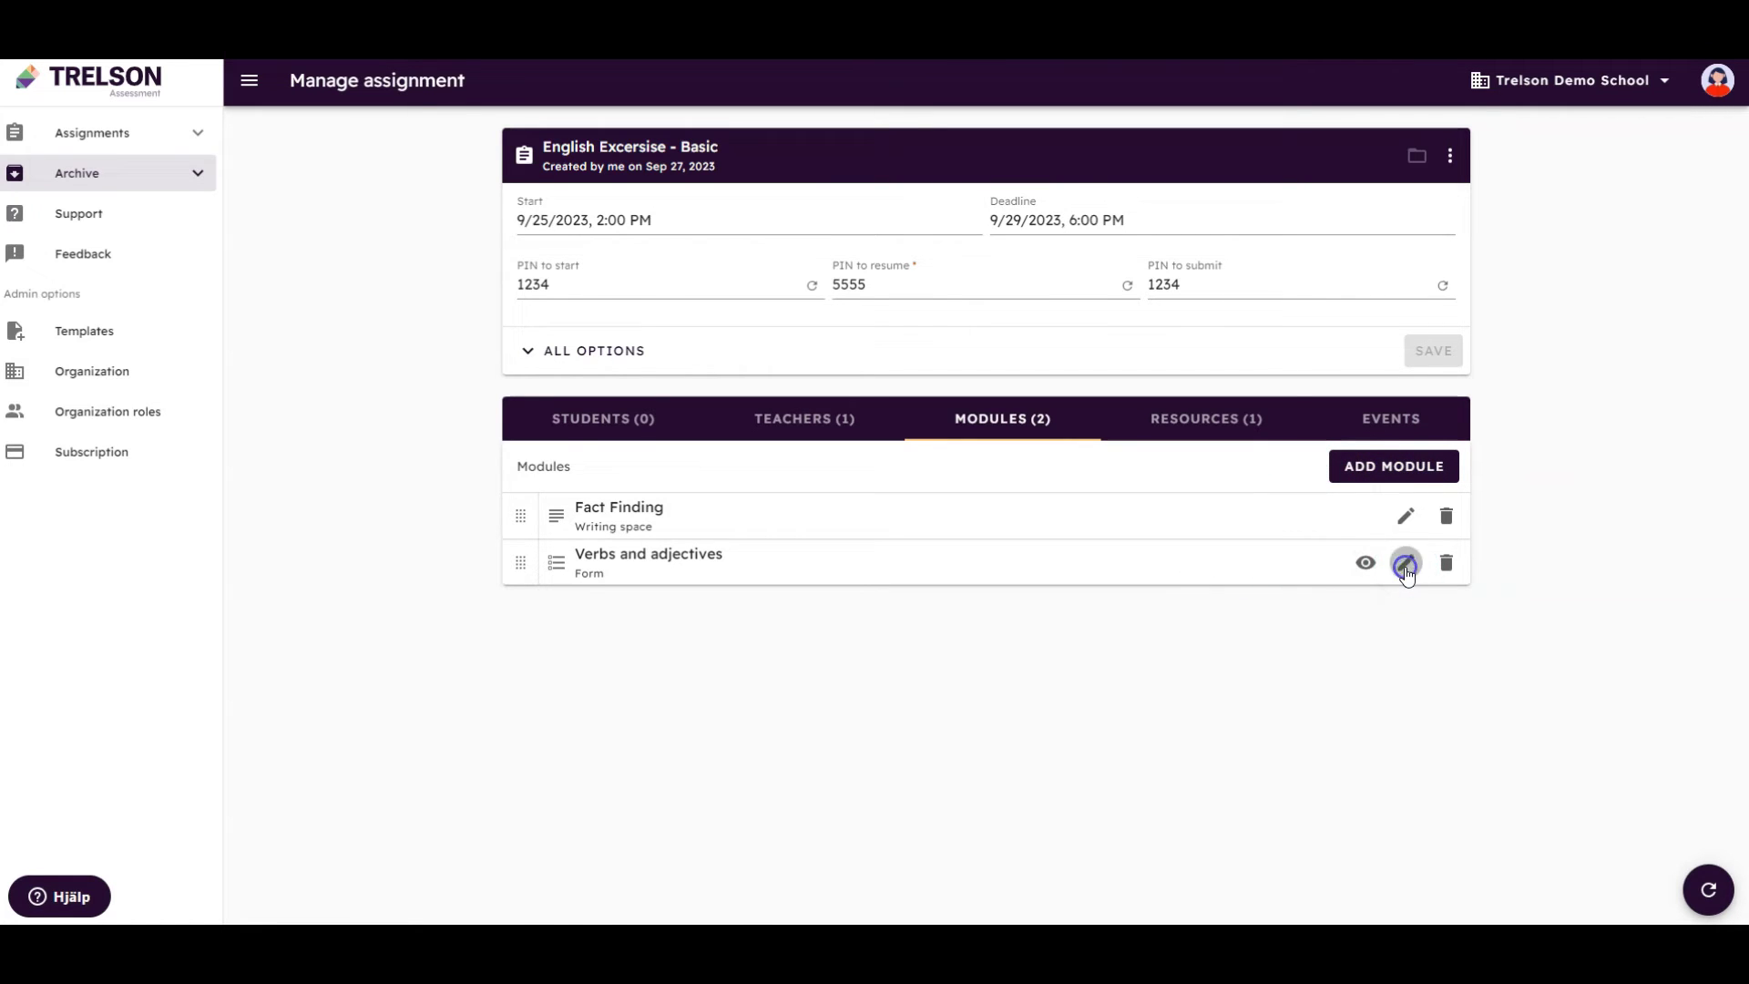
Open Verbs and adjectives and review its checkbox, gap-text, drag-and-drop and short-answer questions
{"action": "left_click", "coordinate": [1405, 564]}
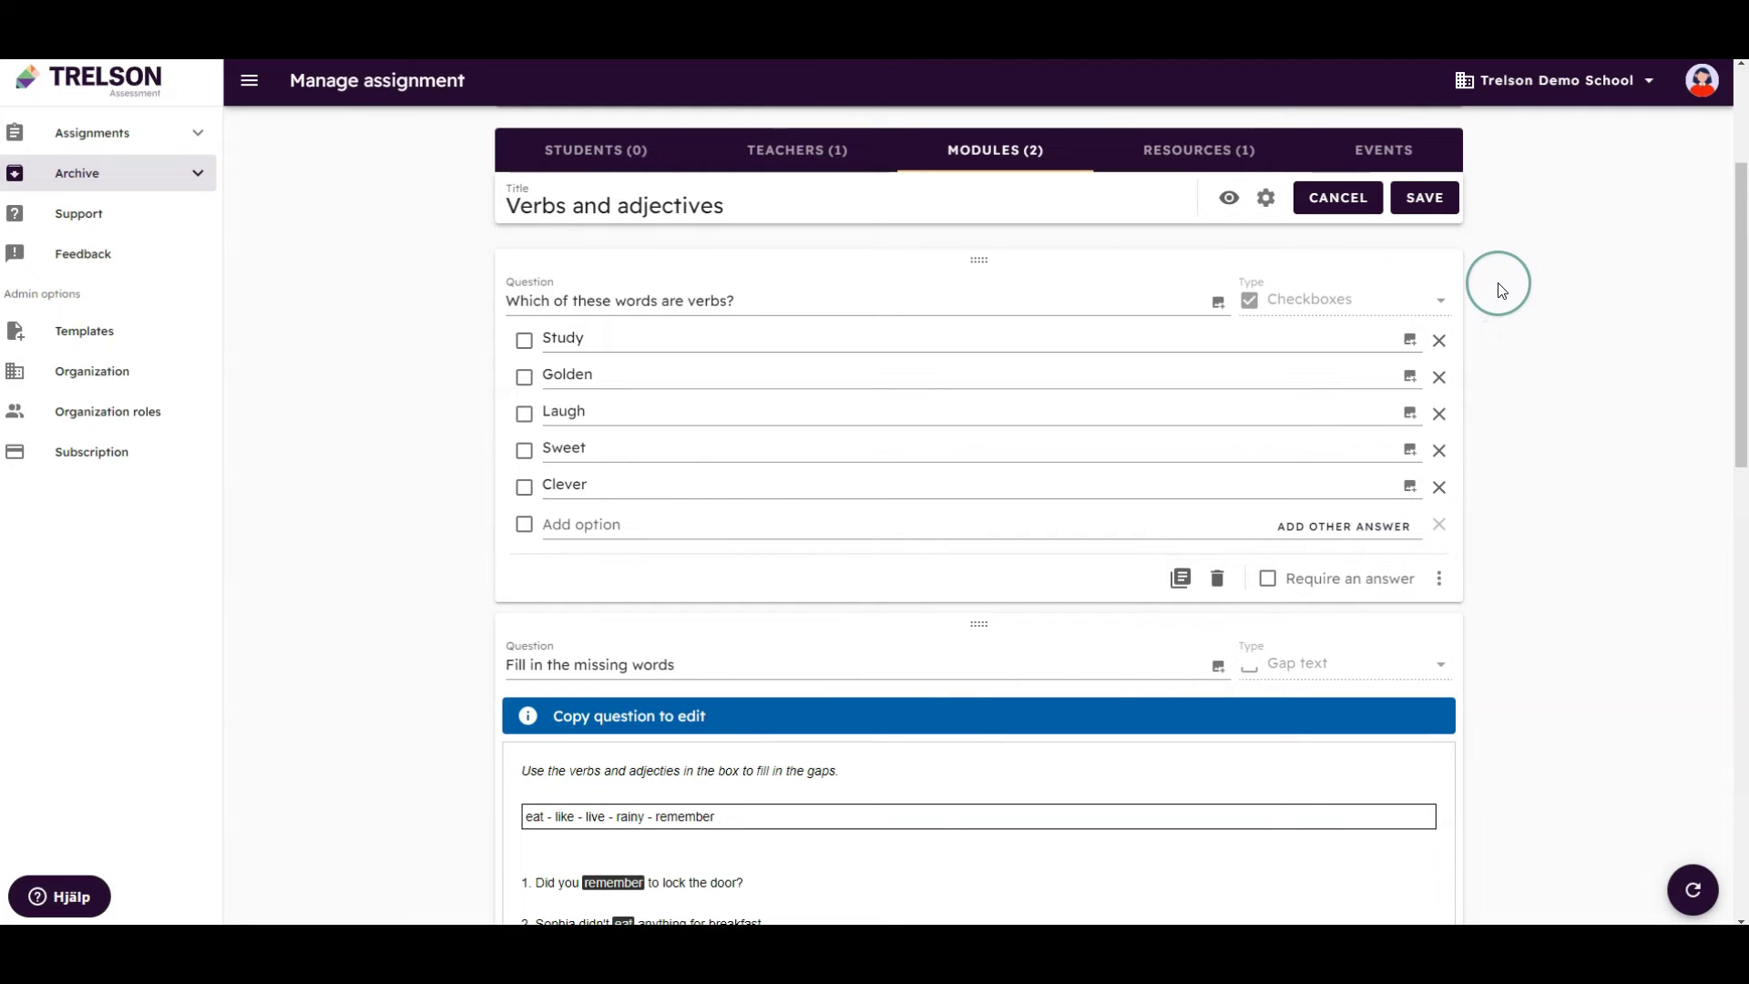
{"action": "scroll", "coordinate": [1501, 292], "scroll_direction": "down", "scroll_amount": 3}
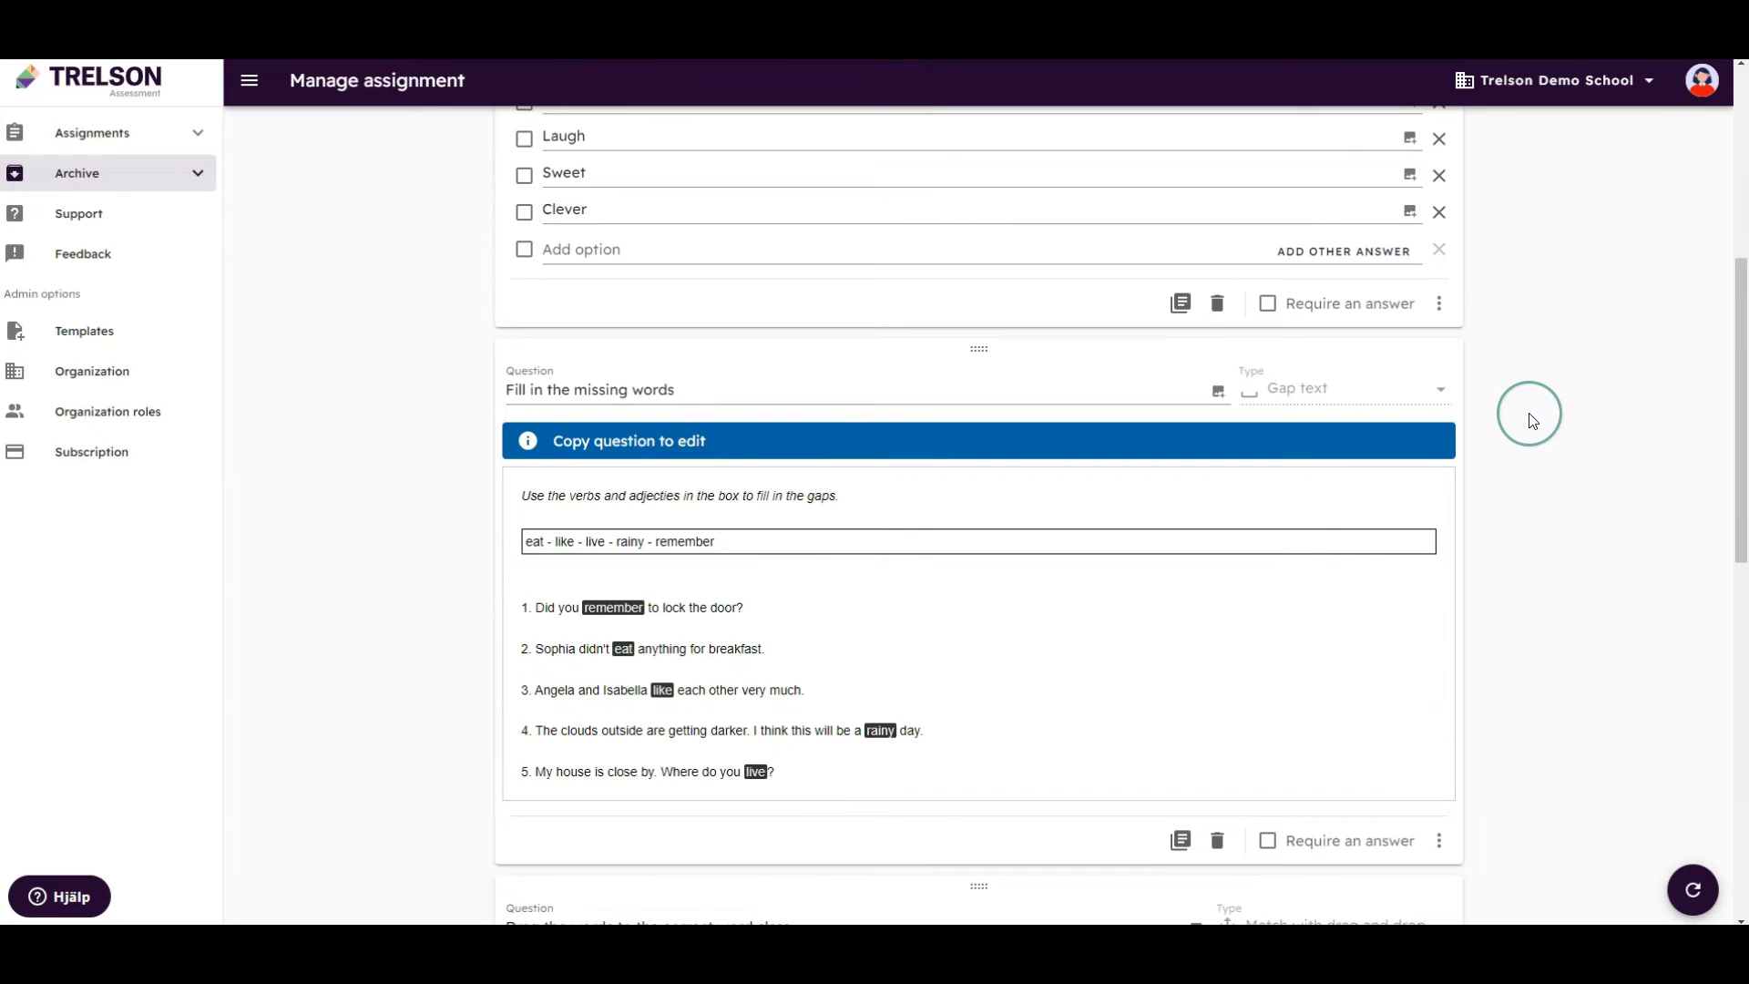
{"action": "scroll", "coordinate": [1532, 422], "scroll_direction": "down", "scroll_amount": 1}
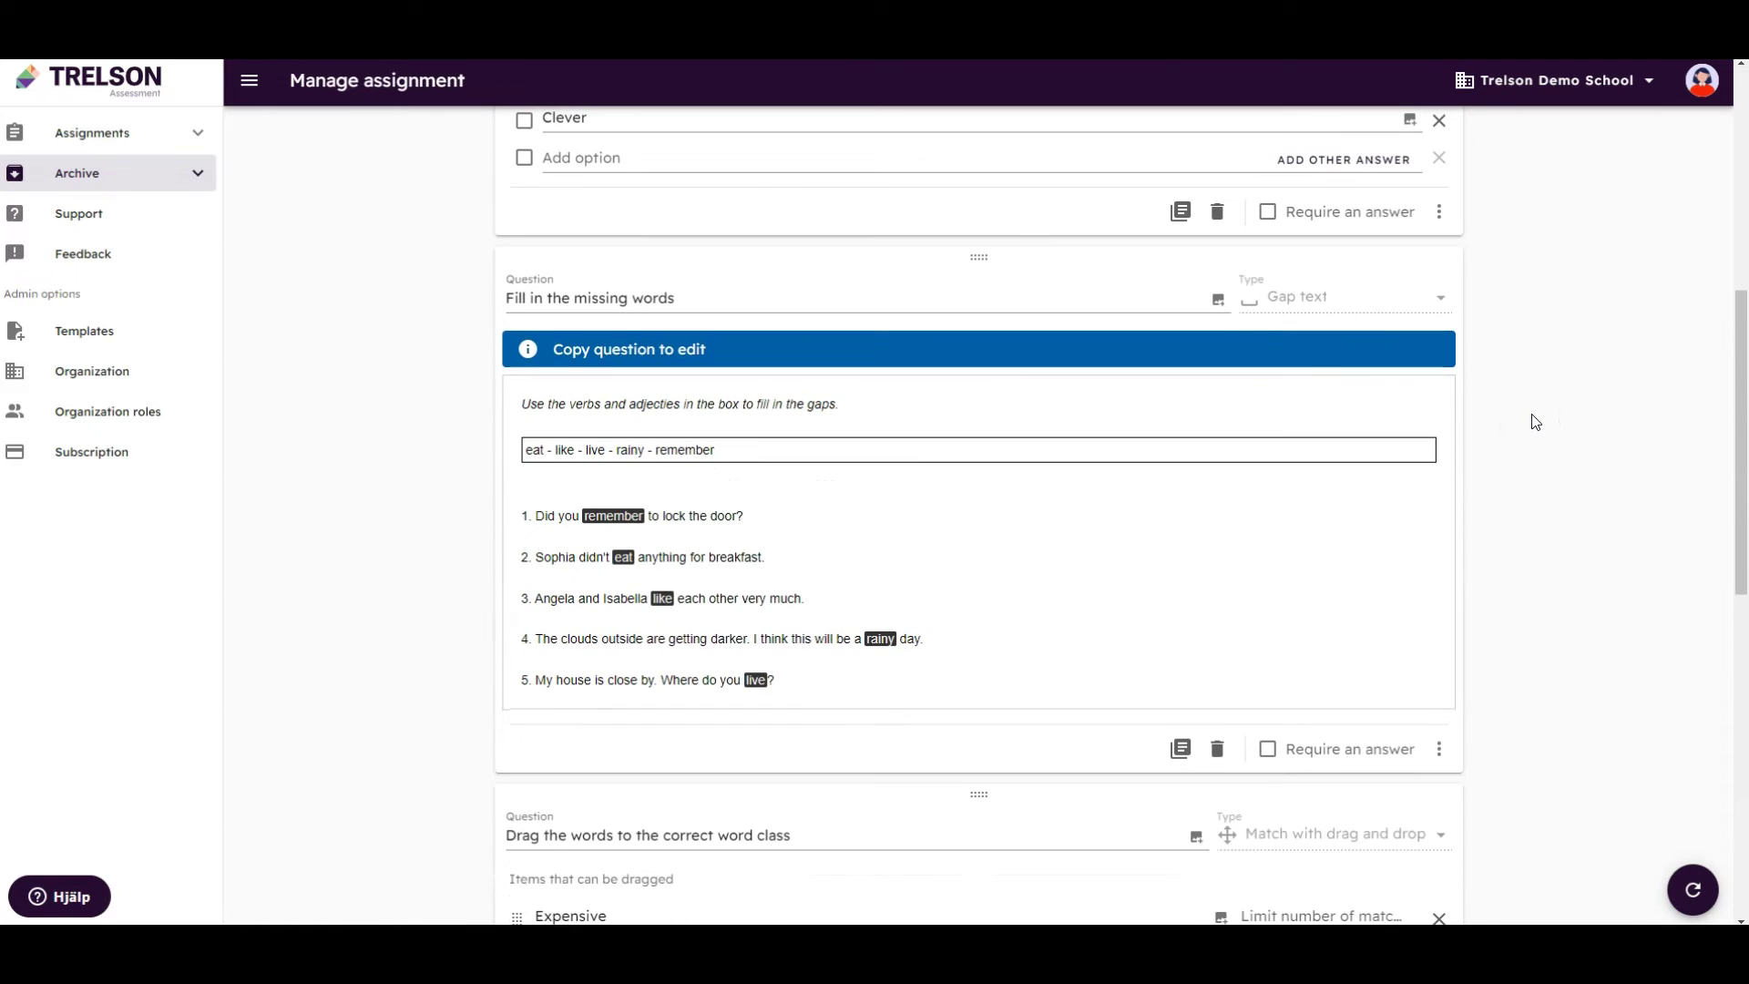
{"action": "scroll", "coordinate": [1534, 421], "scroll_direction": "down", "scroll_amount": 3}
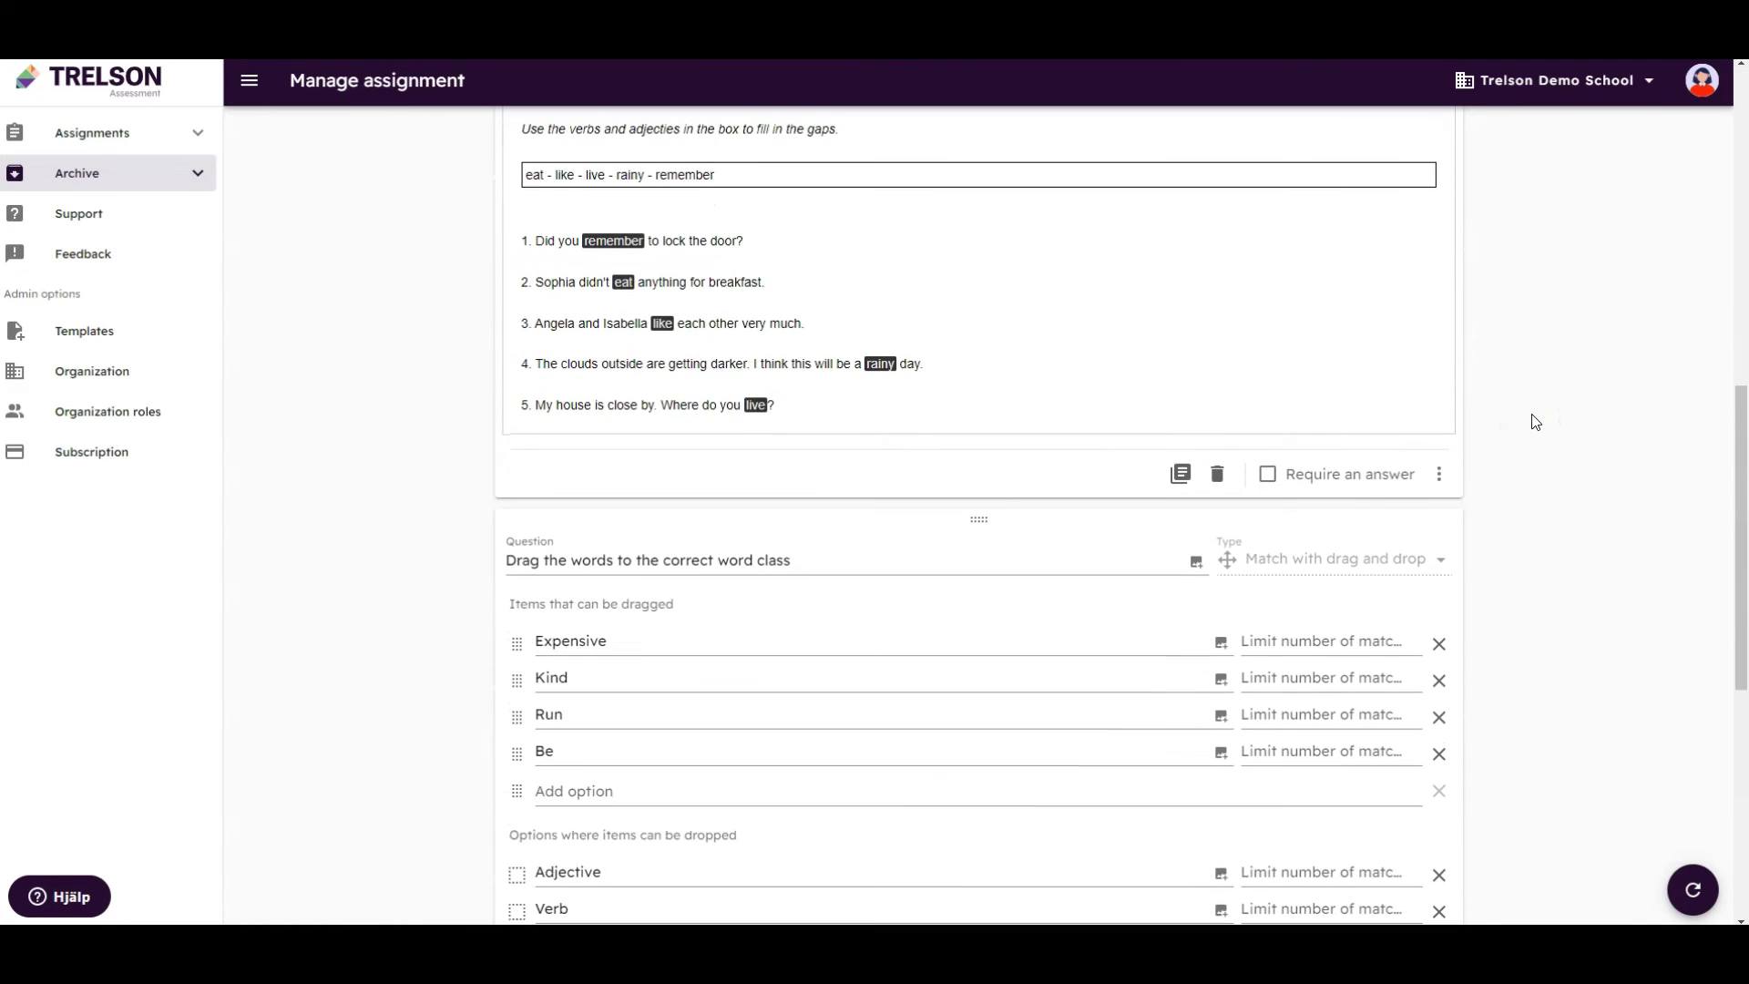
{"action": "scroll", "coordinate": [1535, 422], "scroll_direction": "down", "scroll_amount": 2}
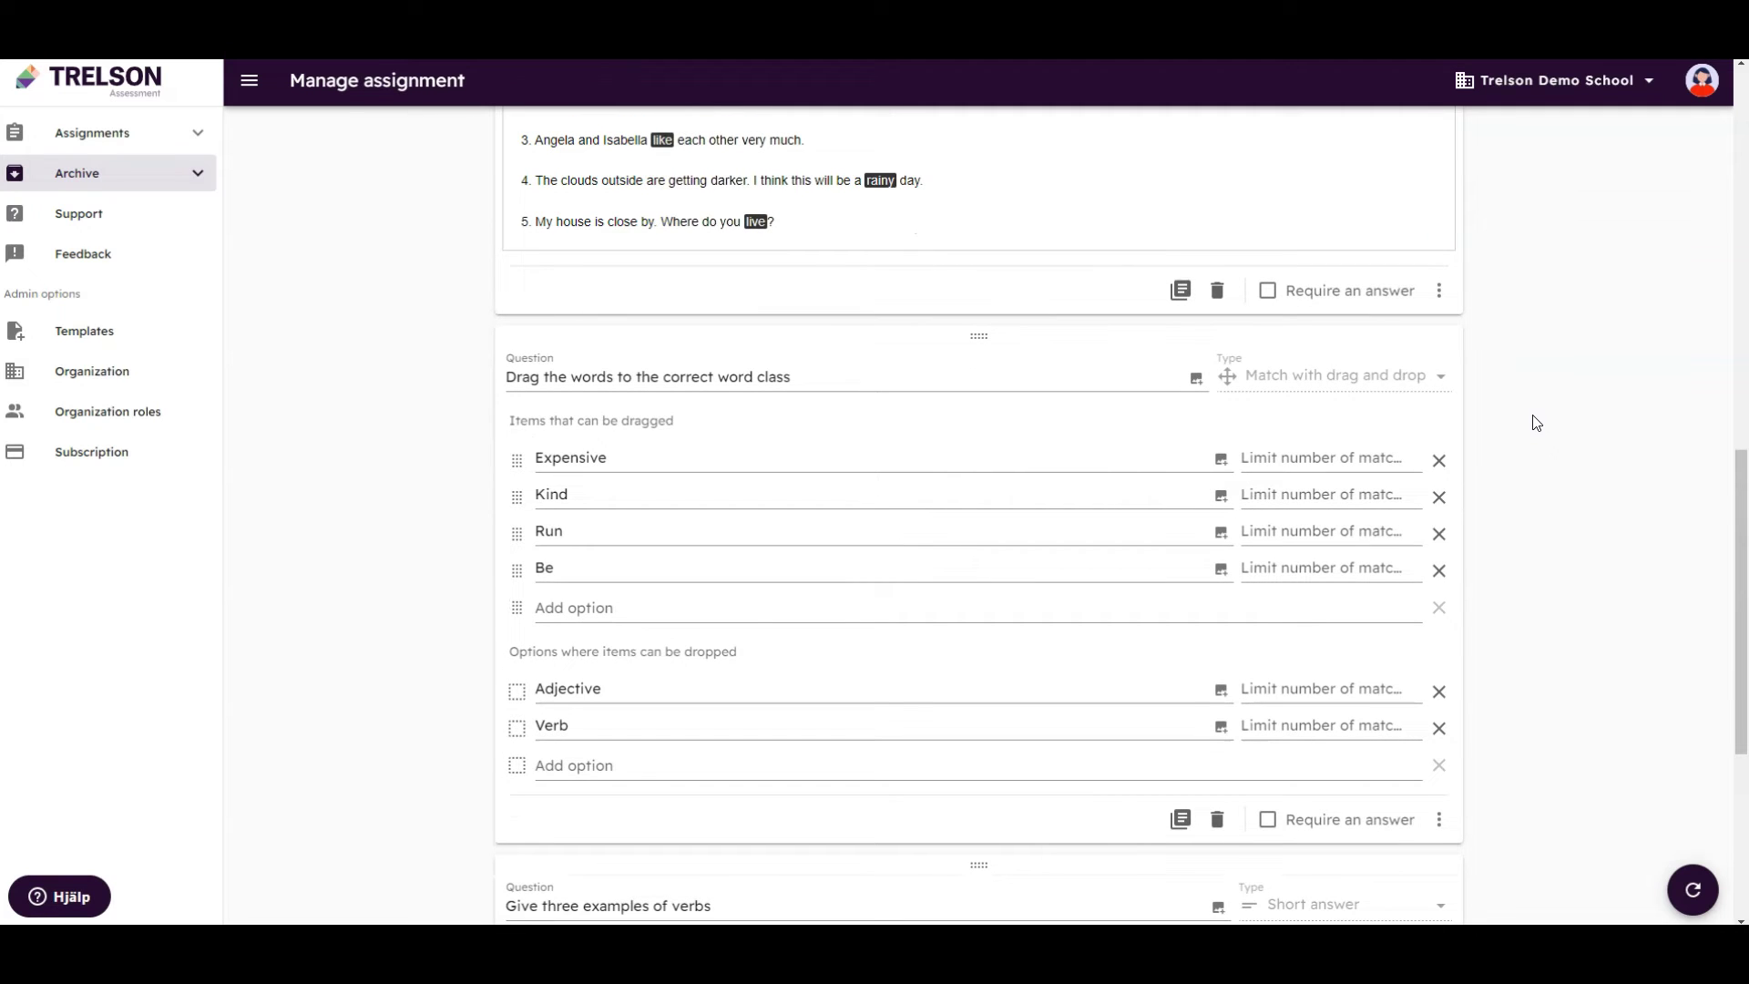
{"action": "scroll", "coordinate": [1534, 422], "scroll_direction": "up", "scroll_amount": 7}
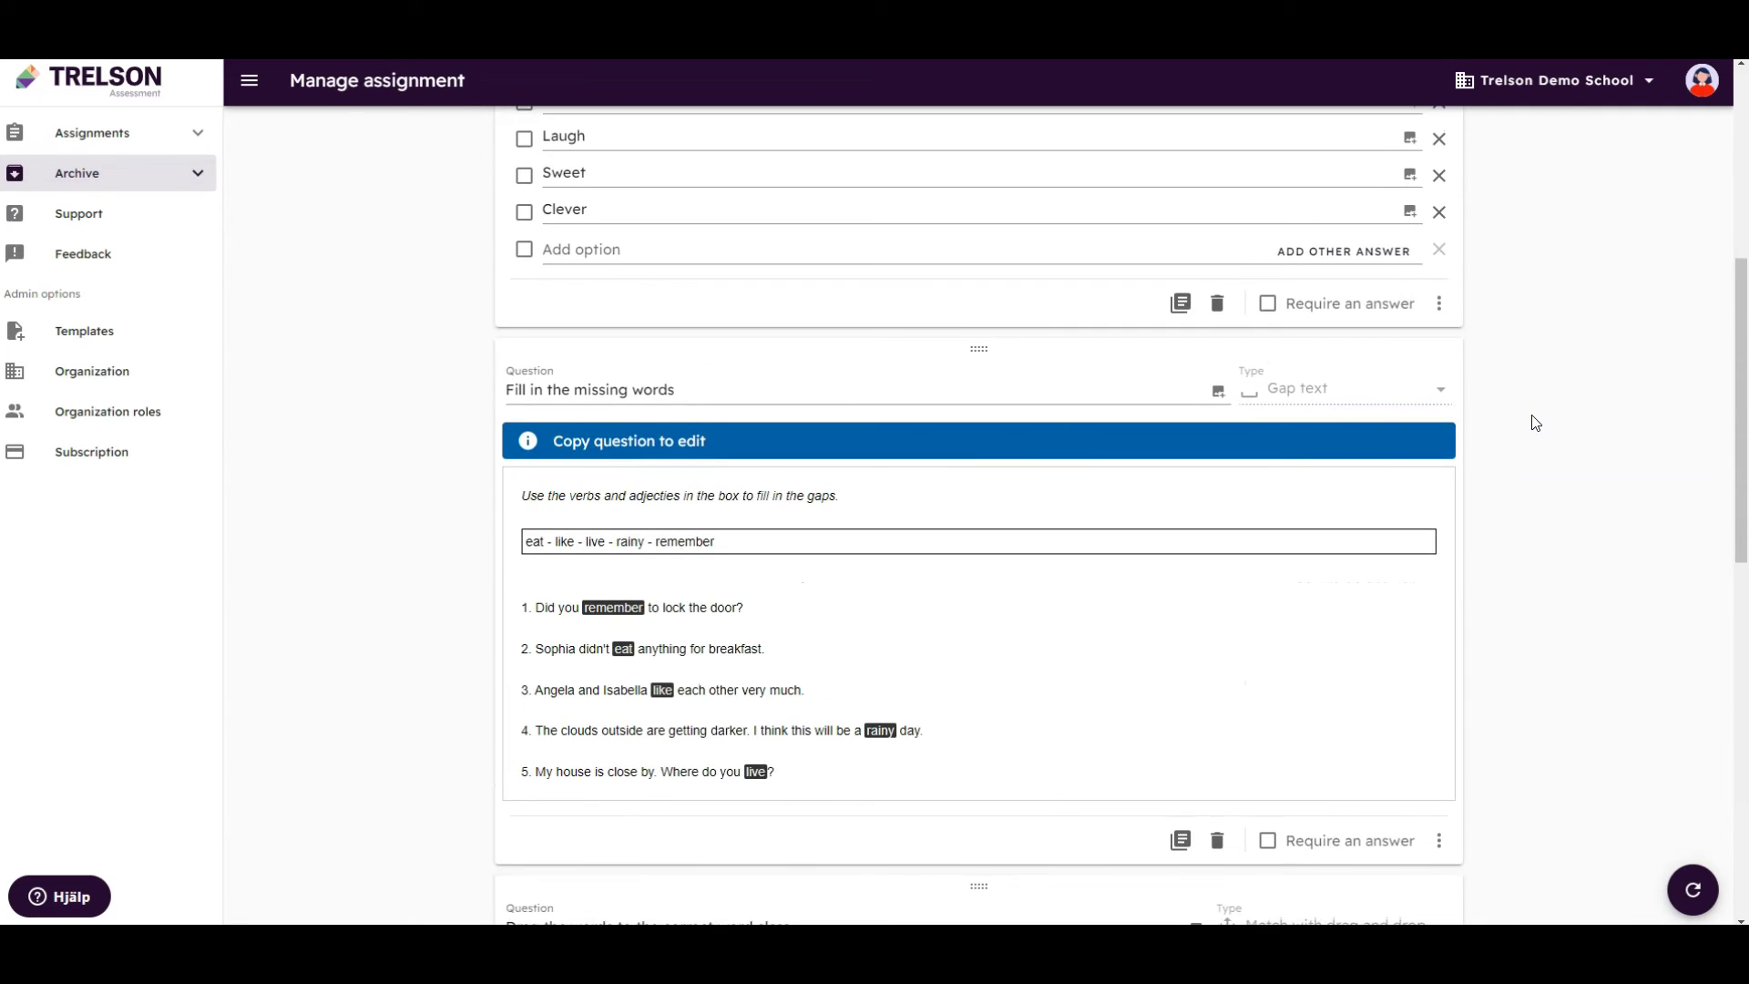
{"action": "scroll", "coordinate": [1535, 421], "scroll_direction": "up", "scroll_amount": 5}
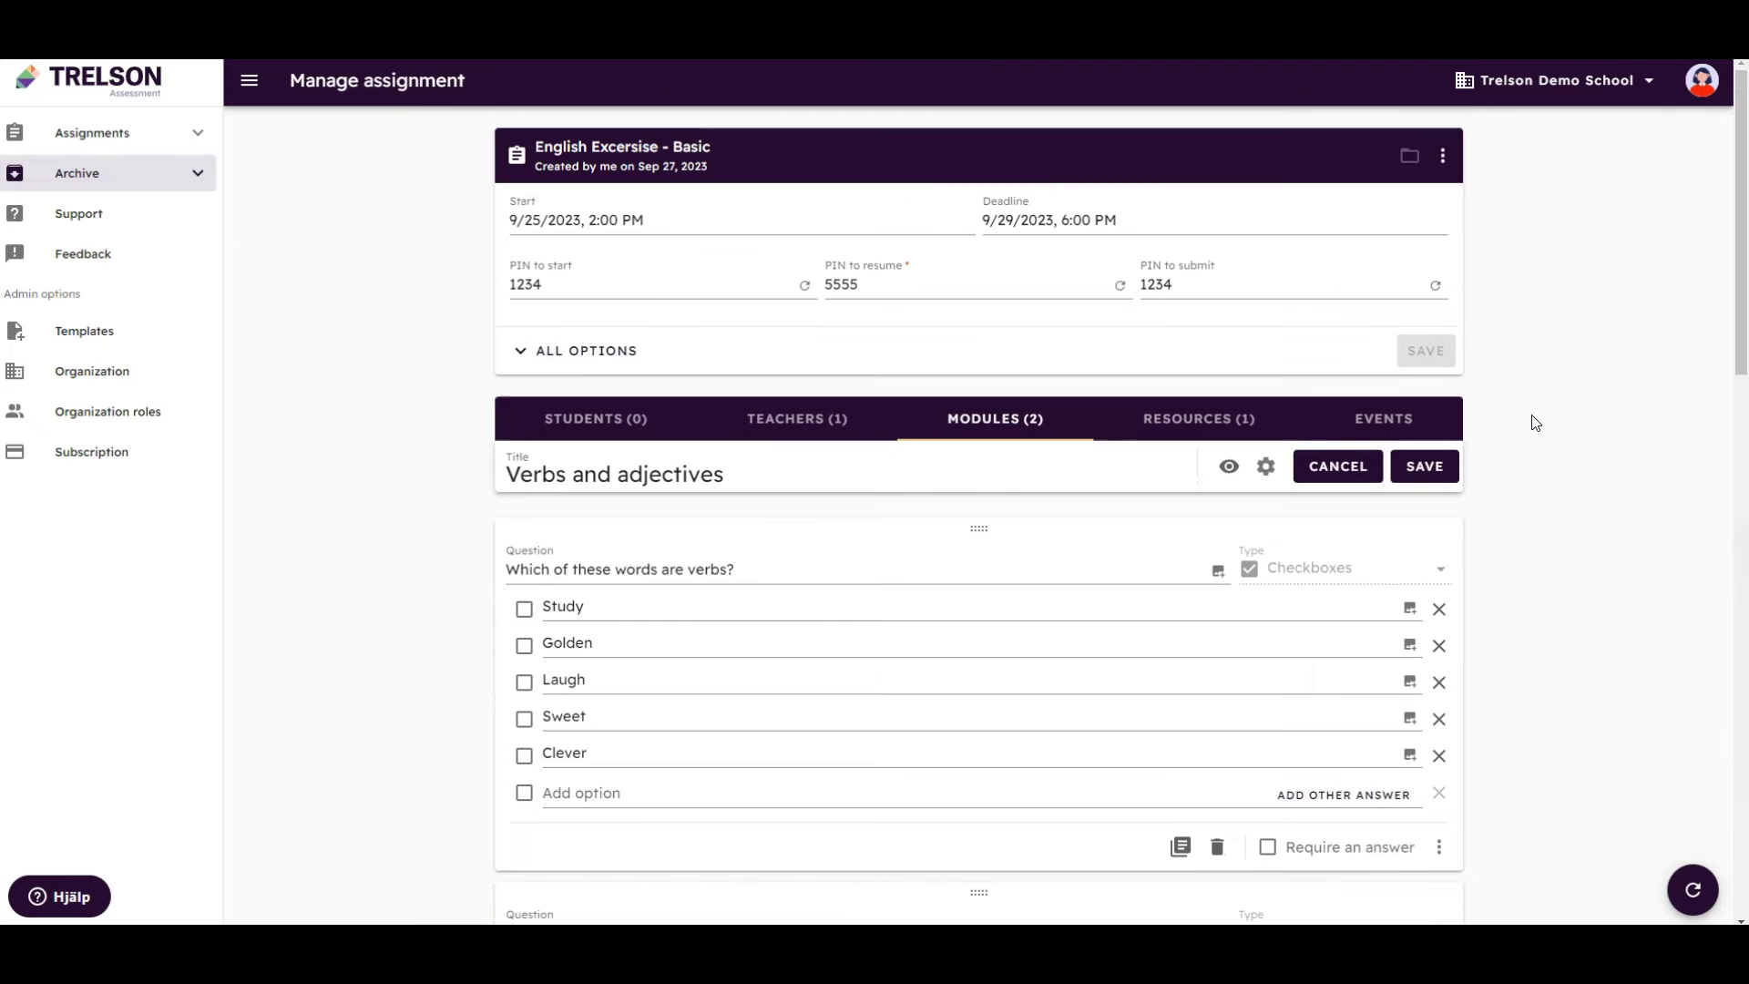
Enable Automatic grading in the Verbs and adjectives module options
{"action": "left_click", "coordinate": [1530, 428]}
{"action": "left_click", "coordinate": [1265, 467]}
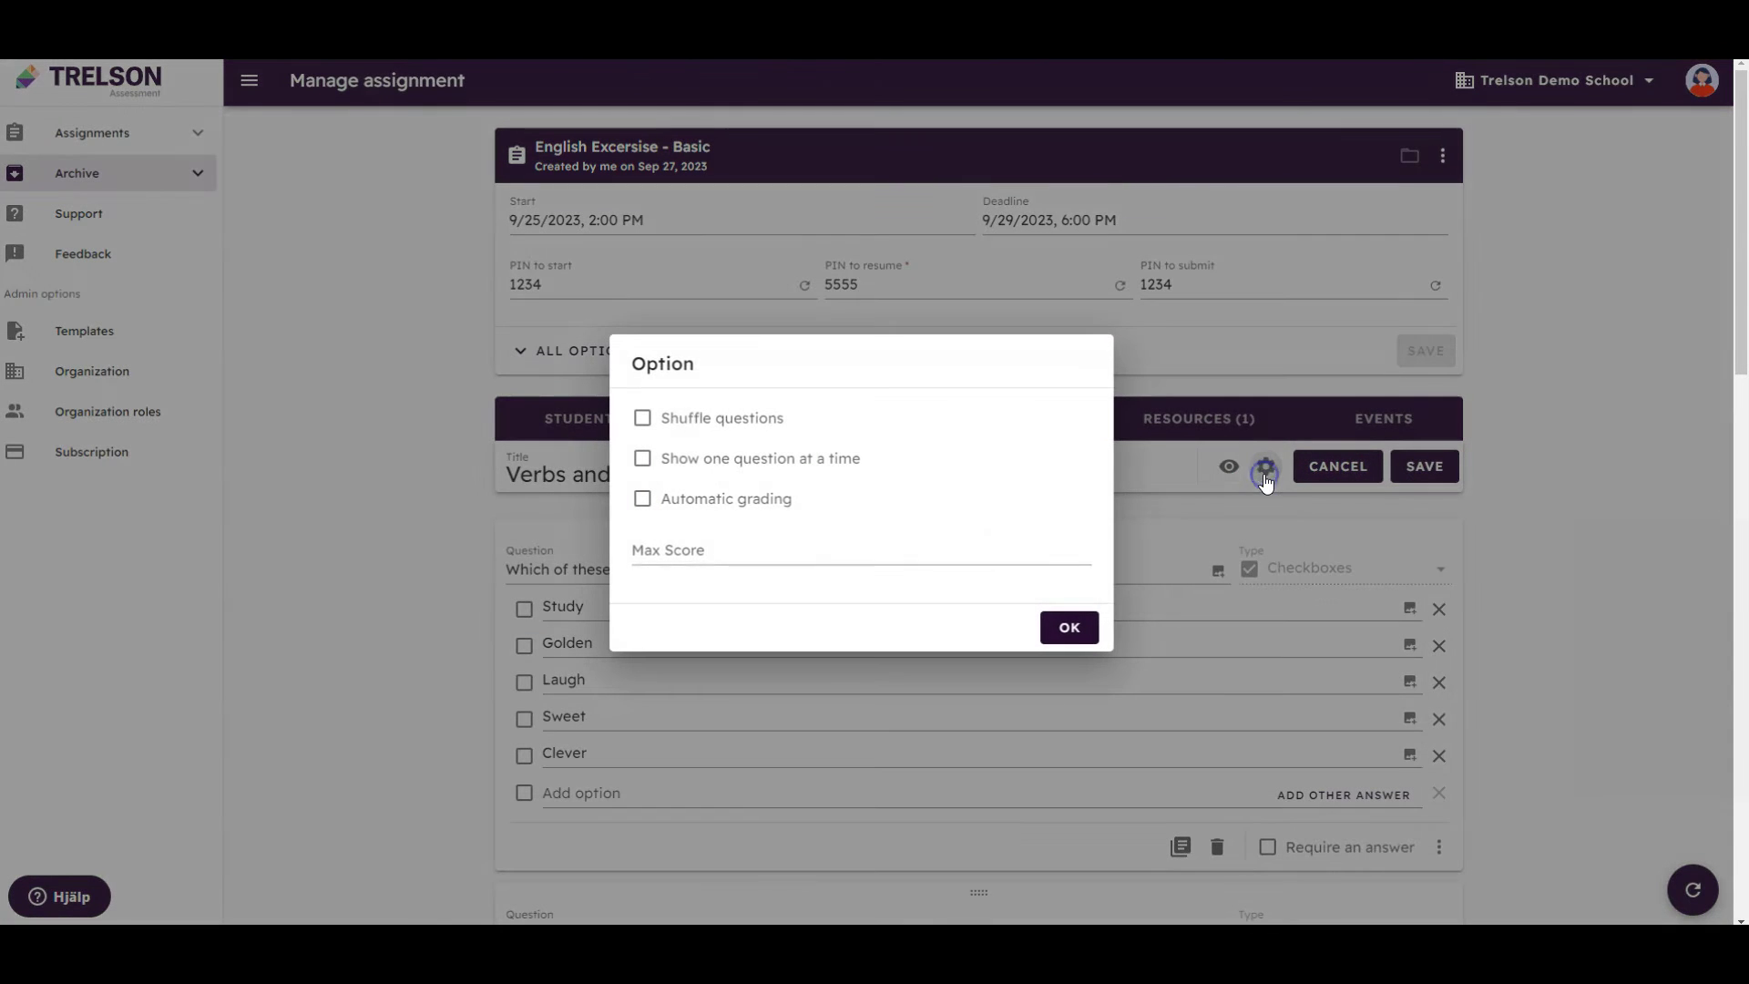
{"action": "left_click", "coordinate": [753, 498]}
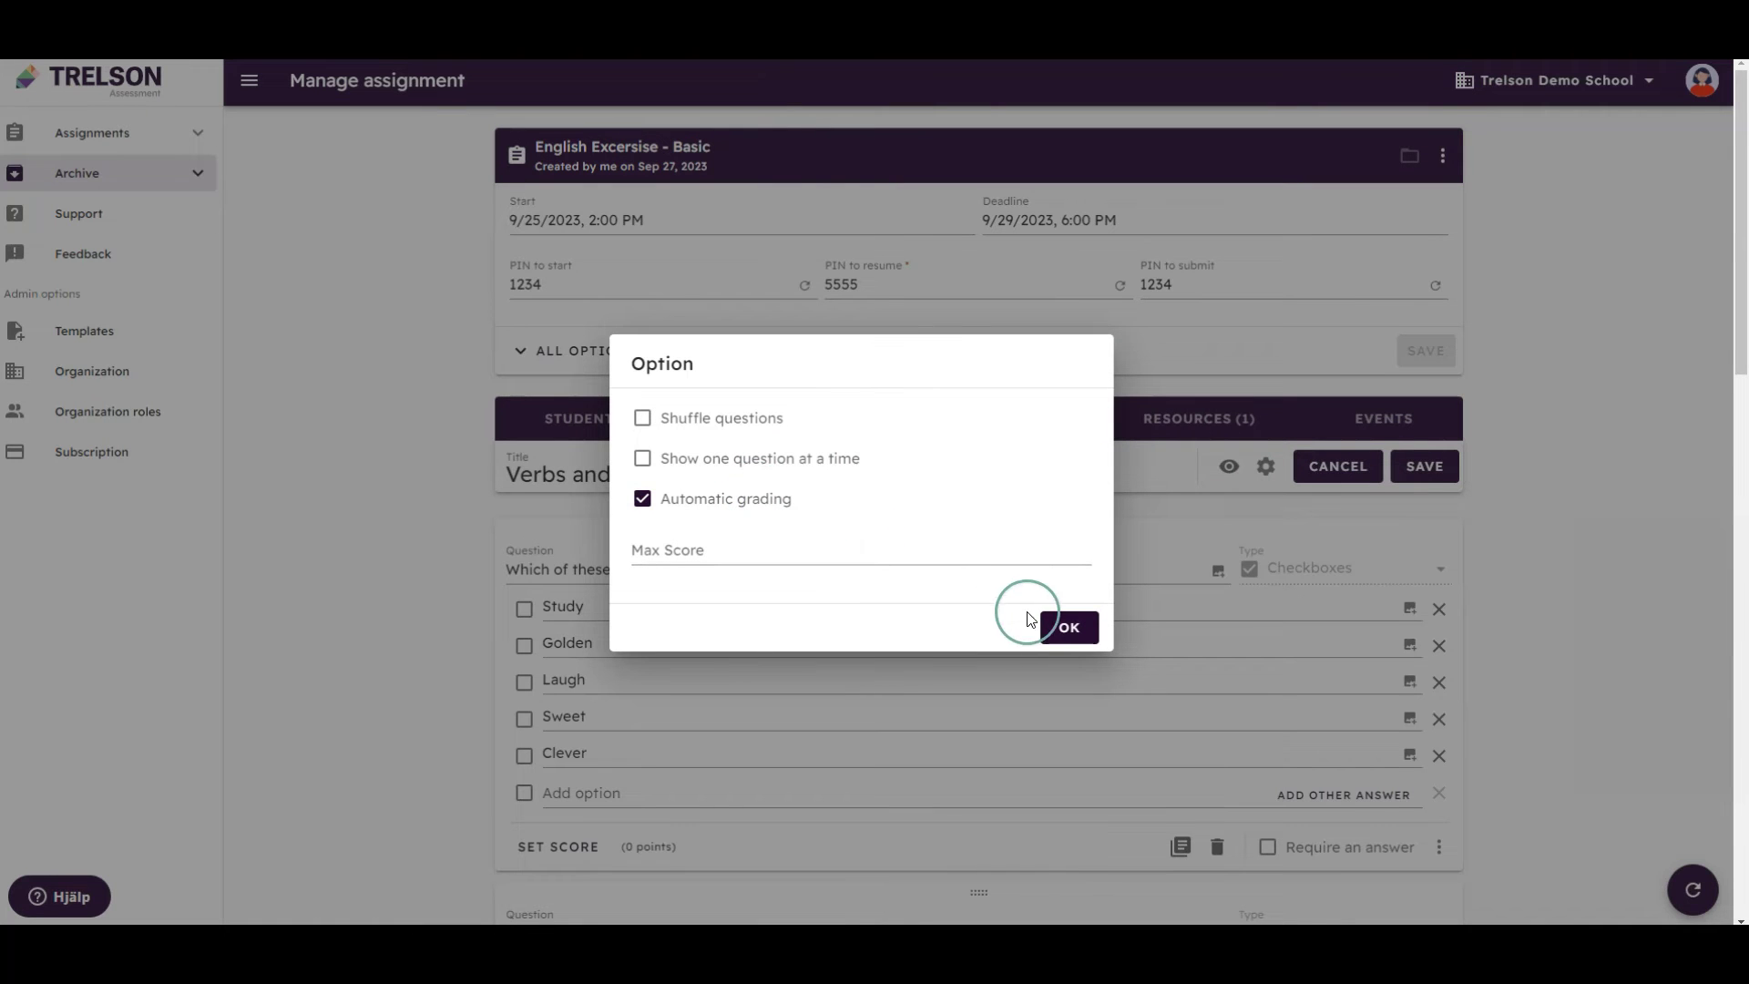
{"action": "left_click", "coordinate": [1053, 623]}
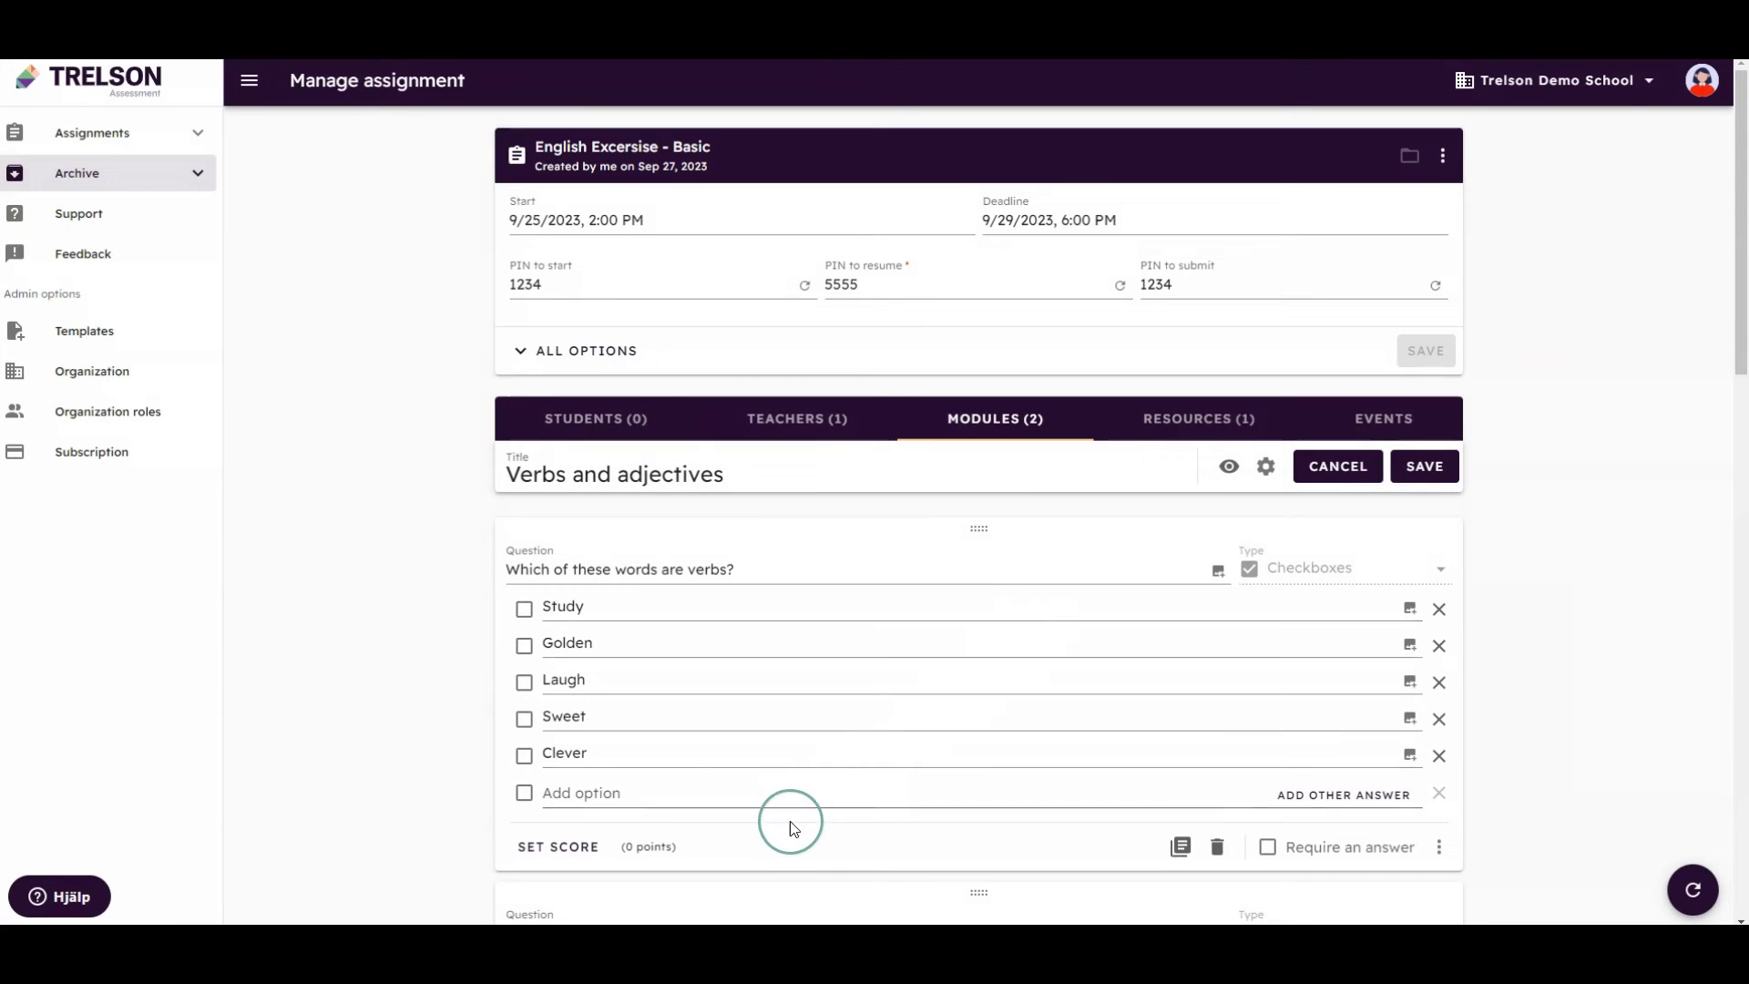
Score the verbs question at 1 point with Laugh and Study as correct answers
{"action": "left_click", "coordinate": [707, 845]}
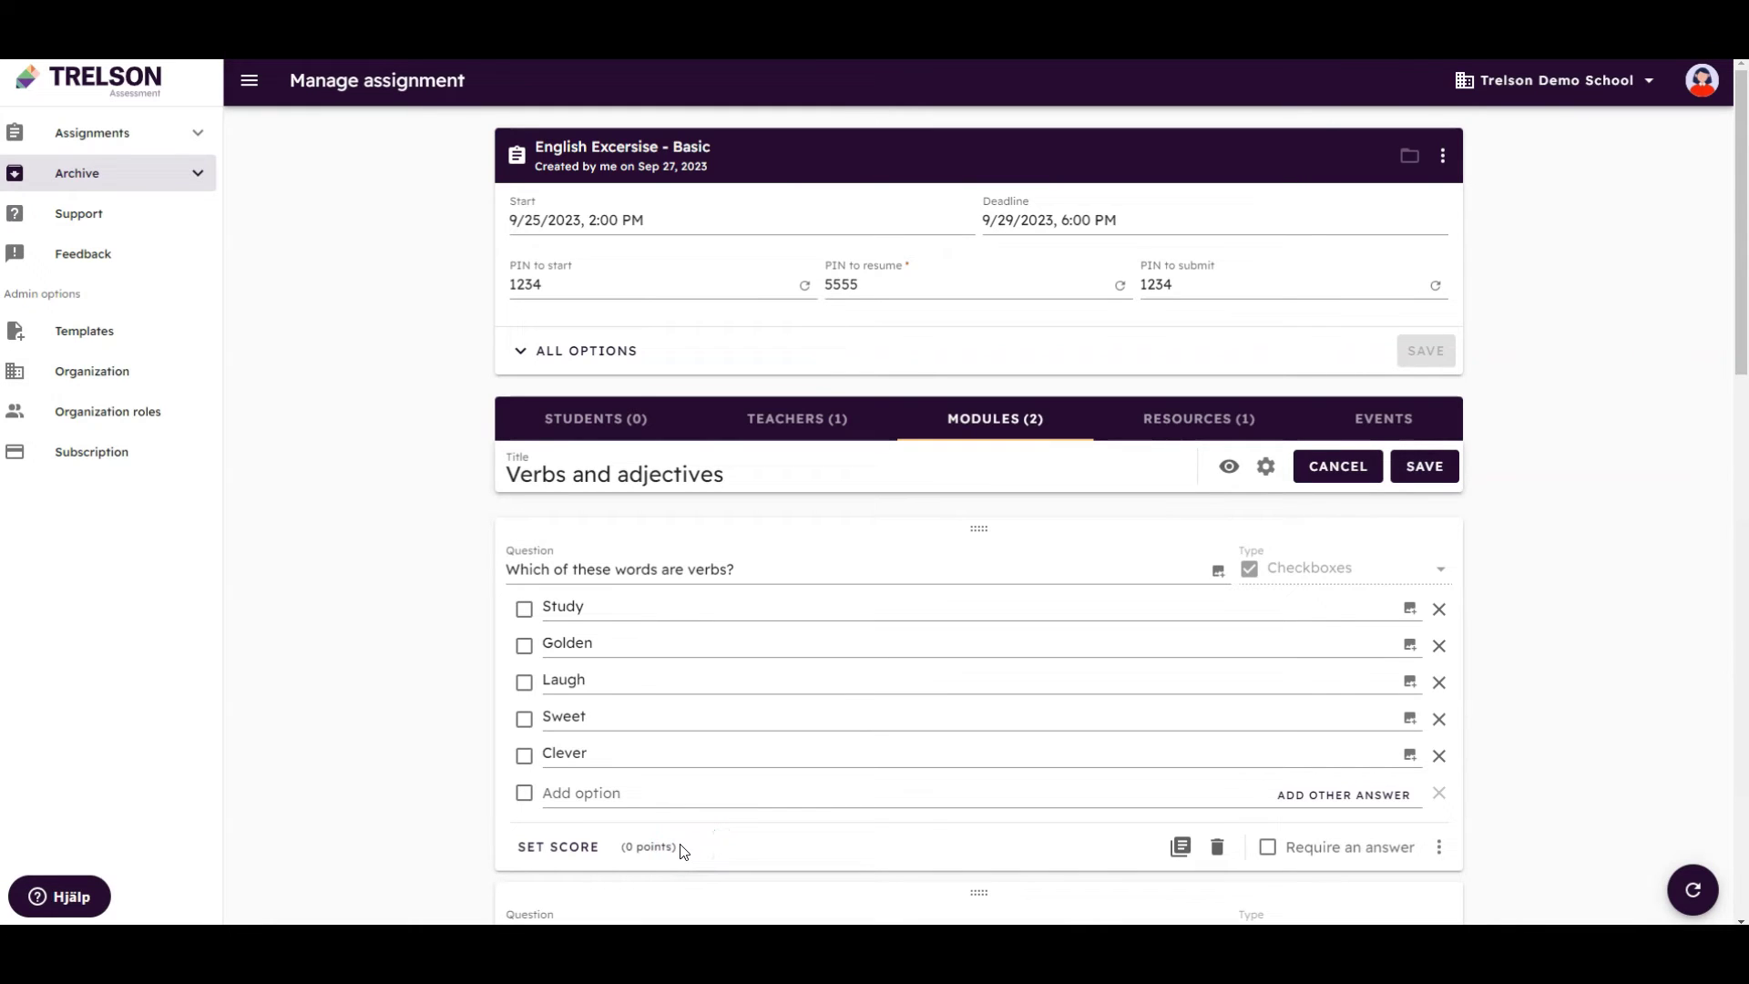
{"action": "left_click", "coordinate": [587, 852]}
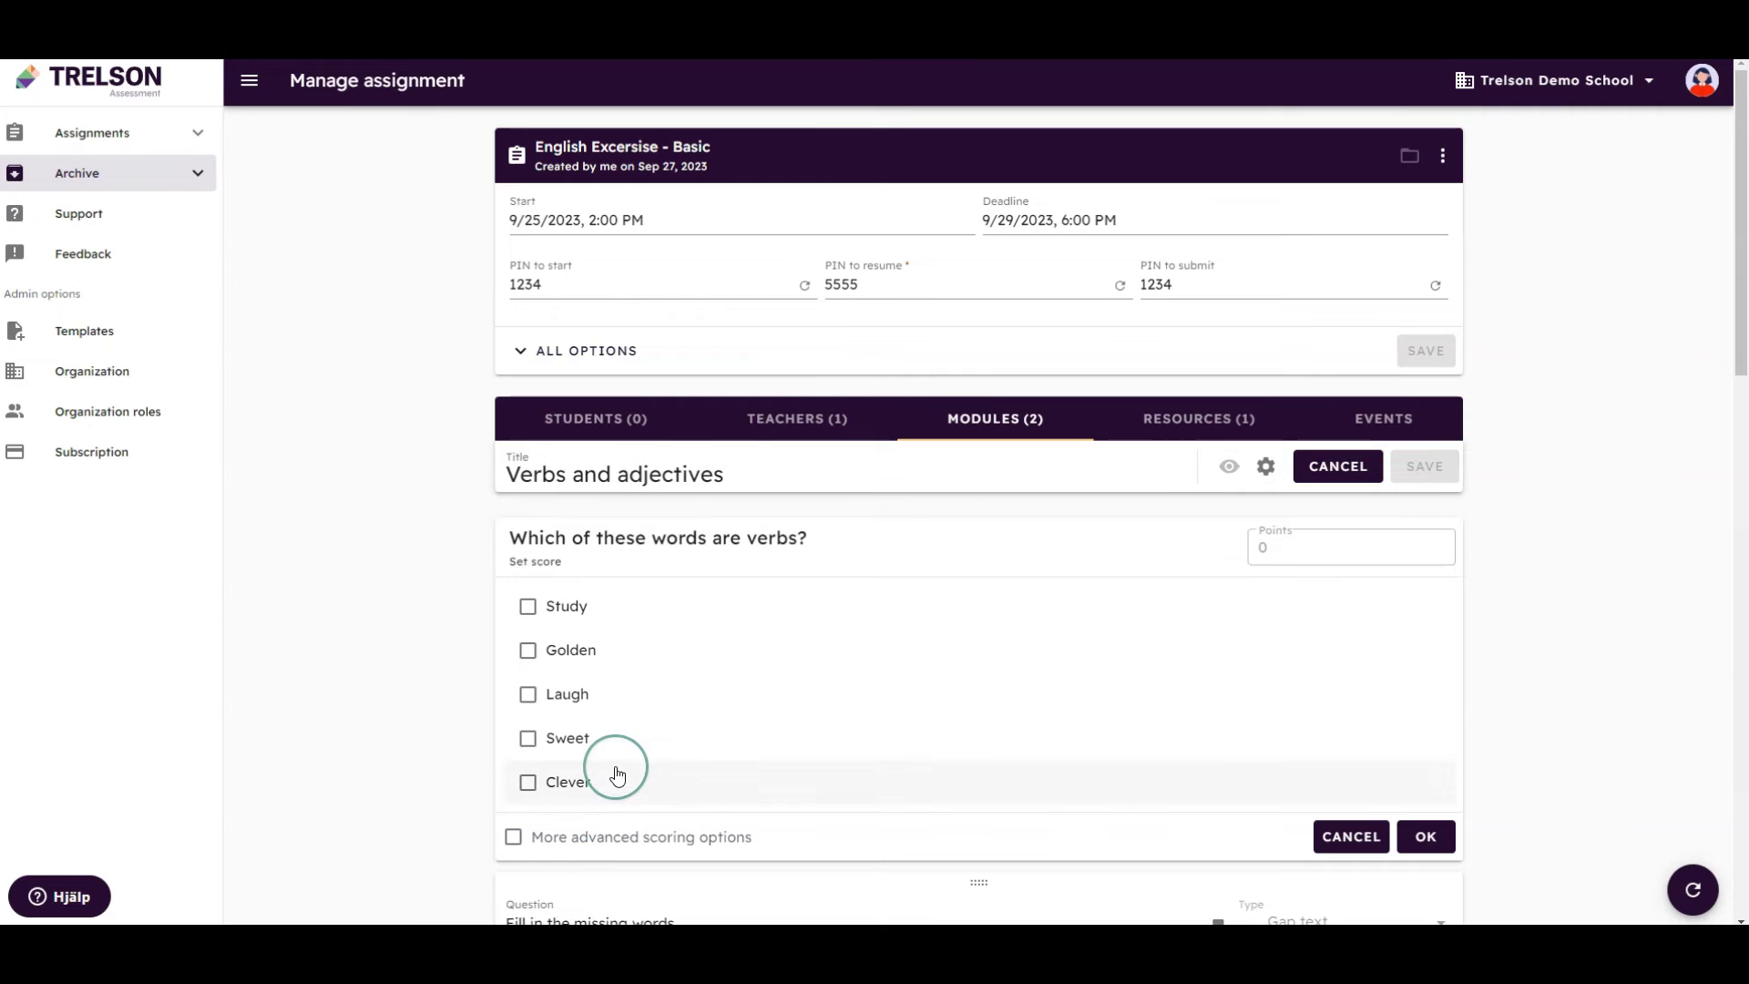
{"action": "left_click", "coordinate": [575, 694]}
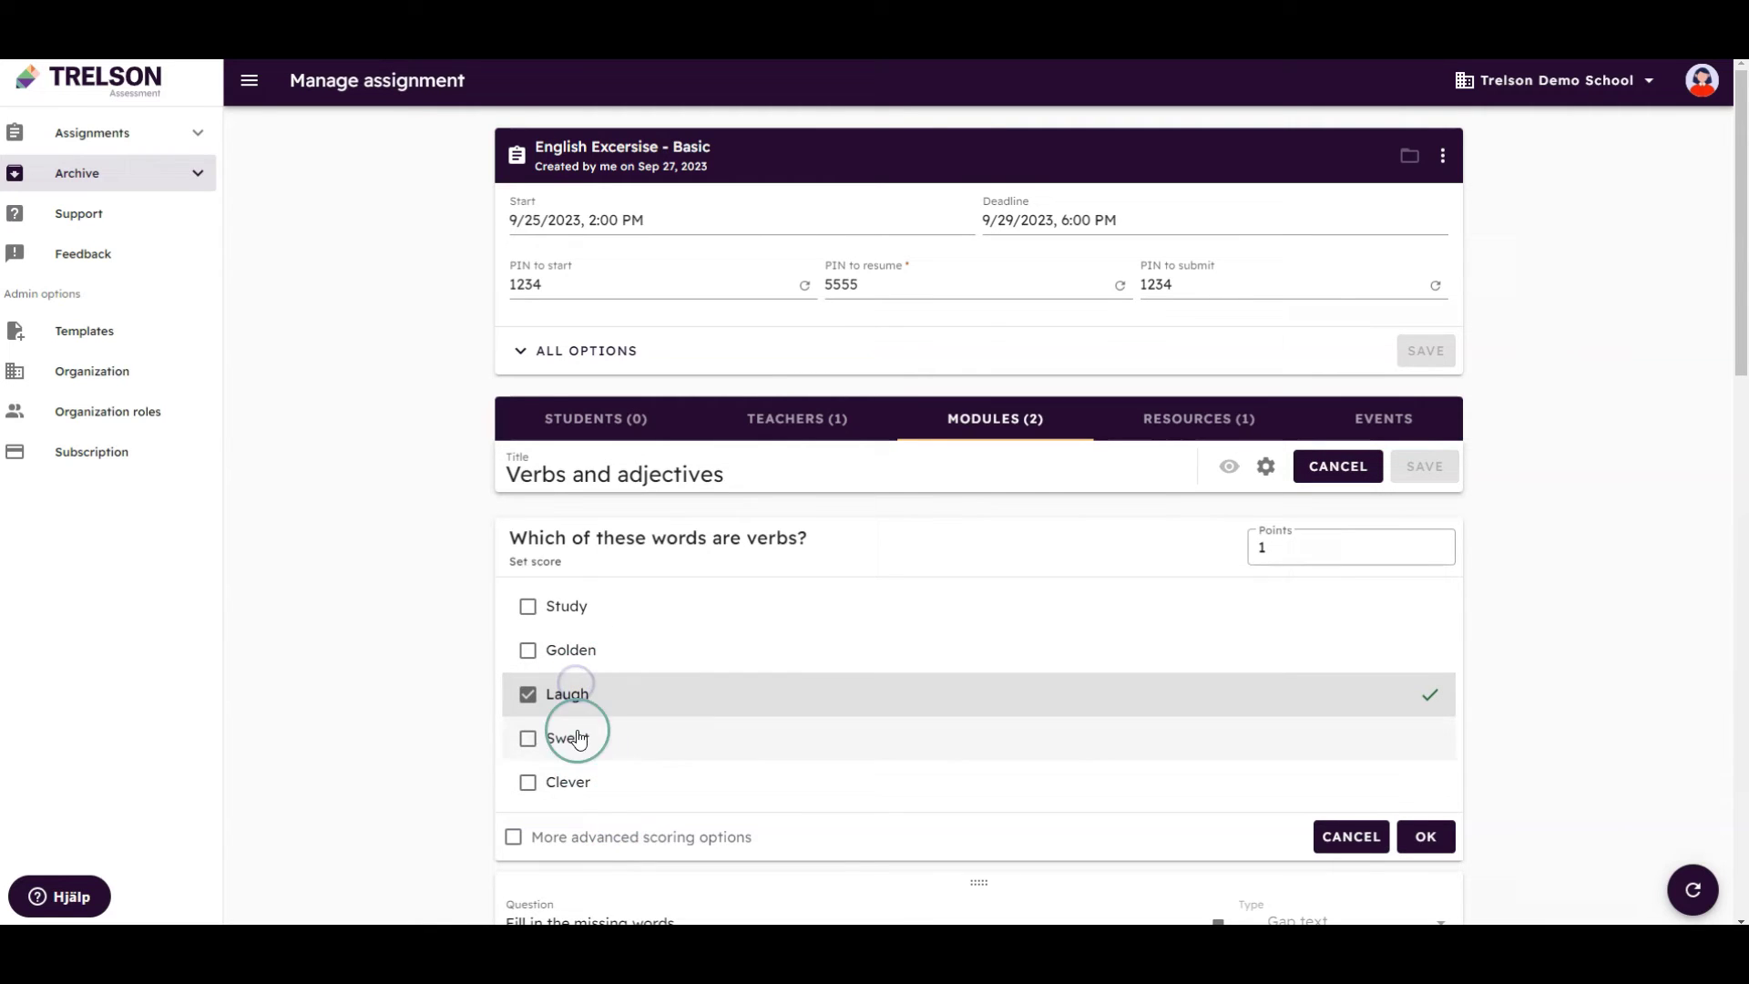
{"action": "left_click", "coordinate": [565, 606]}
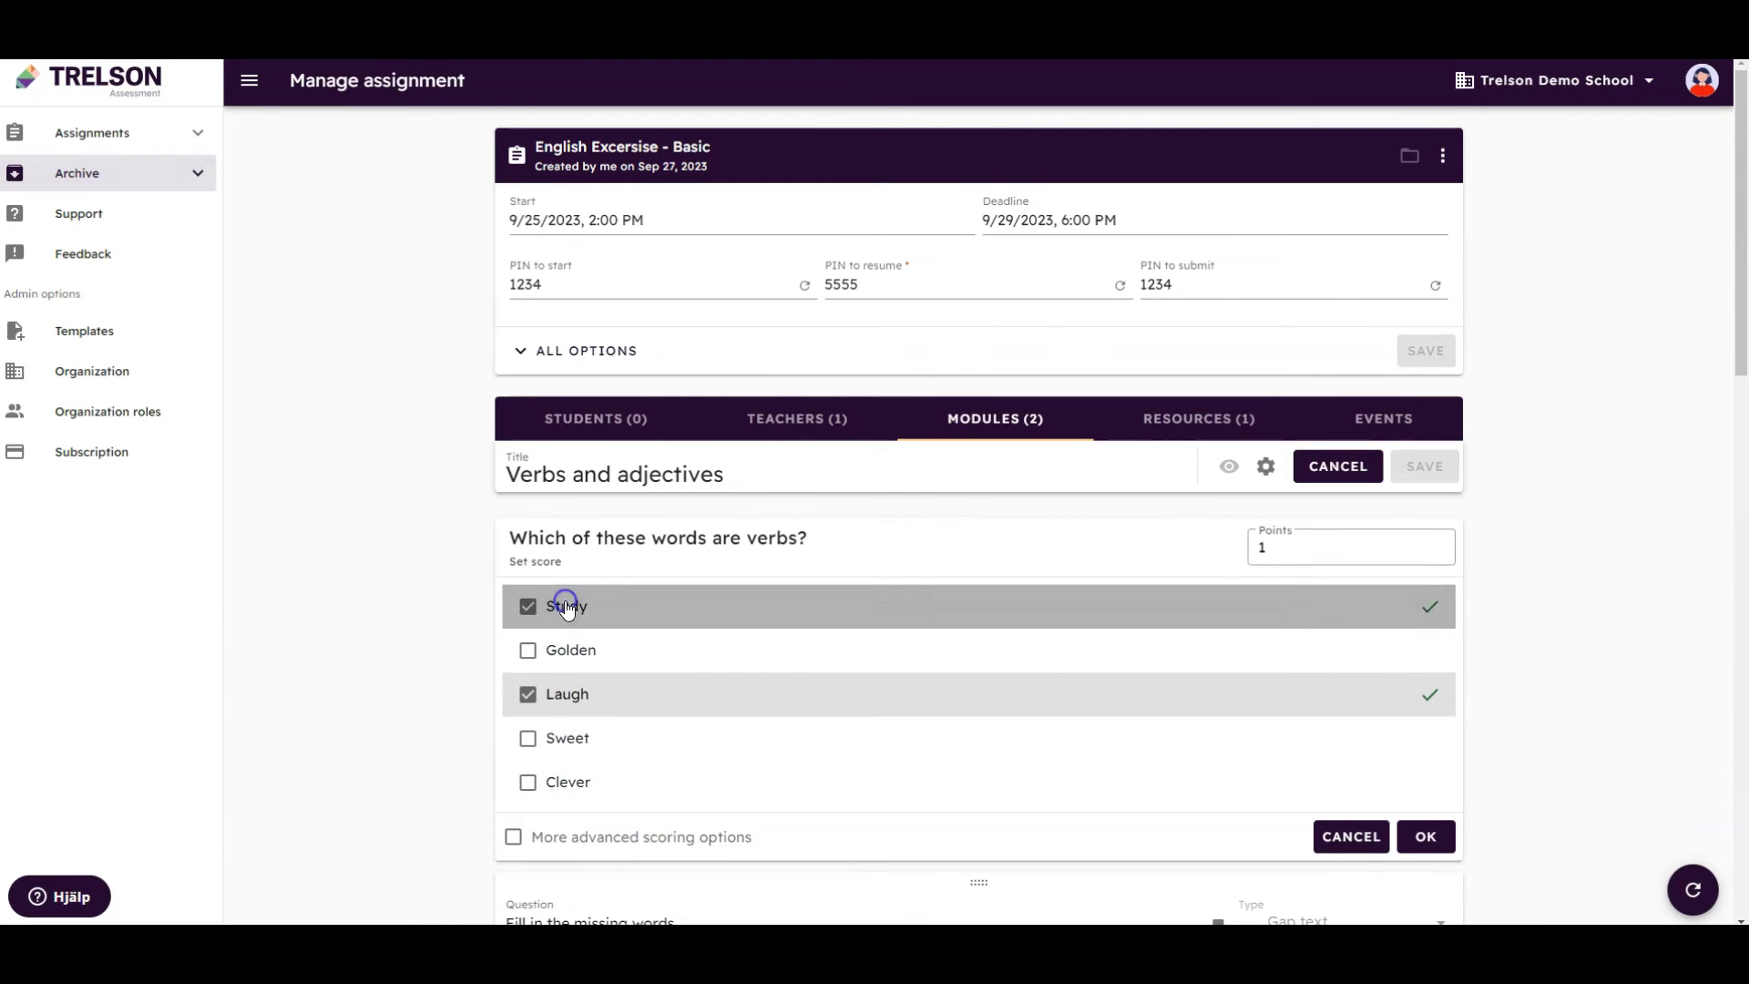
{"action": "left_click", "coordinate": [1413, 837]}
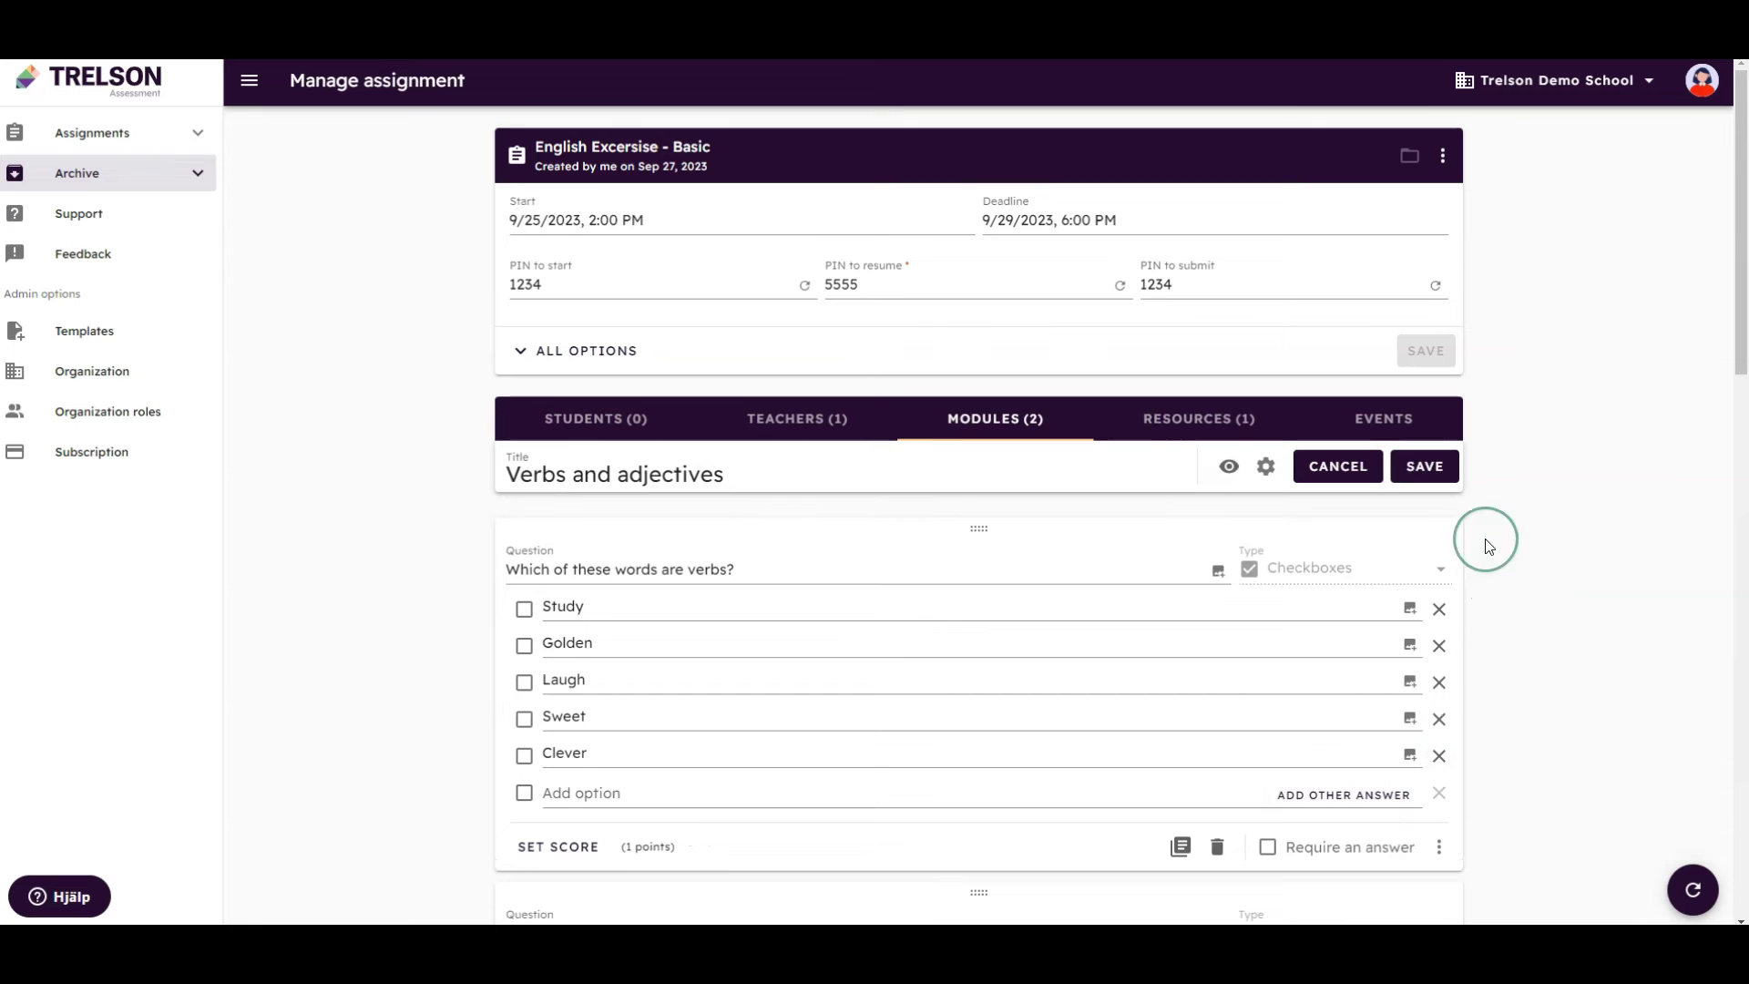
Enable Show one question at a time, leave shuffling off, and save Verbs and adjectives
{"action": "left_click", "coordinate": [1267, 468]}
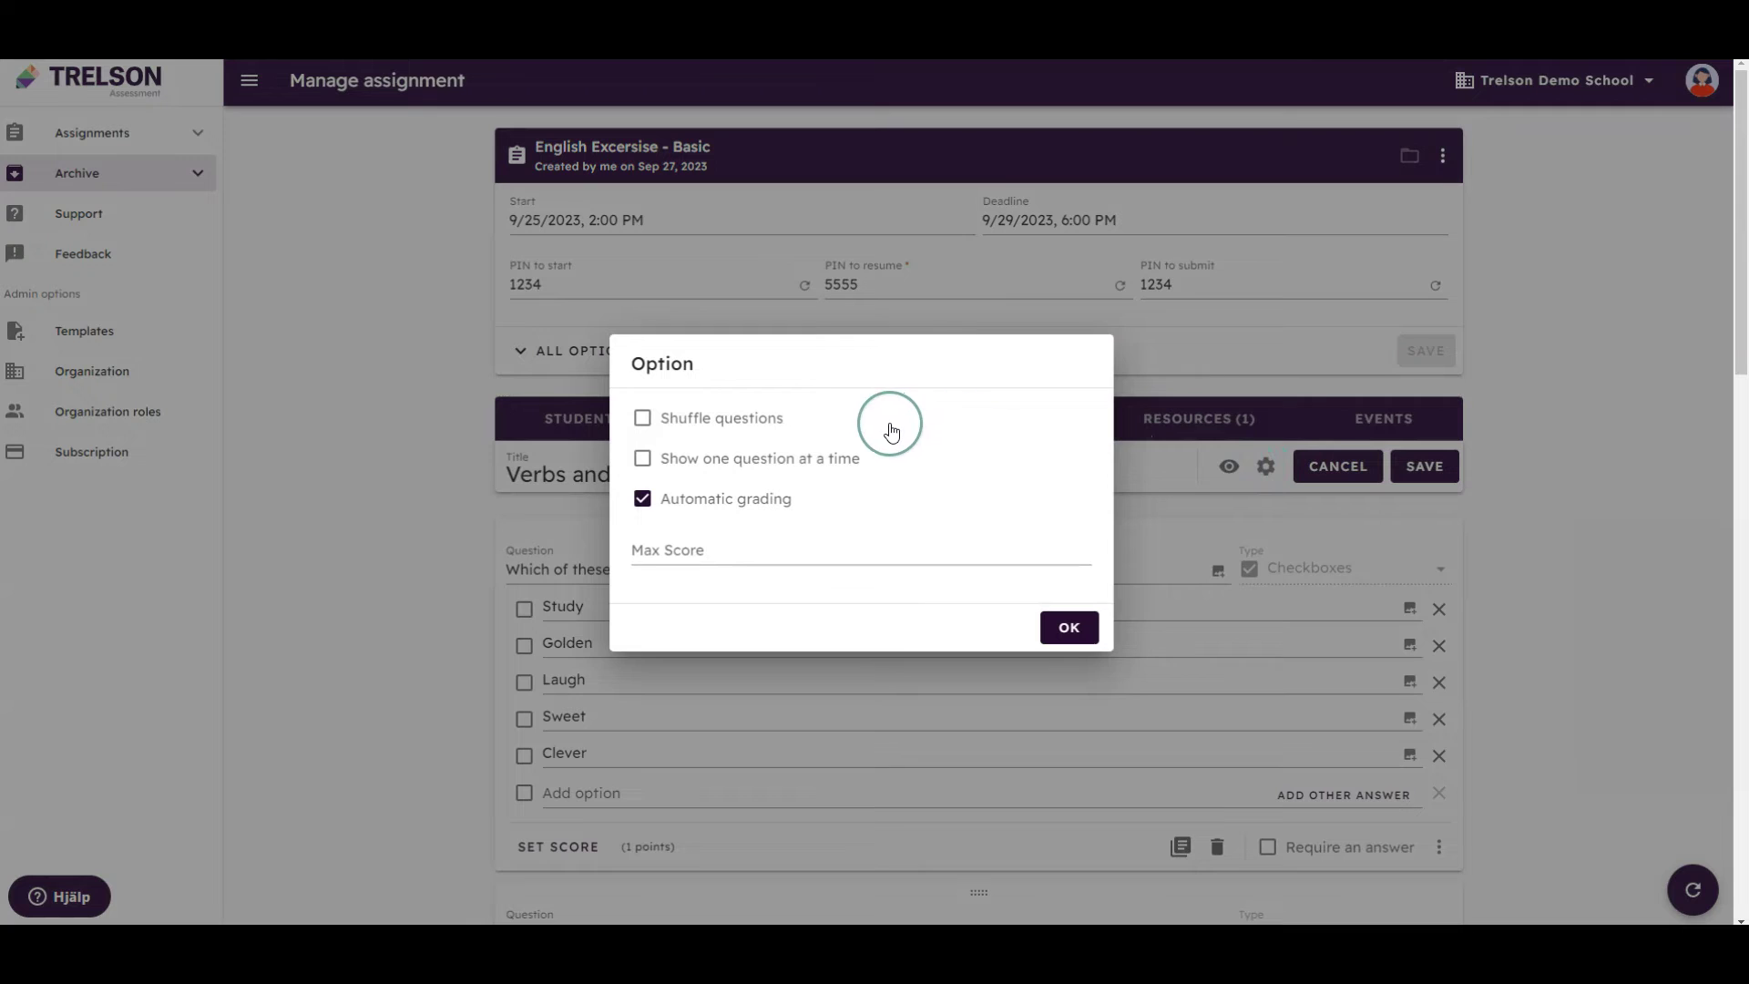
{"action": "left_click", "coordinate": [741, 461]}
{"action": "left_click", "coordinate": [751, 425]}
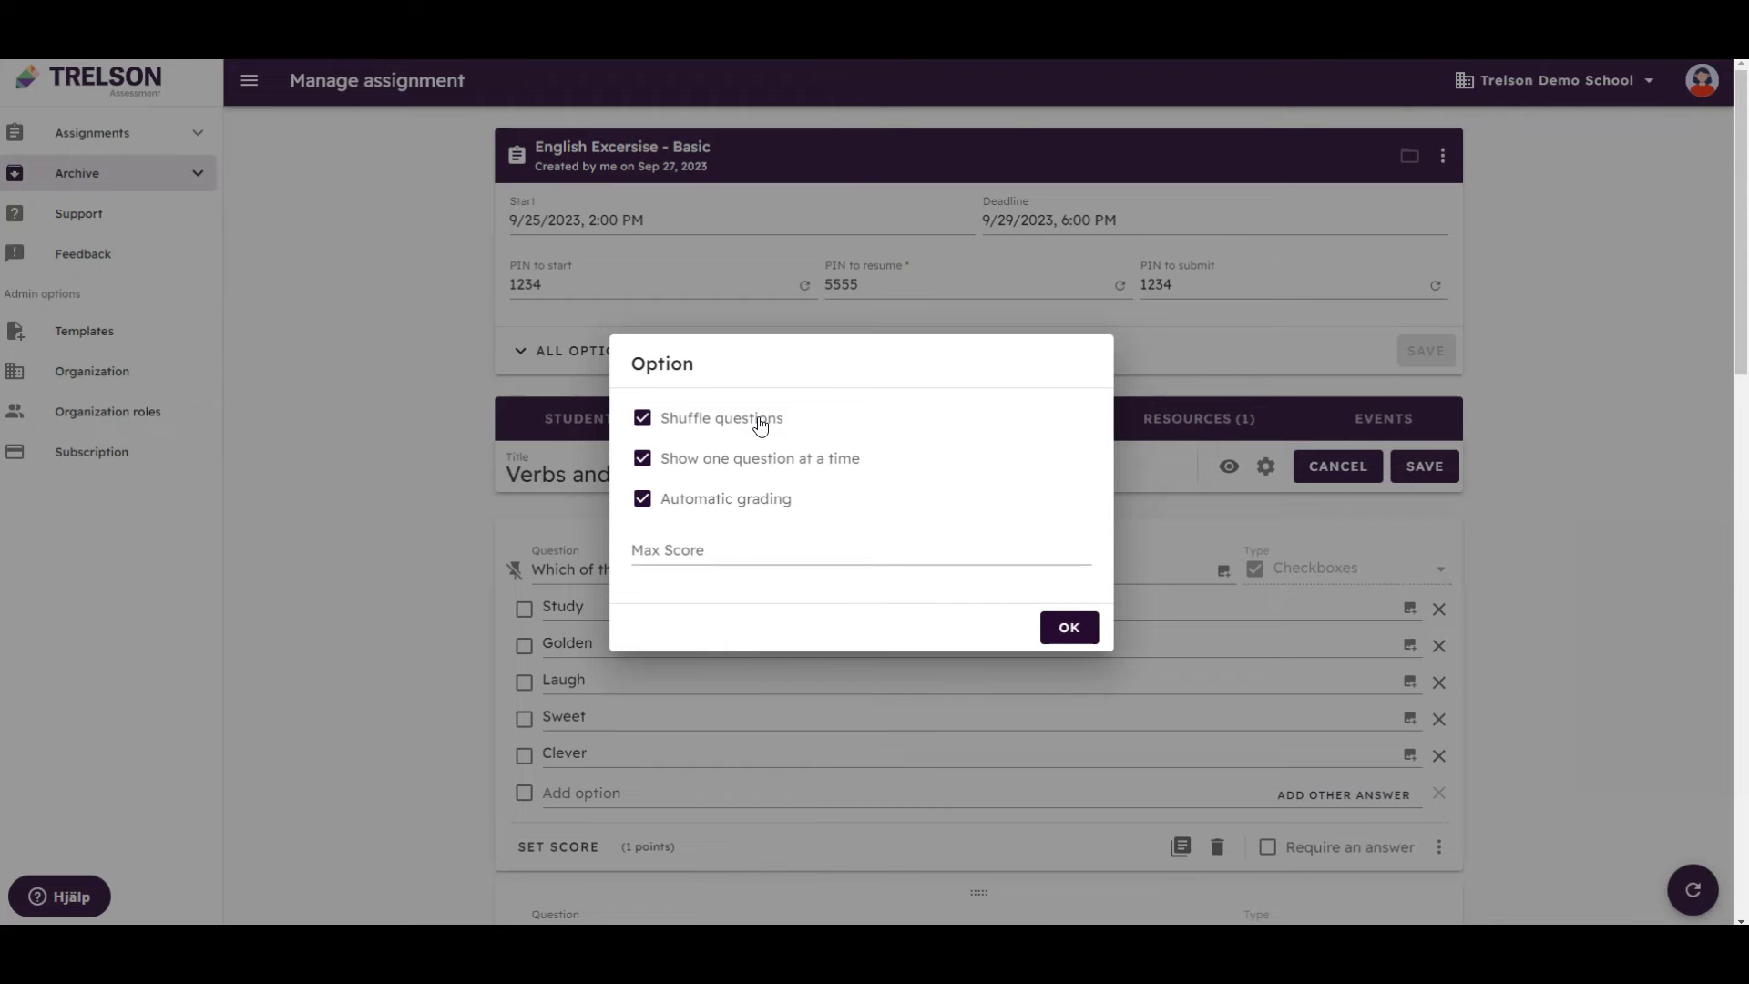
{"action": "left_click", "coordinate": [760, 421]}
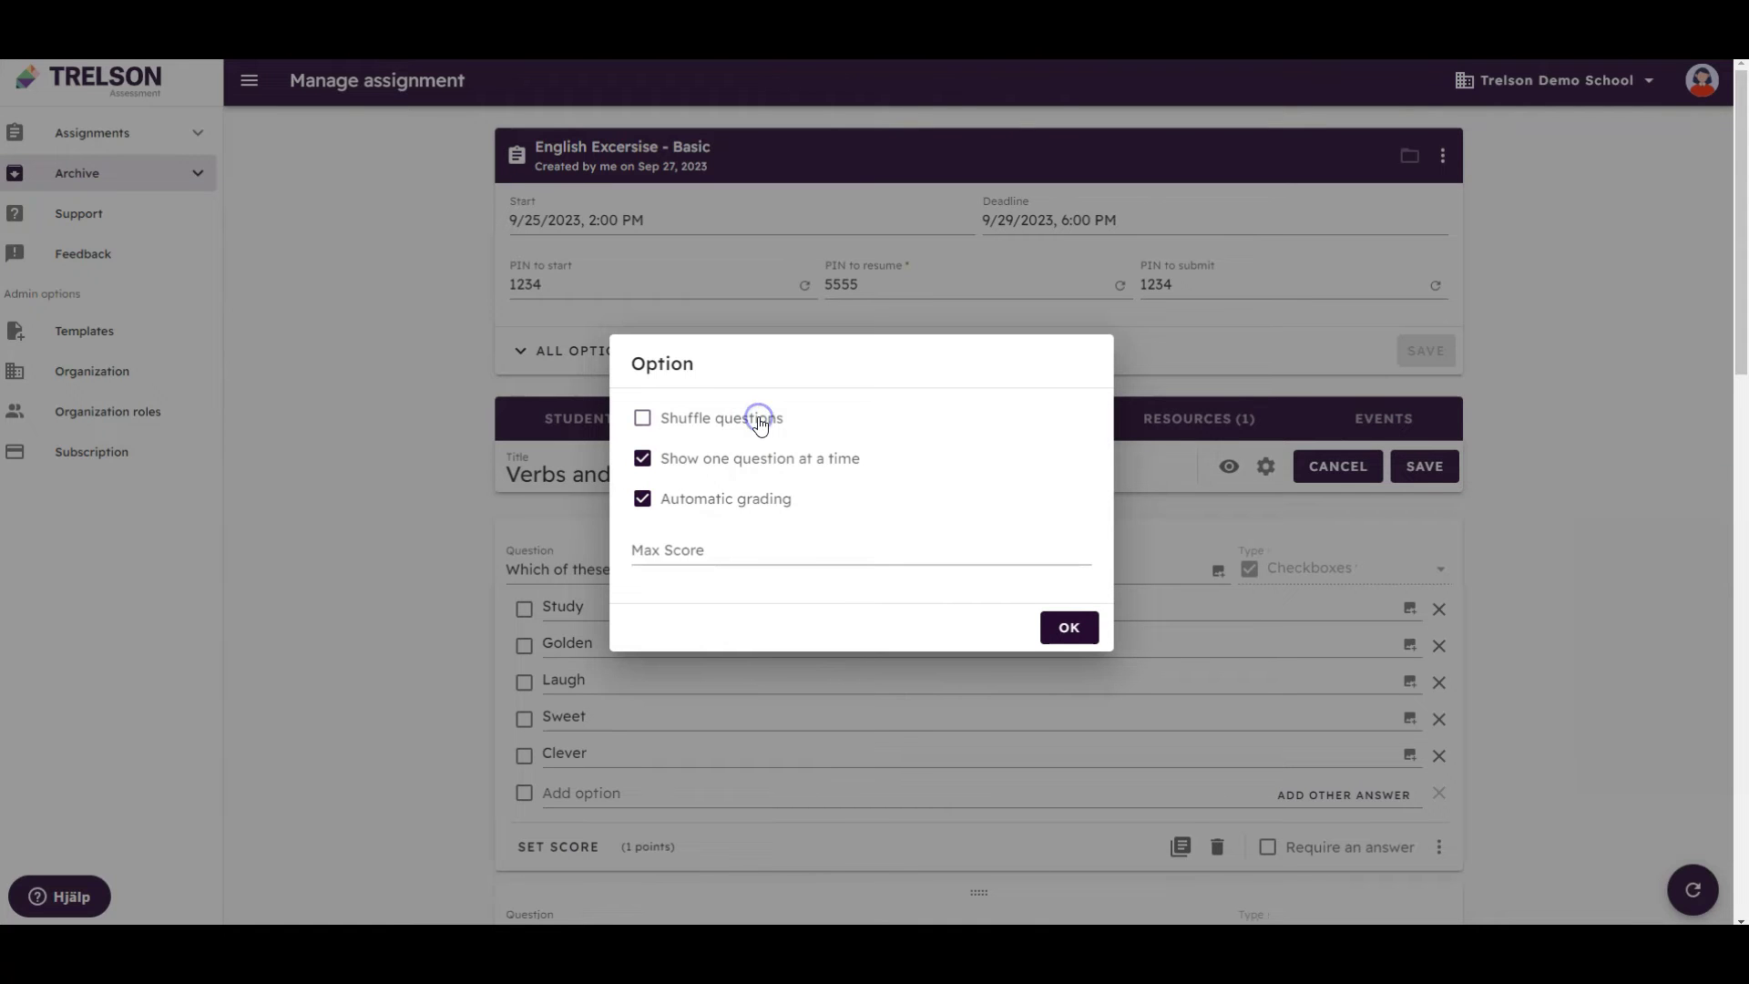
{"action": "left_click", "coordinate": [1061, 633]}
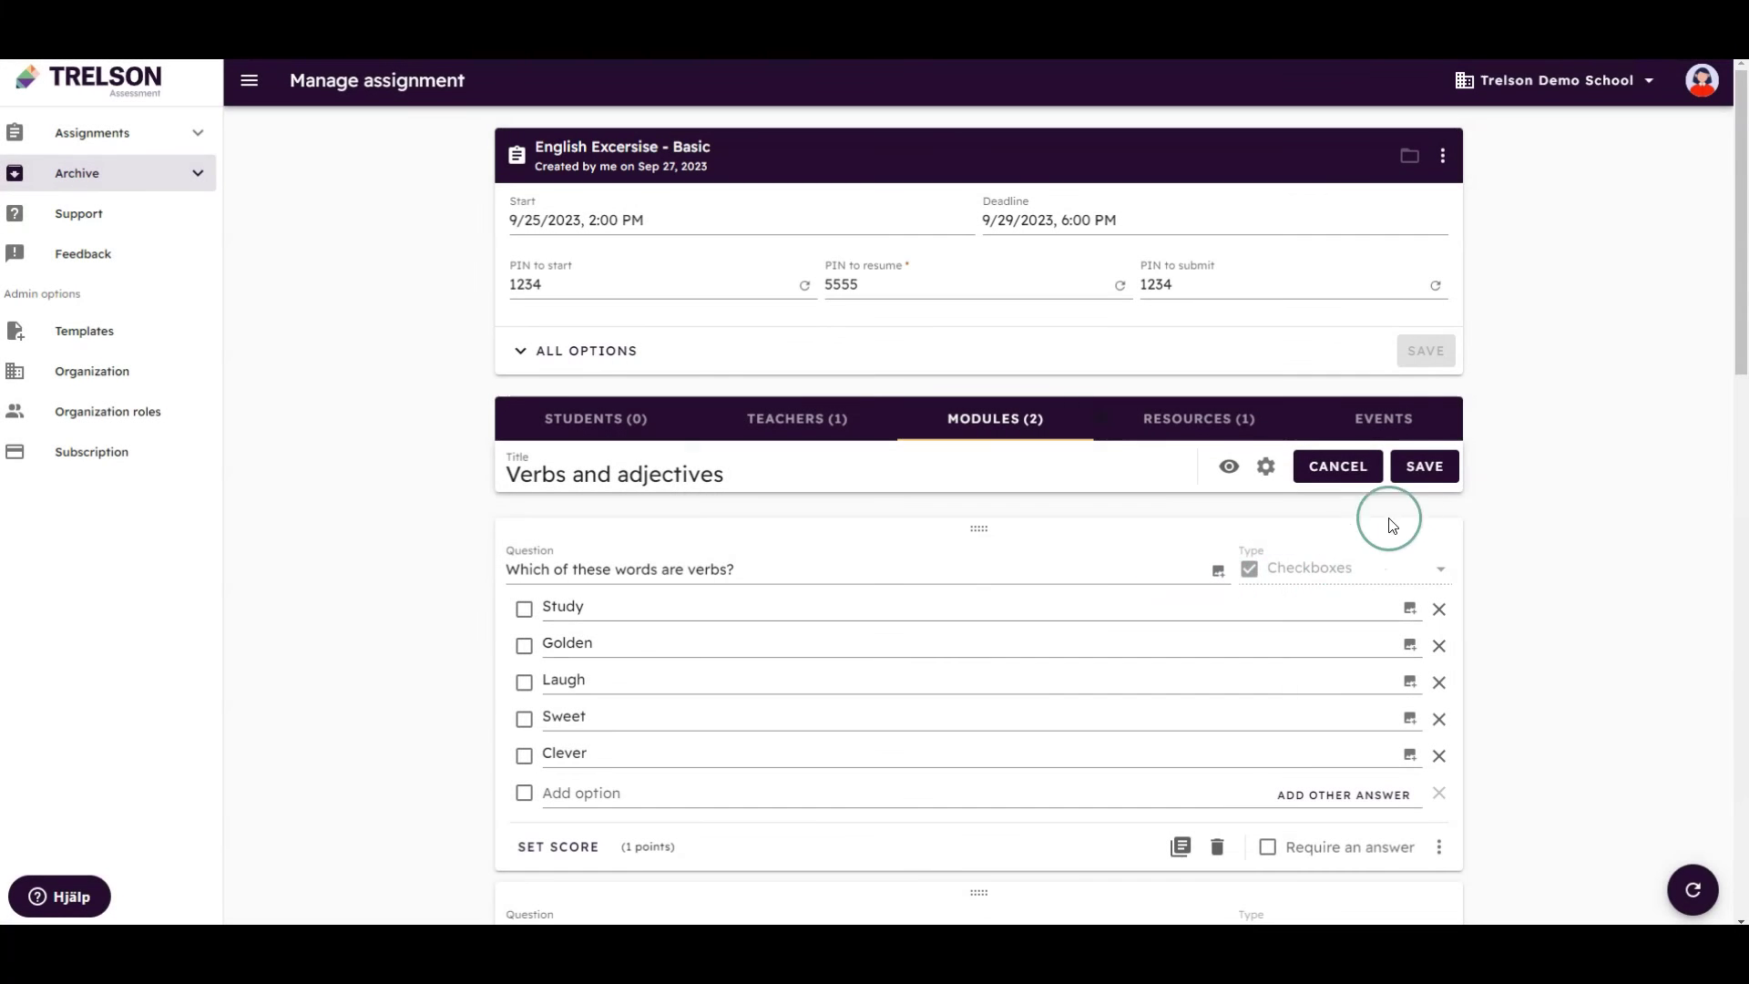
{"action": "left_click", "coordinate": [1426, 480]}
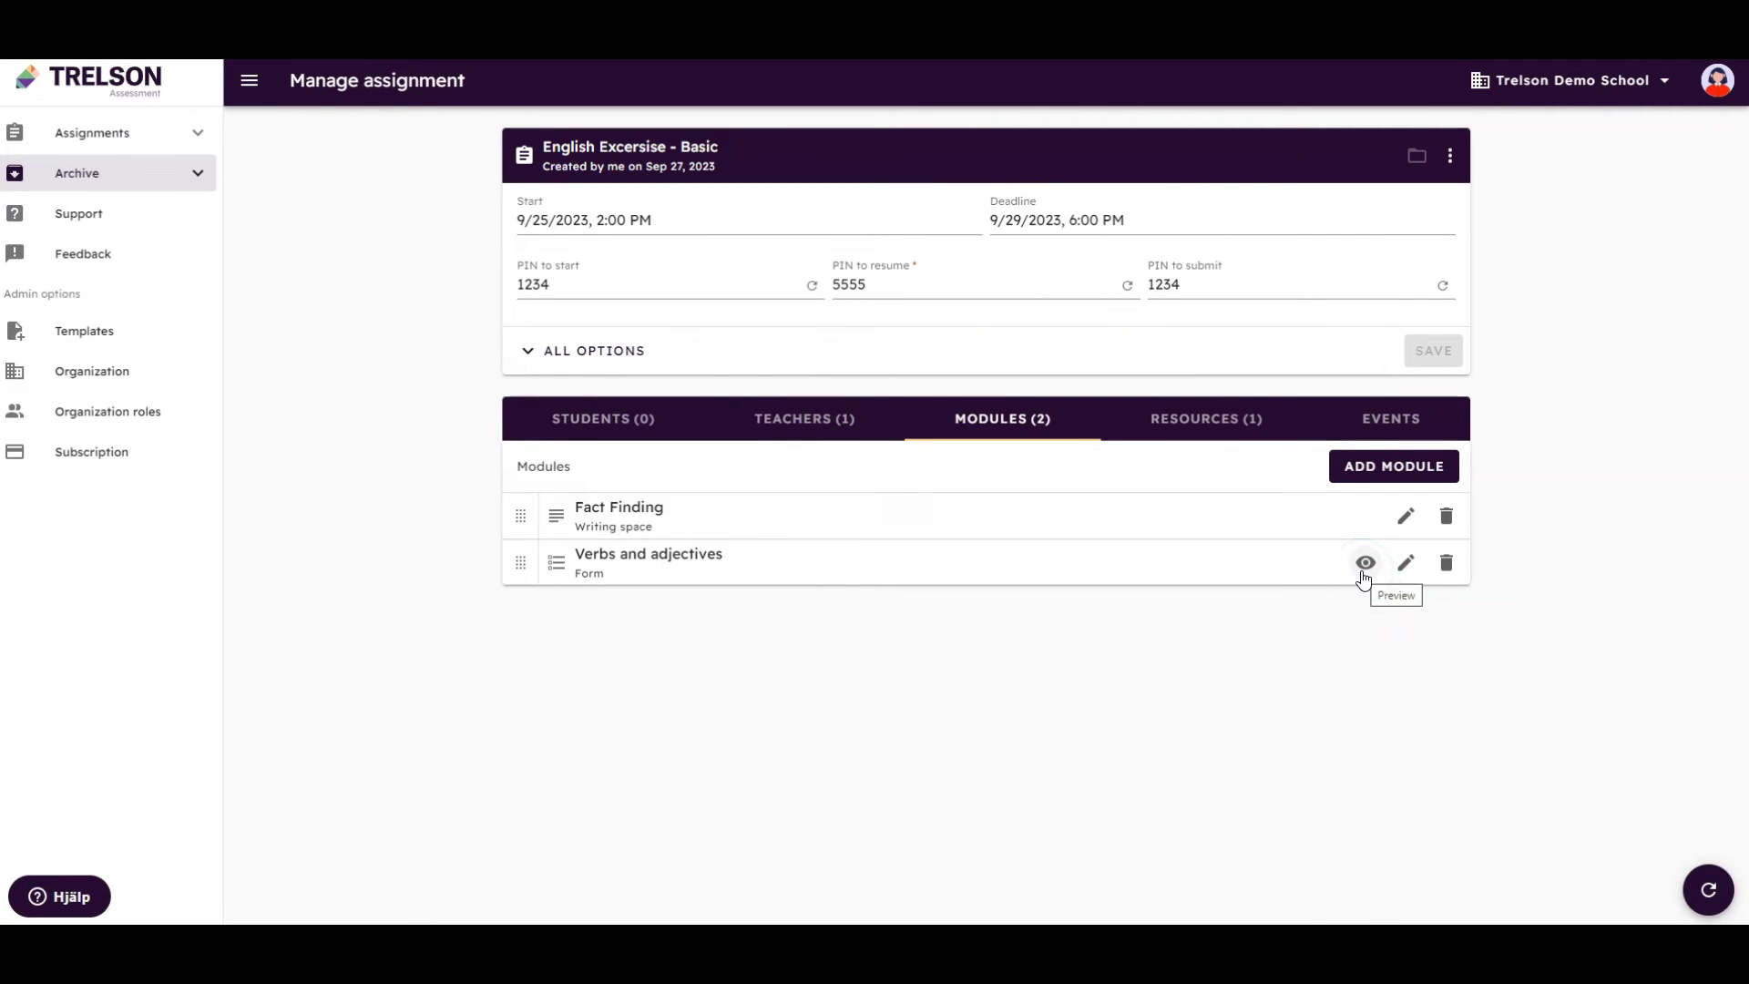
In the preview, tick Study and Laugh as verbs and fill the first blank with 'remember'
{"action": "left_click", "coordinate": [1363, 565]}
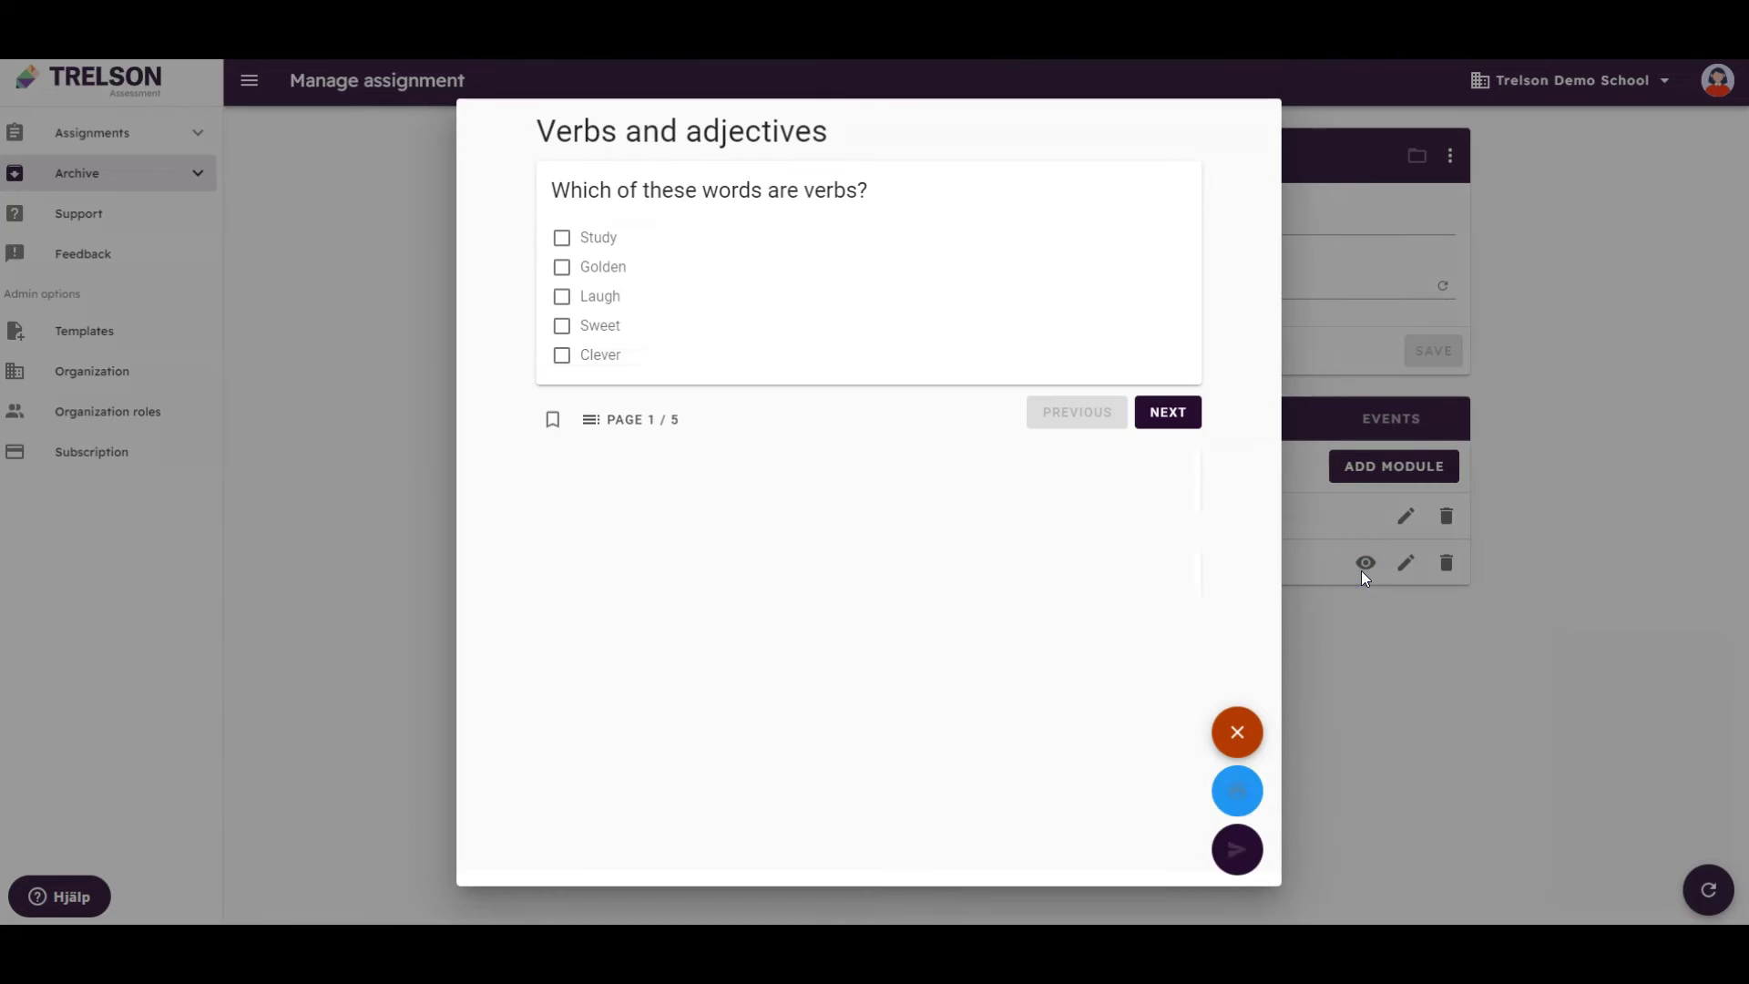
{"action": "left_click", "coordinate": [562, 237]}
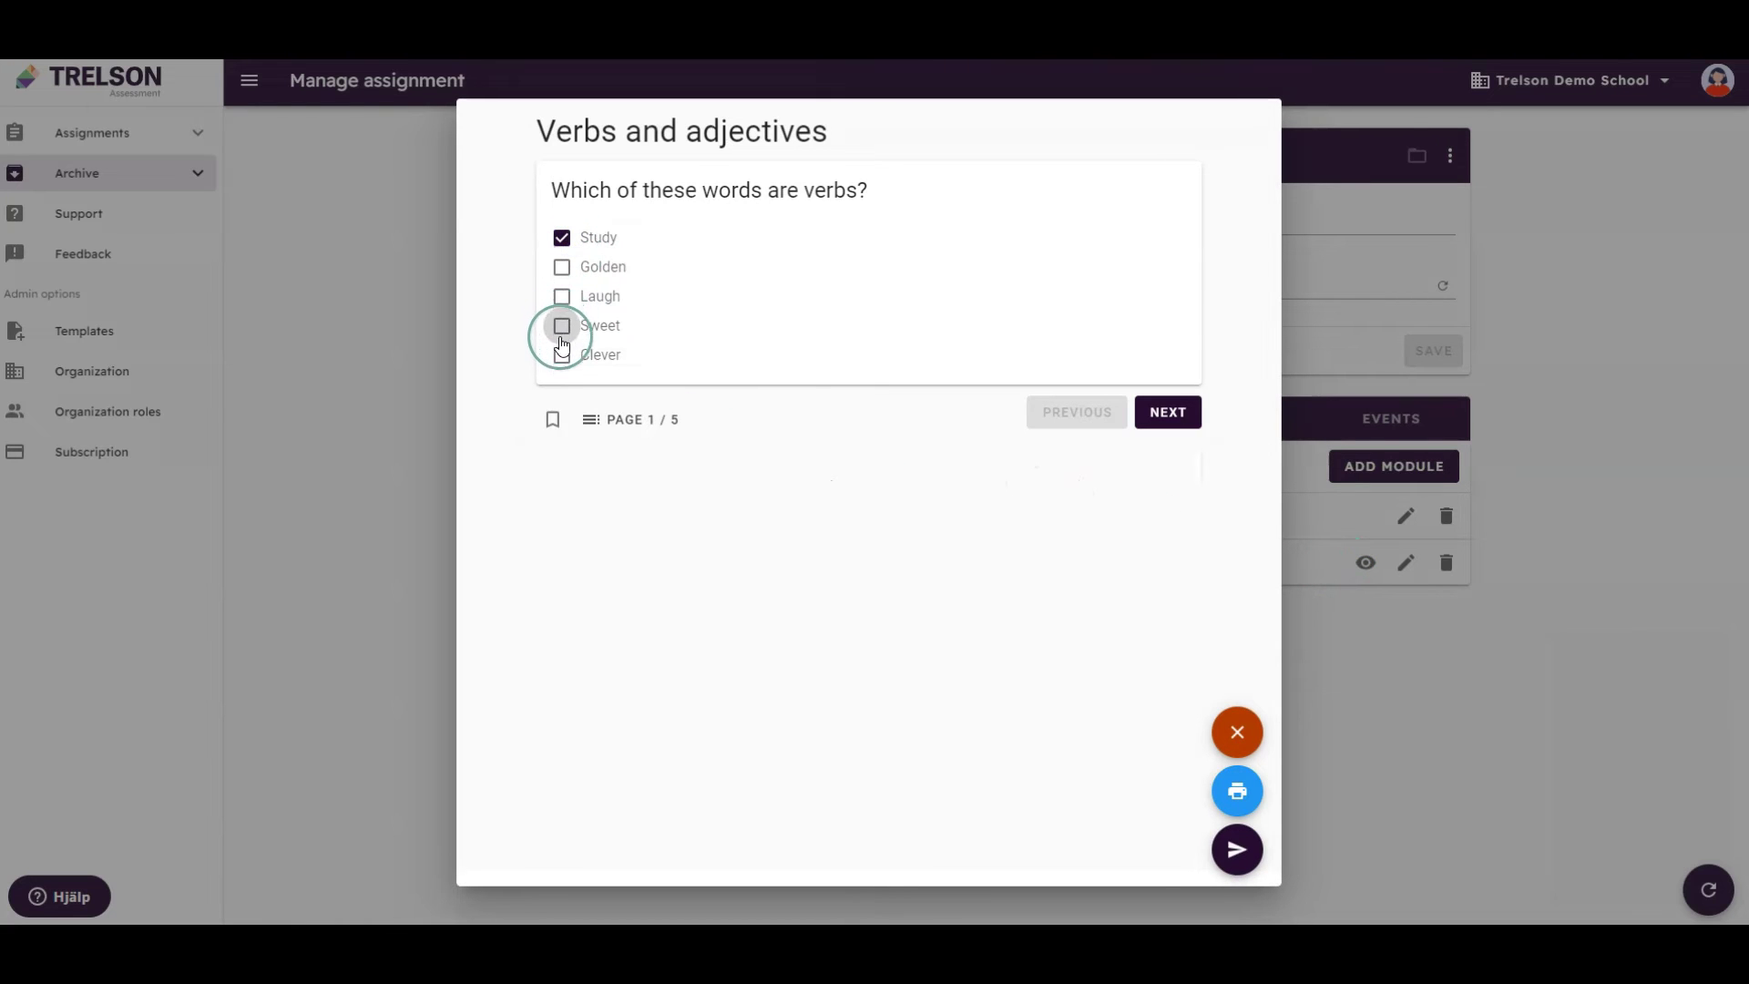
{"action": "left_click", "coordinate": [563, 296]}
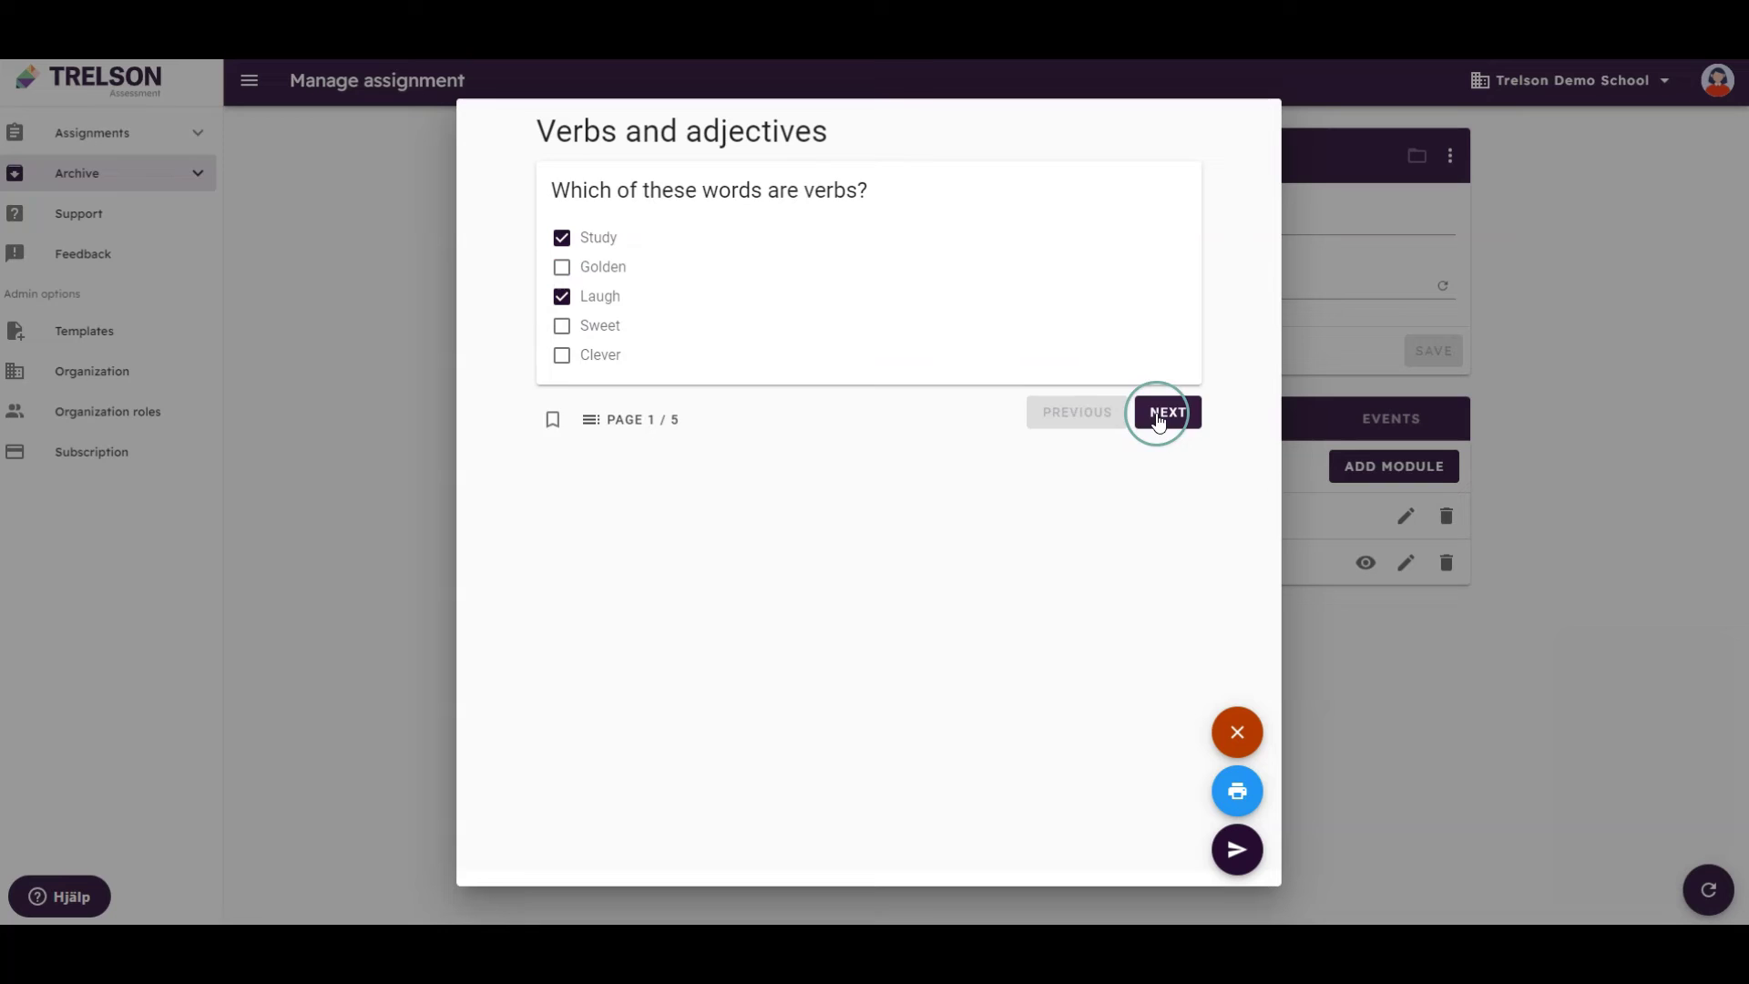
{"action": "left_click", "coordinate": [1159, 412]}
{"action": "left_click", "coordinate": [624, 349]}
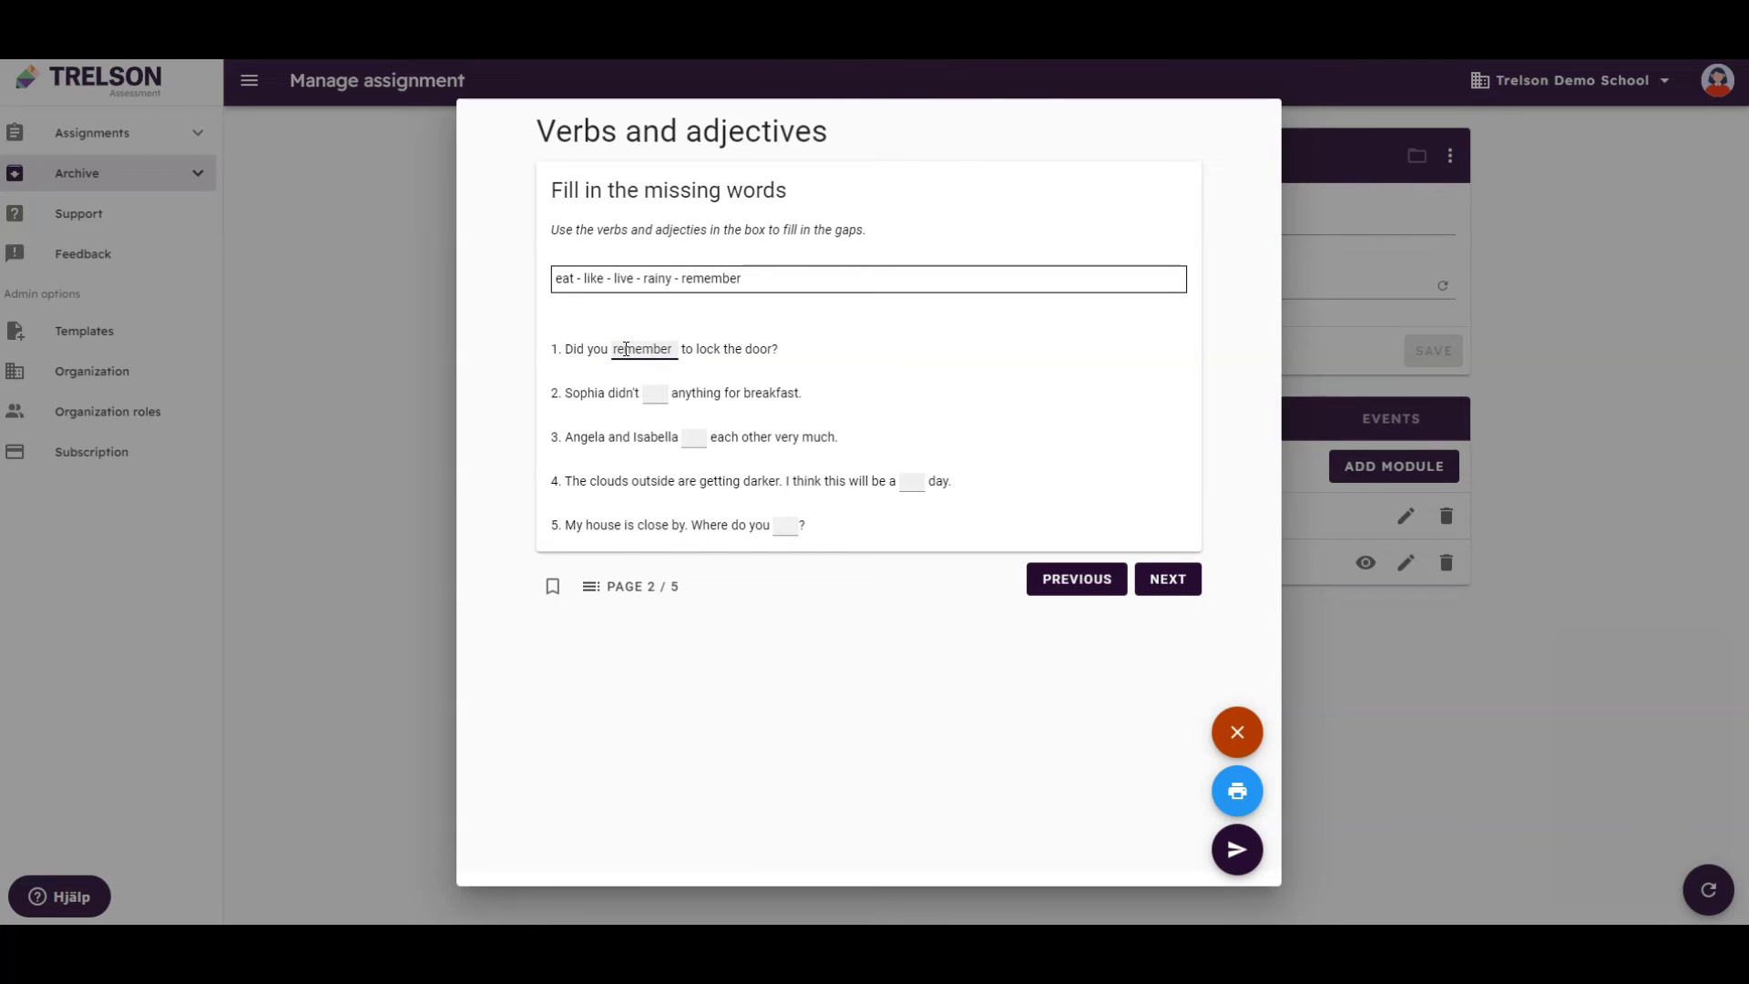
{"action": "left_click", "coordinate": [1158, 580]}
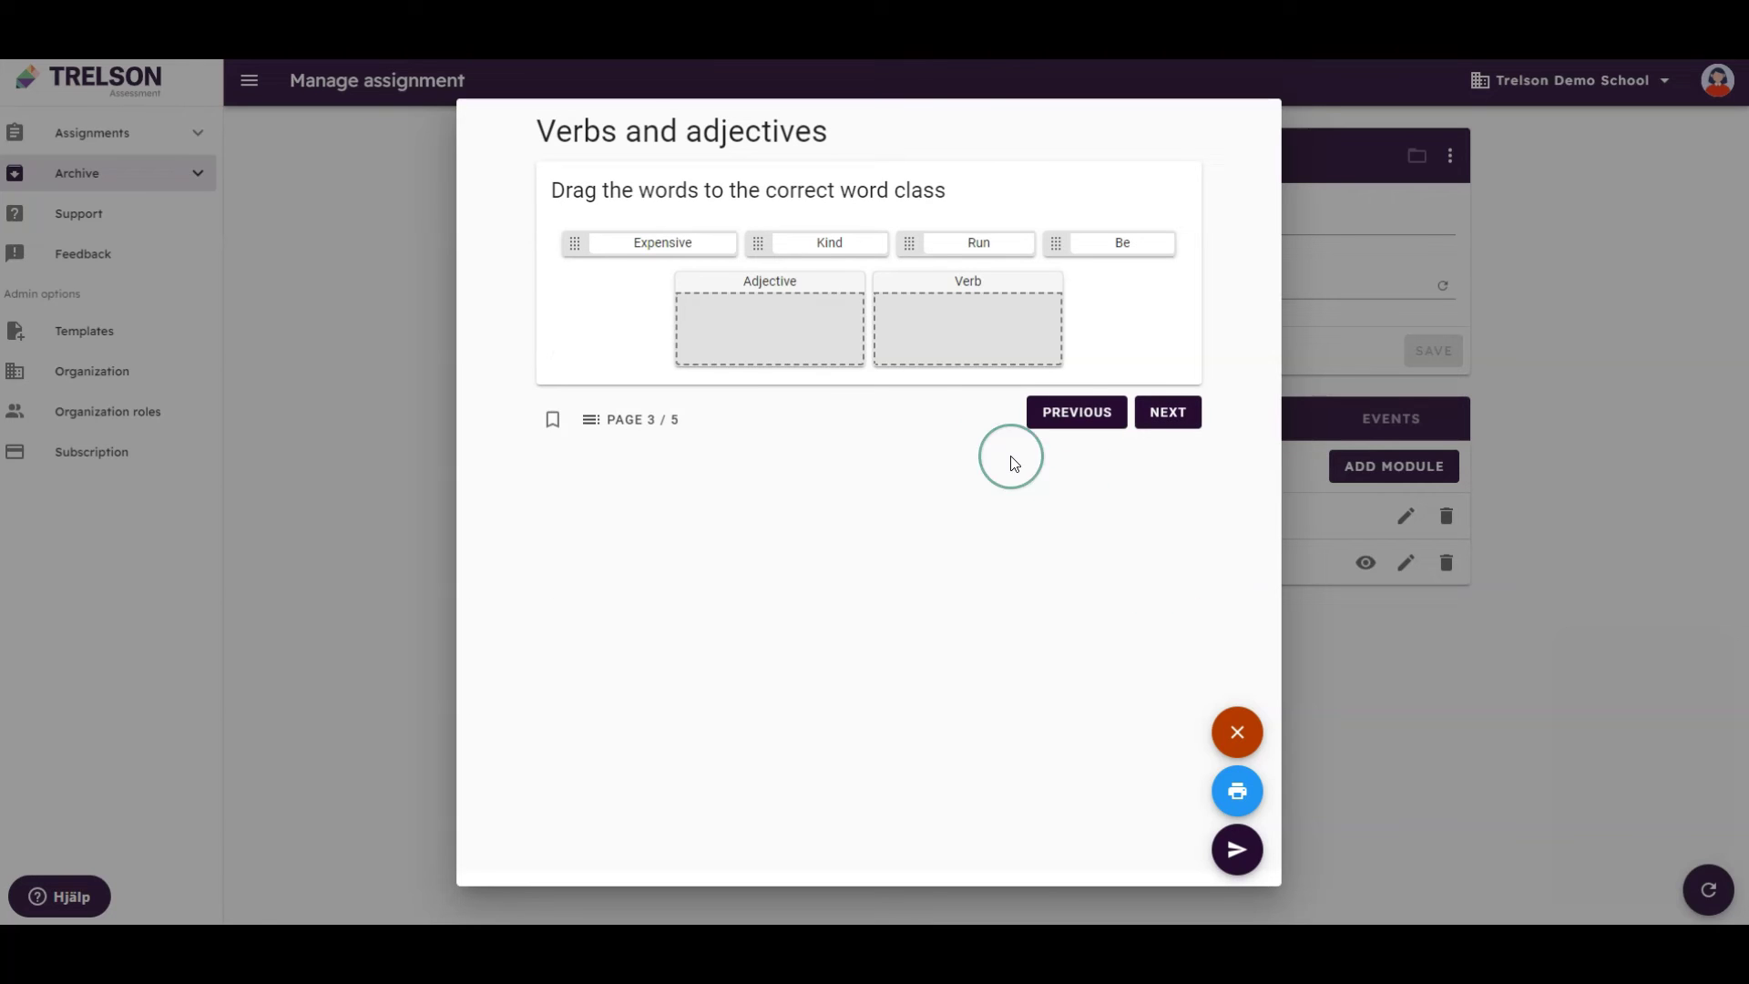
Sort Expensive and Kind into Adjective and Run and Be into Verb
{"action": "left_click_drag", "start_coordinate": [675, 244], "coordinate": [755, 322]}
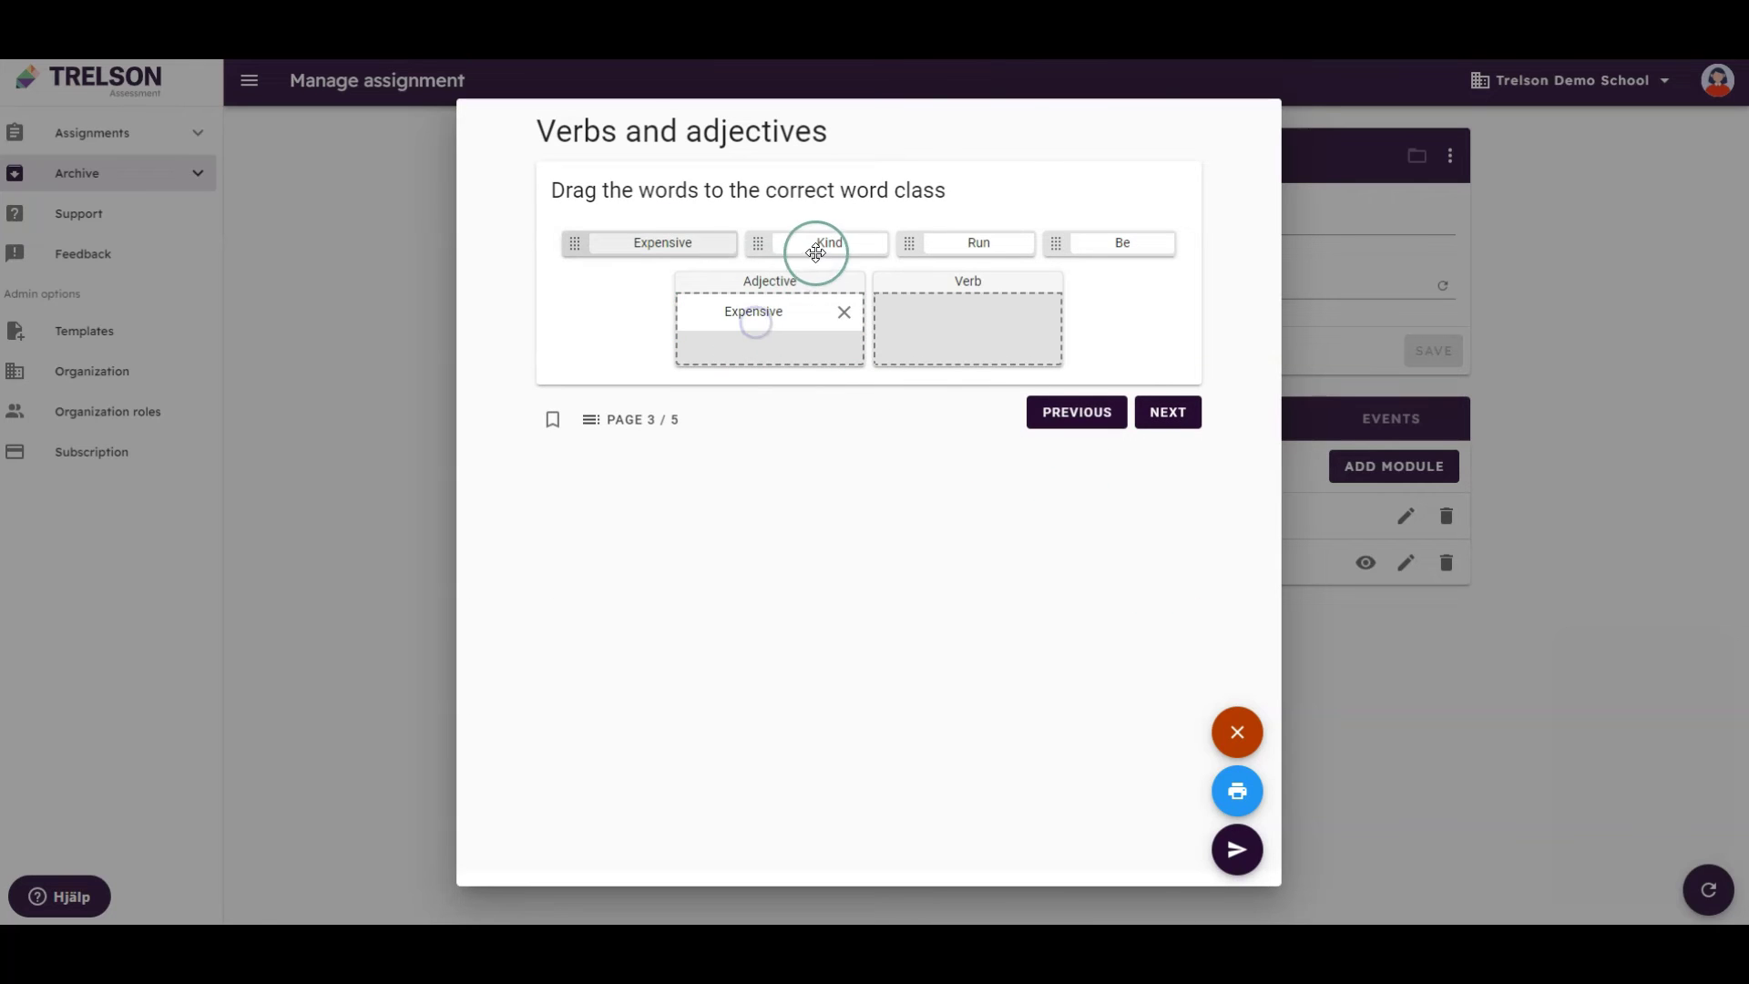
{"action": "left_click_drag", "start_coordinate": [815, 253], "coordinate": [792, 343]}
{"action": "left_click_drag", "start_coordinate": [976, 242], "coordinate": [967, 332]}
{"action": "left_click_drag", "start_coordinate": [1120, 242], "coordinate": [1033, 355]}
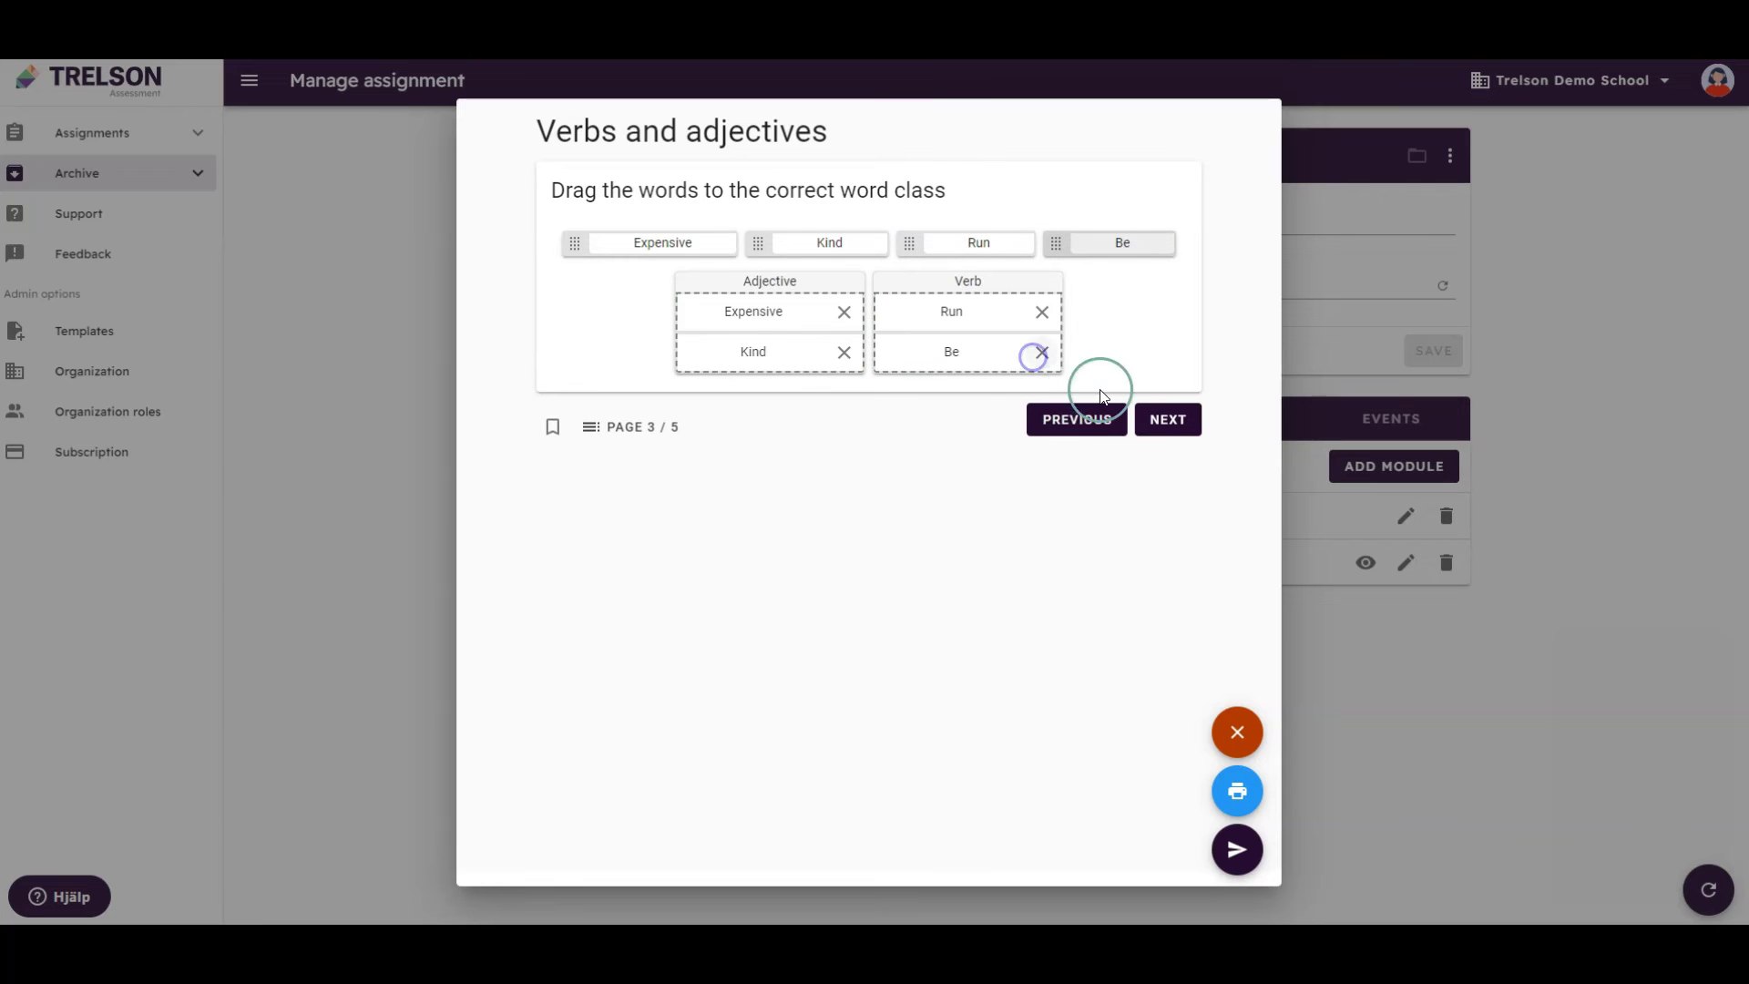
{"action": "left_click", "coordinate": [1168, 419]}
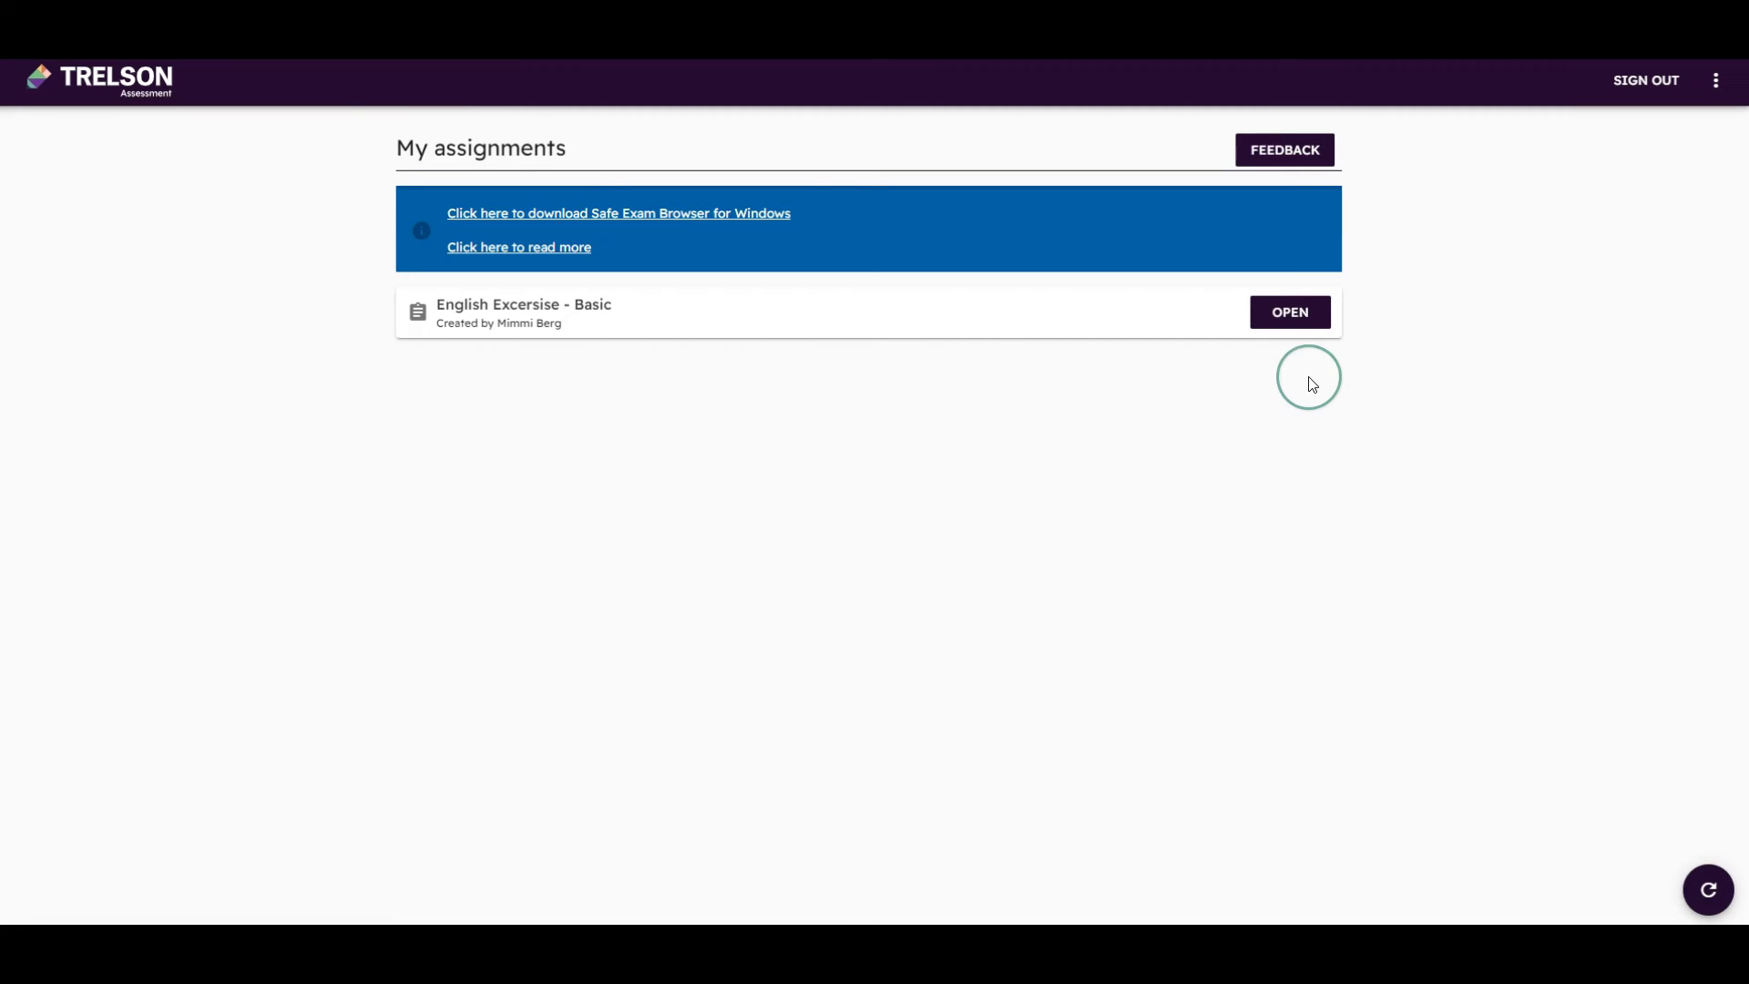
Open English Excersise - Basic and enter its PIN to start the exam
{"action": "left_click", "coordinate": [1300, 317]}
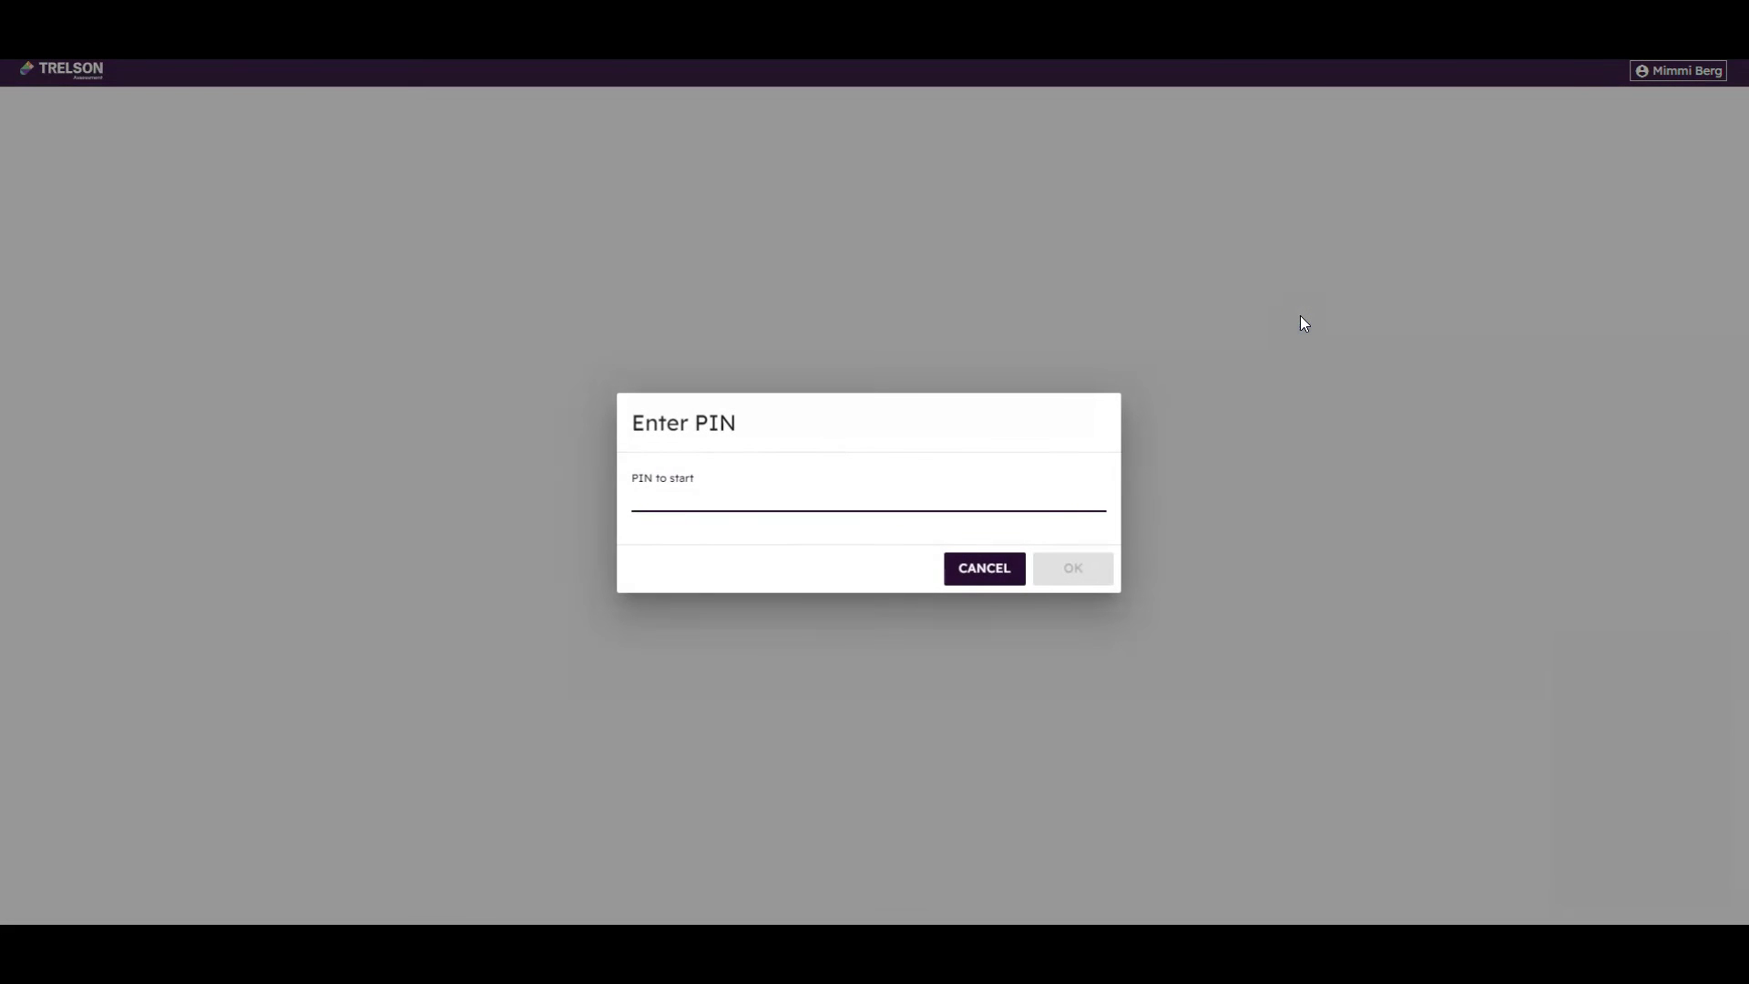
{"action": "type", "text": "123"}
{"action": "key", "text": "Return"}
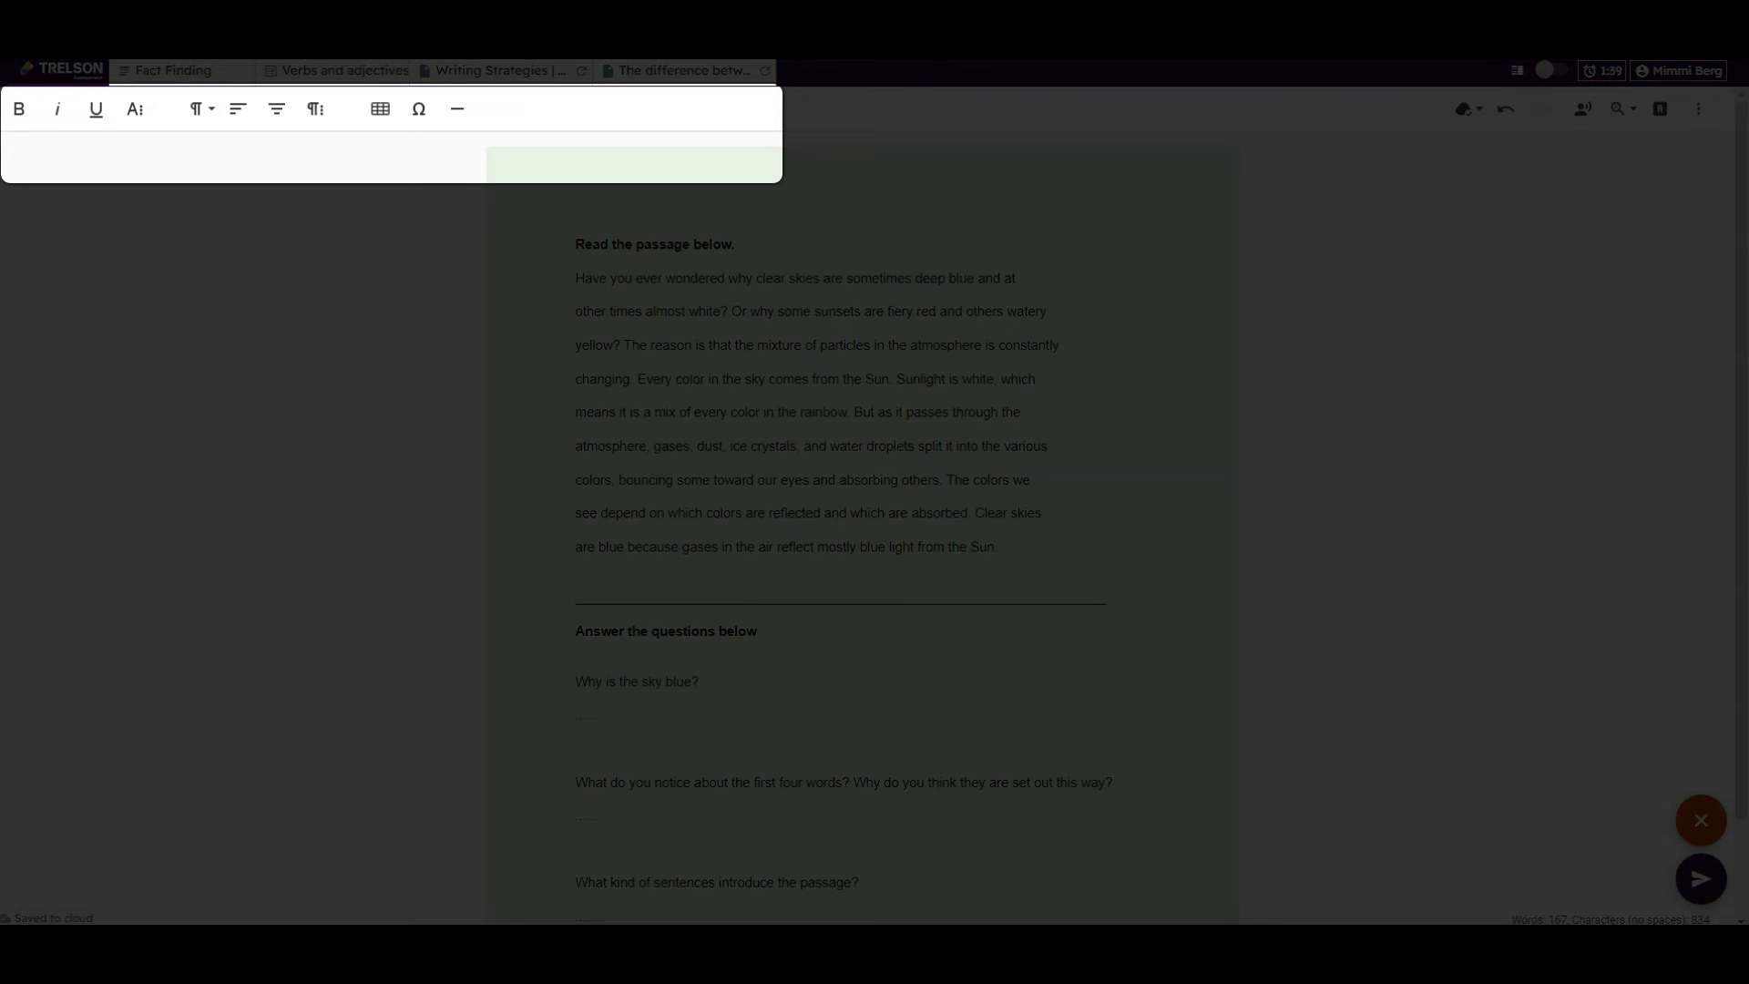
Expand the extra text-formatting toolbar and check the Text Color choices
{"action": "left_click", "coordinate": [138, 108]}
{"action": "left_click", "coordinate": [321, 114]}
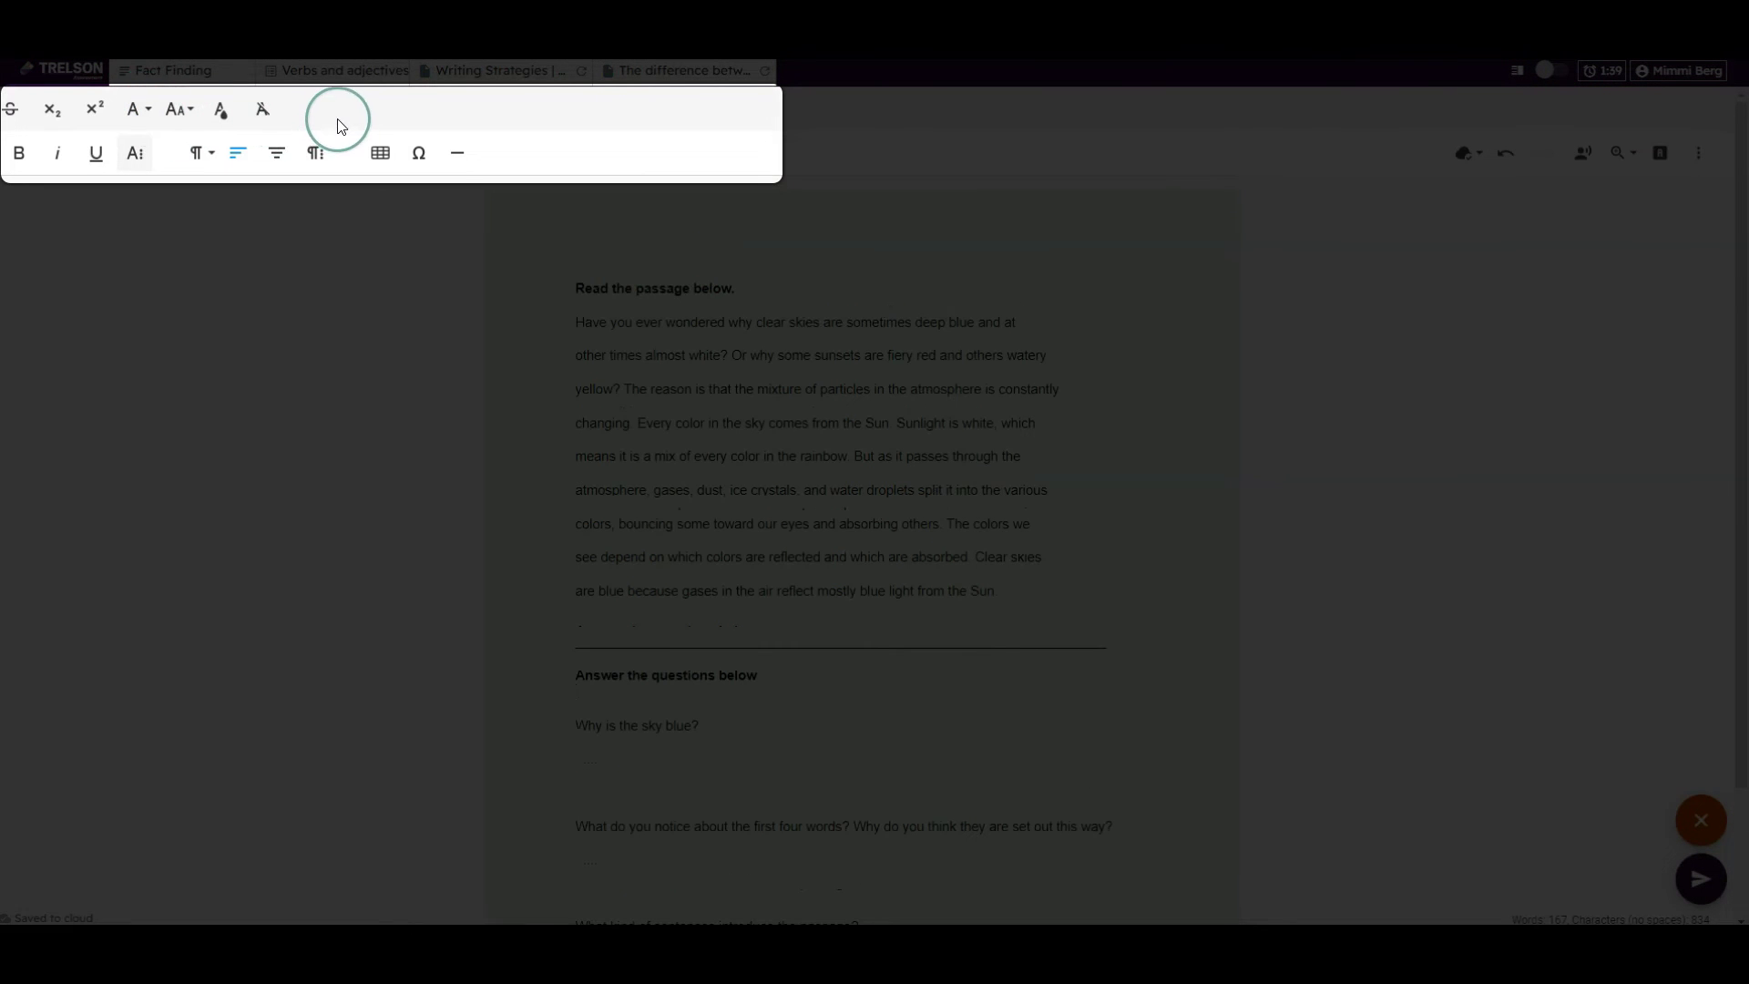
{"action": "left_click", "coordinate": [234, 120]}
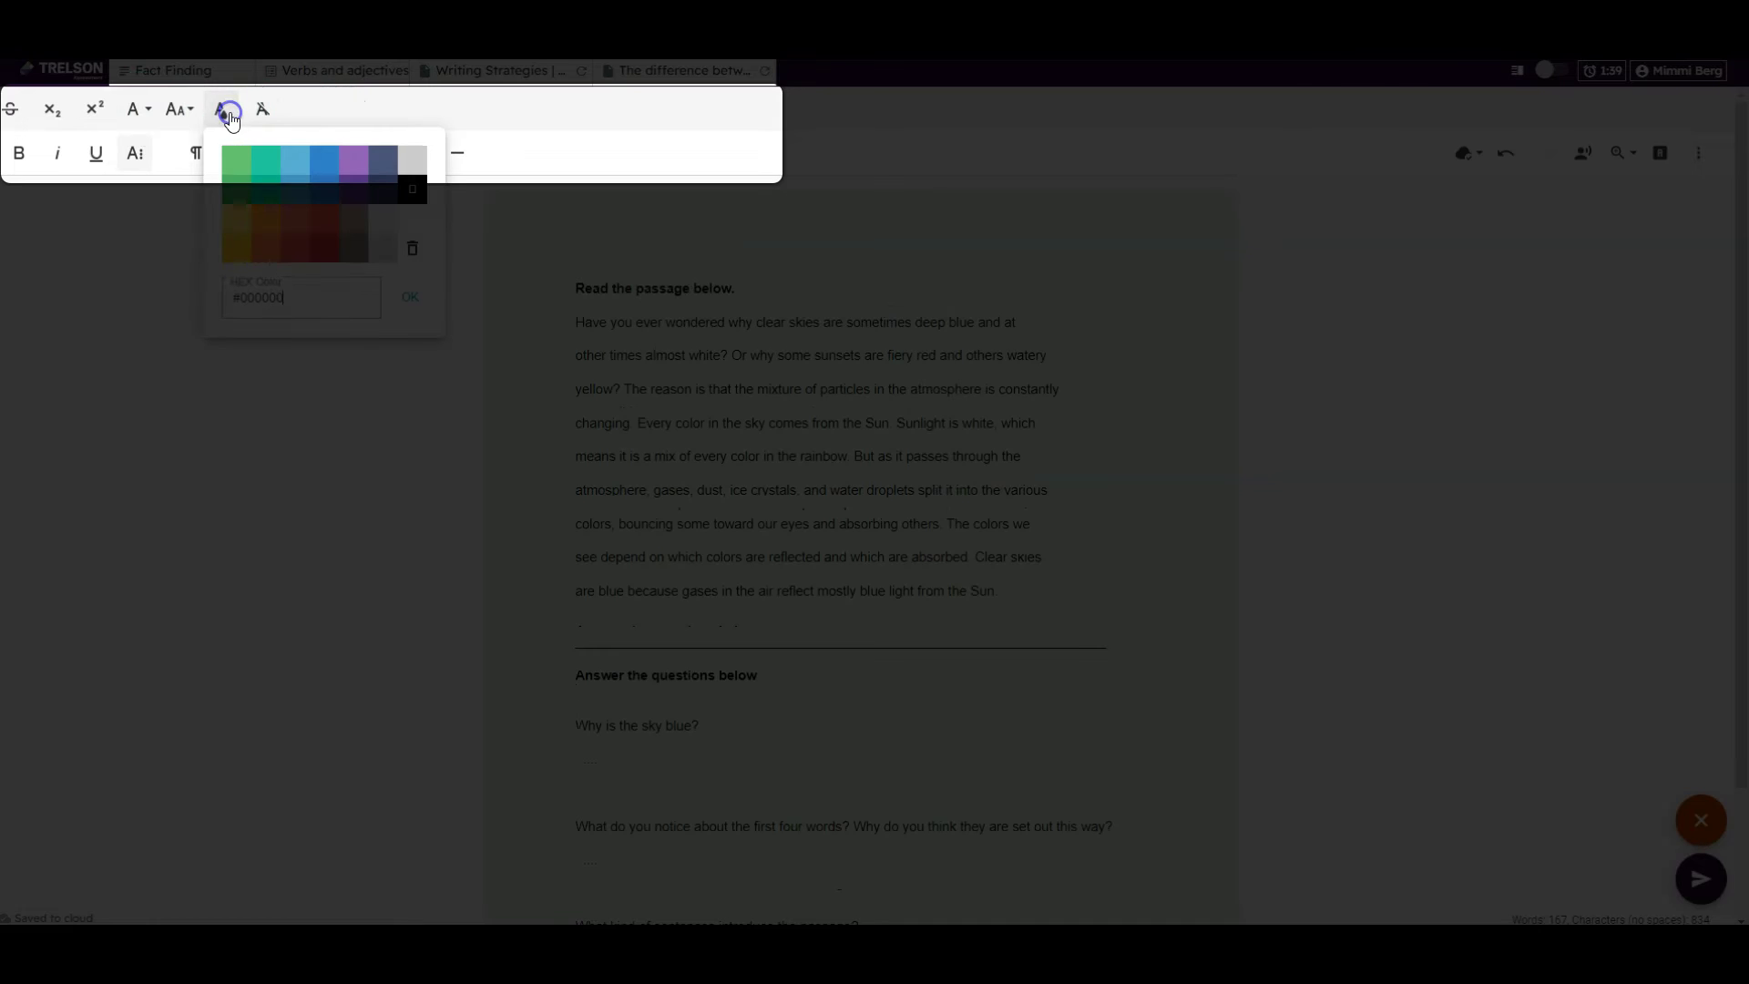
{"action": "left_click", "coordinate": [231, 116]}
{"action": "left_click", "coordinate": [347, 118]}
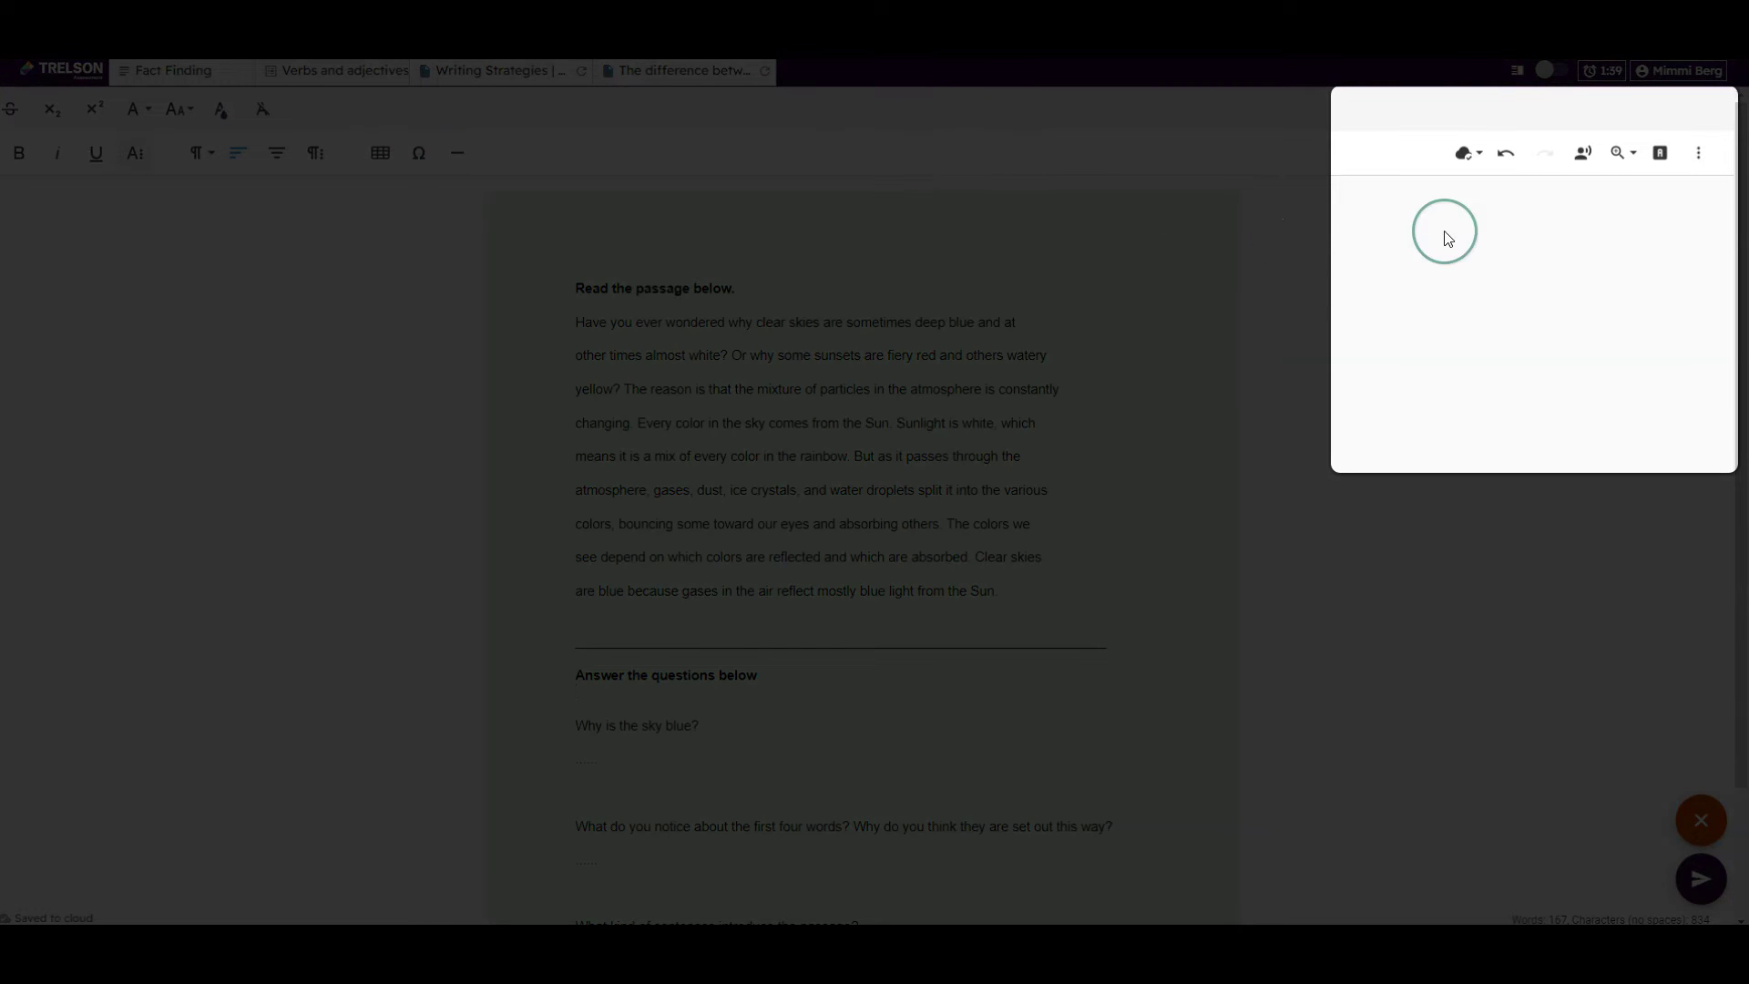
Zoom the reading passage to 125% and turn on Text to speech
{"action": "left_click", "coordinate": [1635, 162]}
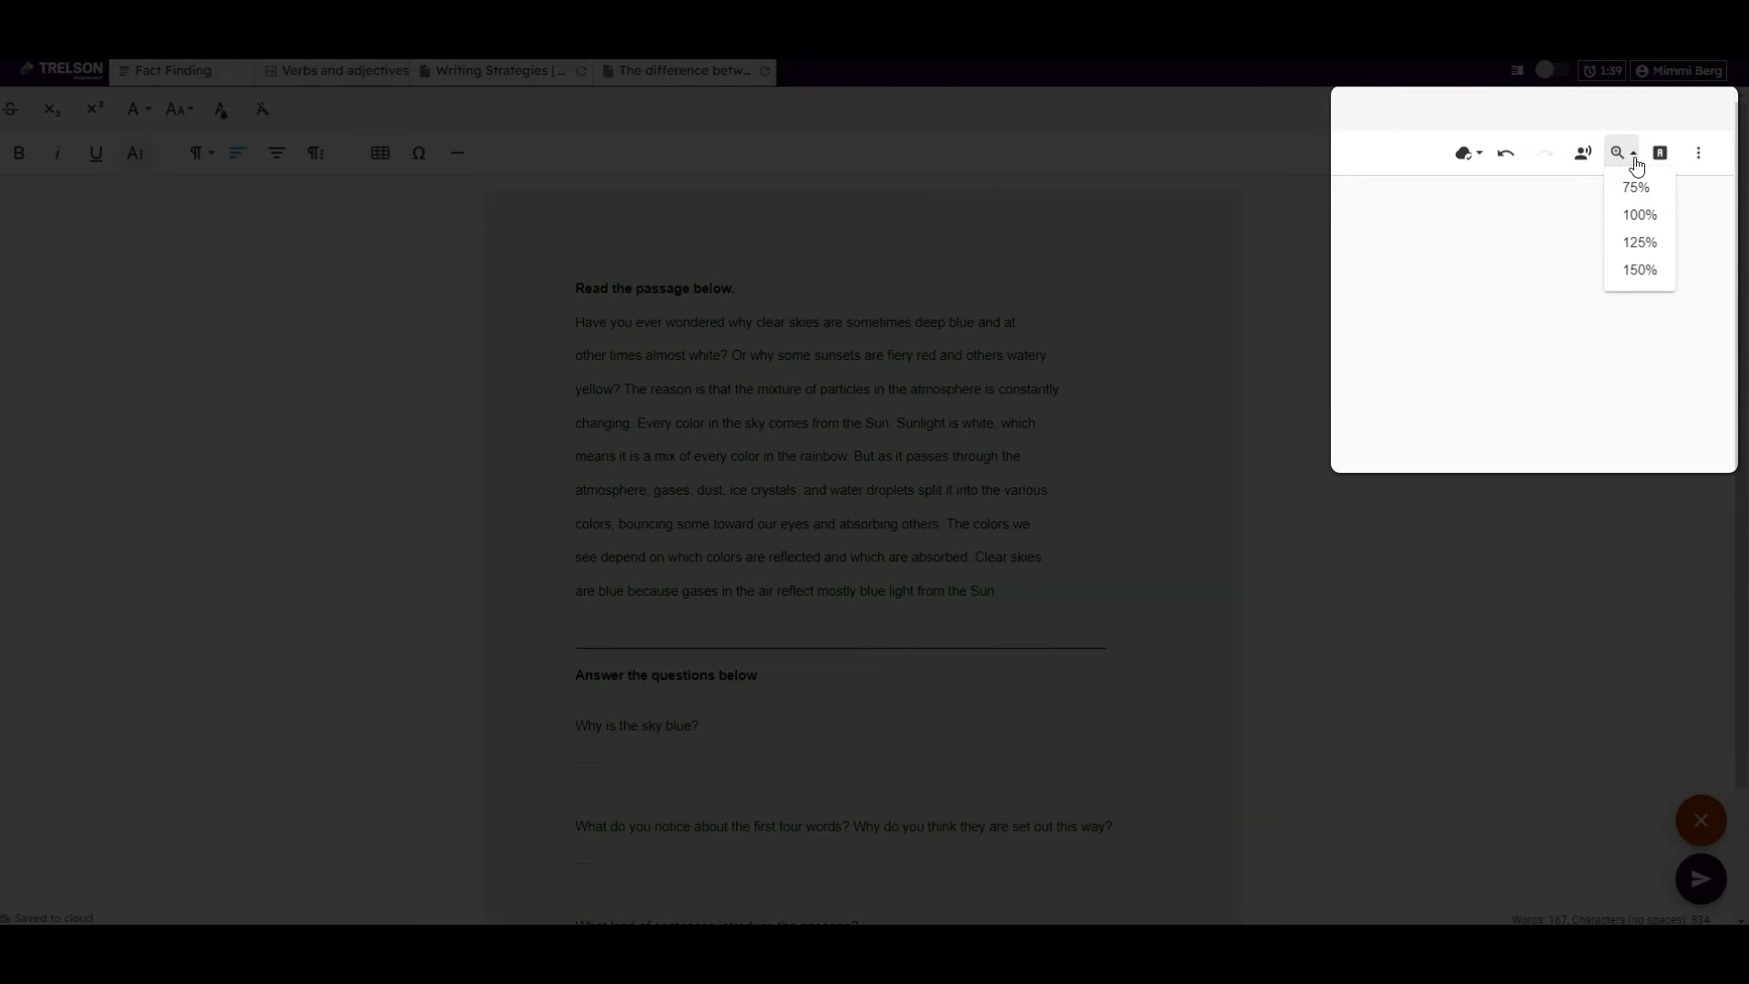
{"action": "left_click", "coordinate": [1637, 241]}
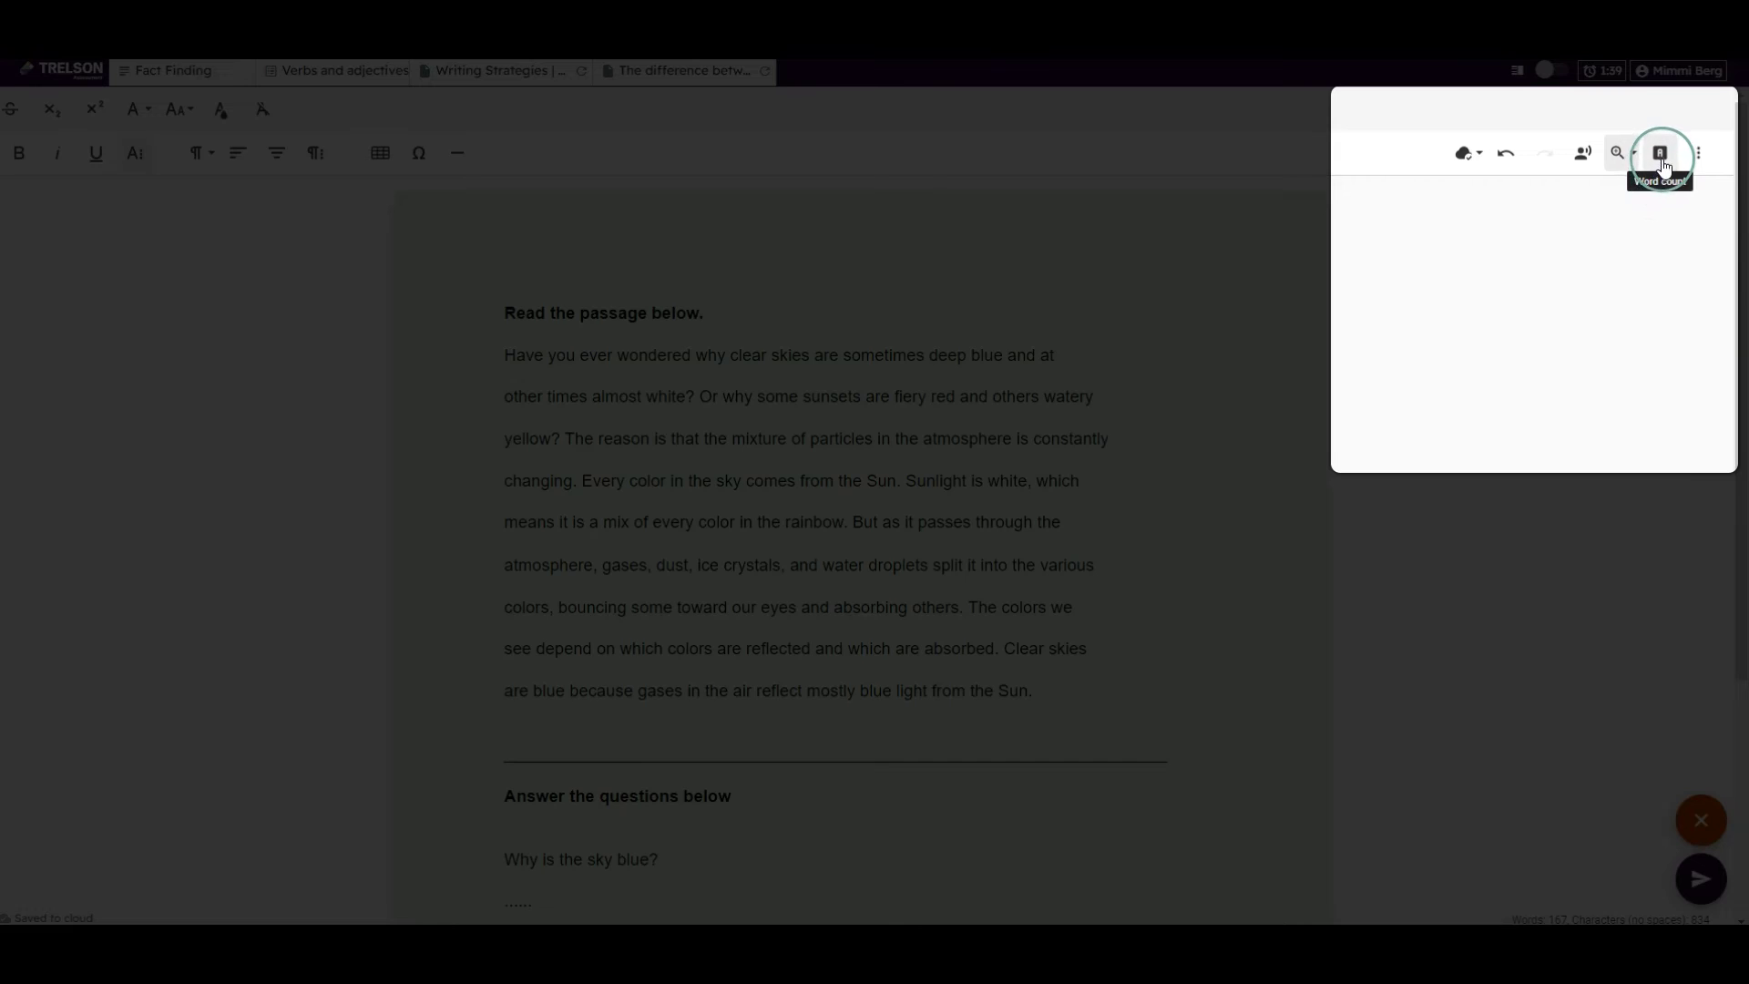
{"action": "left_click", "coordinate": [1585, 155]}
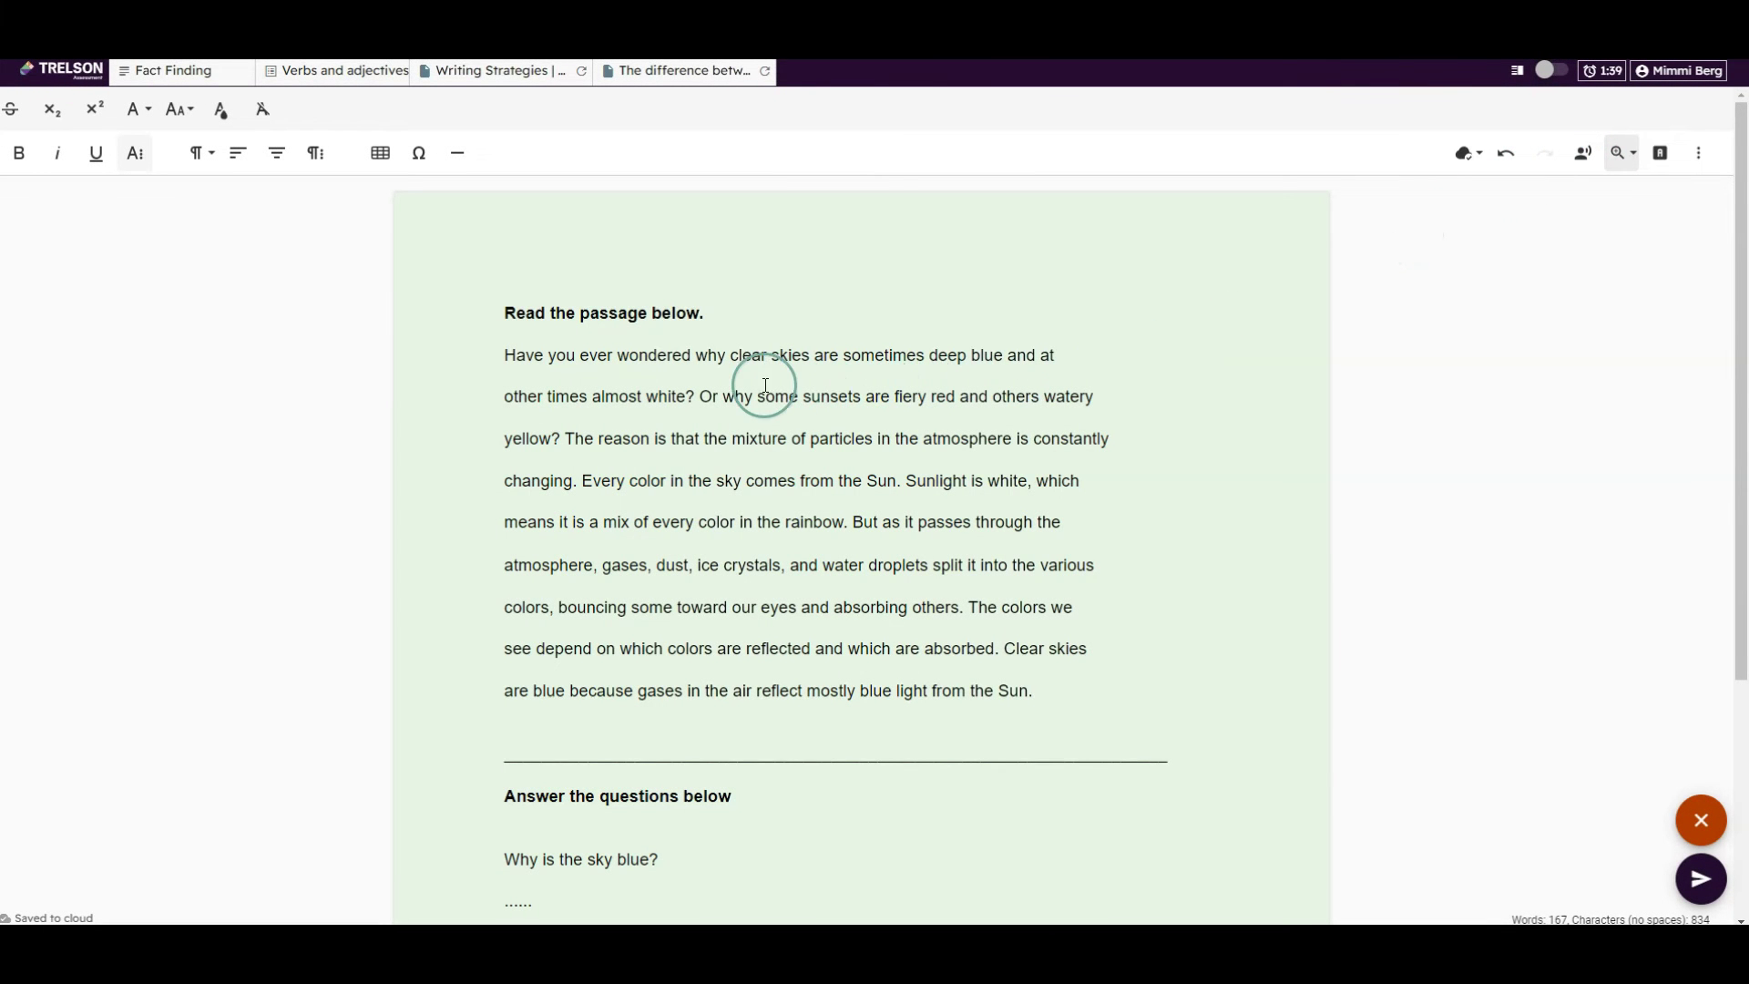
Play the first sentence aloud at 90% reading speed, then close the audio player
{"action": "left_click_drag", "start_coordinate": [492, 357], "coordinate": [701, 399]}
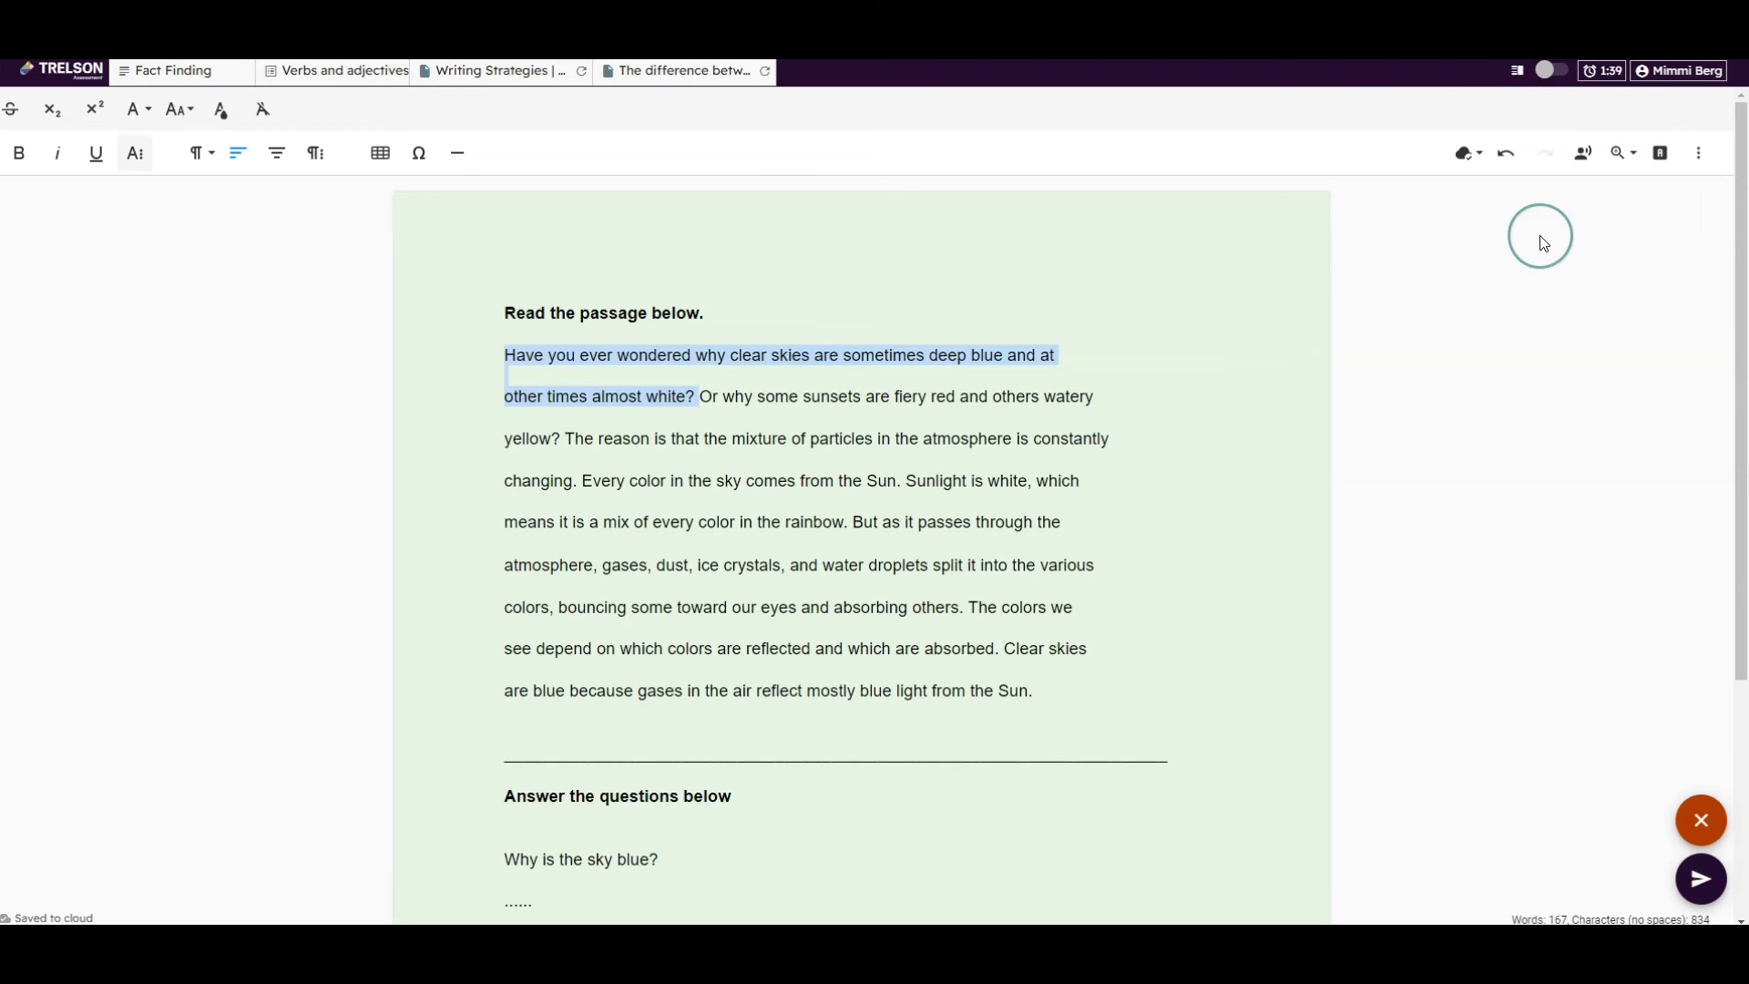
{"action": "left_click", "coordinate": [1586, 157]}
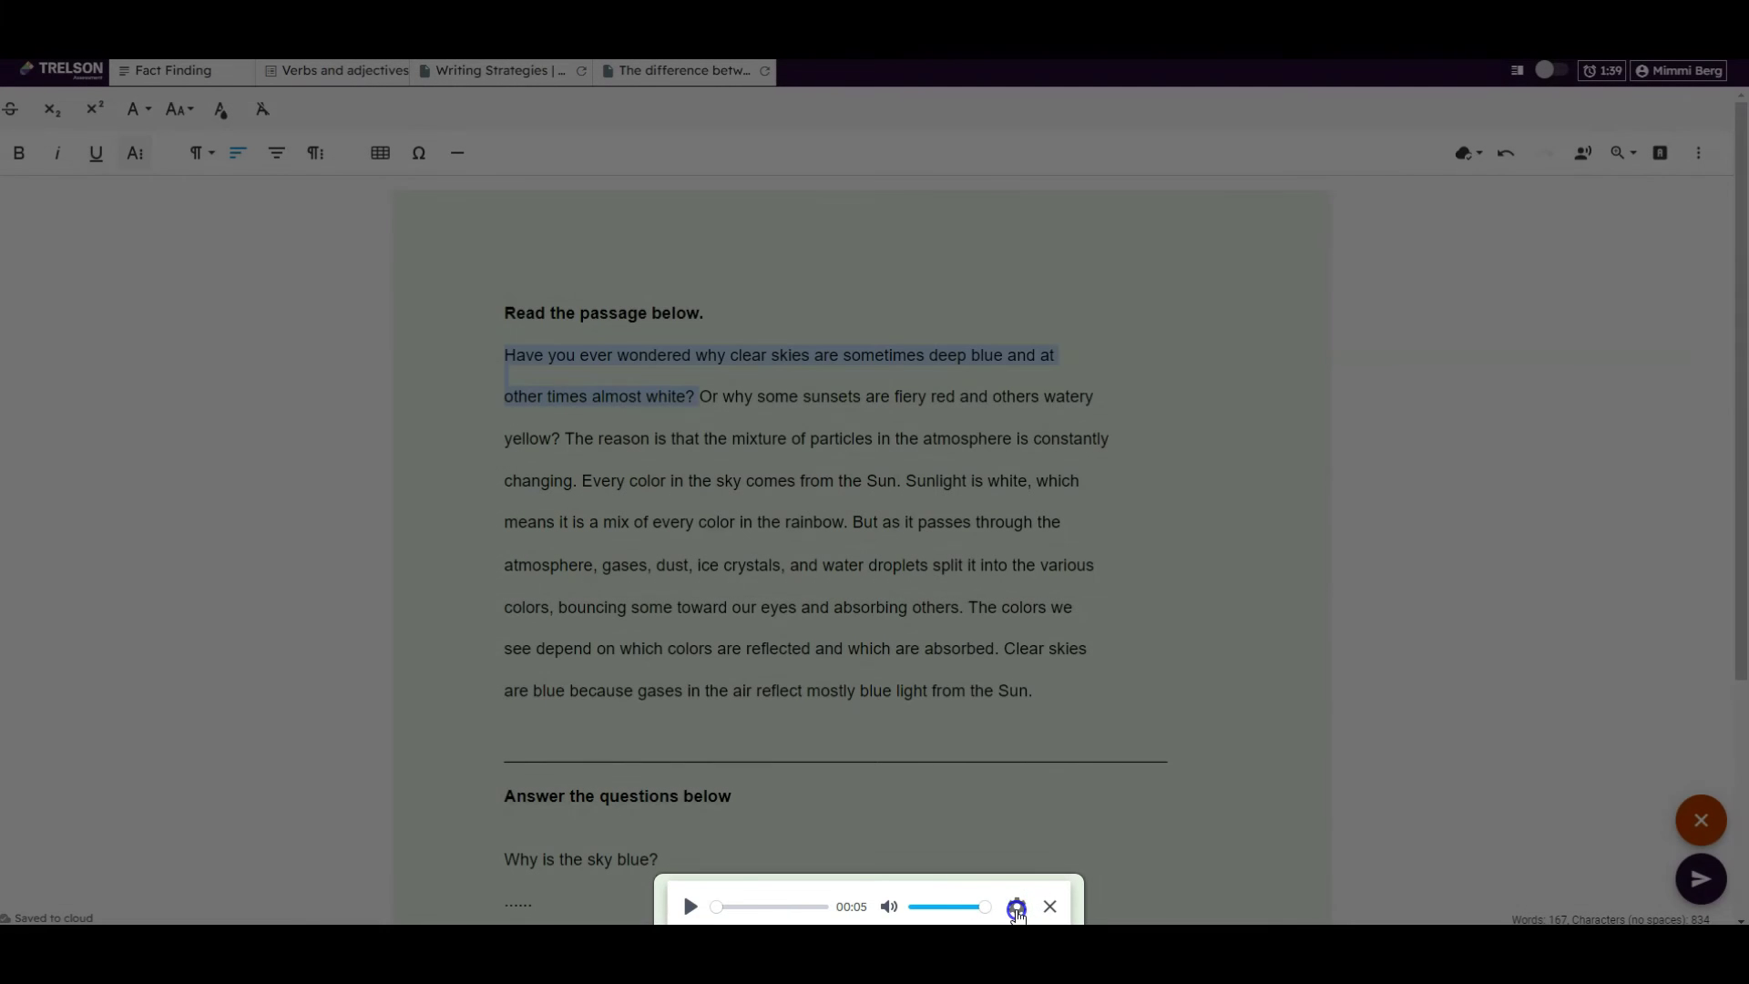
{"action": "left_click", "coordinate": [1018, 907]}
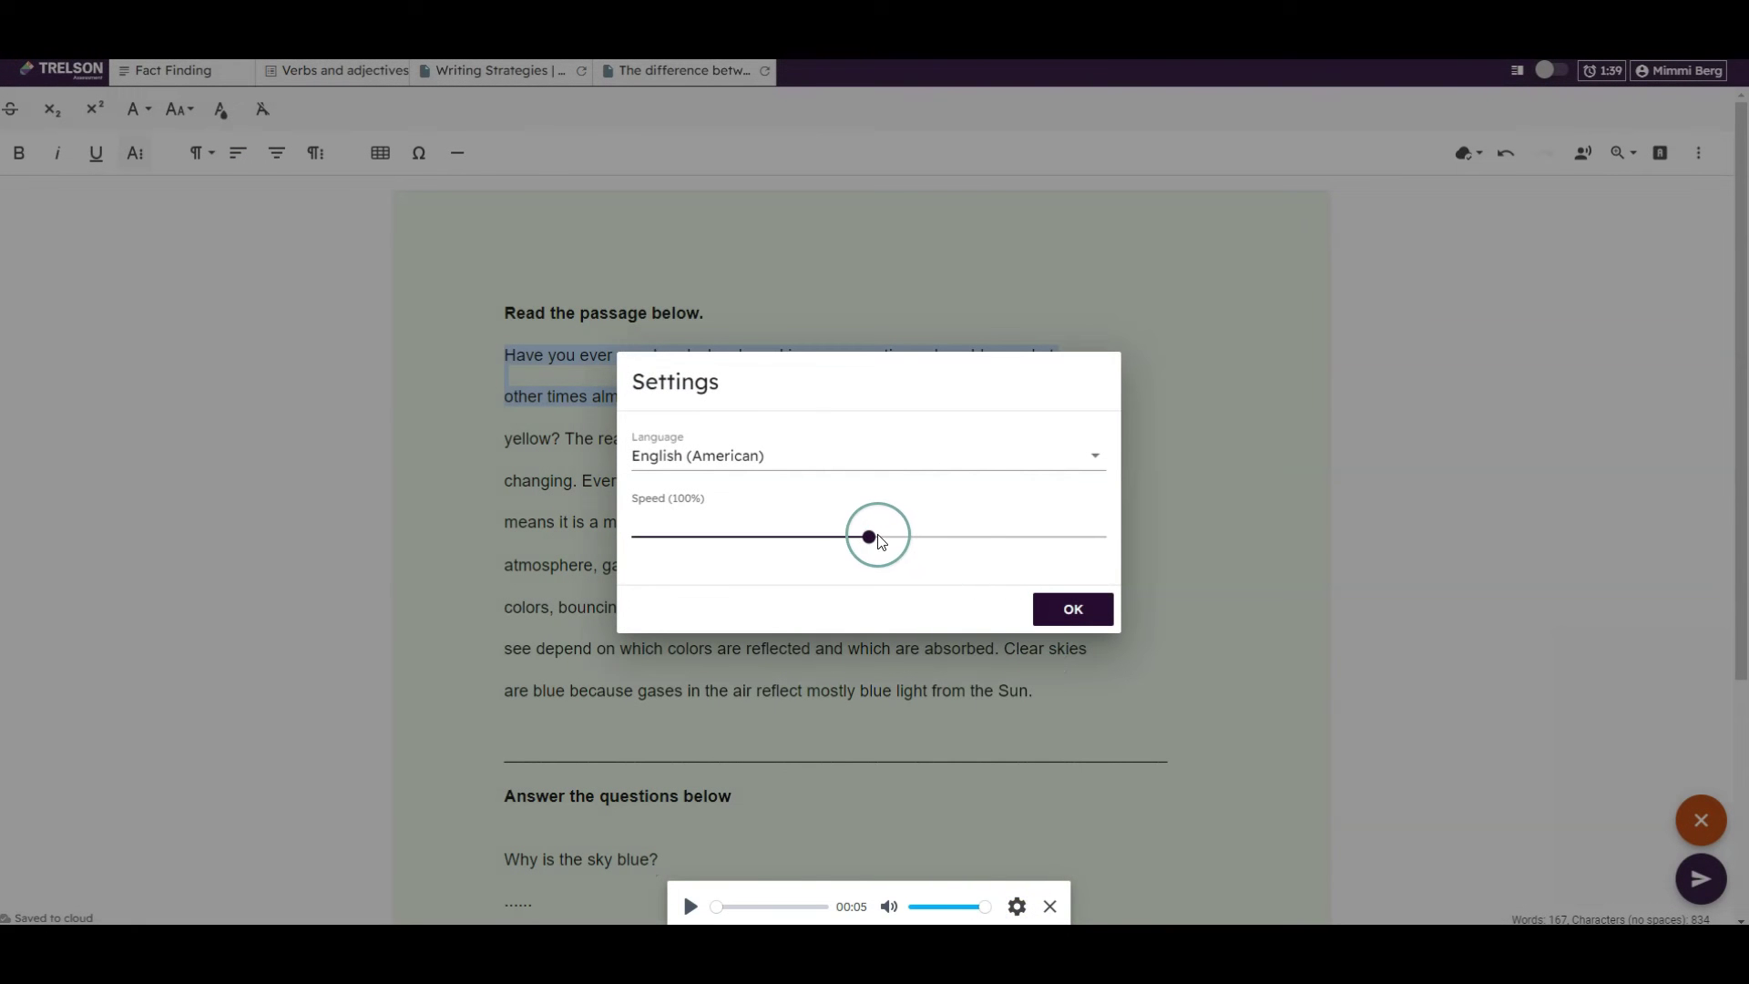
{"action": "left_click_drag", "start_coordinate": [880, 541], "coordinate": [869, 540]}
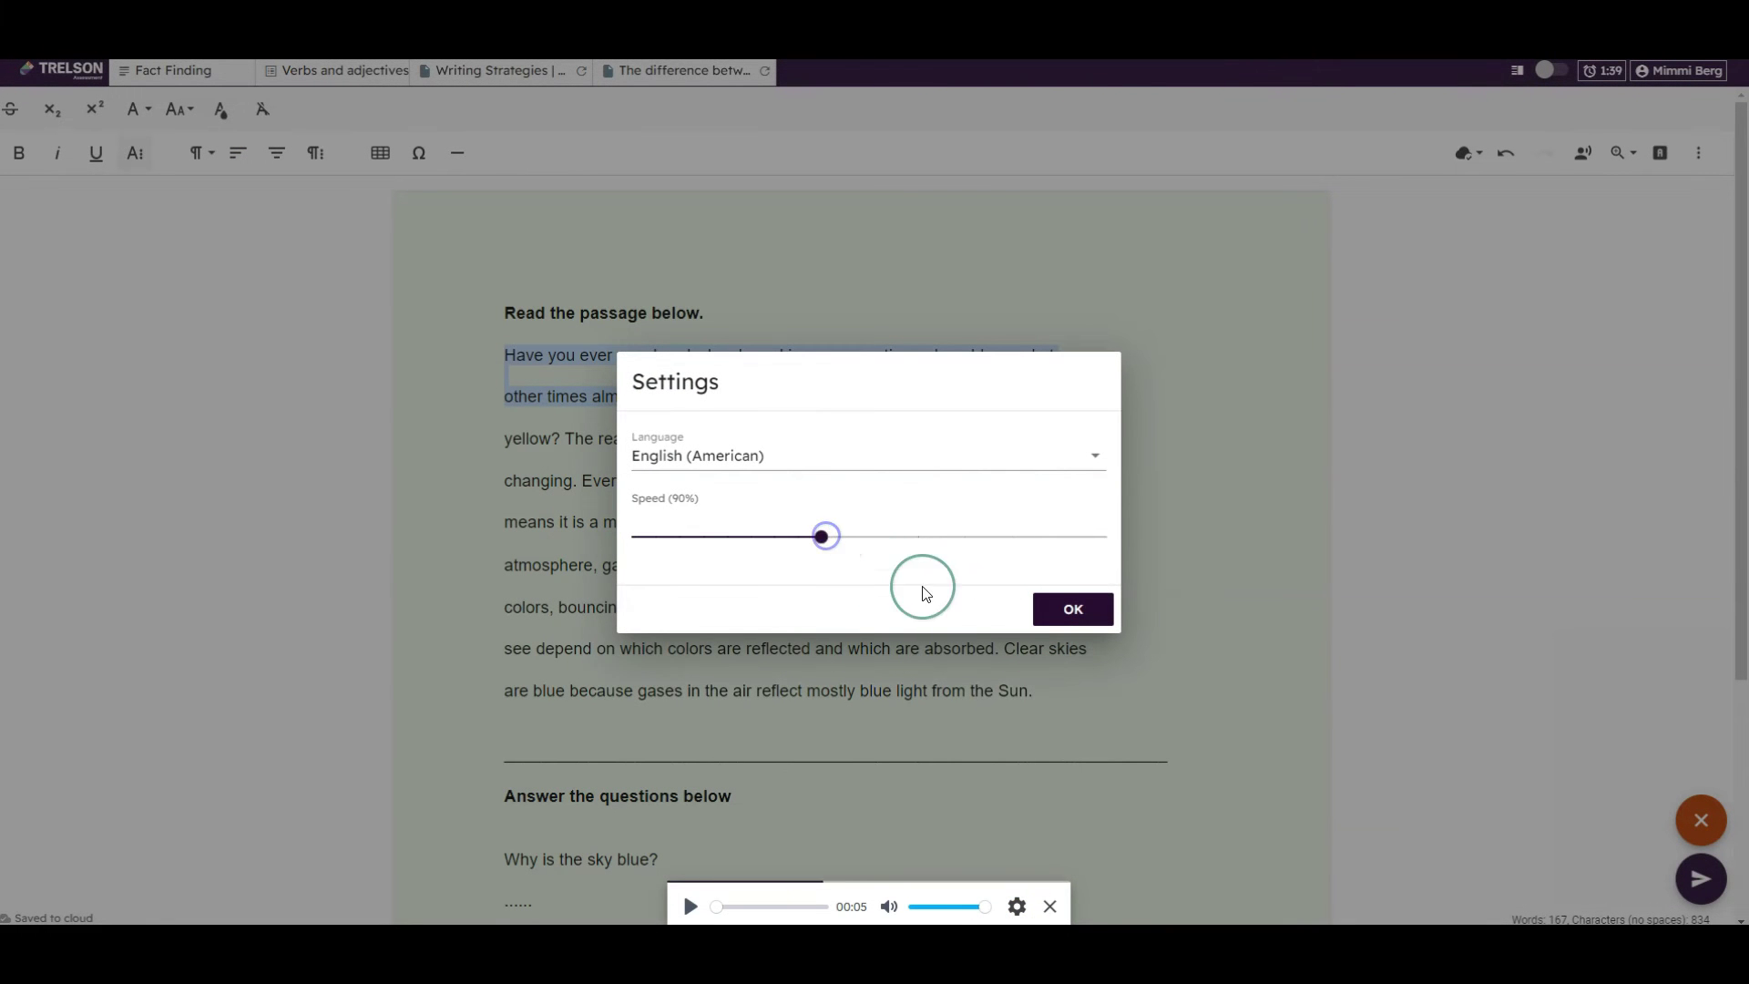
{"action": "left_click", "coordinate": [1062, 607]}
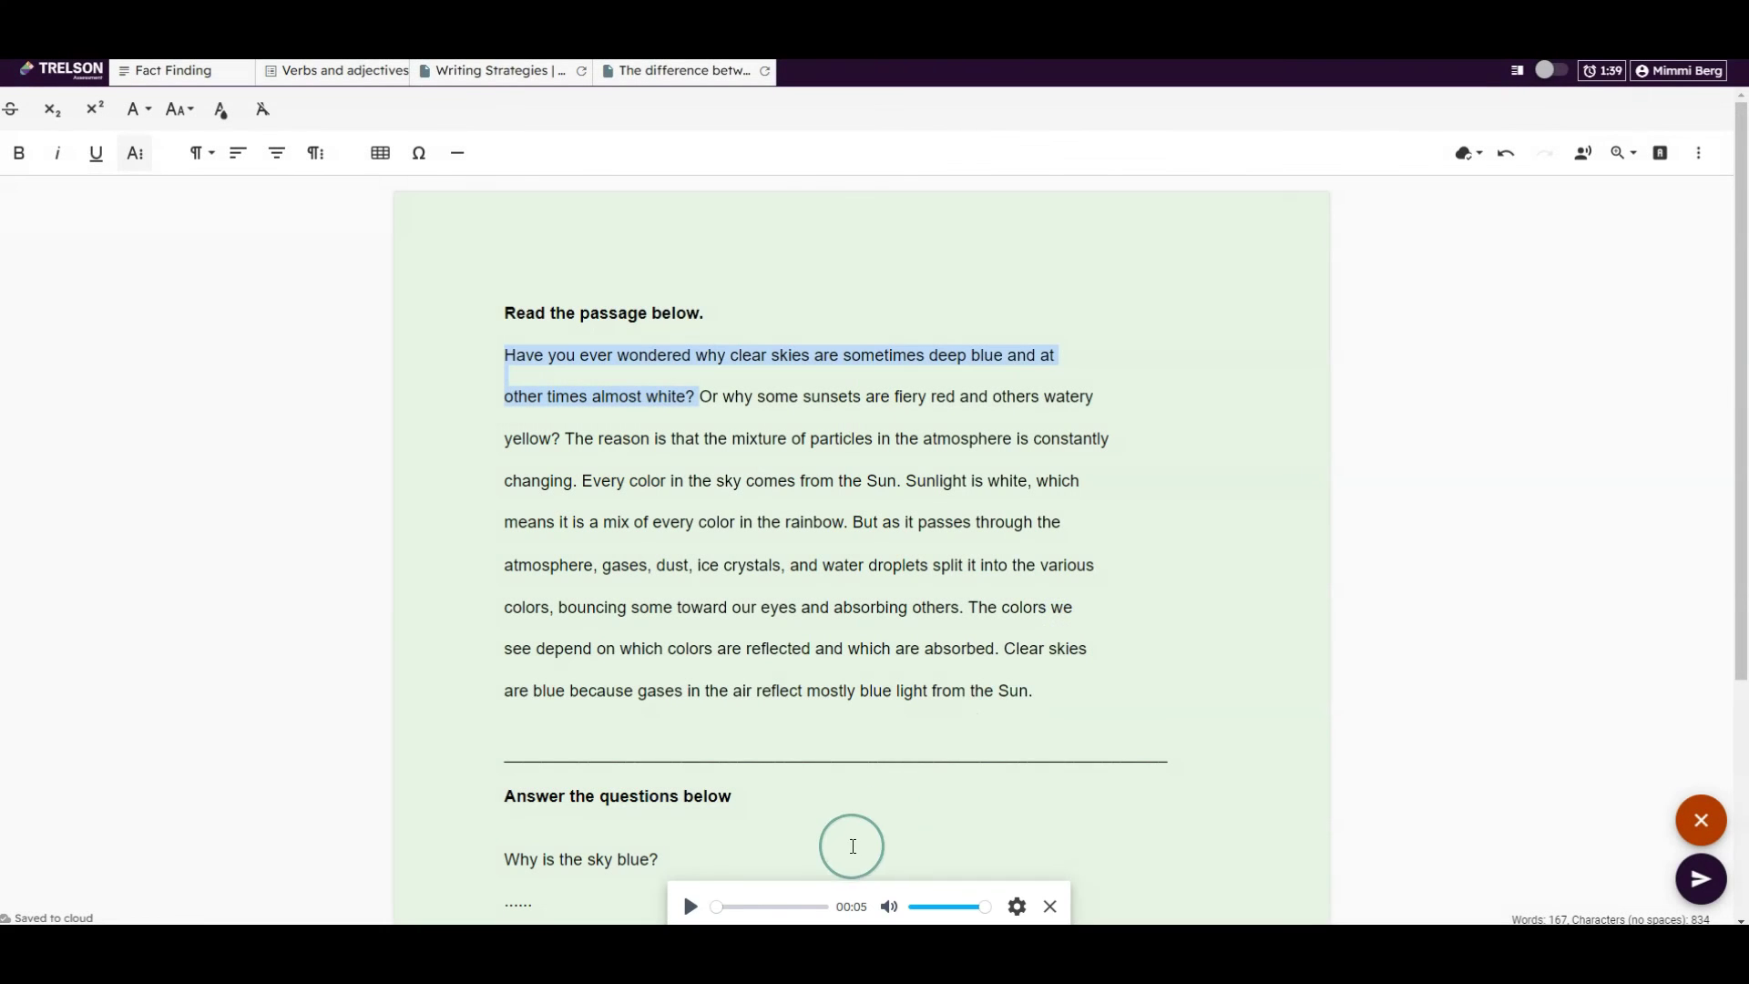
{"action": "left_click", "coordinate": [685, 907]}
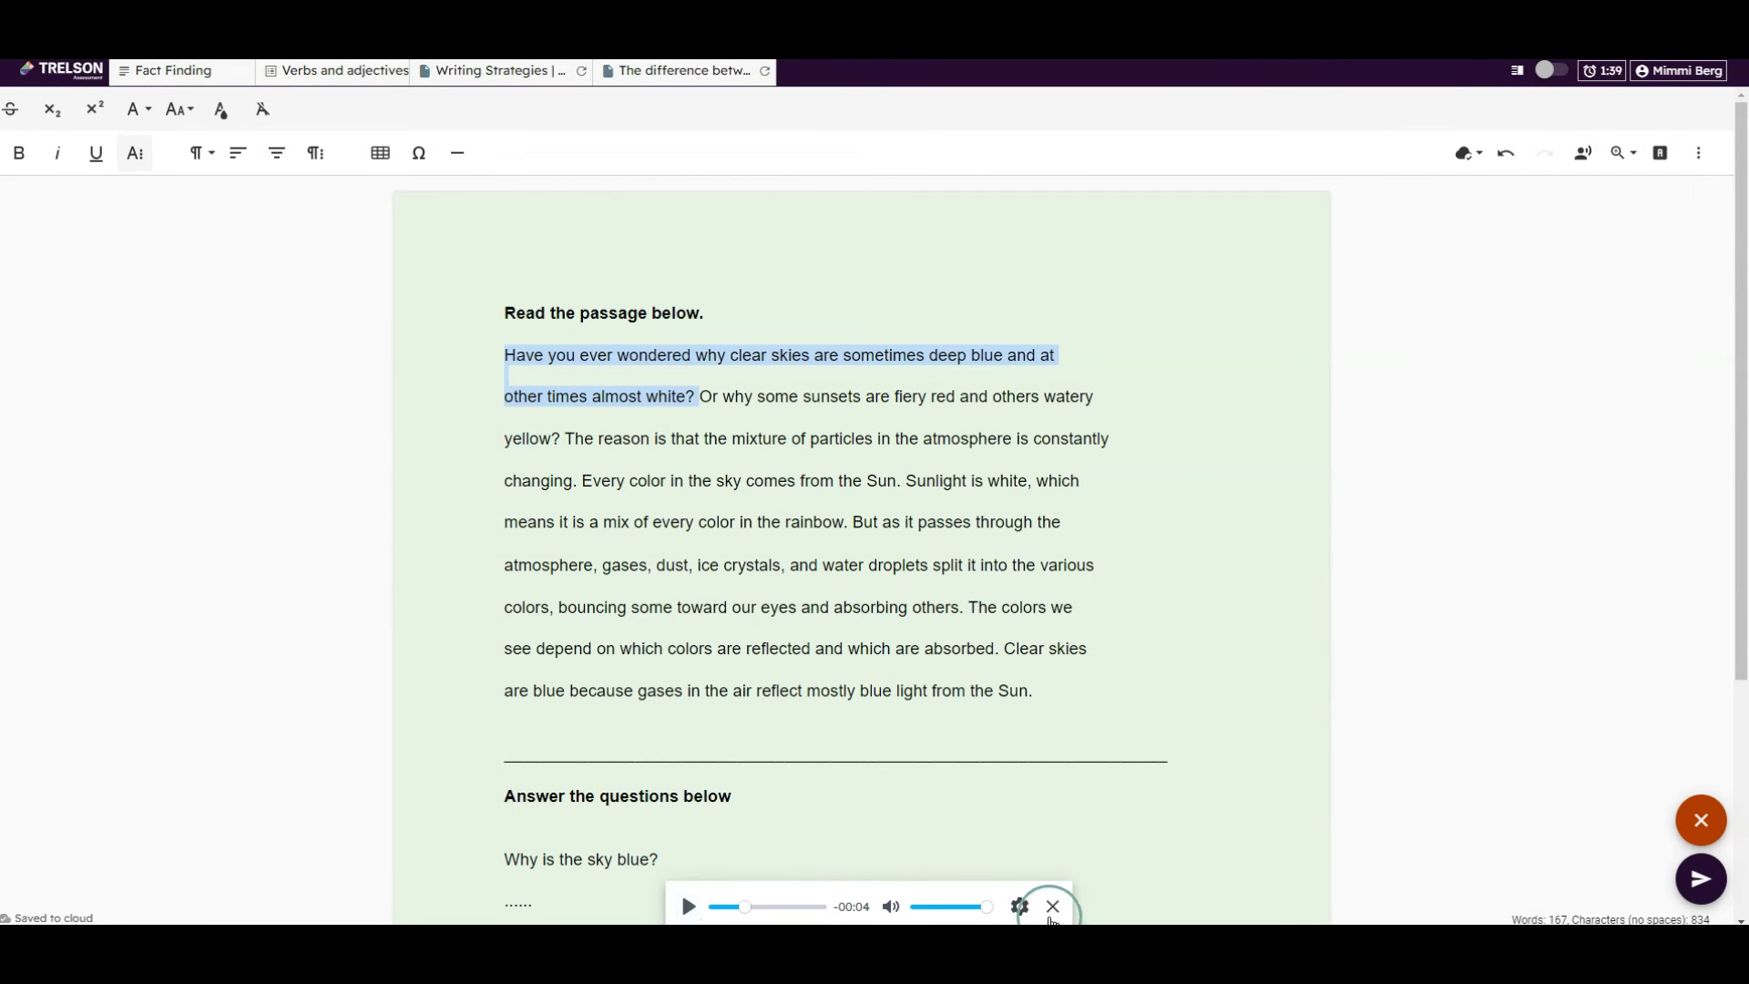
{"action": "left_click", "coordinate": [1053, 907]}
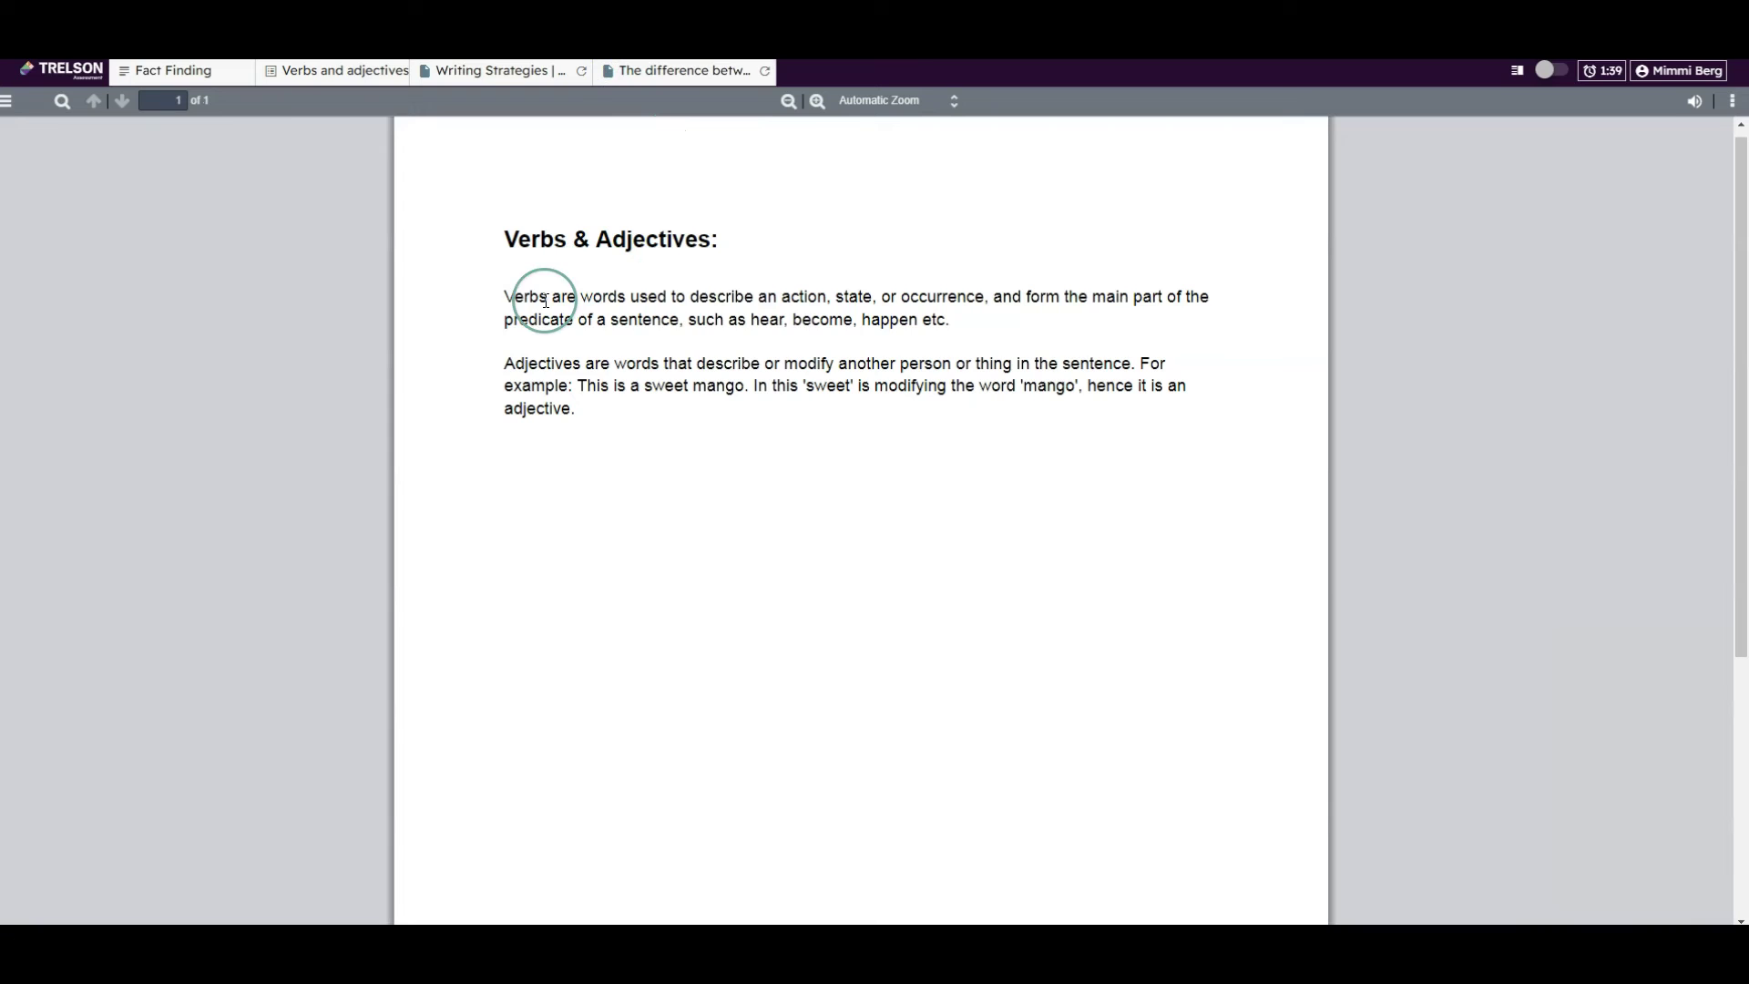
Hear the reference sheet's verbs paragraph read aloud, then switch to the Verbs and adjectives quiz
{"action": "left_click_drag", "start_coordinate": [504, 296], "coordinate": [949, 314]}
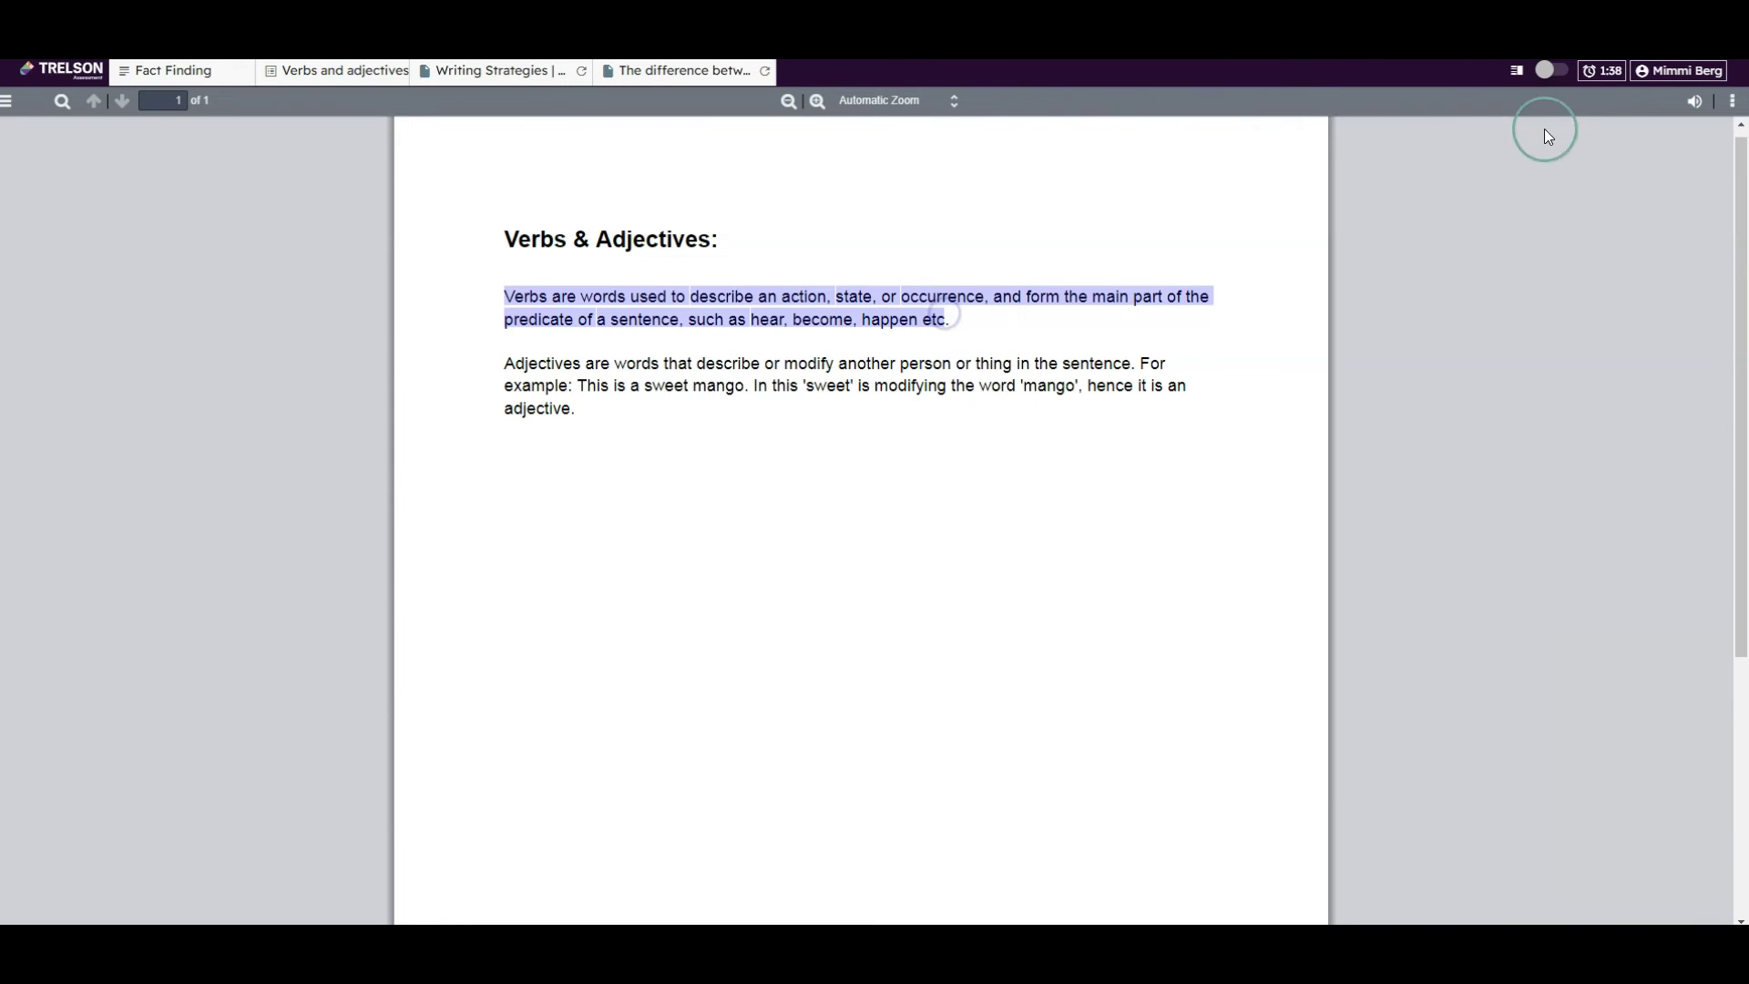
{"action": "left_click", "coordinate": [1692, 113]}
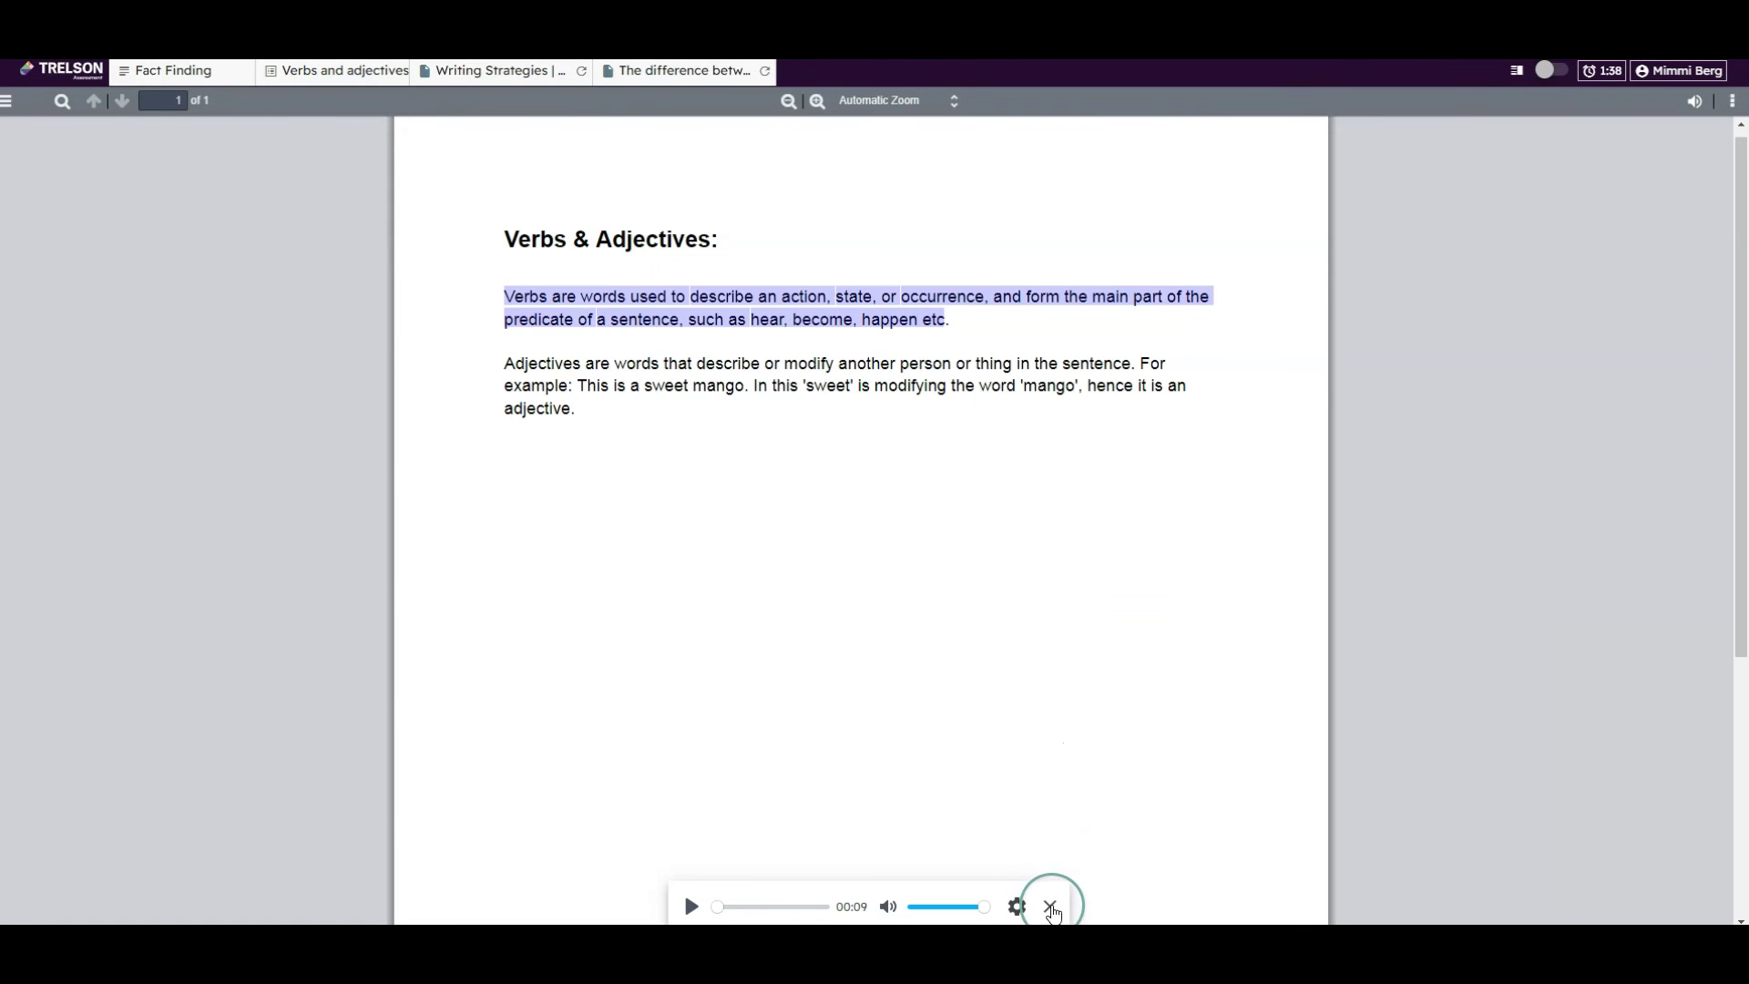
{"action": "left_click", "coordinate": [1050, 907]}
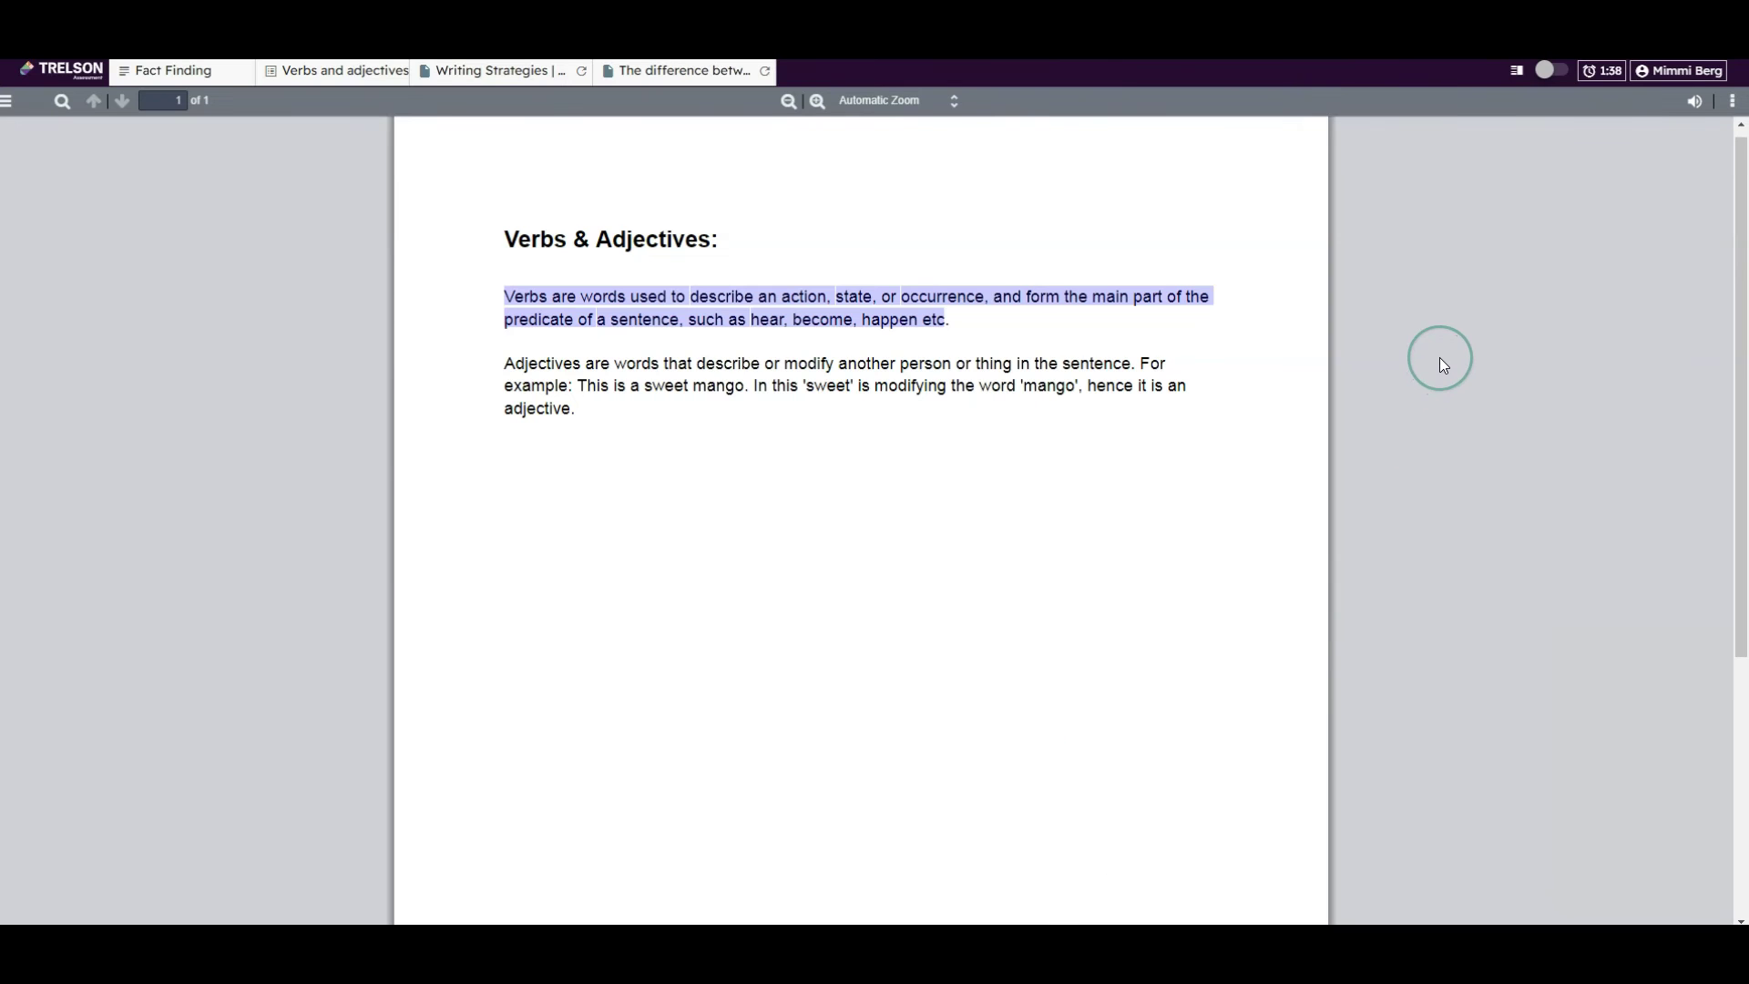
{"action": "left_click", "coordinate": [344, 73]}
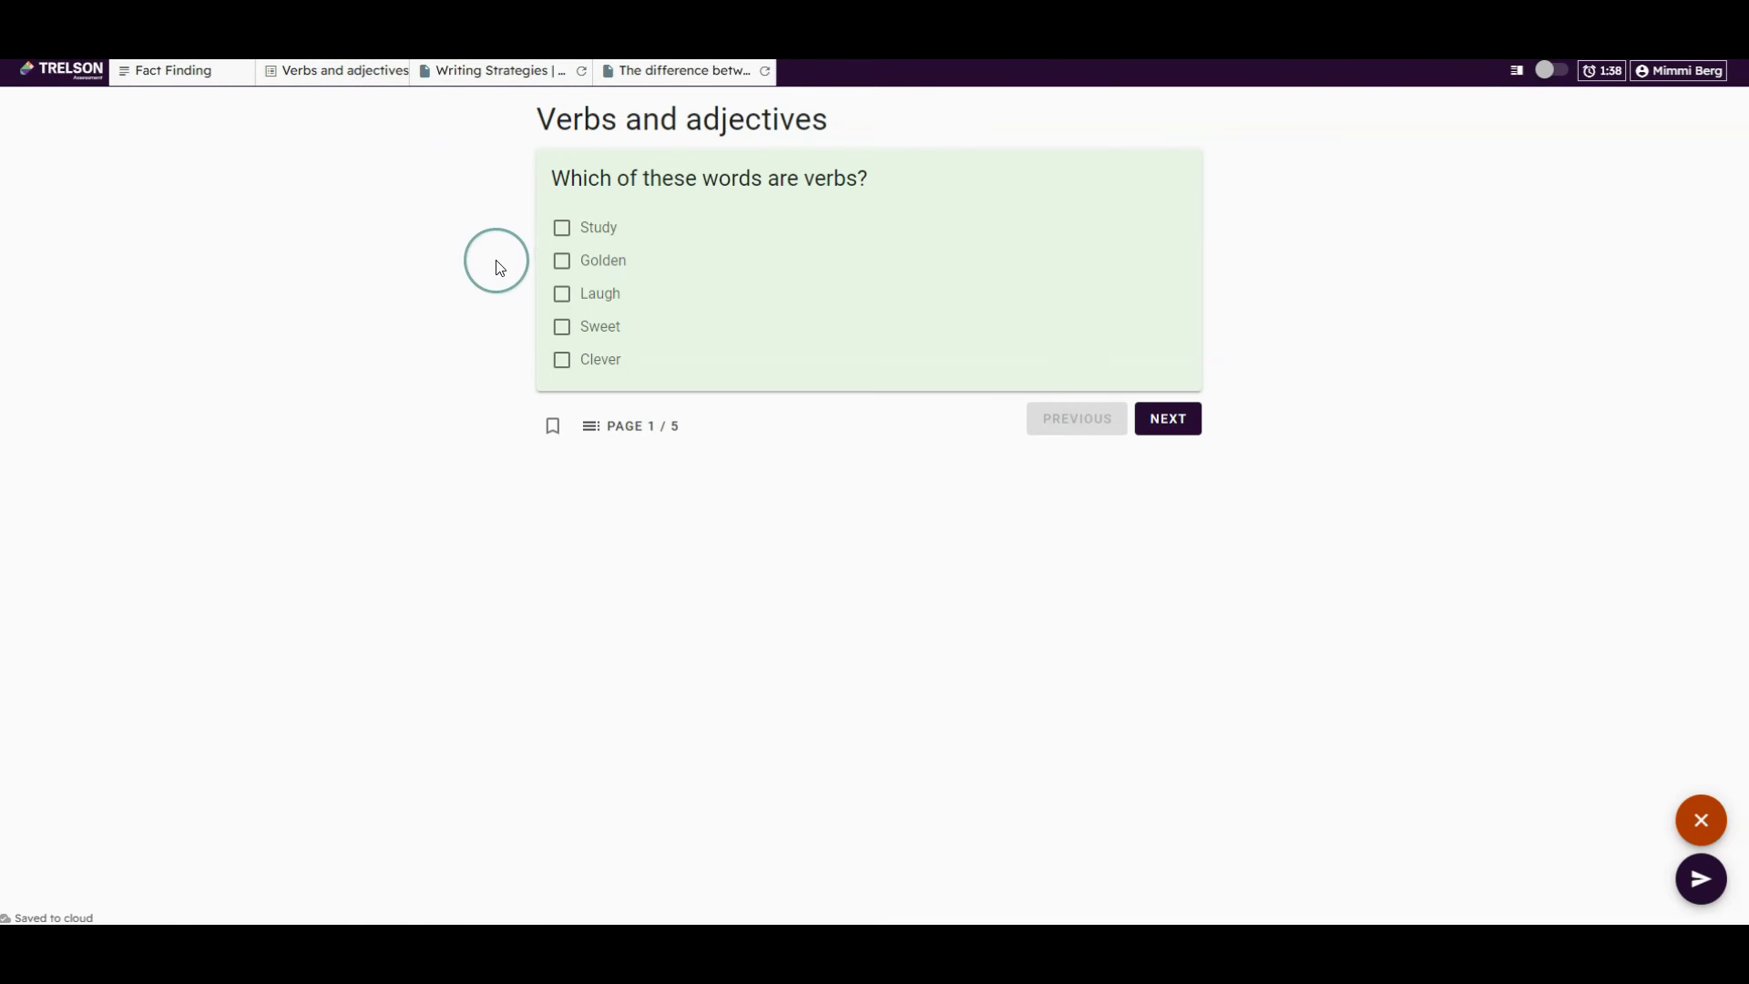
Mark Study and Laugh as verbs on the first quiz page
{"action": "mouse_move", "coordinate": [564, 278]}
{"action": "left_click", "coordinate": [572, 232]}
{"action": "left_click", "coordinate": [565, 293]}
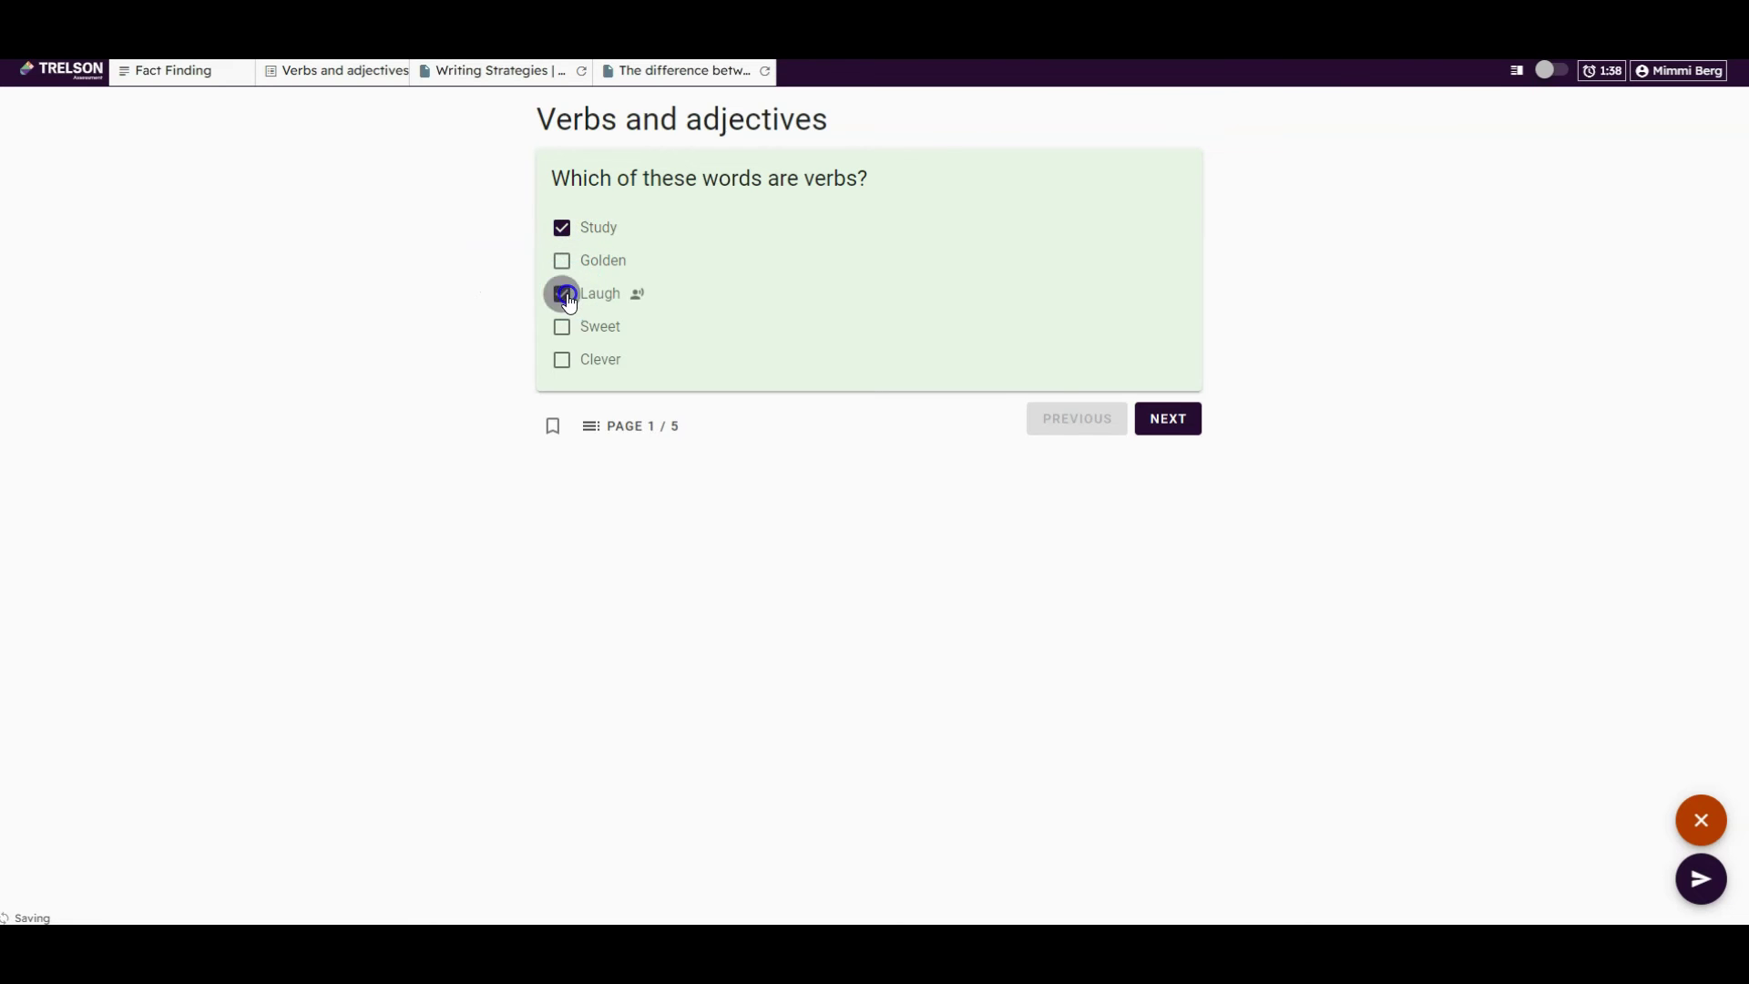
{"action": "left_click", "coordinate": [1184, 425]}
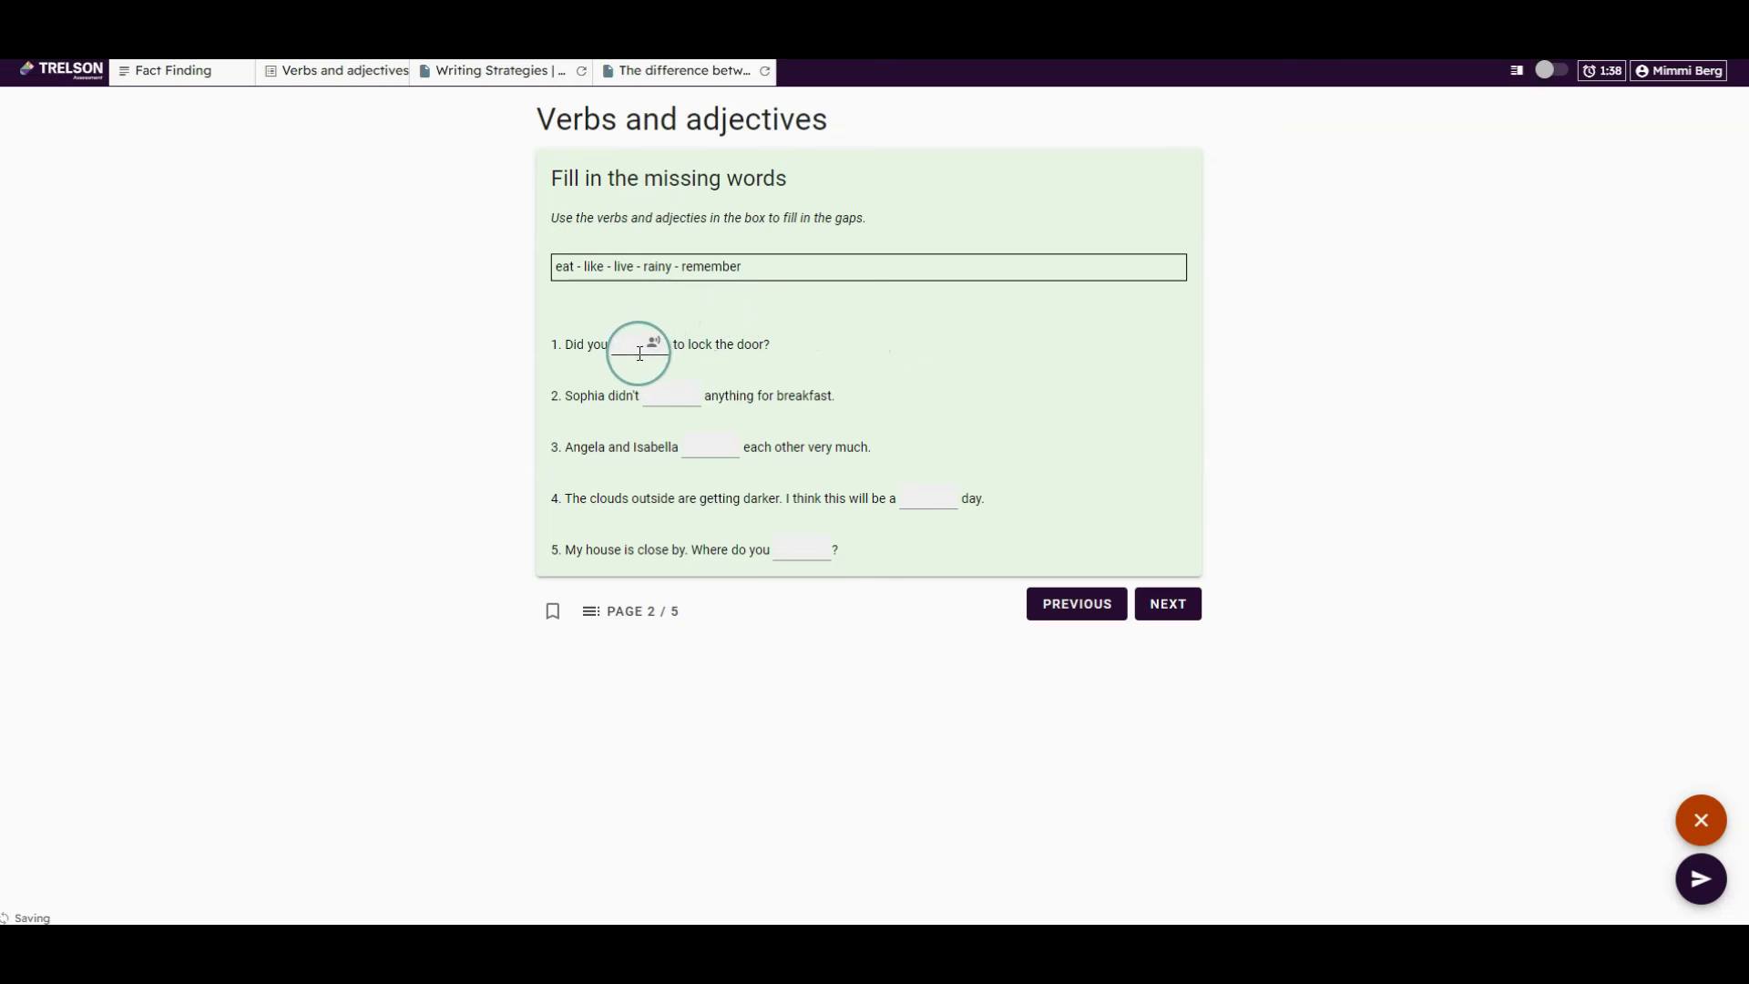
On the word-sorting page, put Expensive under Adjective and Run under Verb
{"action": "left_click", "coordinate": [1173, 604]}
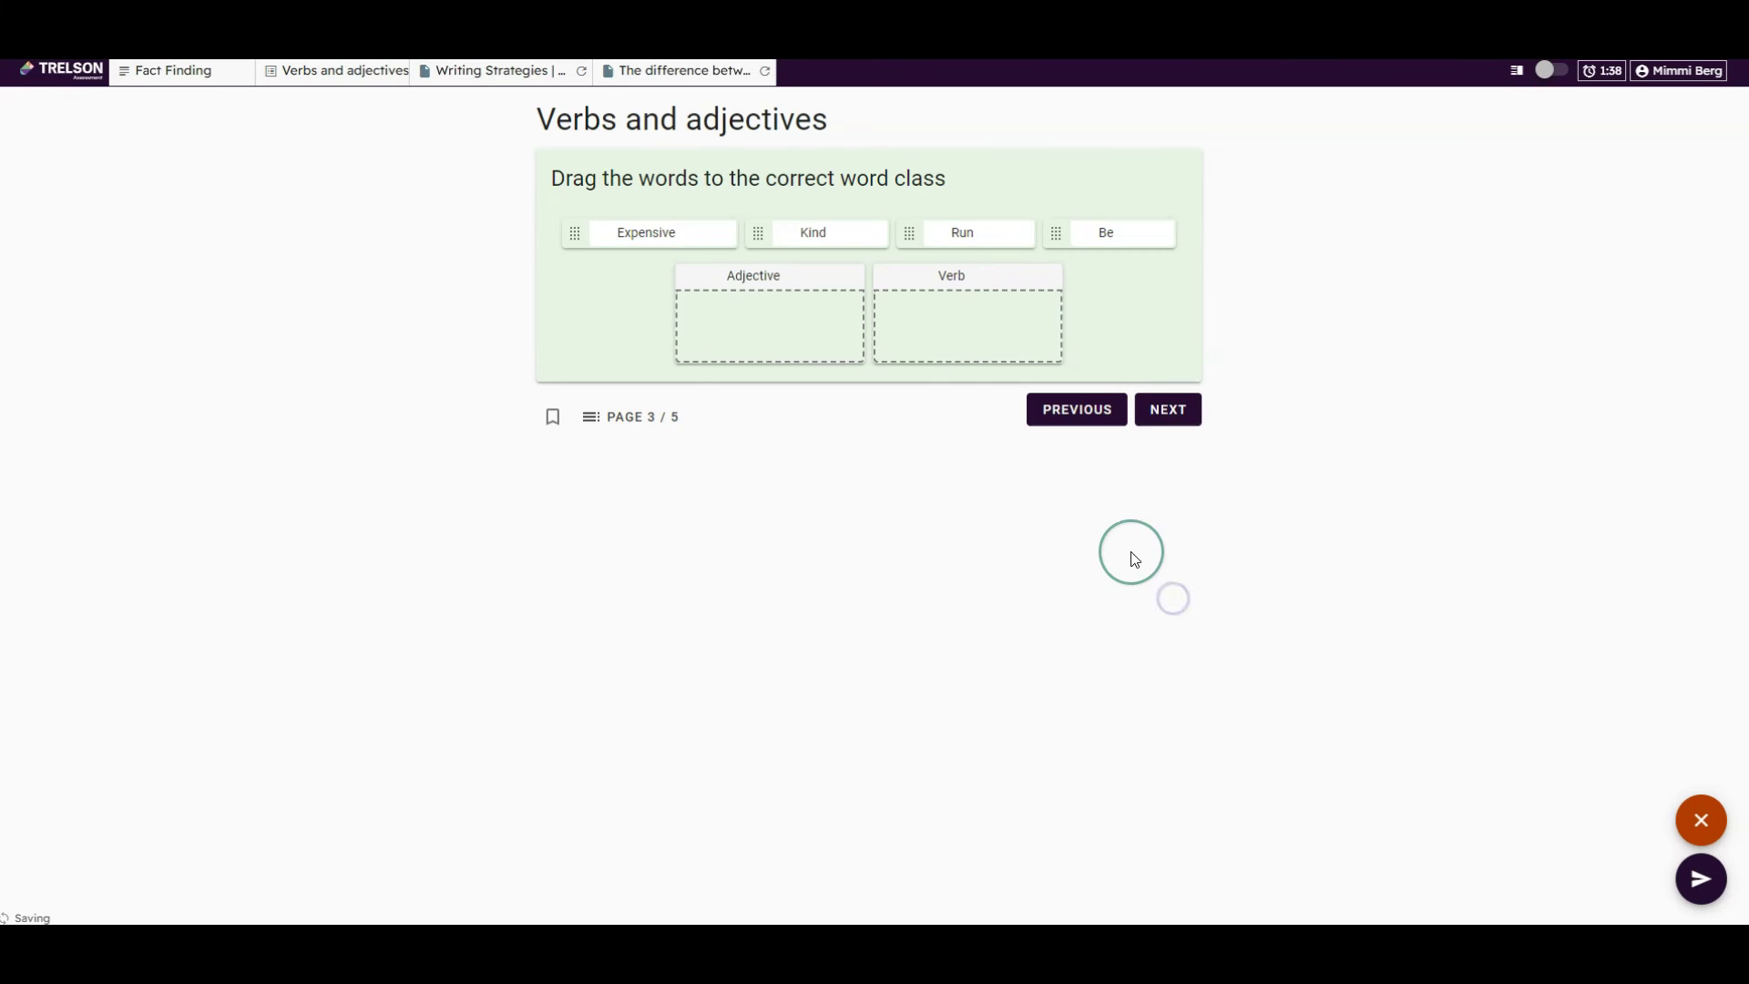
{"action": "left_click_drag", "start_coordinate": [647, 239], "coordinate": [714, 320]}
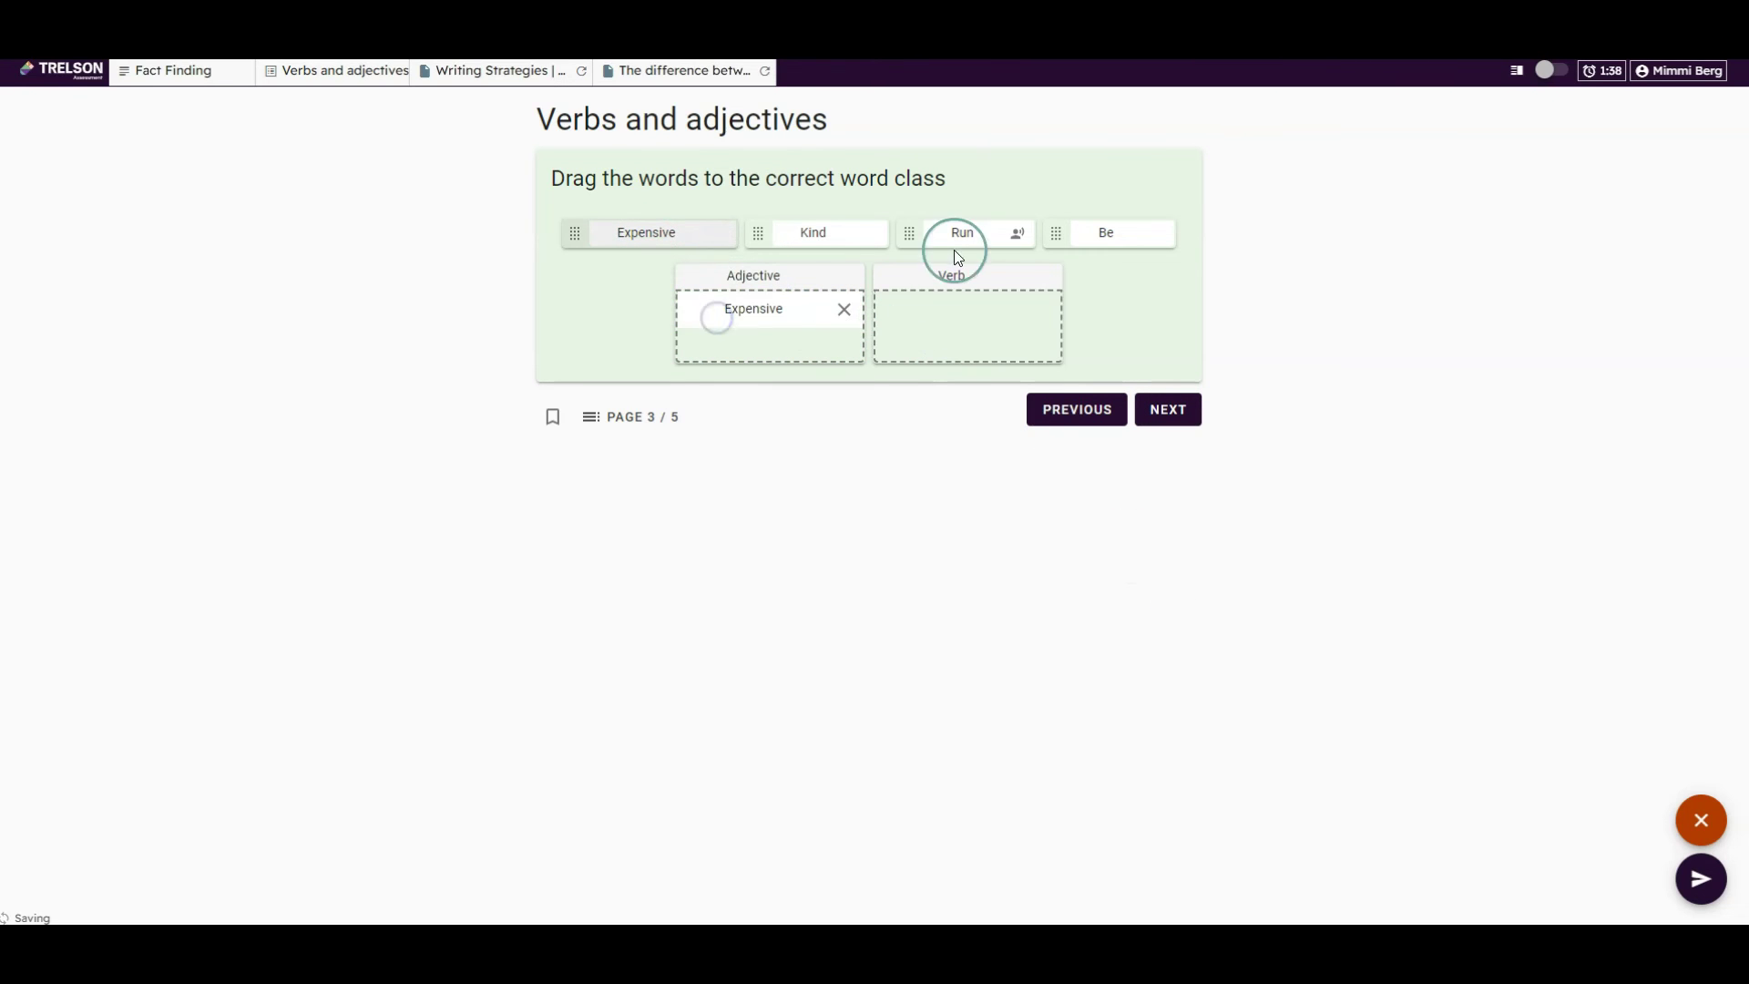
{"action": "left_click_drag", "start_coordinate": [954, 250], "coordinate": [982, 324]}
{"action": "left_click", "coordinate": [1158, 410]}
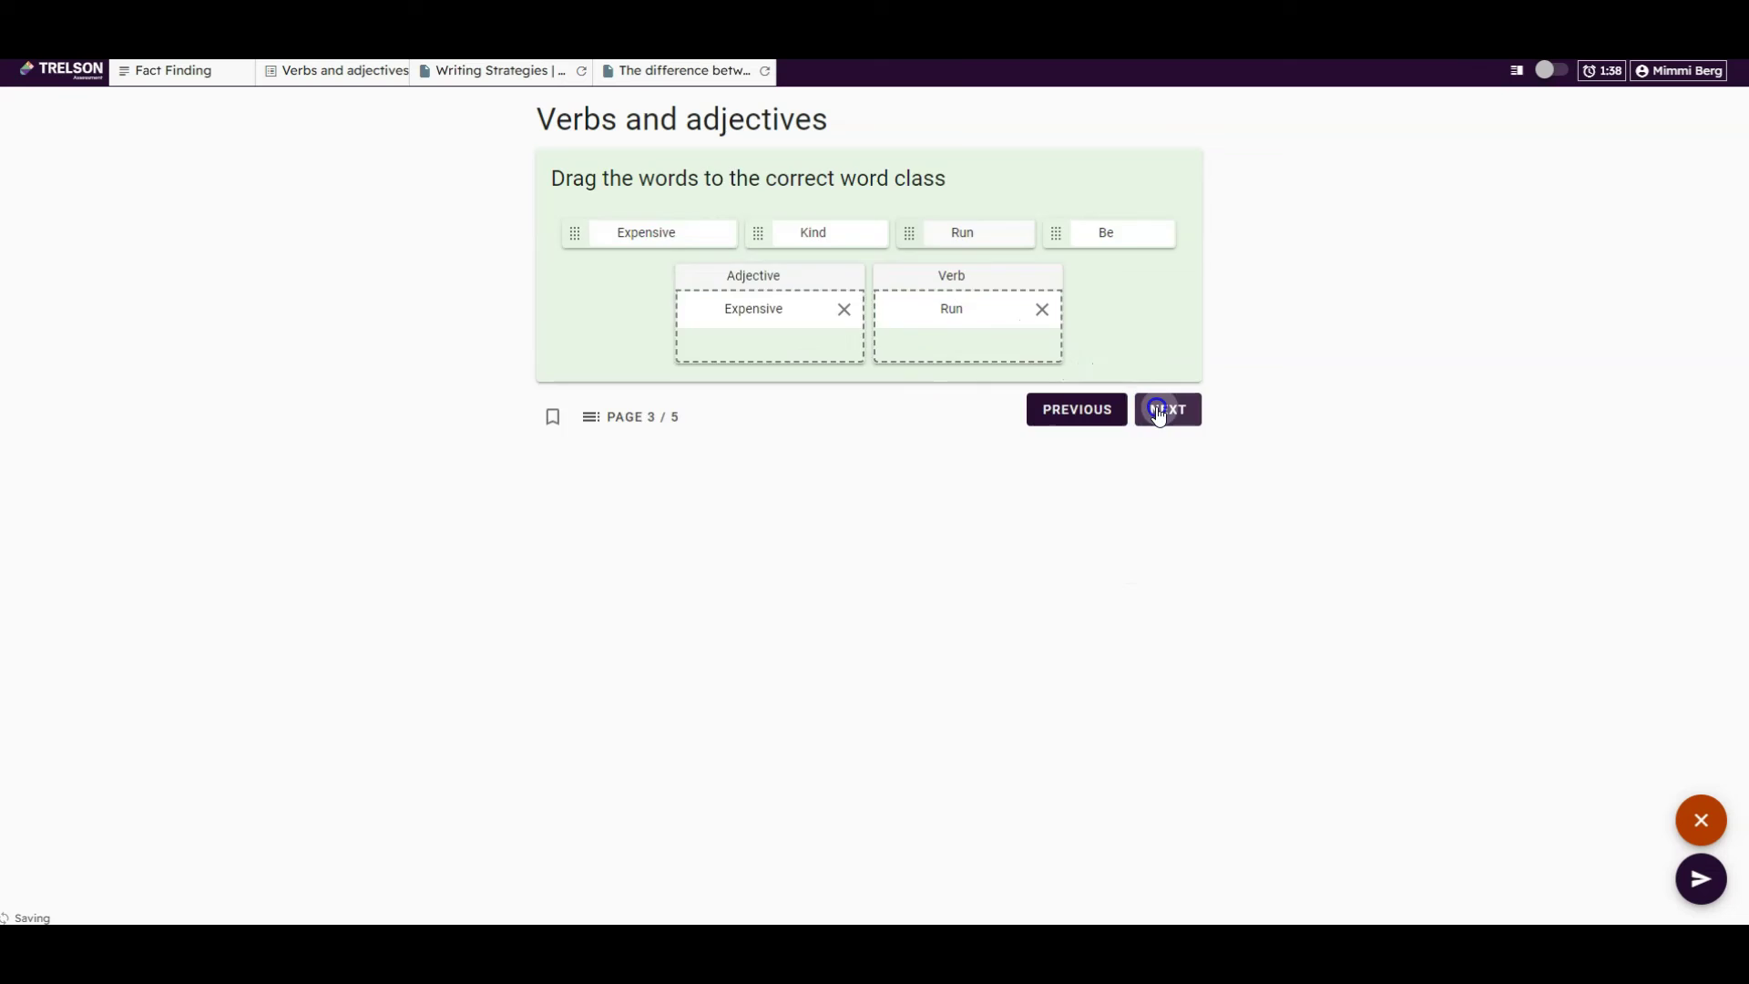
On the last page, mark Boring as the only adjective and reach the quiz overview
{"action": "left_click", "coordinate": [1167, 310]}
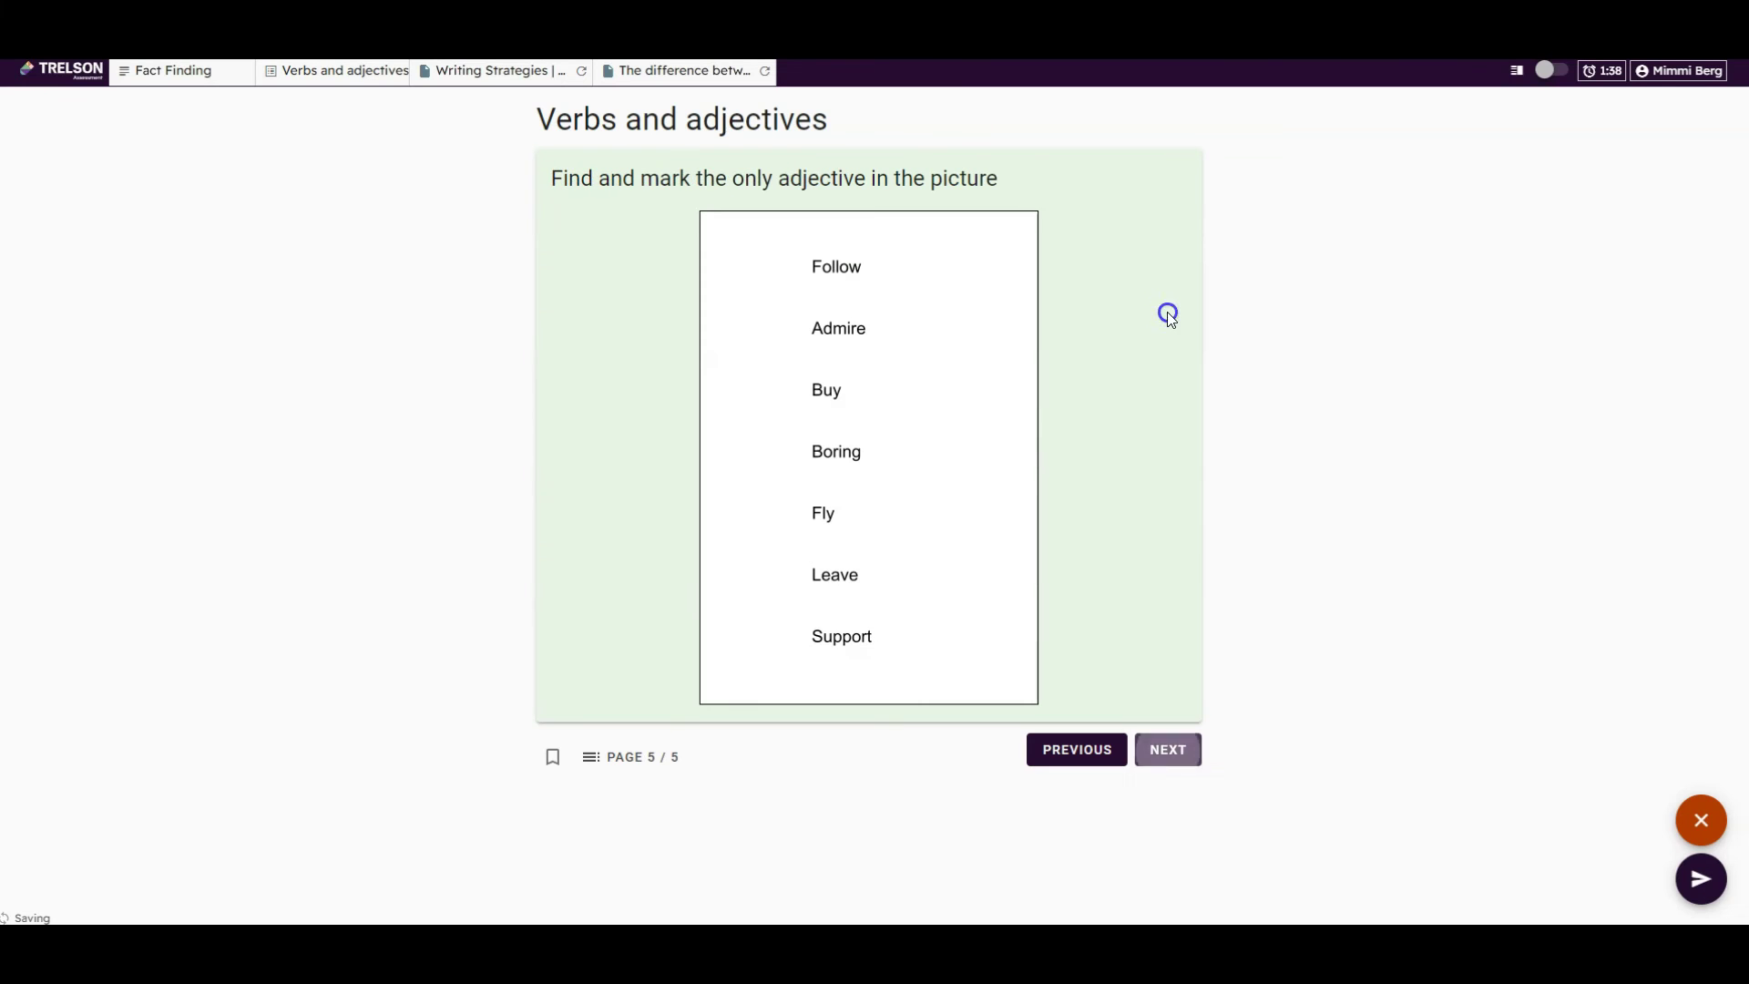
{"action": "left_click", "coordinate": [1082, 312]}
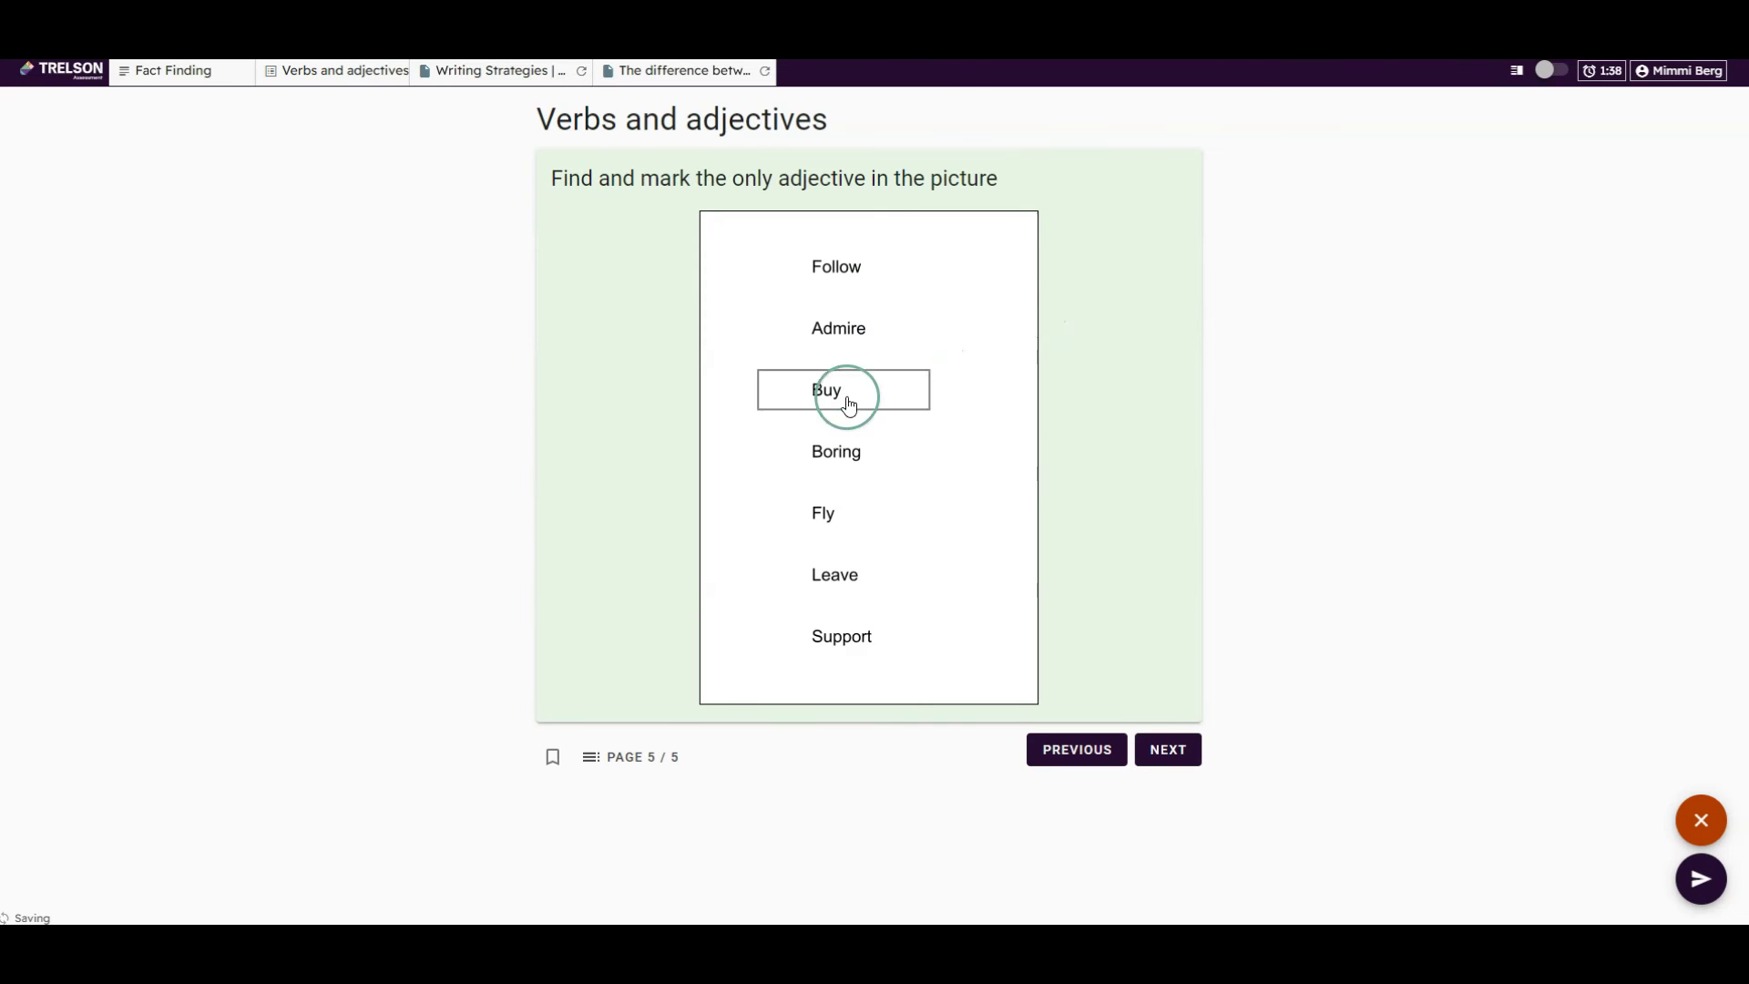
{"action": "left_click", "coordinate": [849, 453]}
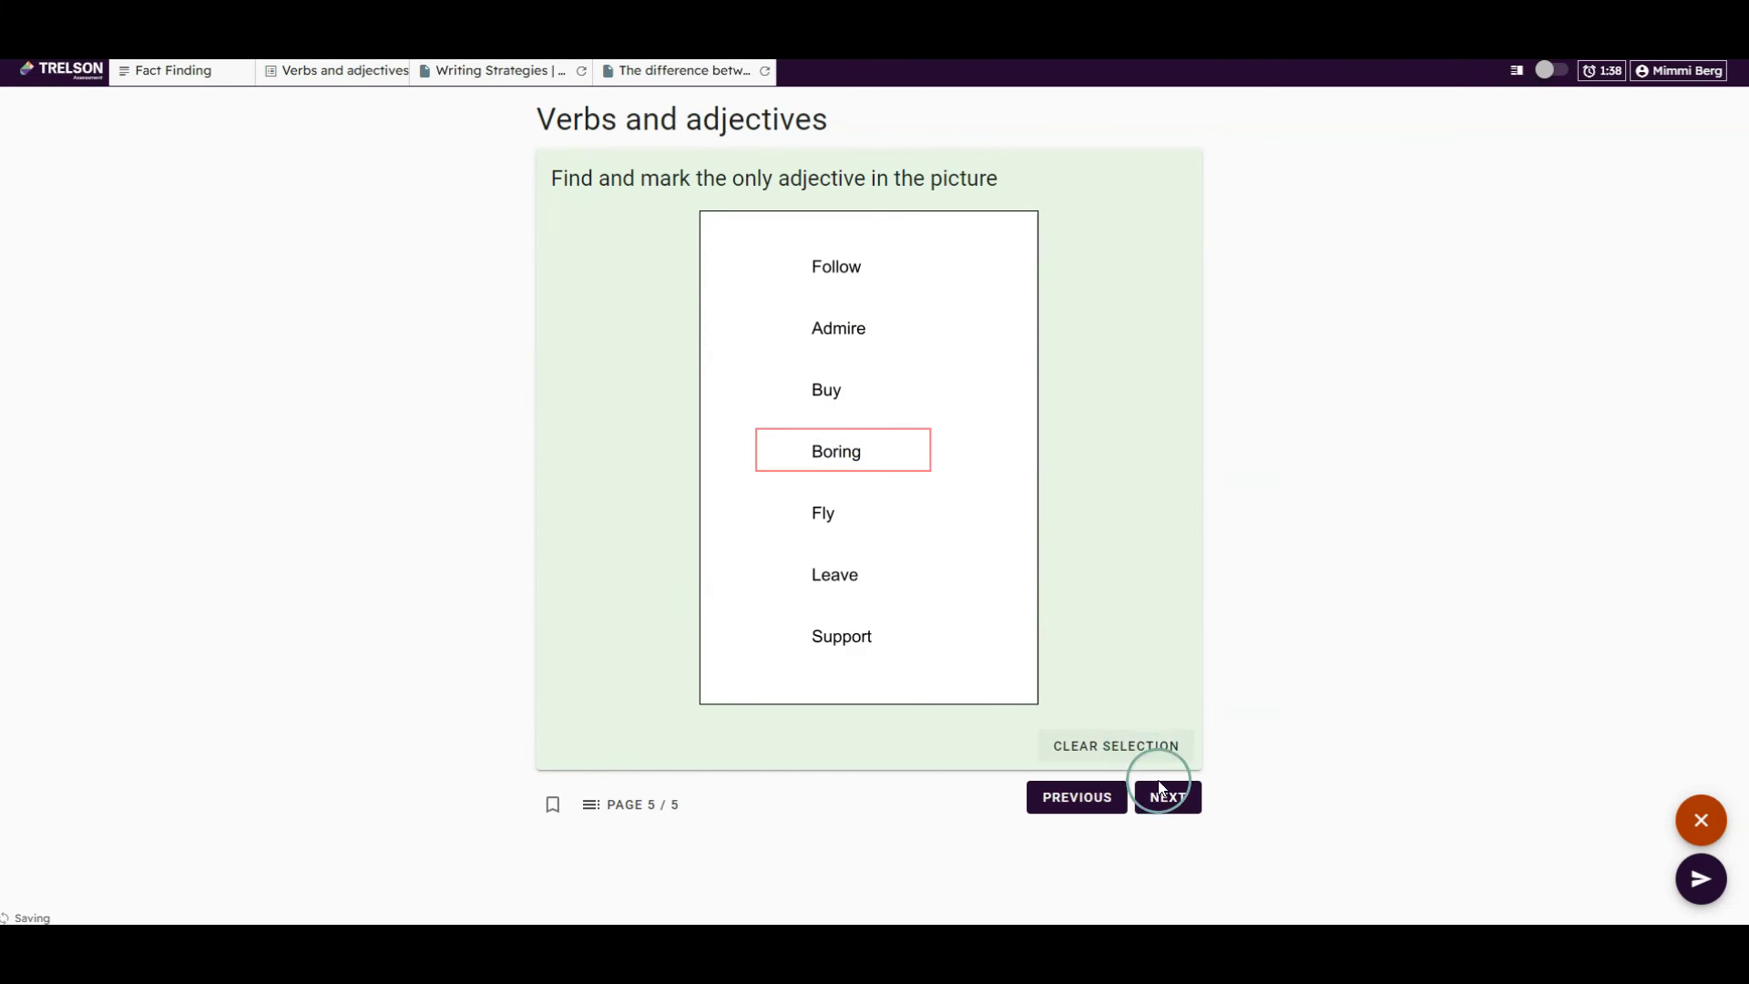
{"action": "left_click", "coordinate": [1160, 792]}
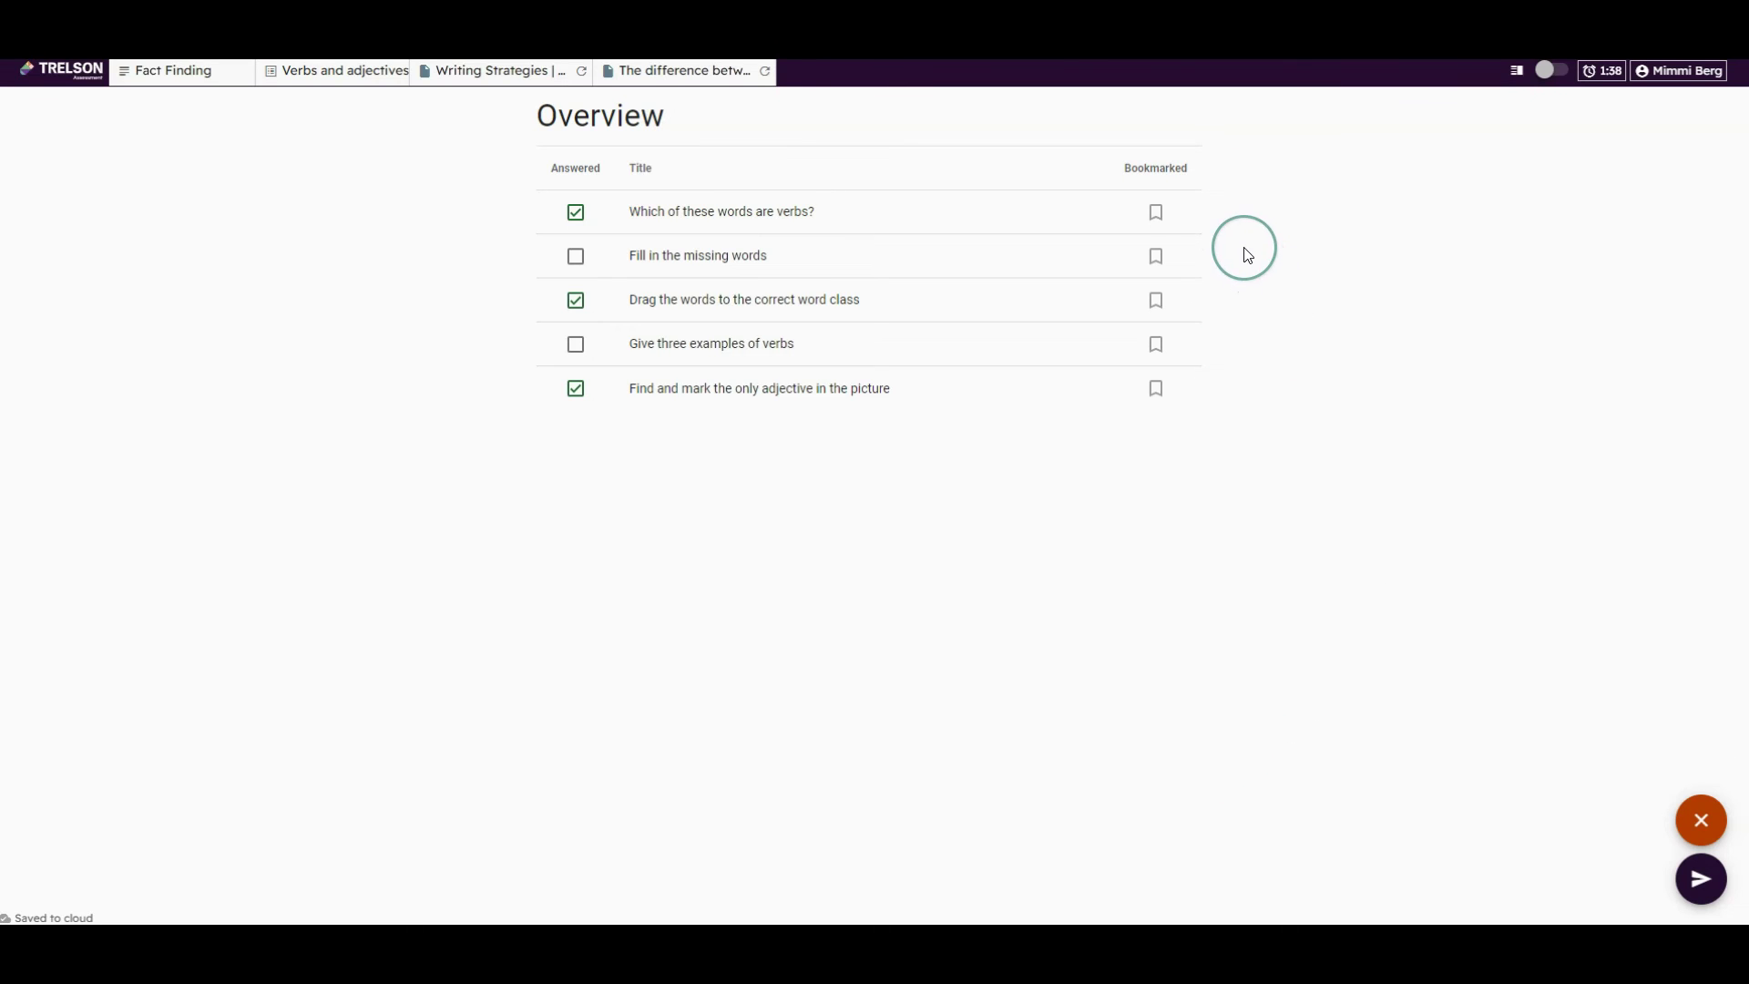
Open the Fact Finding sky passage, widen the side panel, and show the Verbs & Adjectives PDF beside it
{"action": "left_click", "coordinate": [189, 71]}
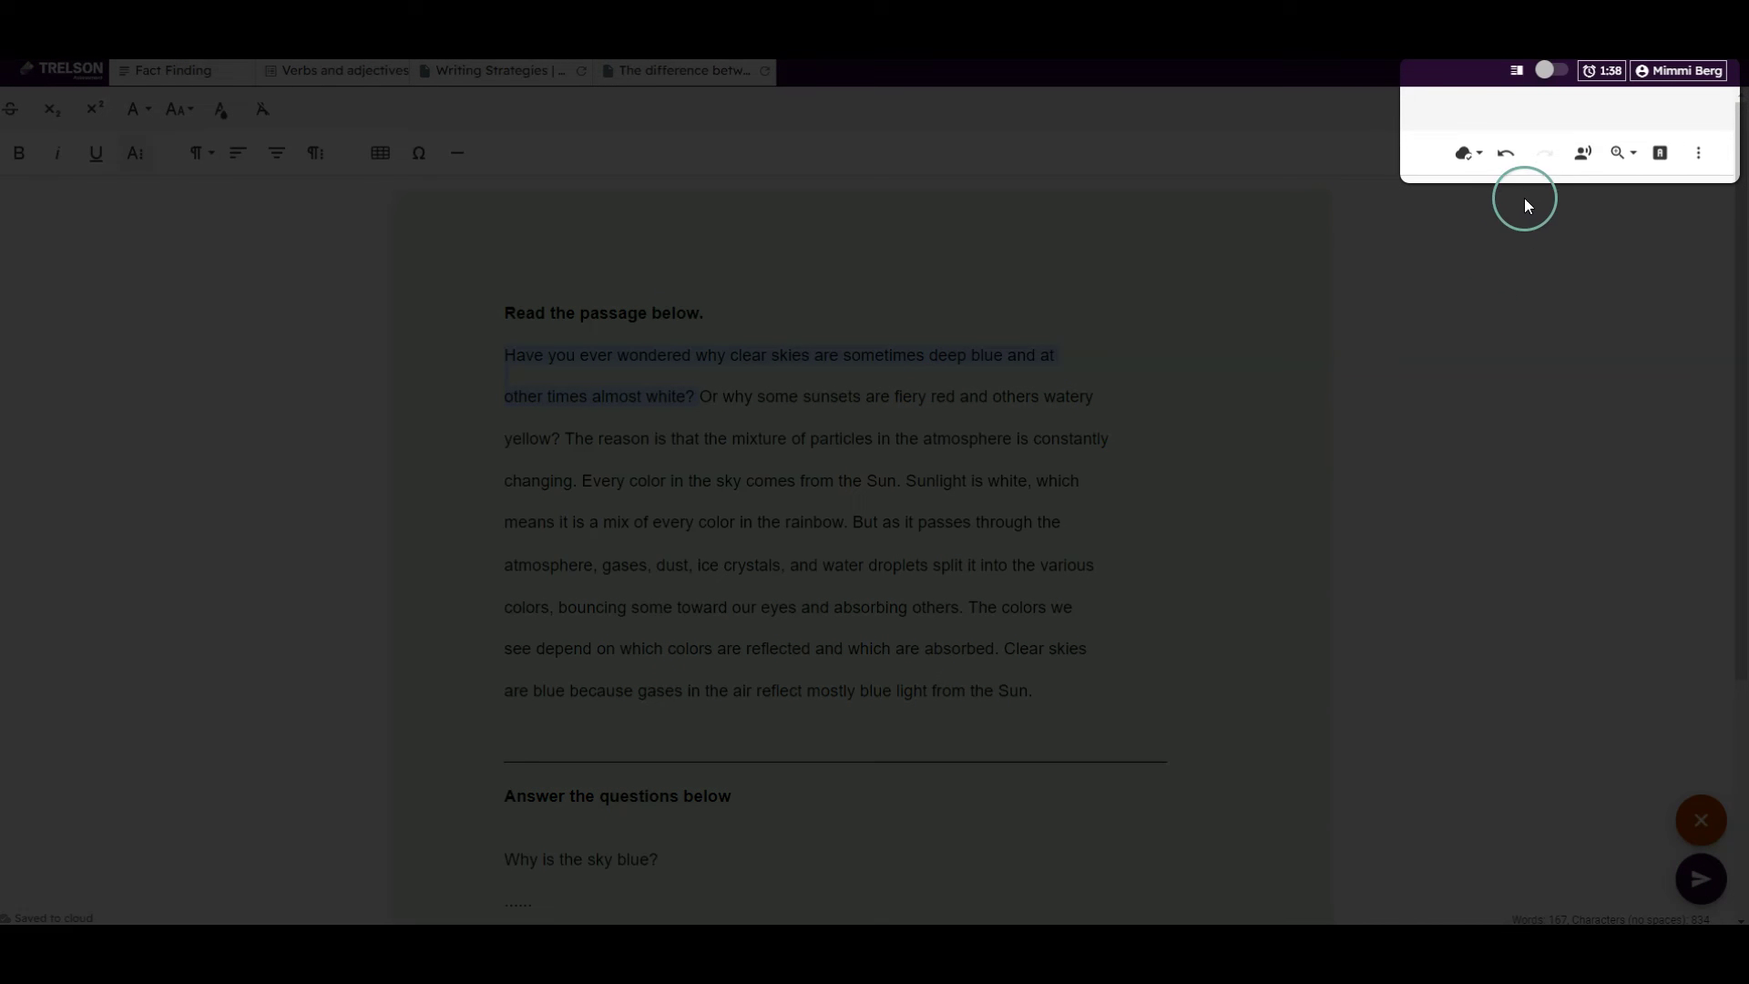
{"action": "left_click", "coordinate": [1519, 72]}
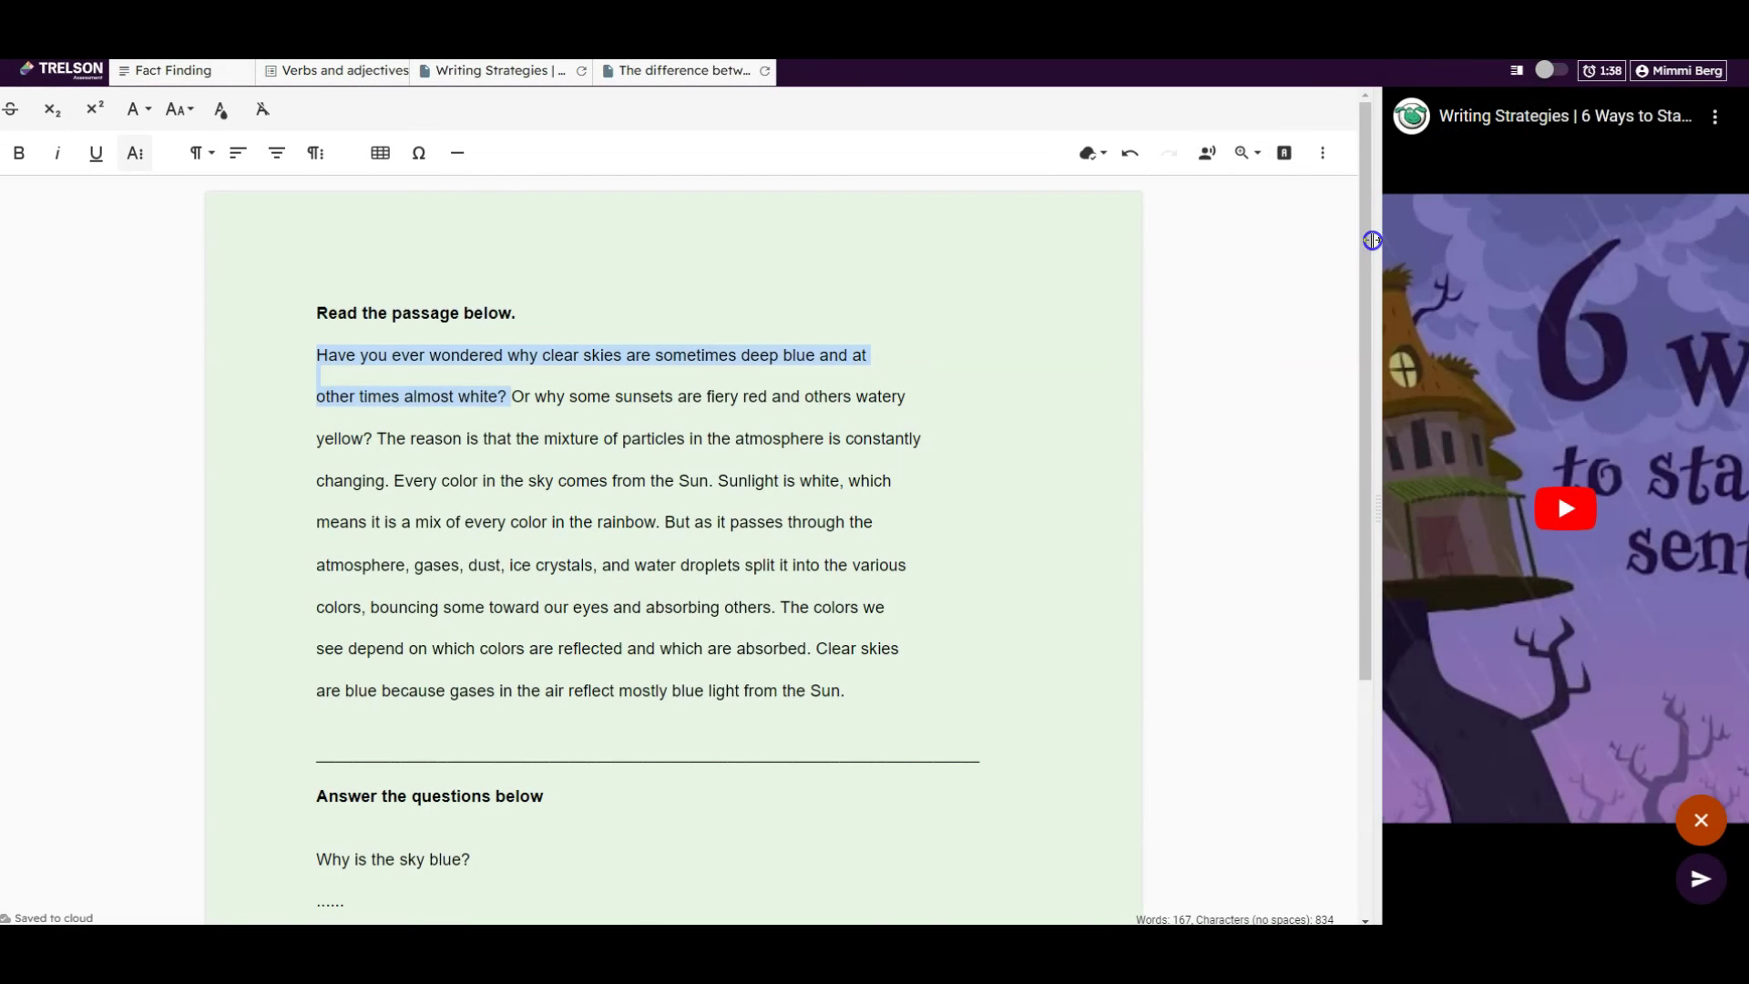
{"action": "left_click_drag", "start_coordinate": [1373, 240], "coordinate": [1030, 369]}
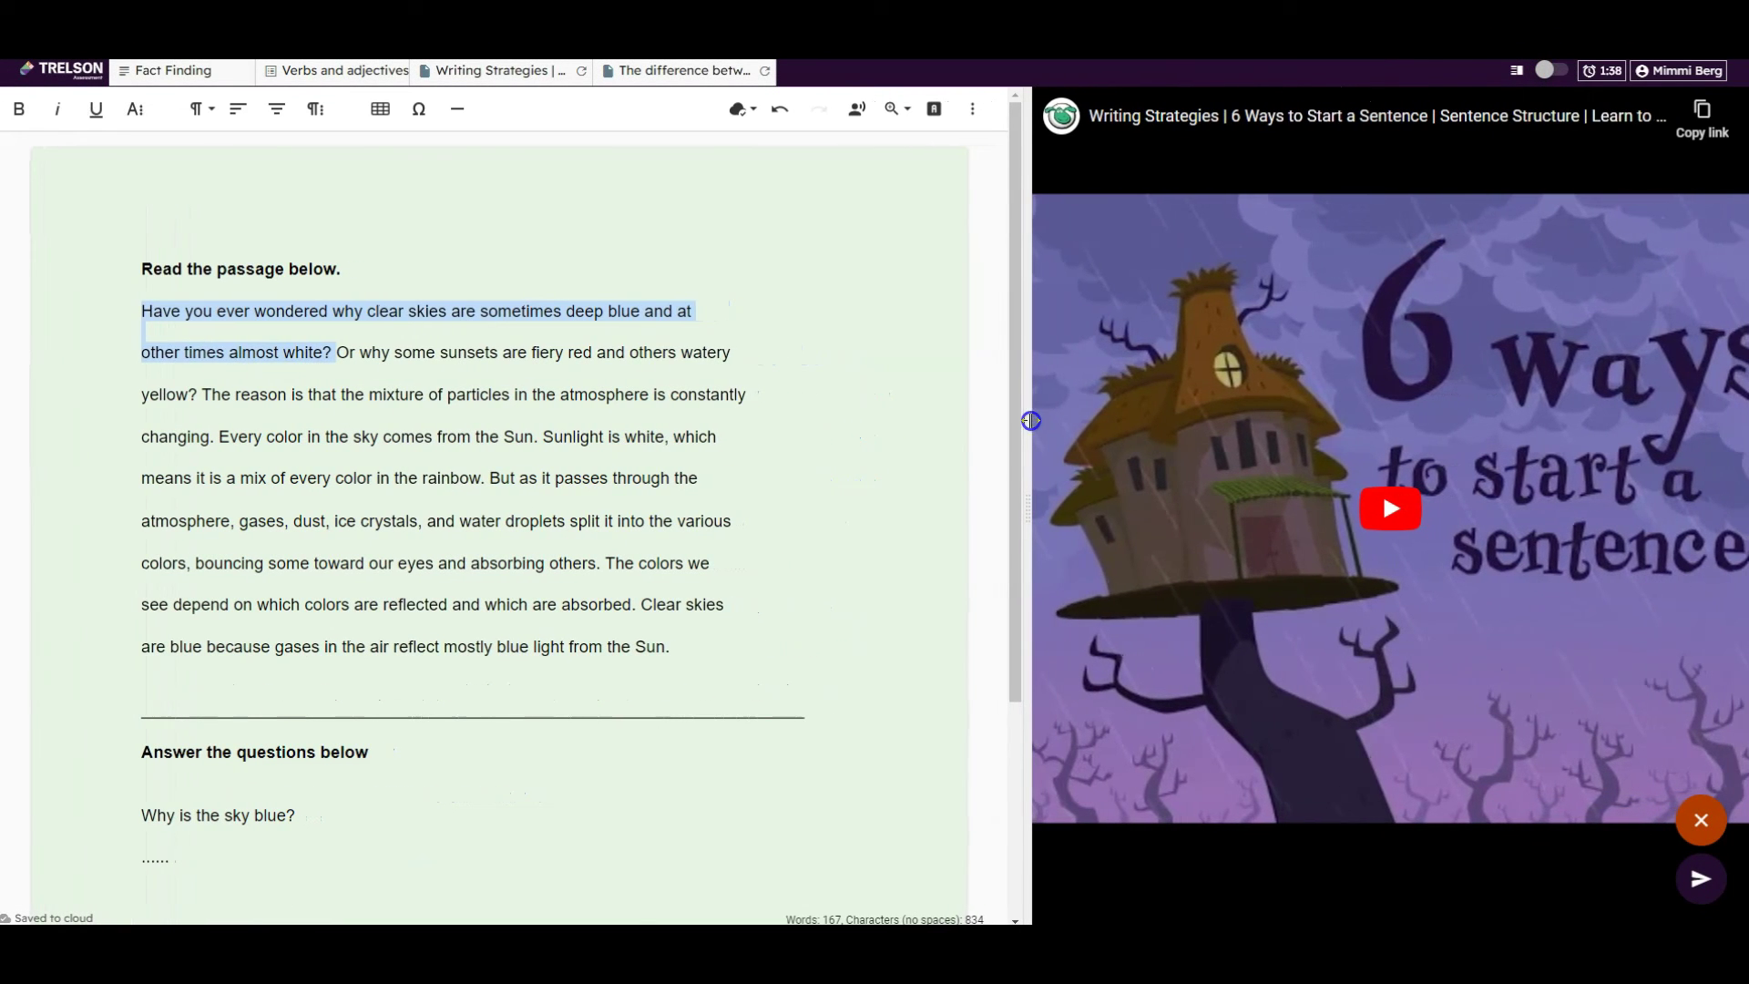
{"action": "left_click", "coordinate": [835, 433]}
{"action": "left_click_drag", "start_coordinate": [896, 418], "coordinate": [950, 425]}
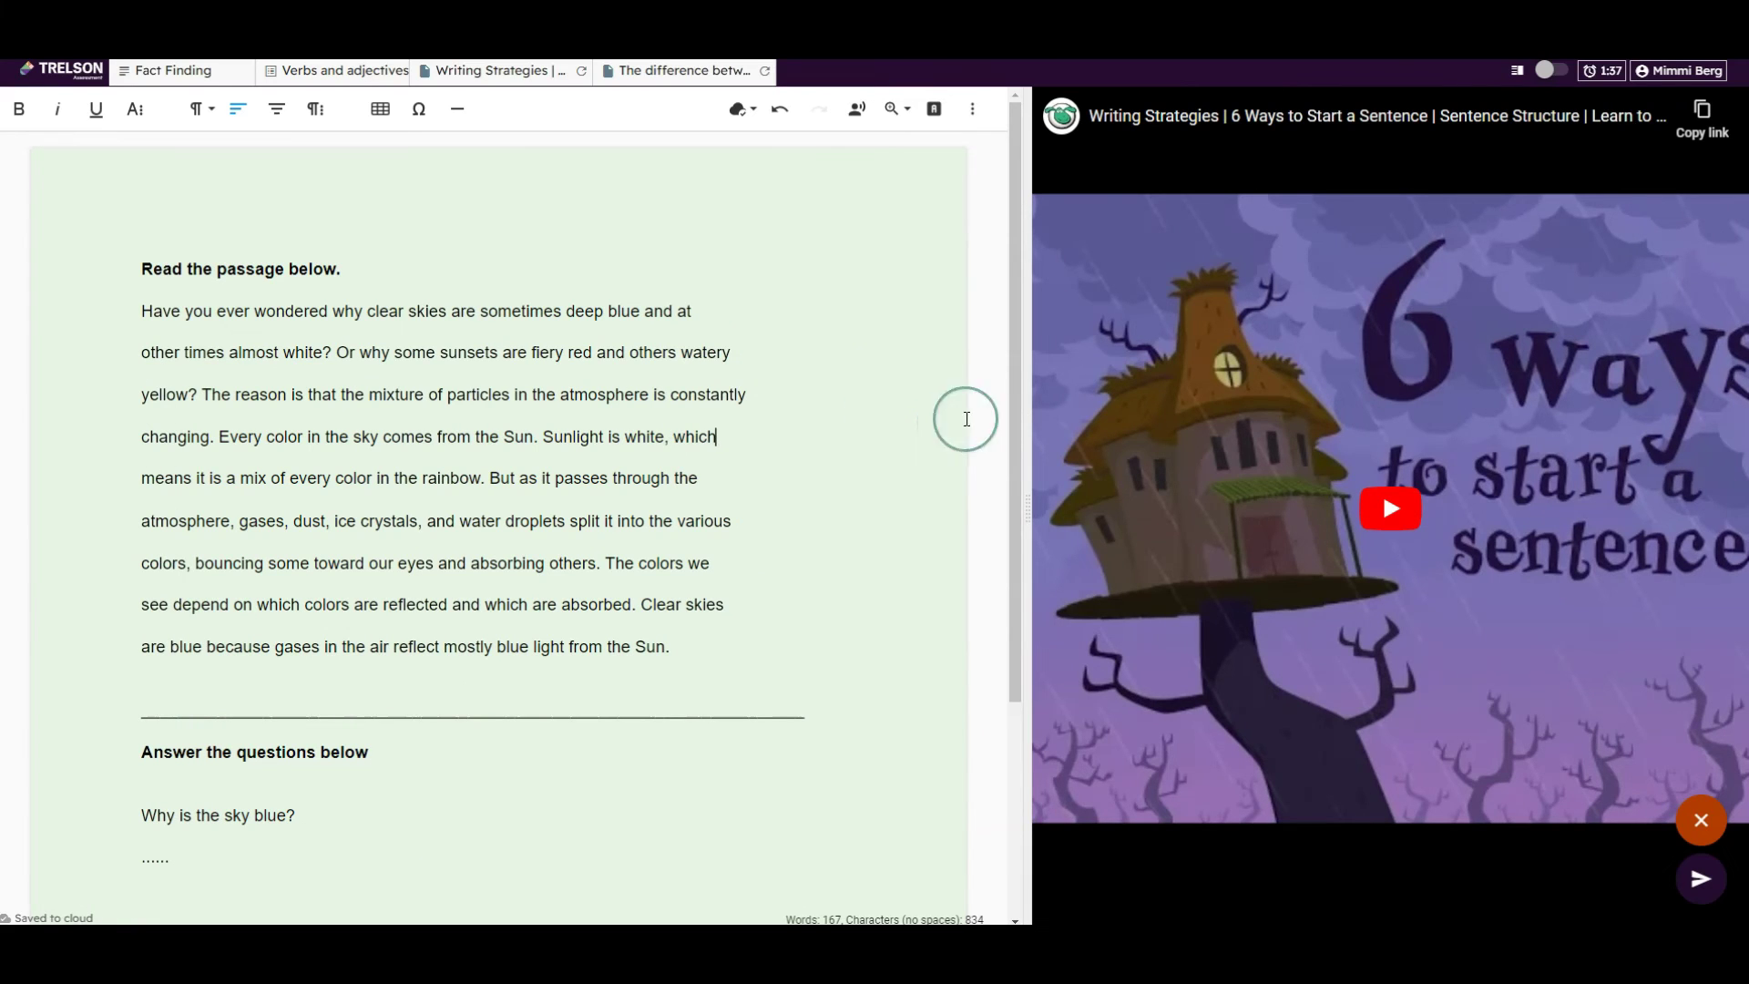
{"action": "left_click", "coordinate": [664, 73]}
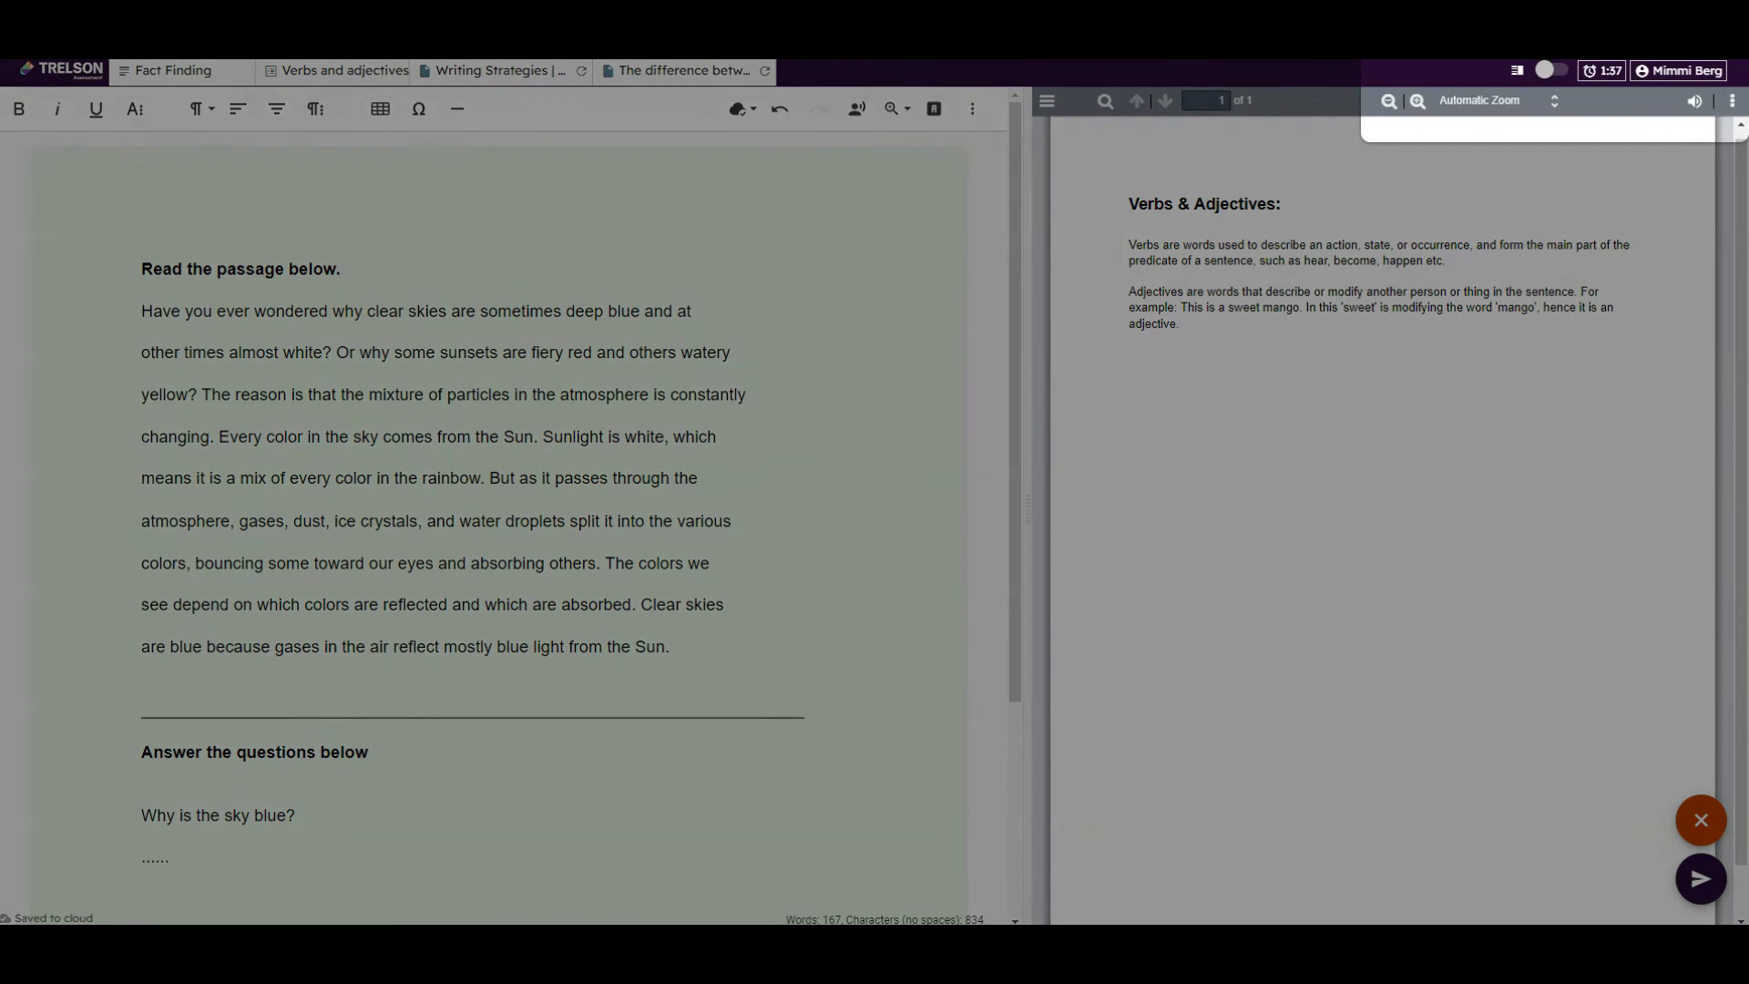
Zoom the Verbs & Adjectives PDF to 100%, briefly turning the reading guide on and off
{"action": "left_click", "coordinate": [1554, 100]}
{"action": "left_click", "coordinate": [1571, 141]}
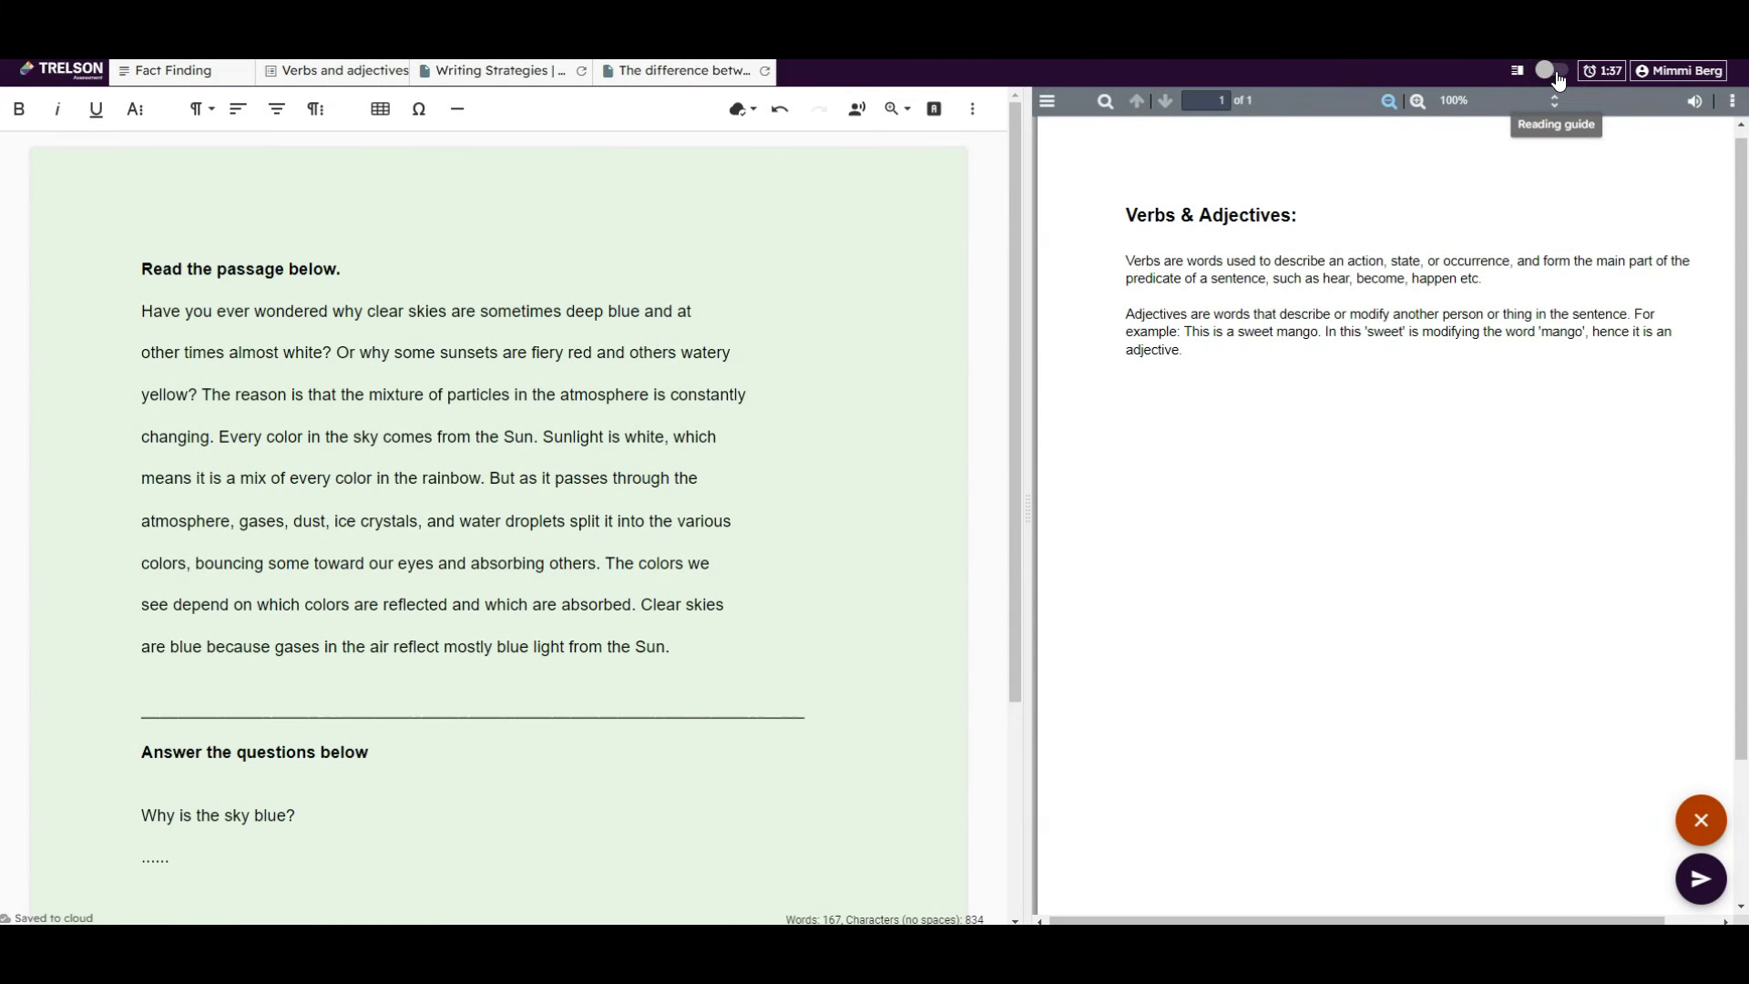
{"action": "left_click", "coordinate": [1557, 80]}
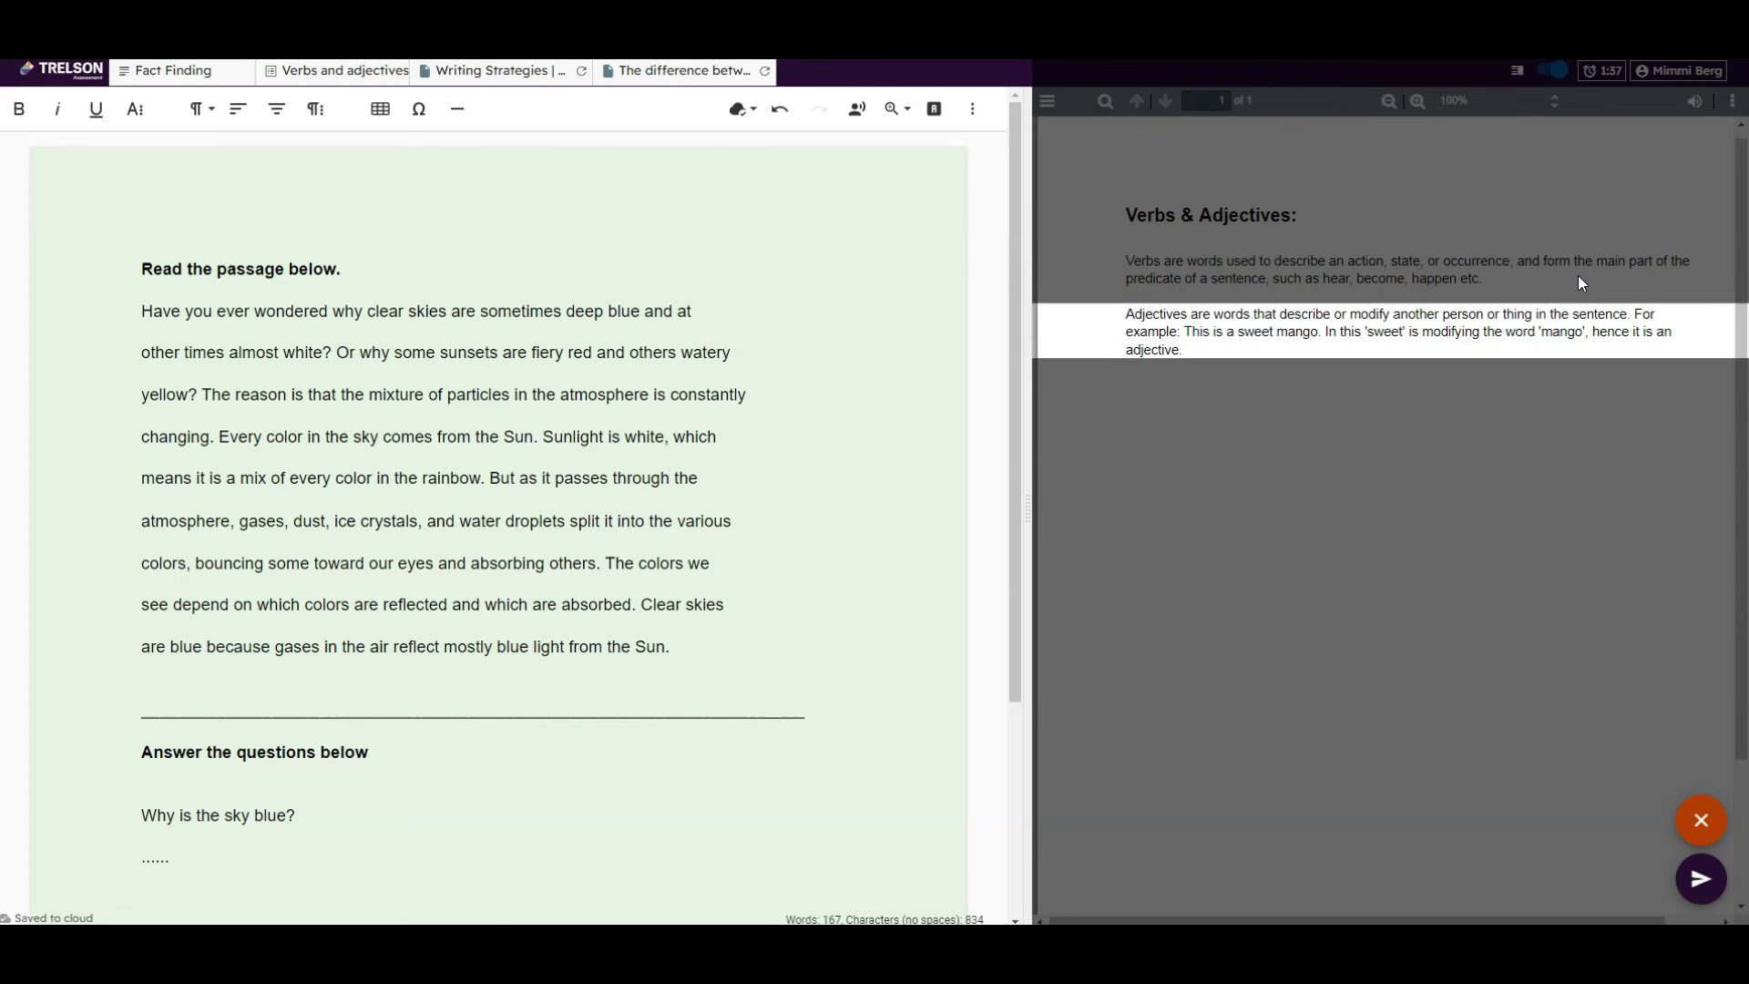
{"action": "left_click", "coordinate": [1557, 74]}
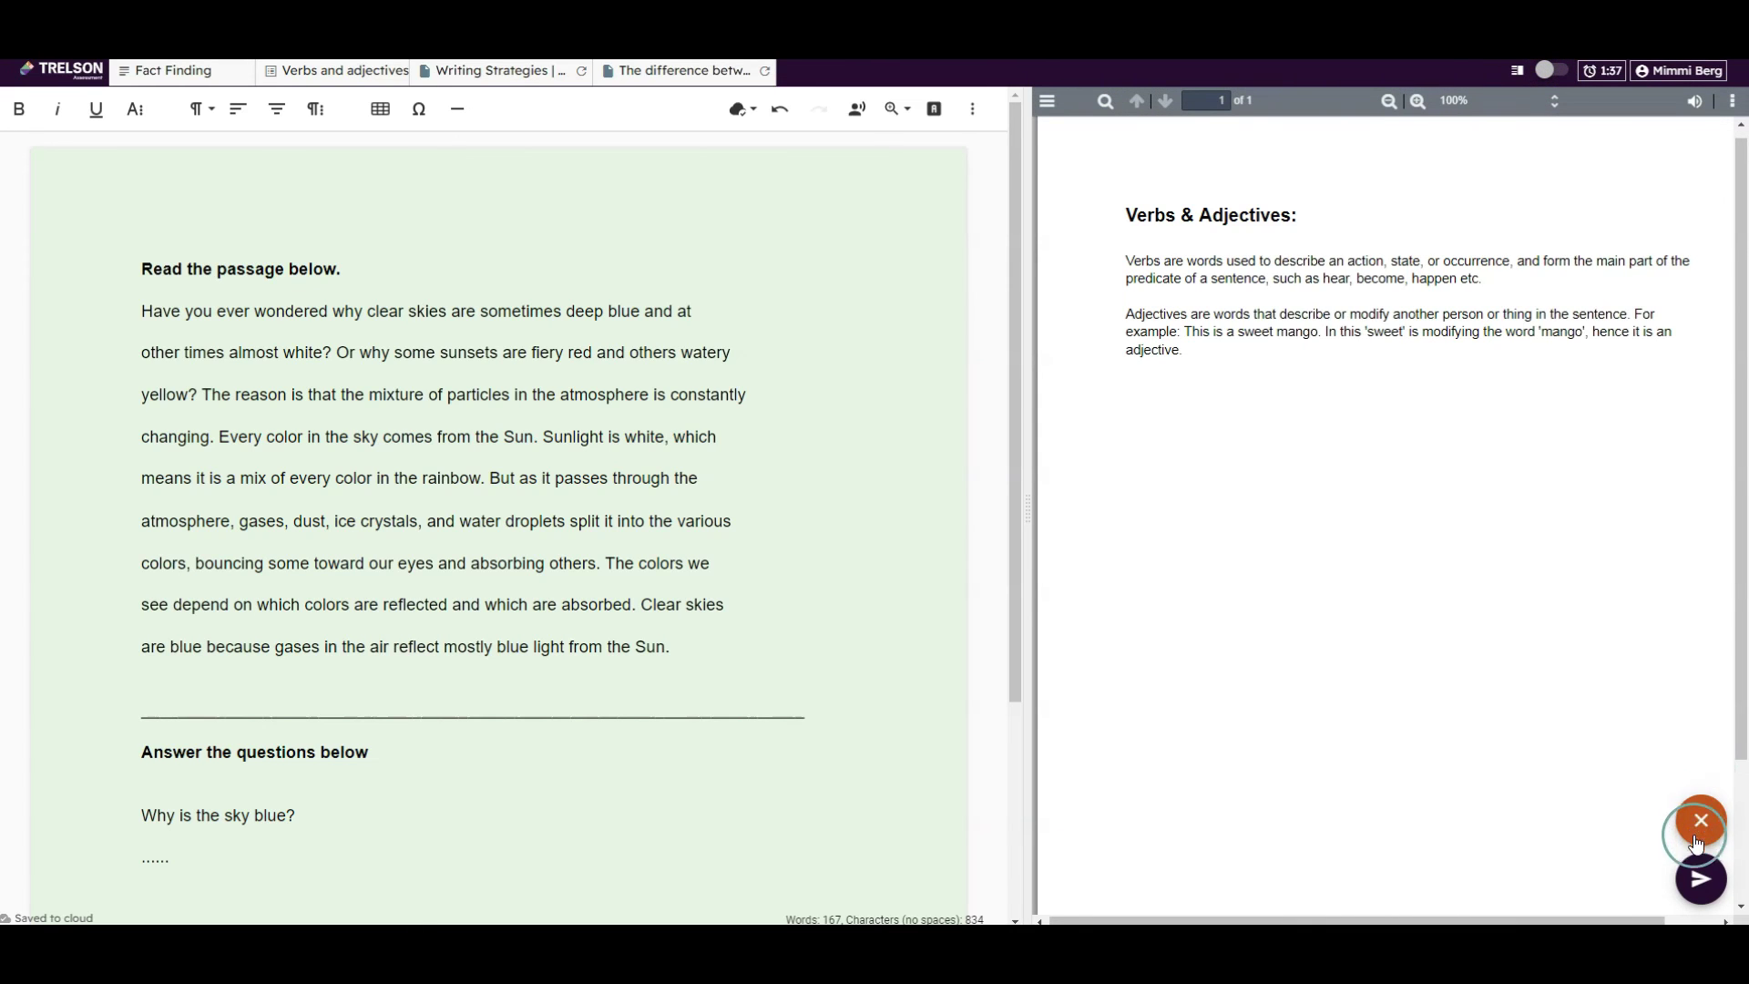
Hand in the English assignment with SUBMIT ASSIGNMENT and confirm it with the submission PIN
{"action": "left_click", "coordinate": [1705, 884]}
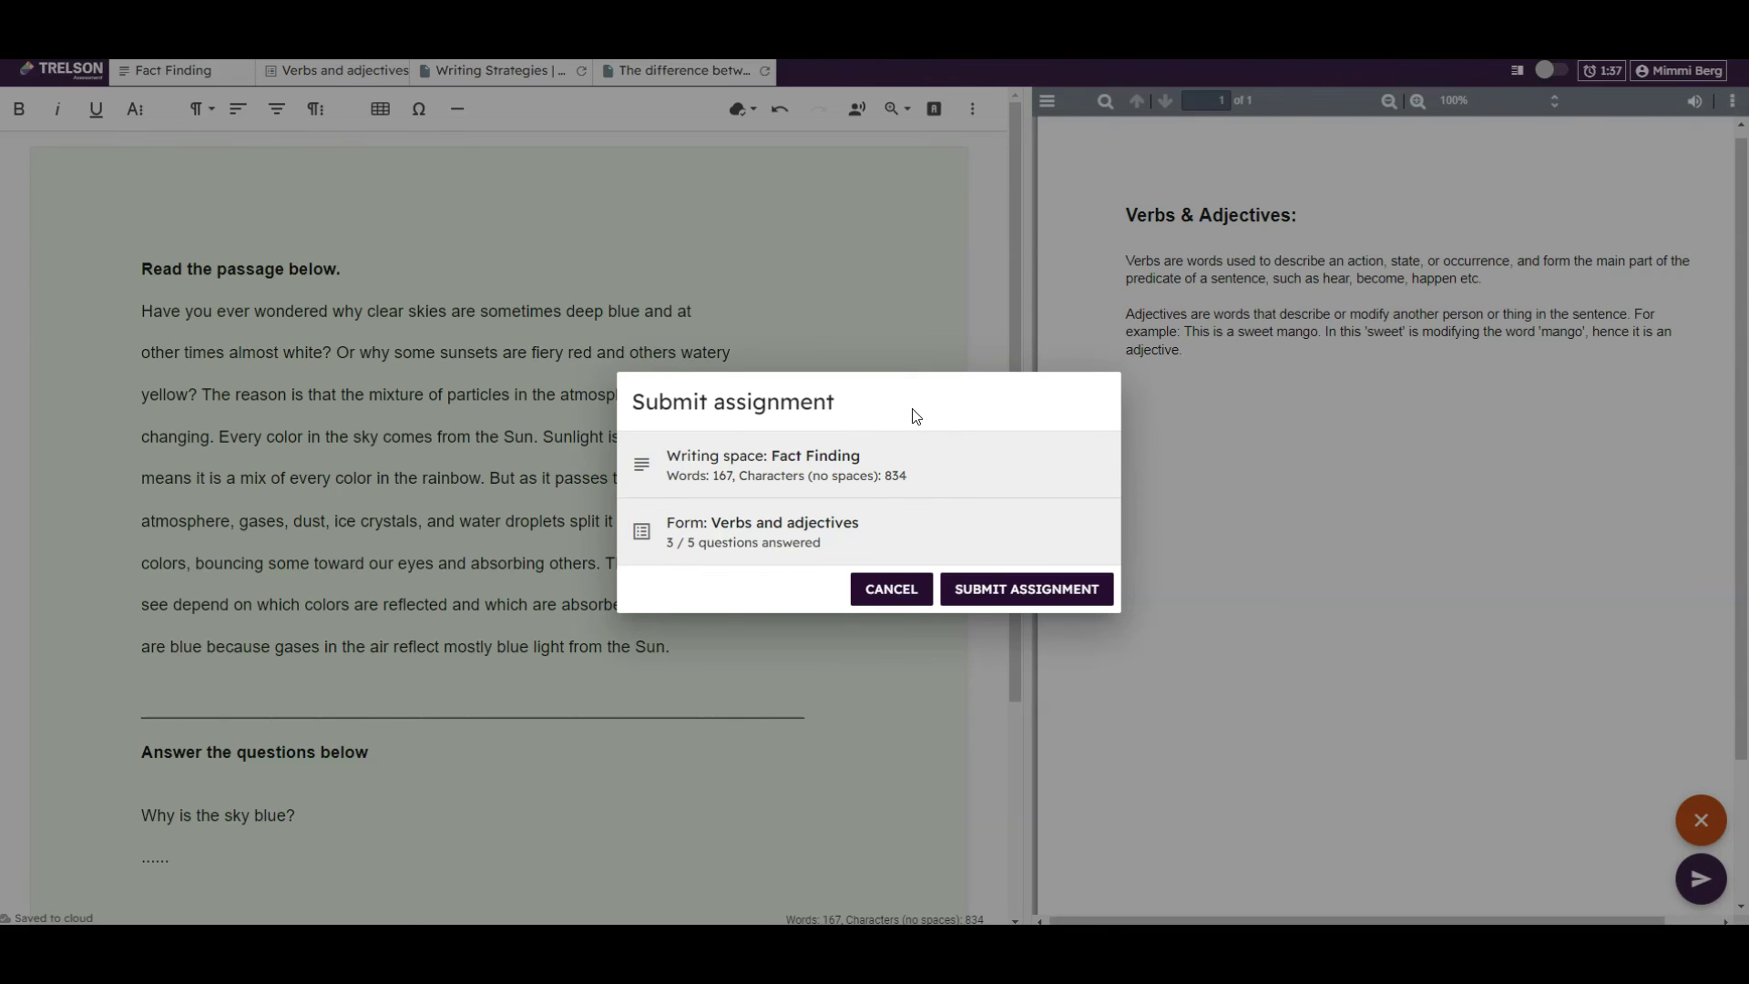
{"action": "left_click", "coordinate": [1026, 586]}
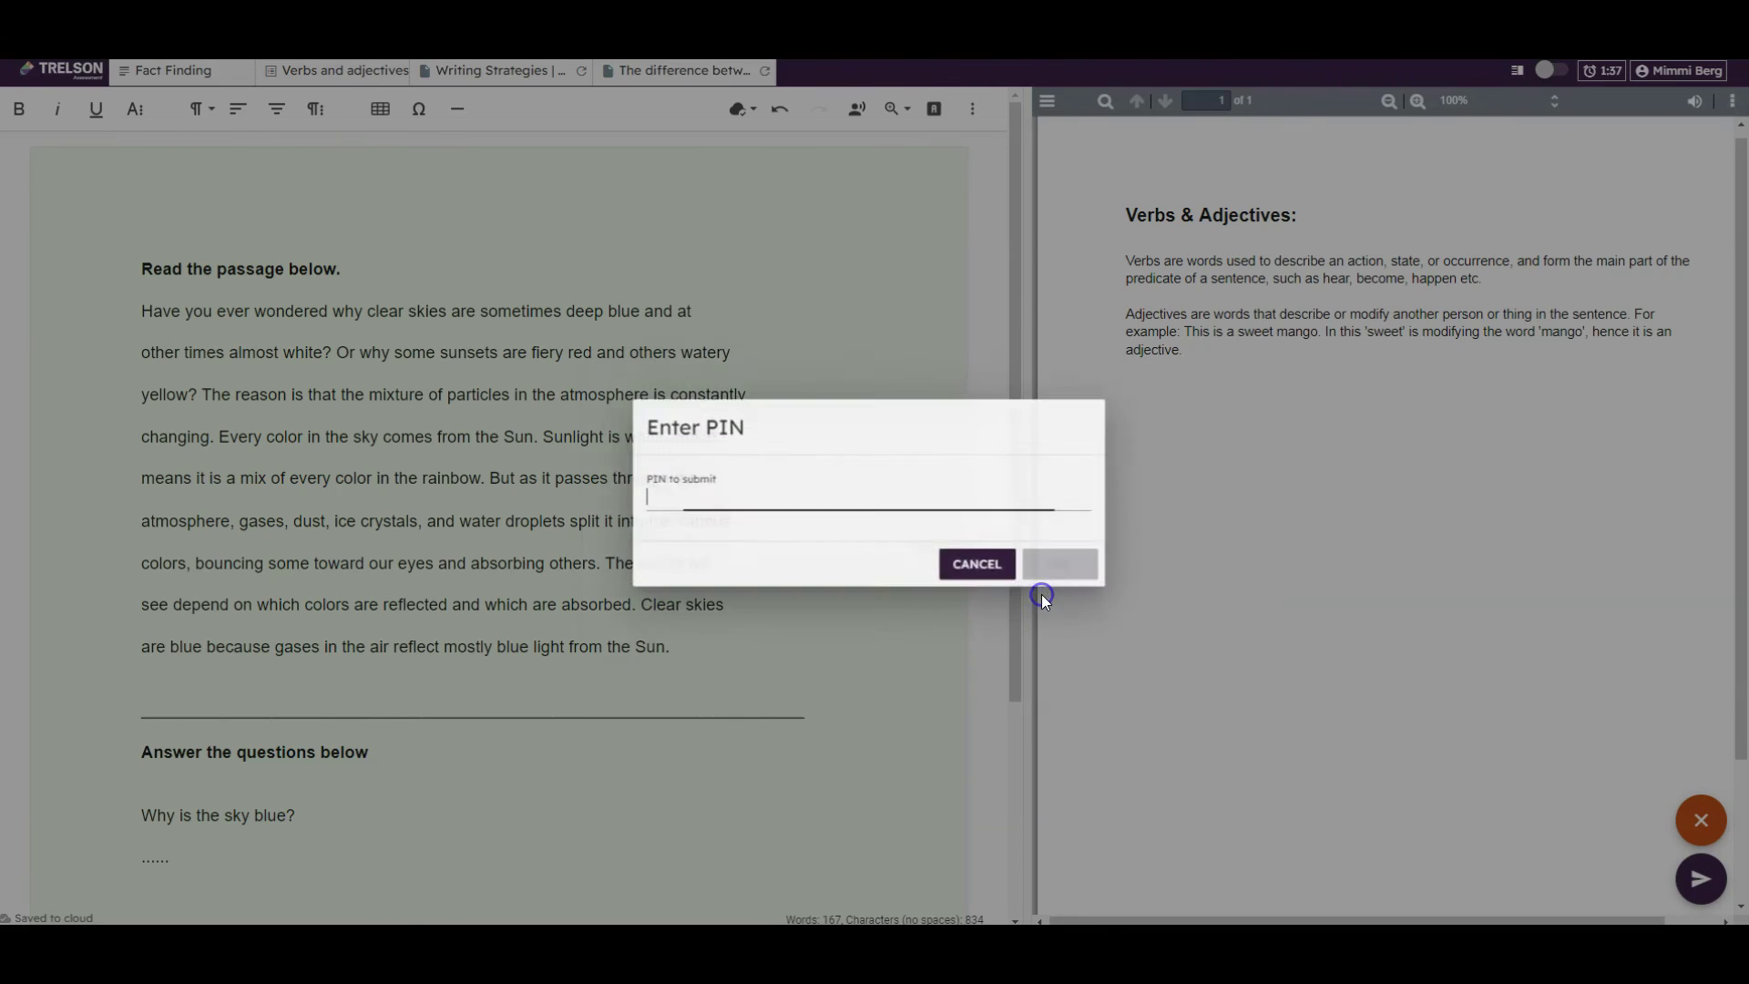
{"action": "type", "text": "4"}
{"action": "key", "text": "Return"}
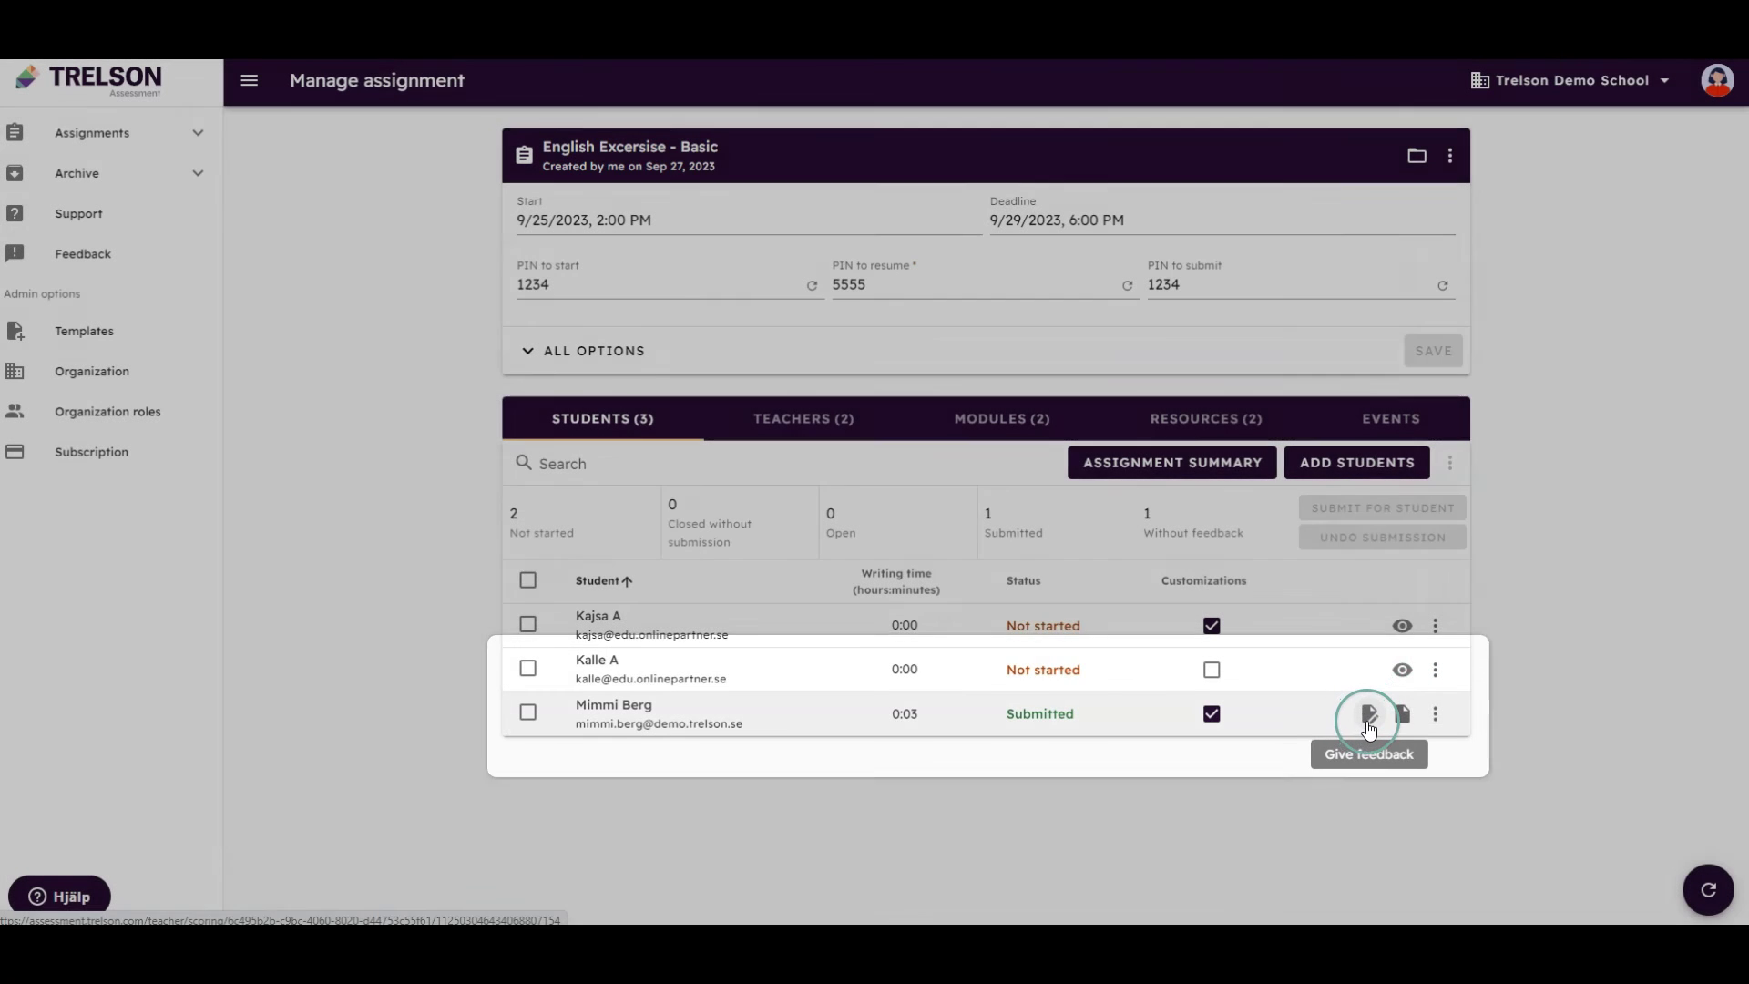
Open the Give feedback view from the submitted student's row on Manage assignment
{"action": "left_click", "coordinate": [1368, 715]}
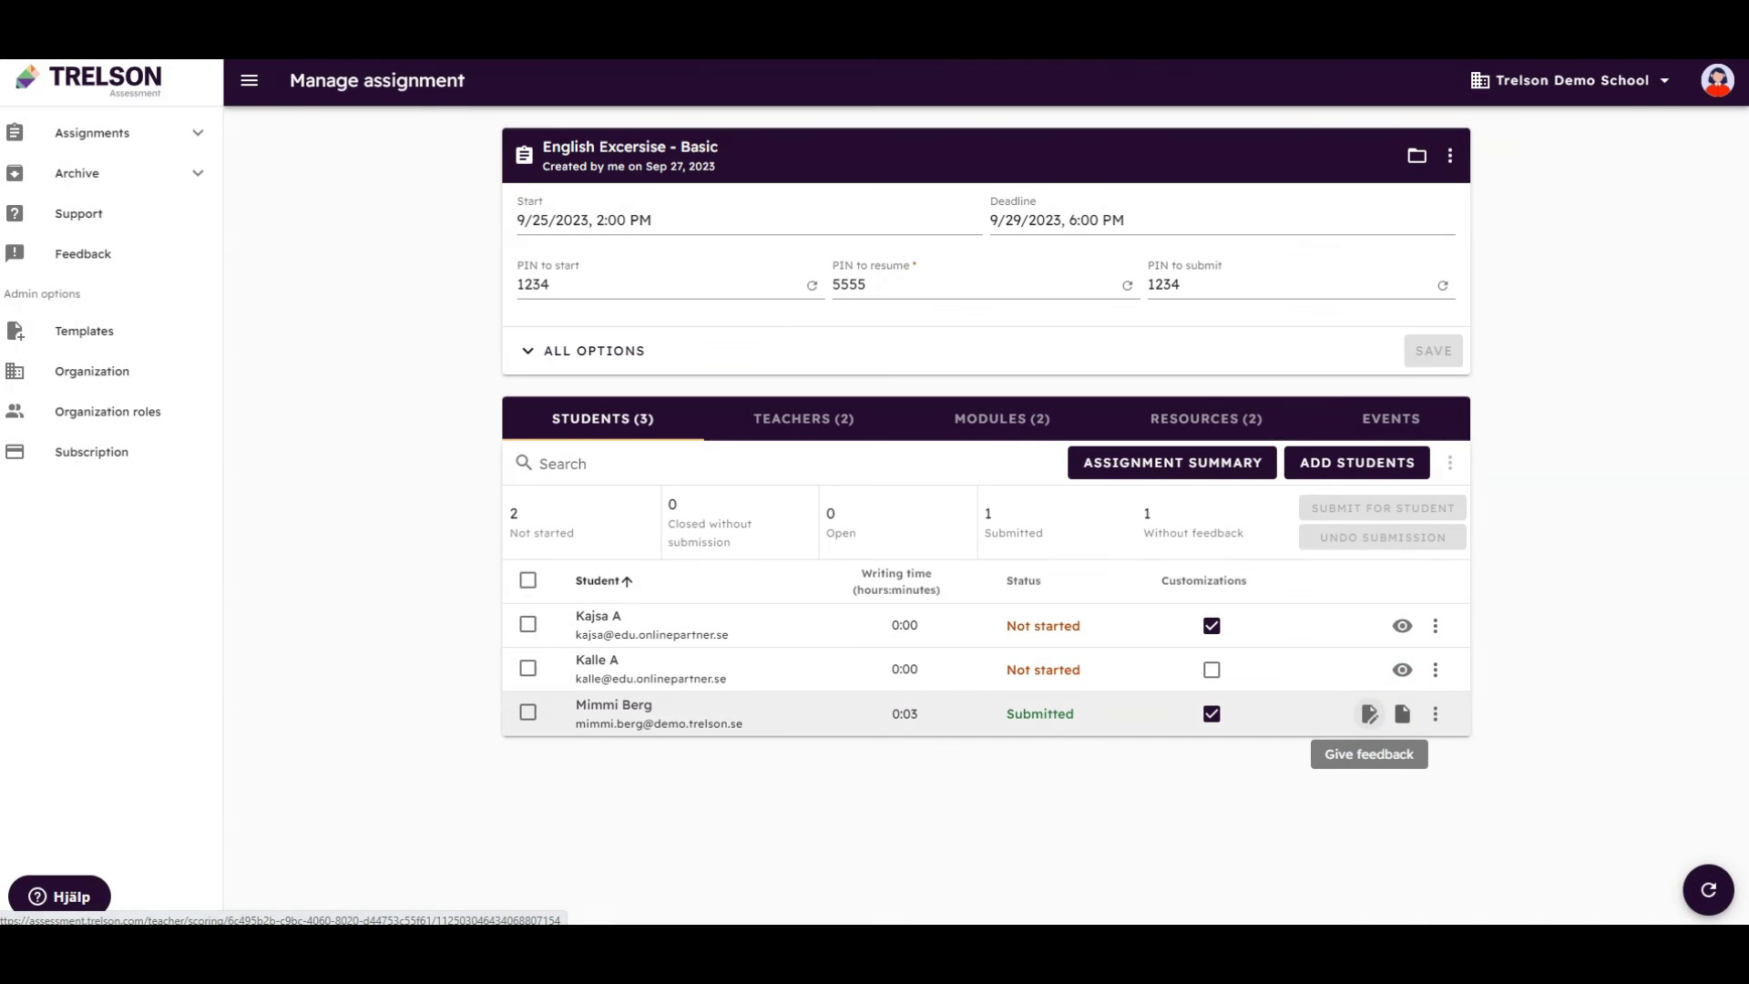
Add the comment 'Good.' to the question 'Why is the sky blue?' and save it
{"action": "left_click", "coordinate": [306, 316]}
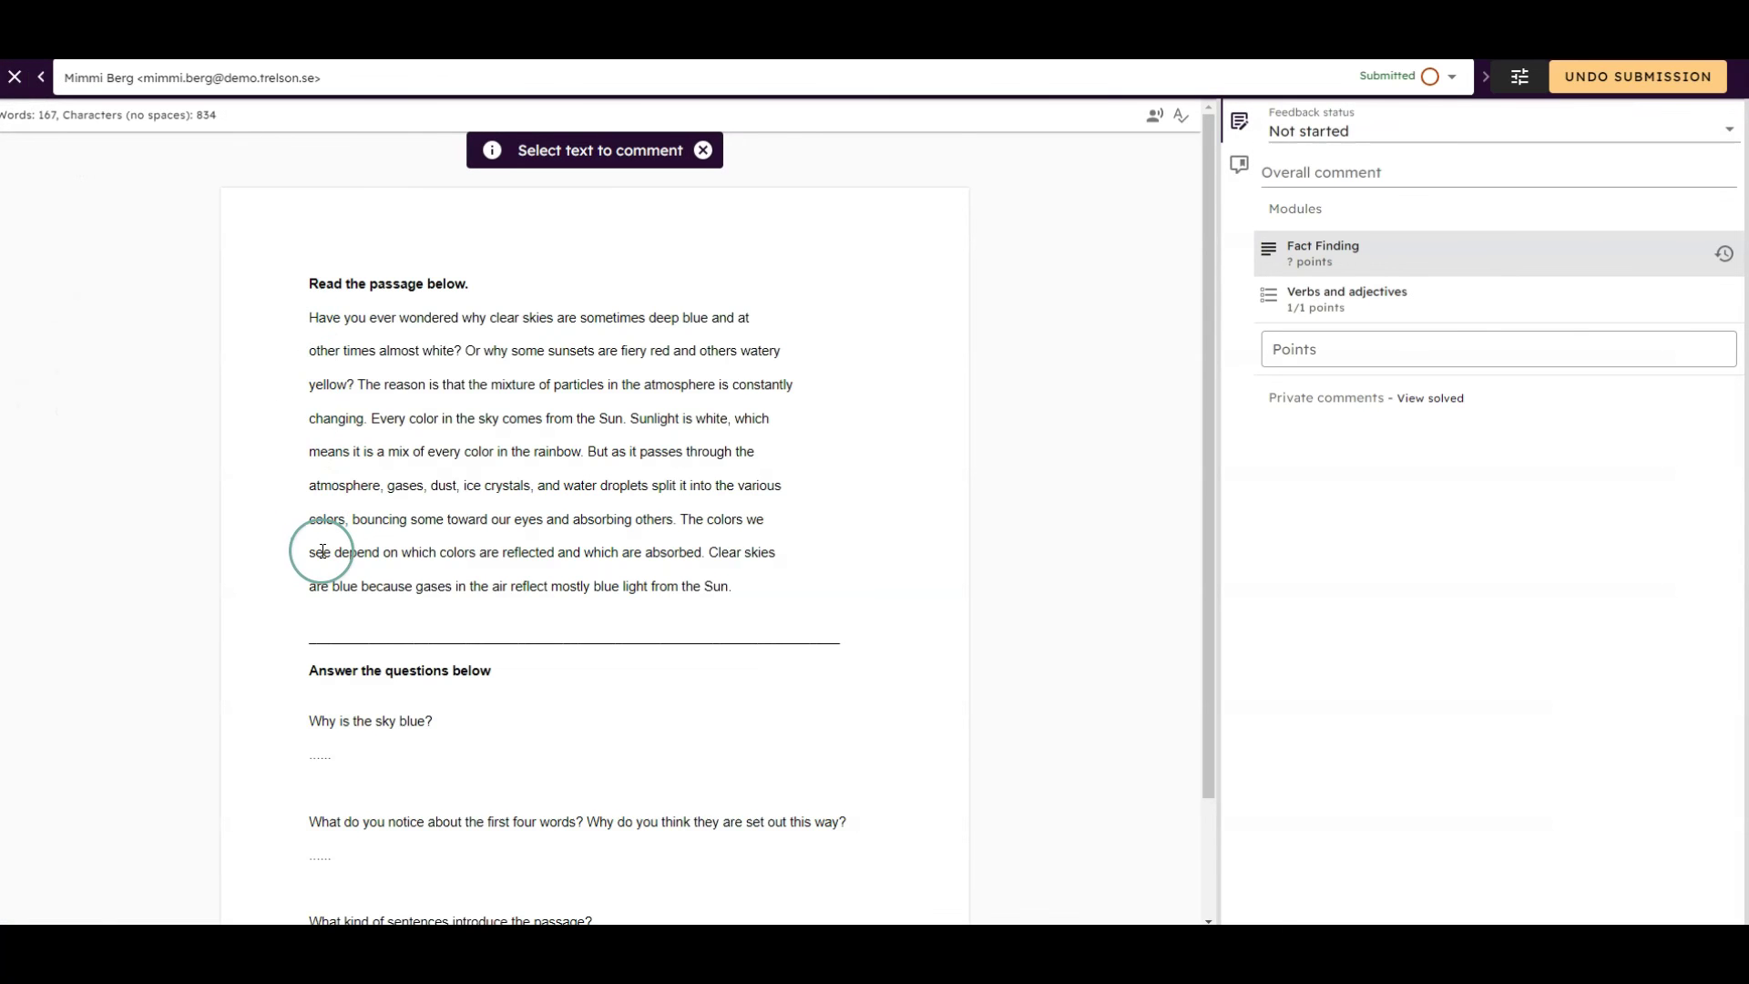
{"action": "scroll", "coordinate": [314, 546], "scroll_direction": "down", "scroll_amount": 3}
{"action": "left_click_drag", "start_coordinate": [292, 582], "coordinate": [432, 582]}
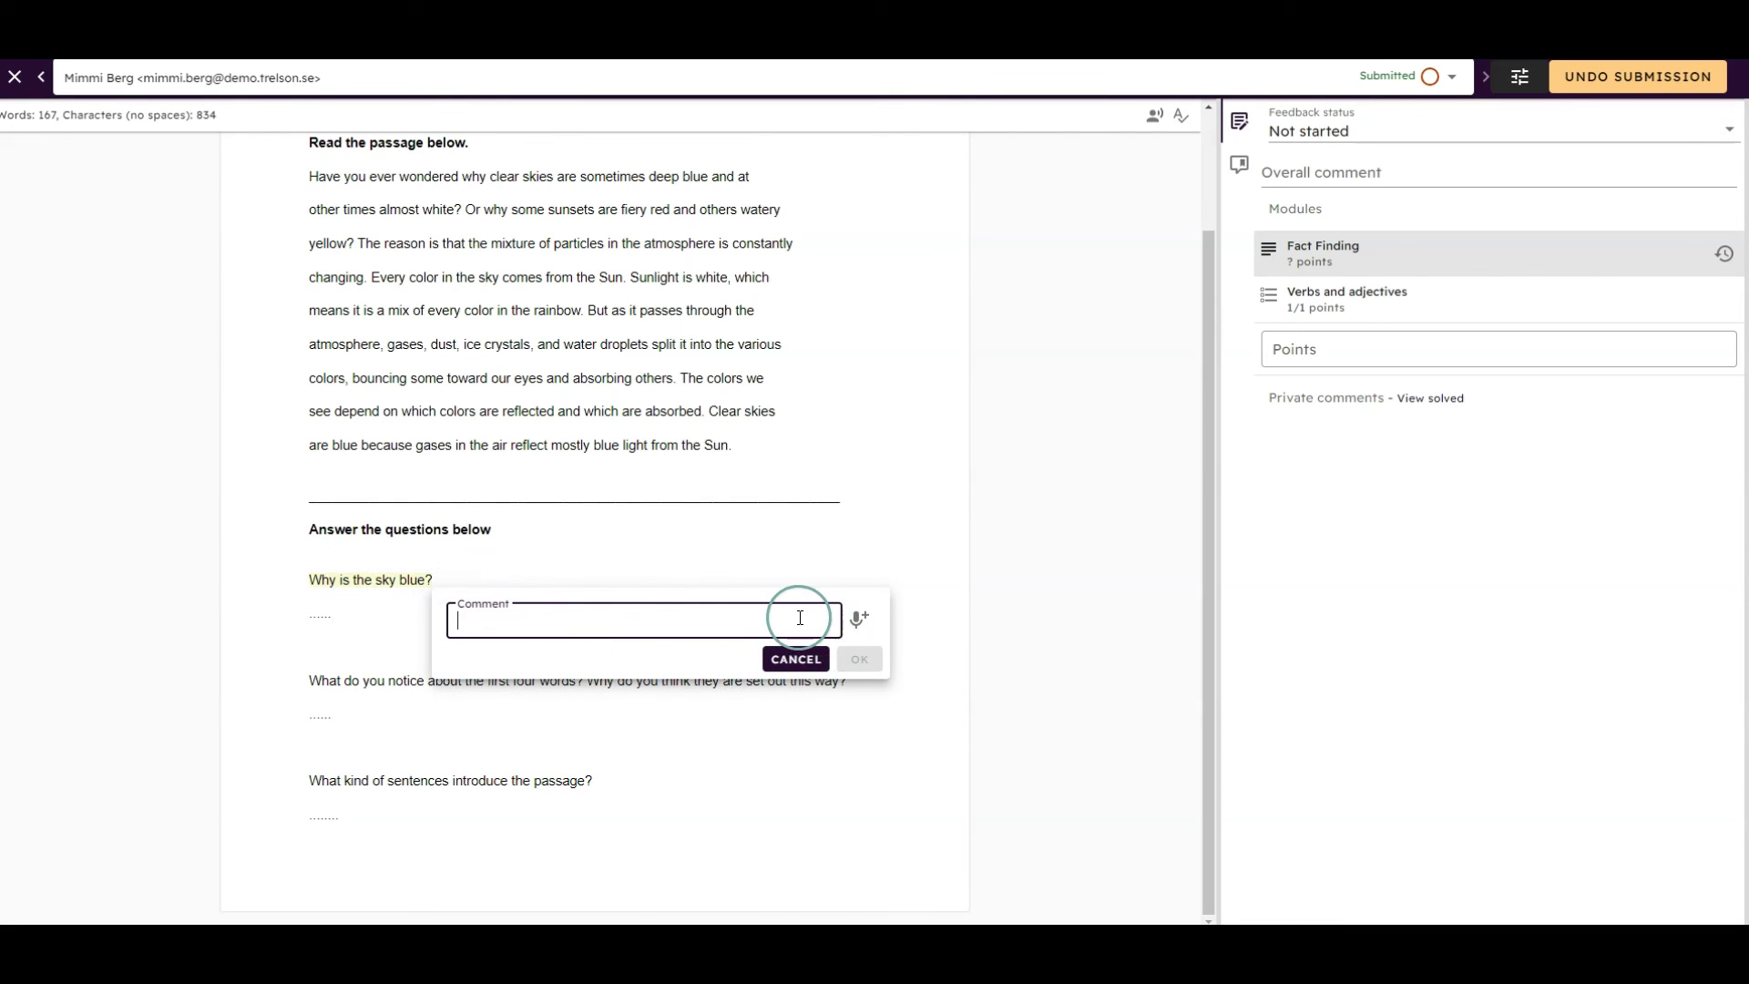
{"action": "type", "text": "Good."}
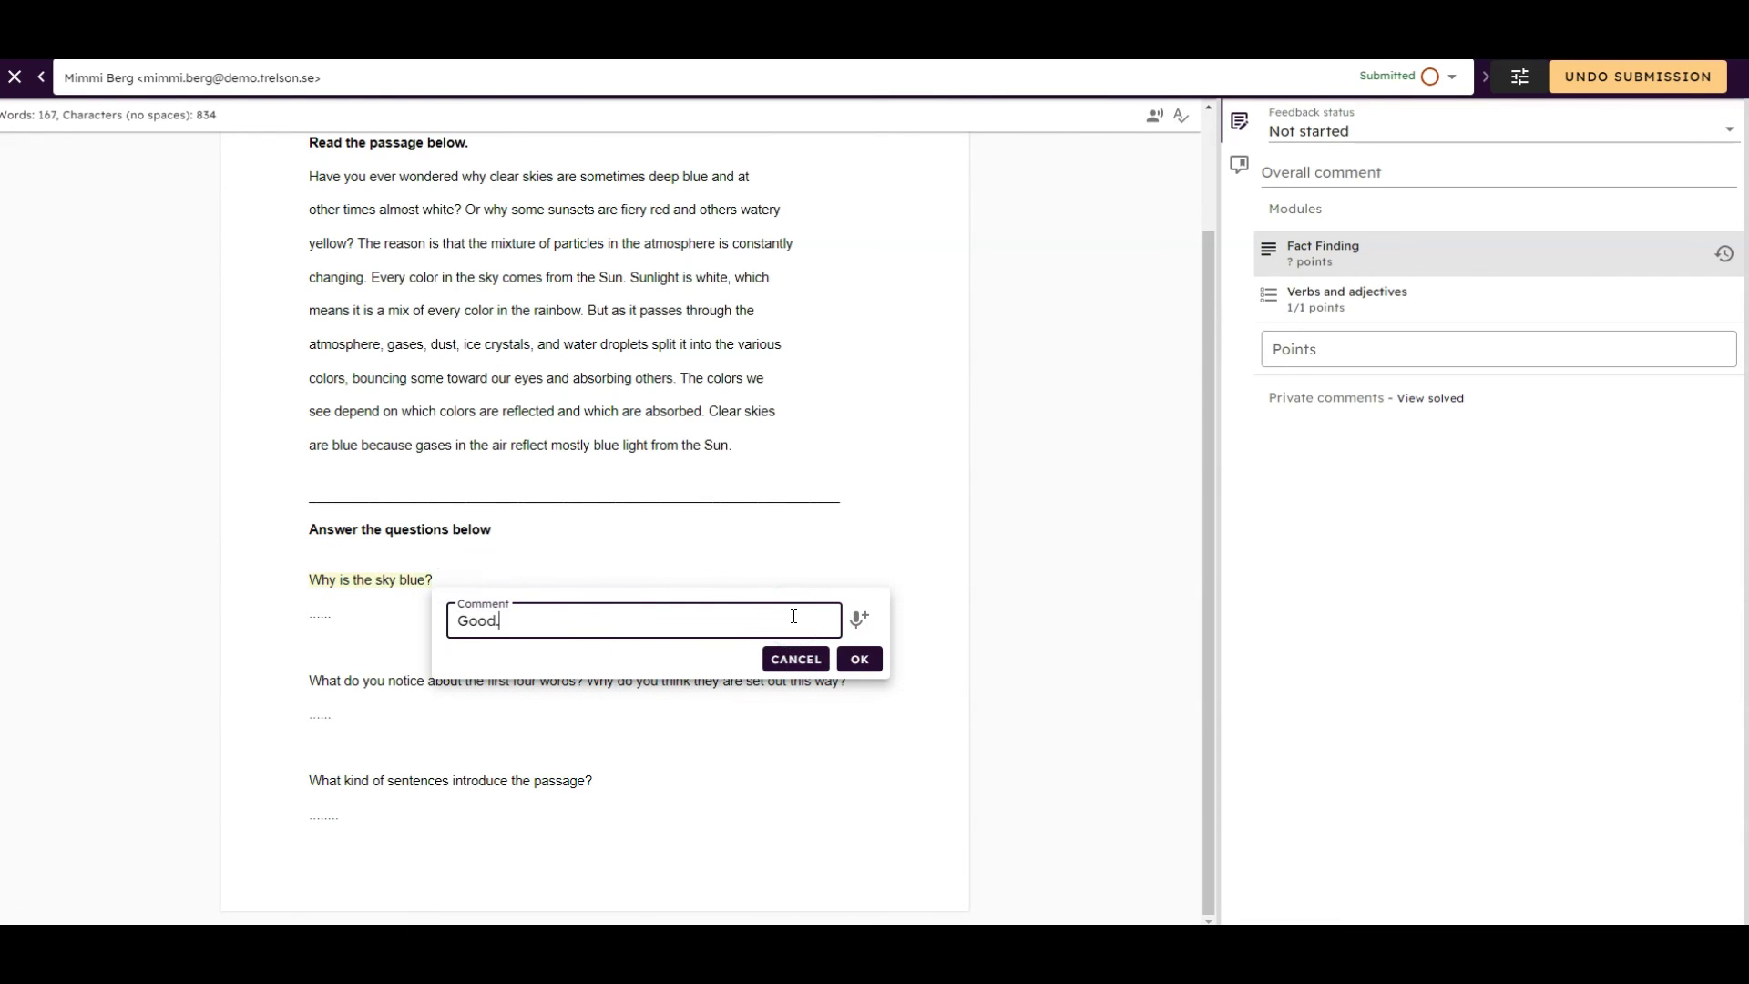
{"action": "left_click", "coordinate": [858, 619]}
{"action": "left_click", "coordinate": [819, 627]}
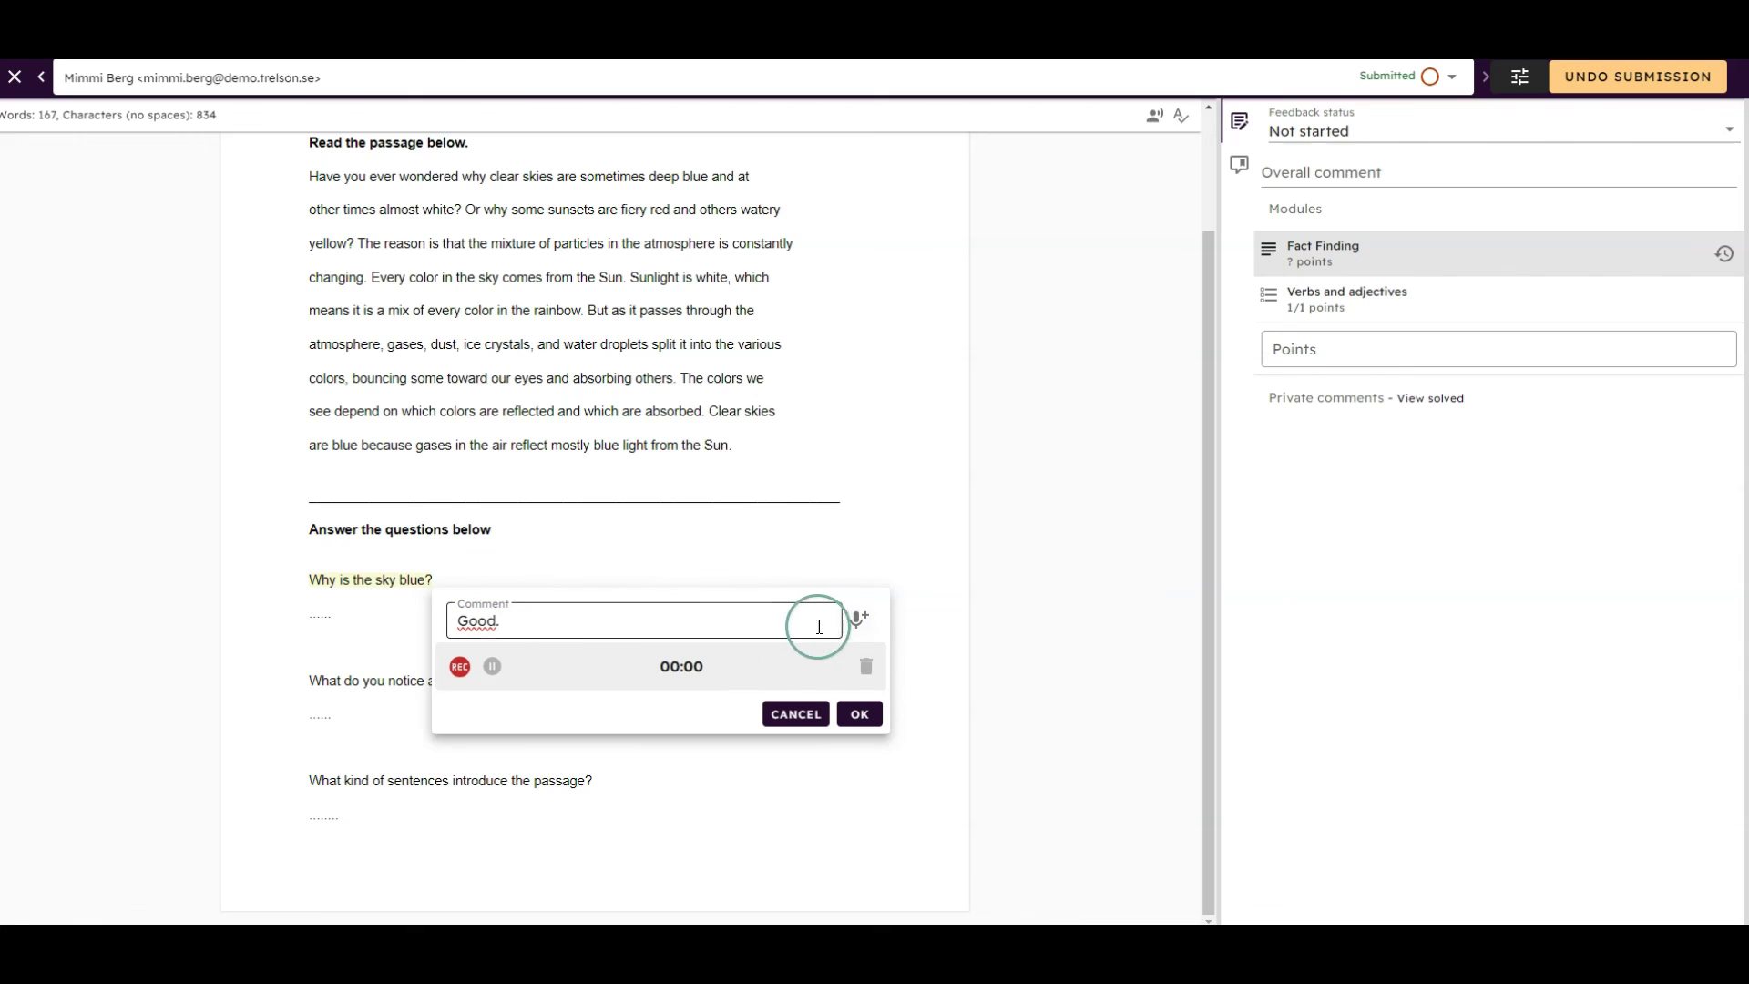
{"action": "left_click", "coordinate": [554, 669]}
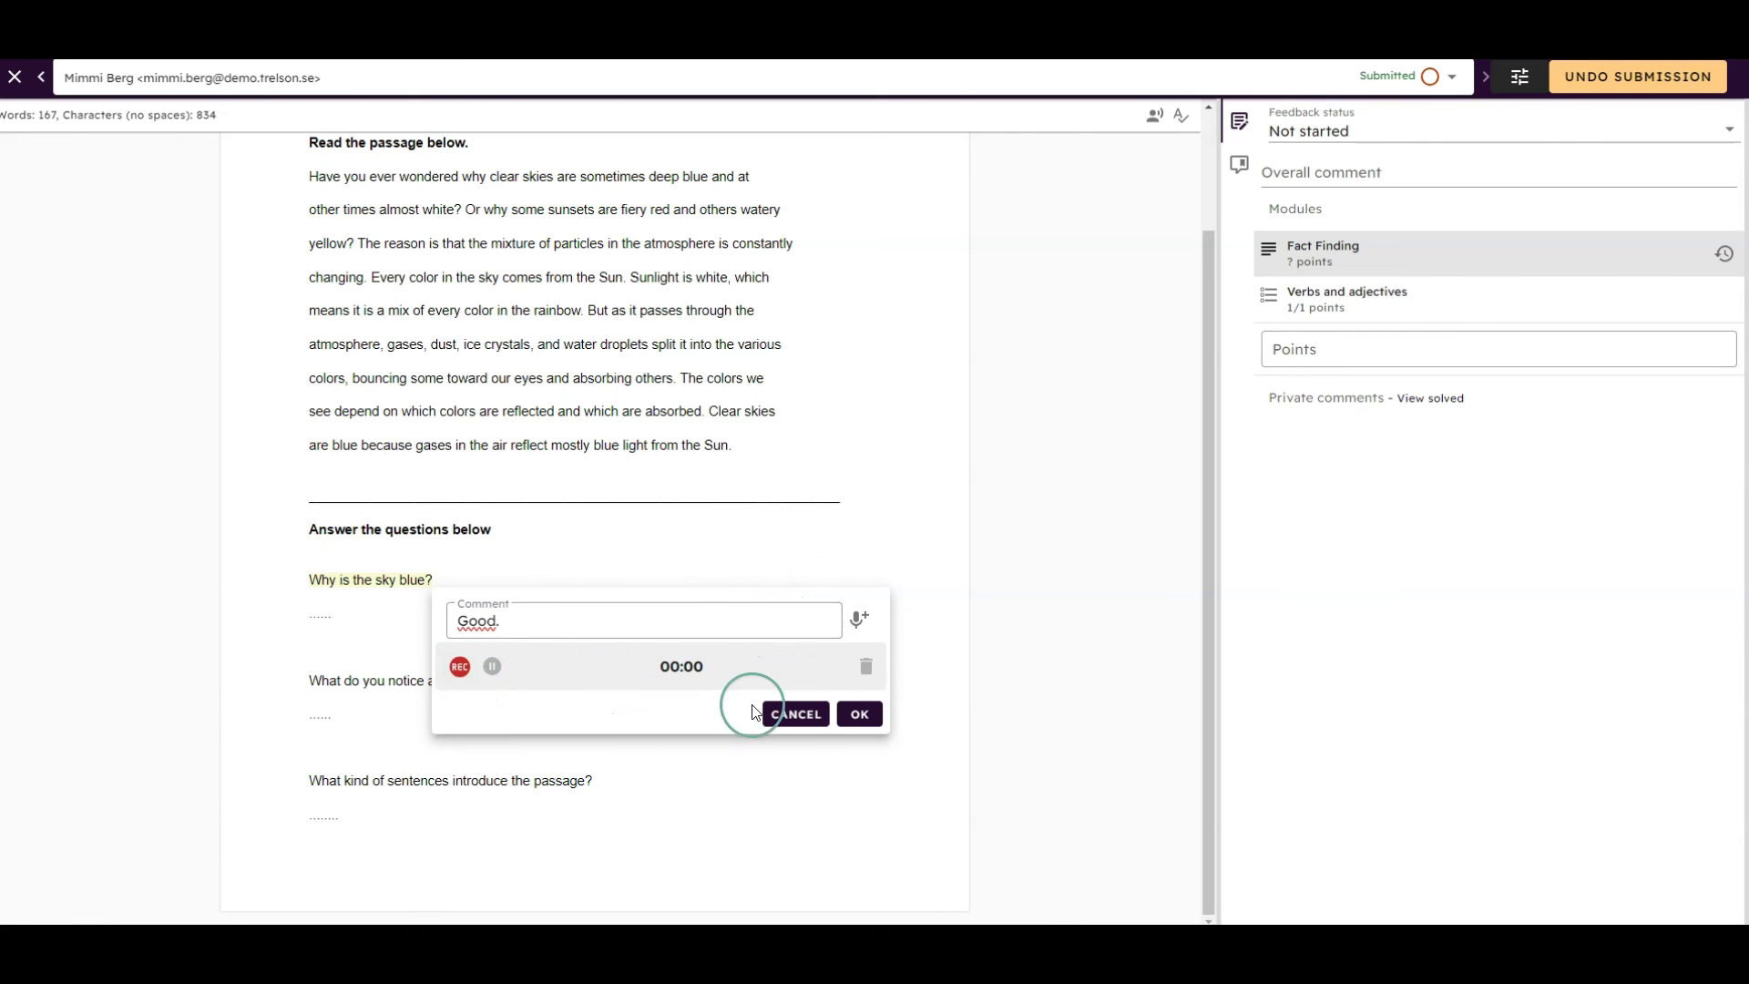
{"action": "left_click", "coordinate": [858, 714]}
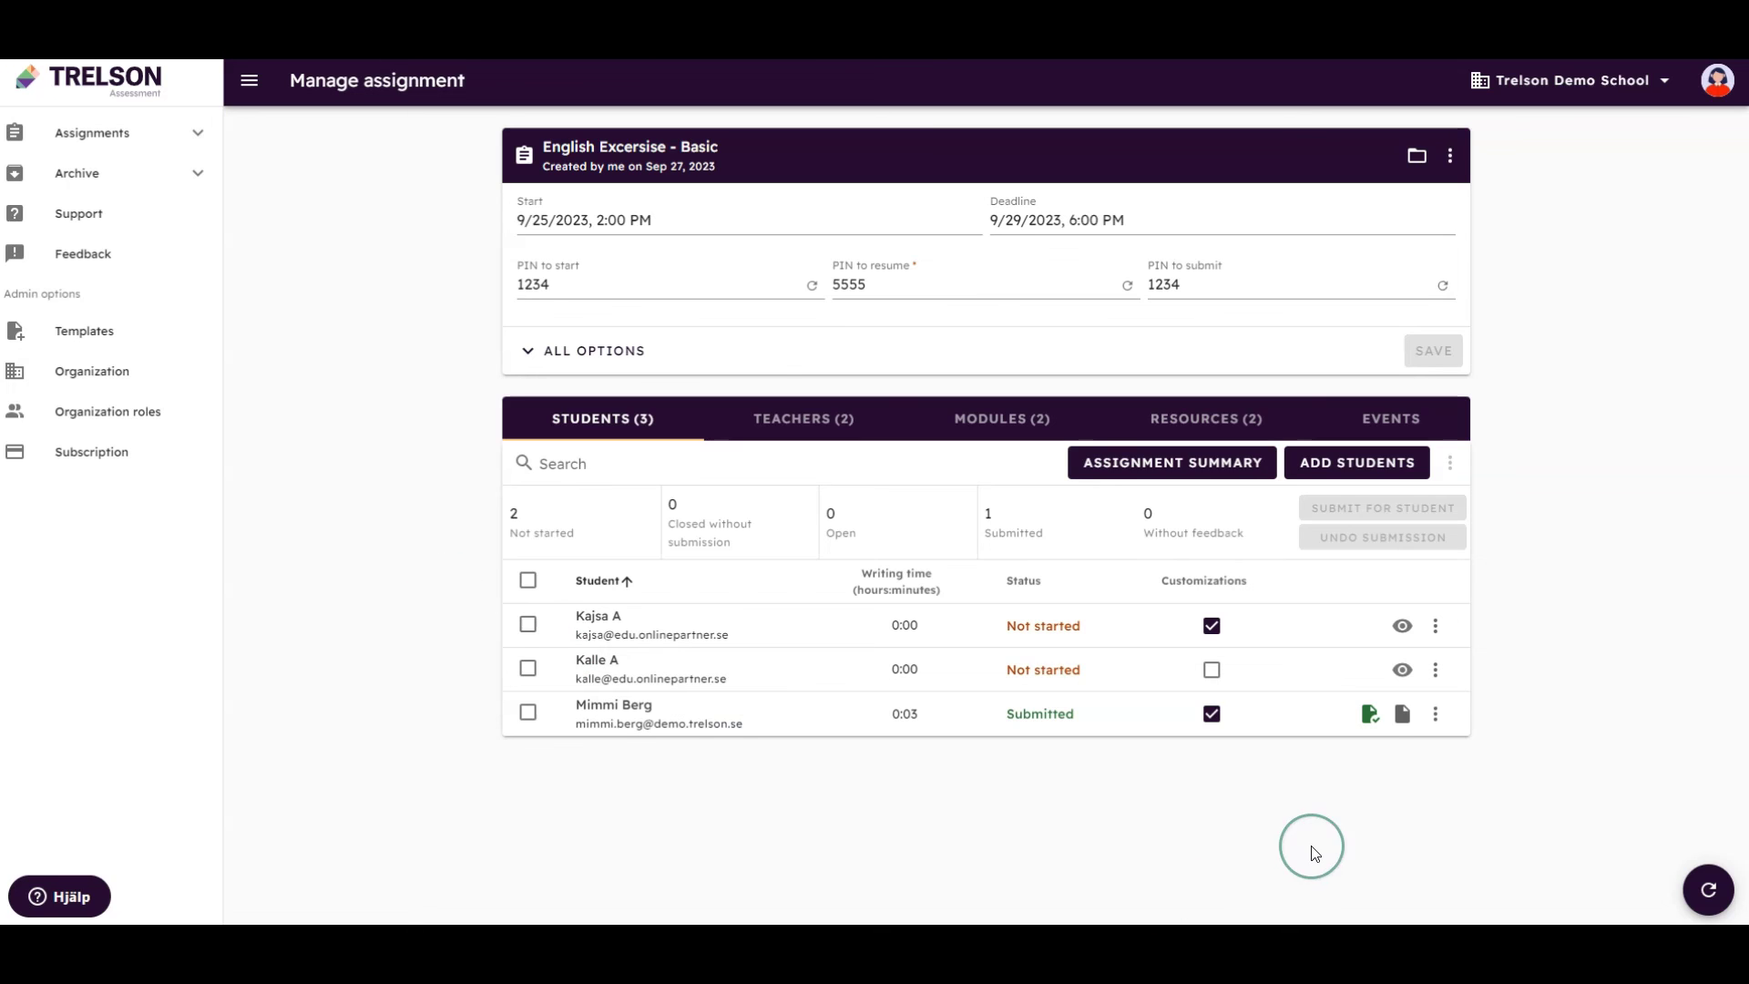
Publish results and feedback for English Excersise - Basic to the student who submitted
{"action": "left_click", "coordinate": [1370, 715]}
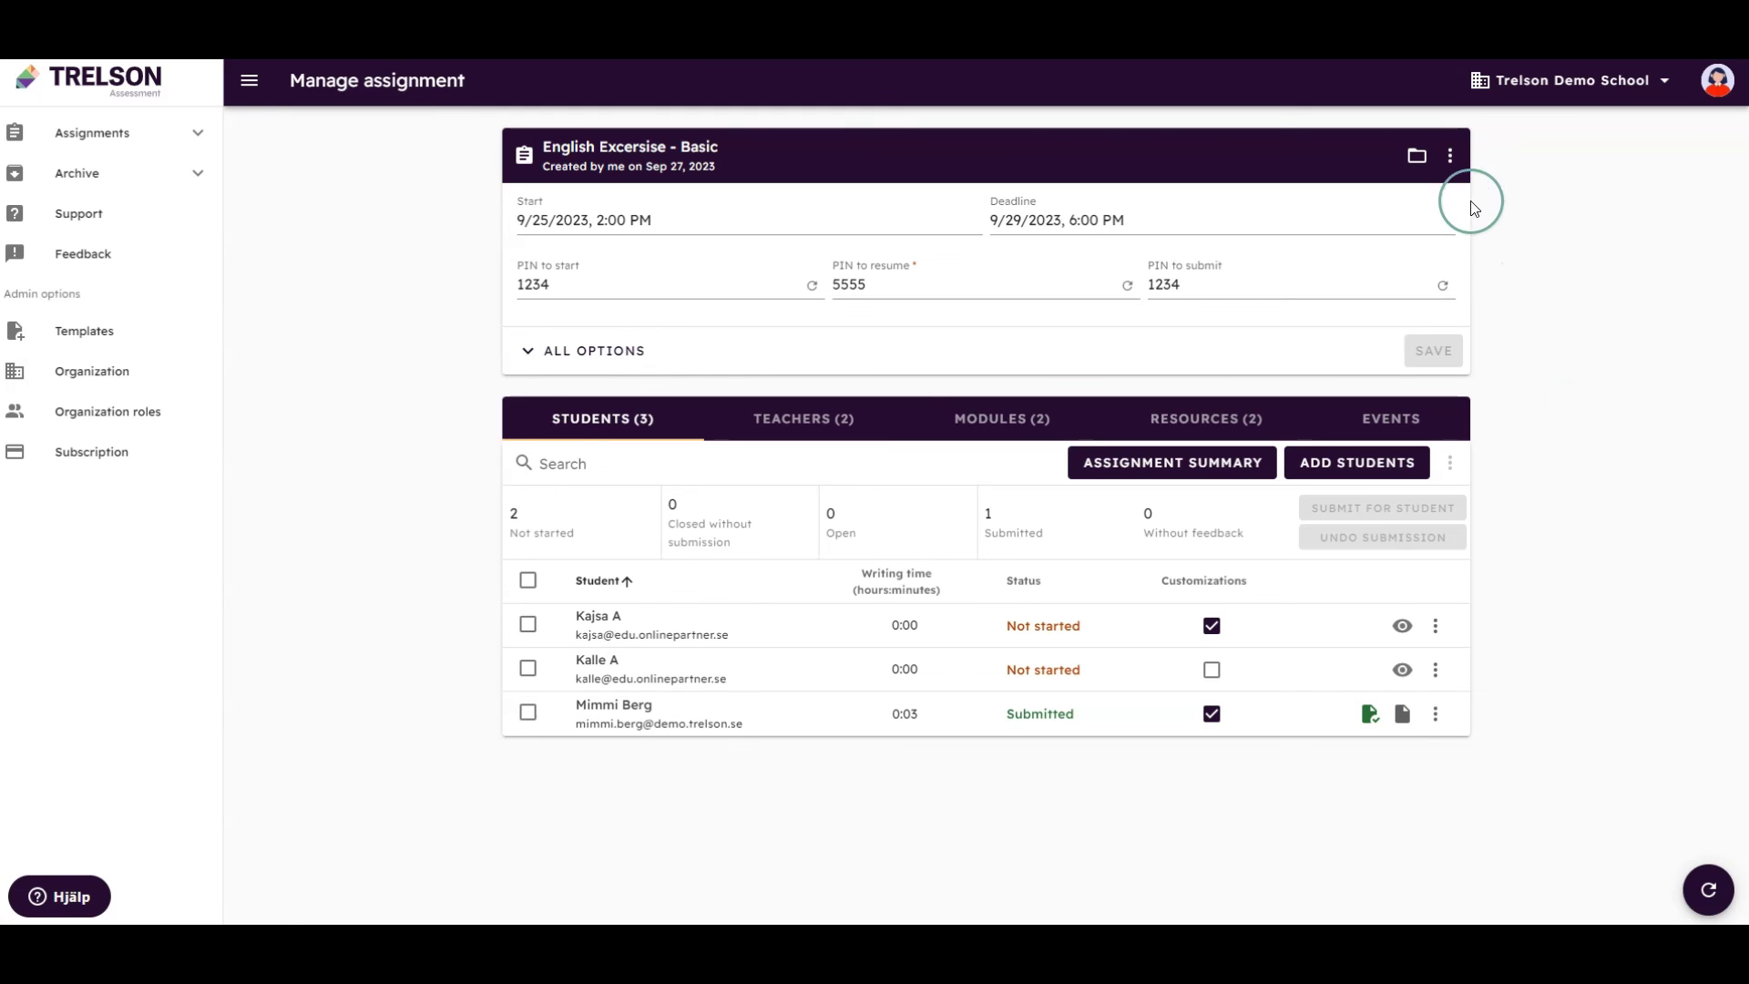
{"action": "left_click", "coordinate": [1451, 156]}
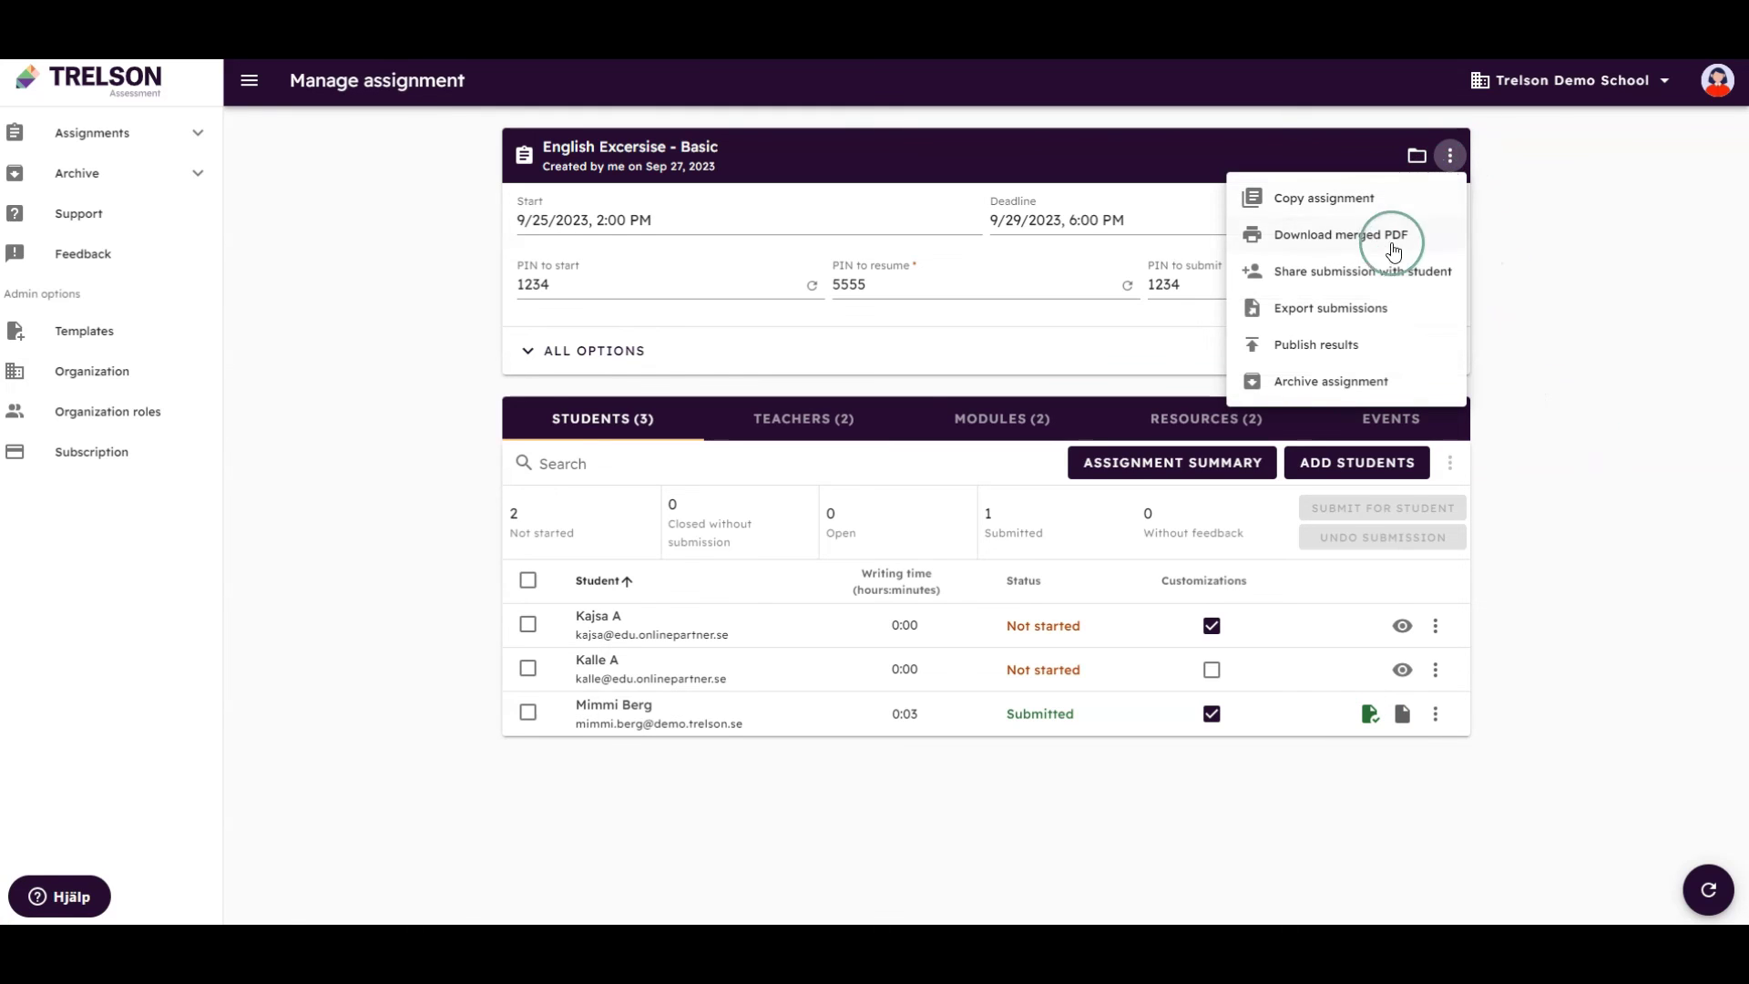
{"action": "left_click", "coordinate": [1351, 350]}
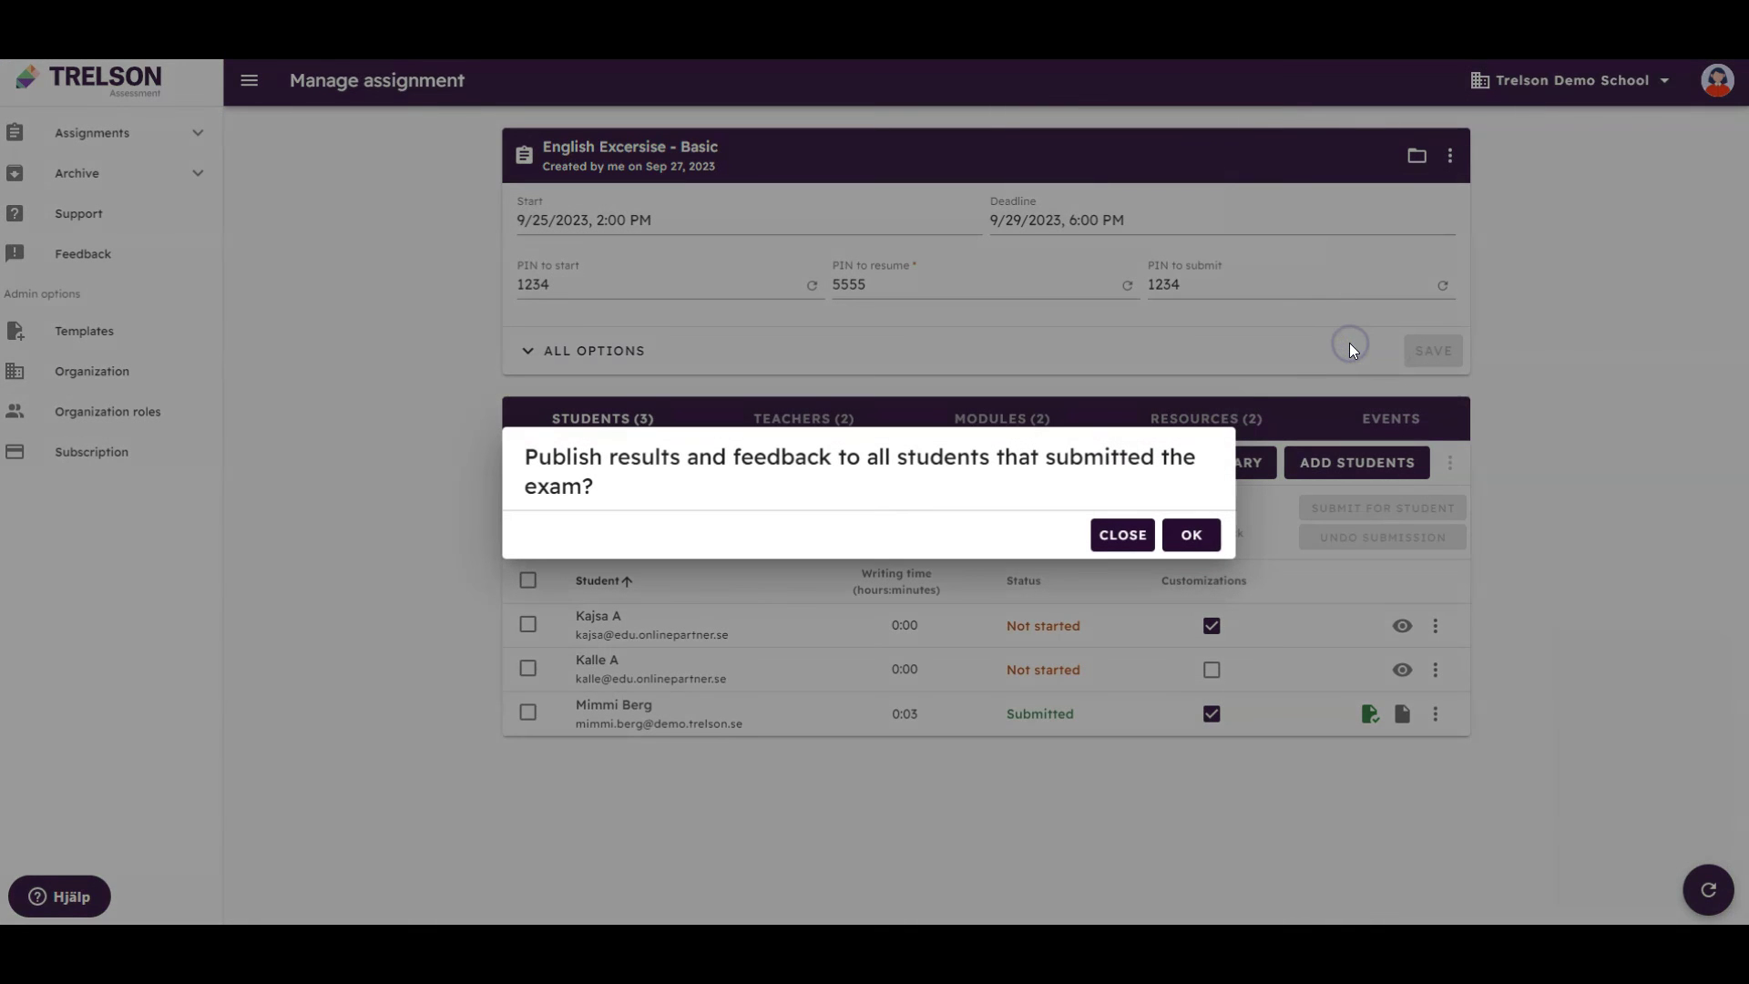
{"action": "left_click", "coordinate": [1198, 543]}
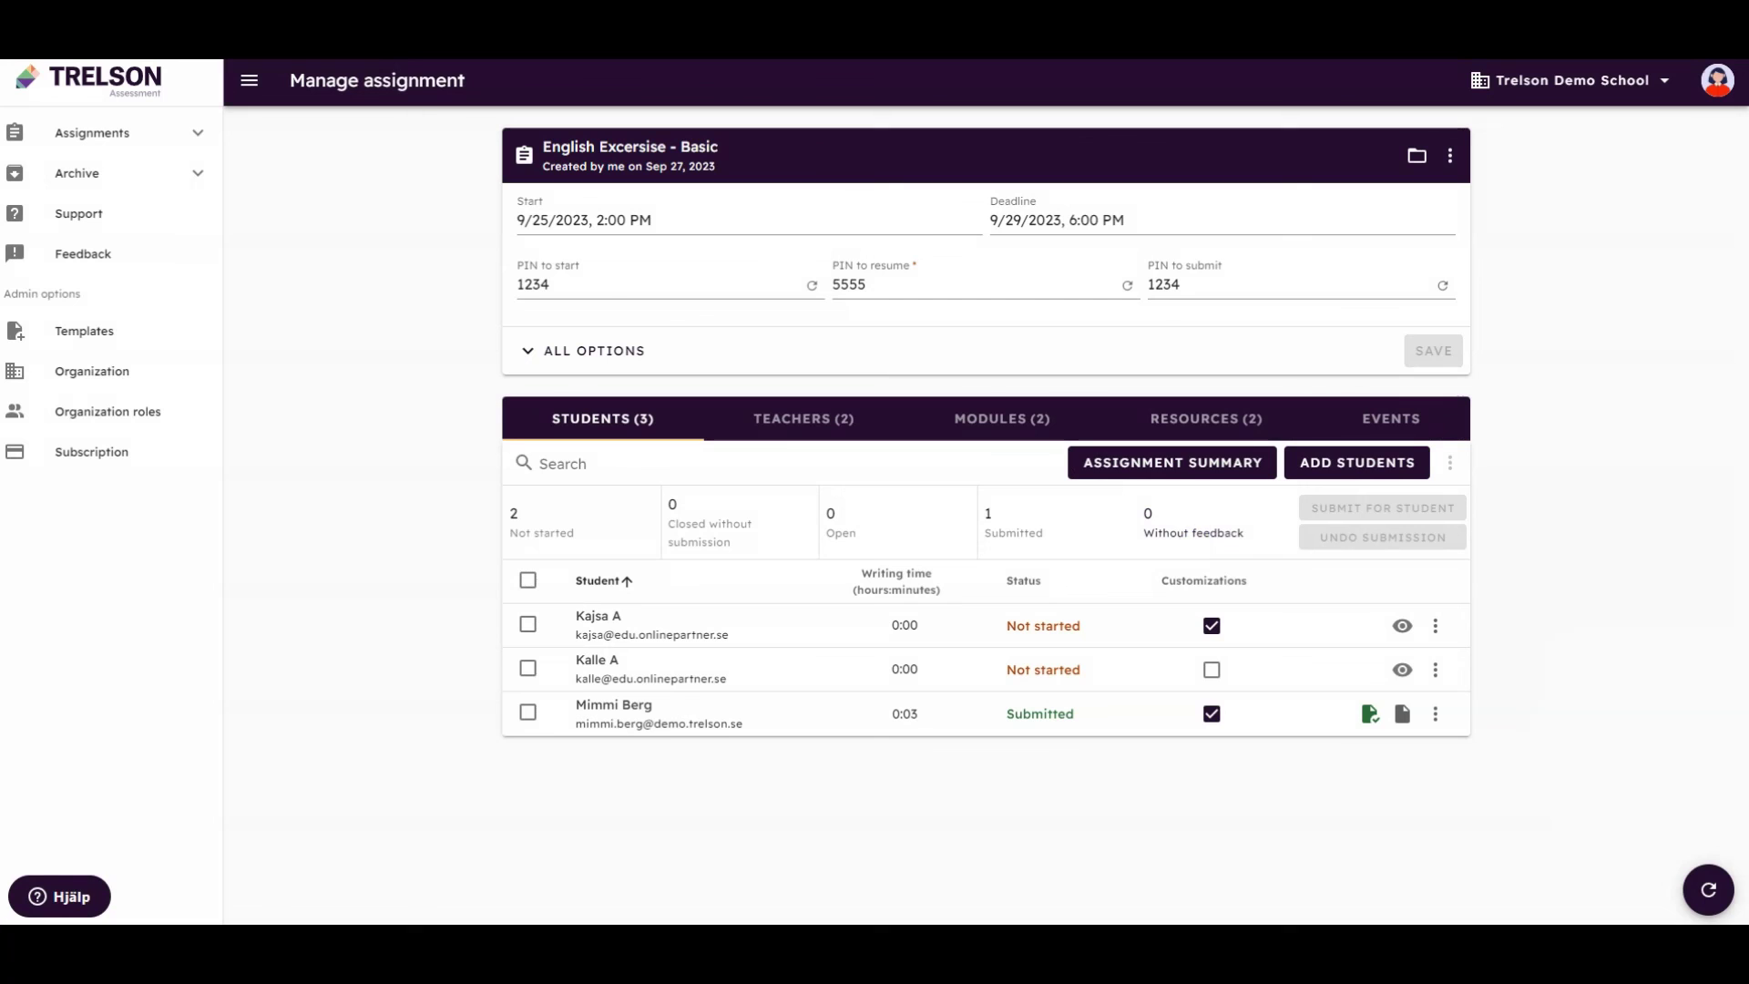